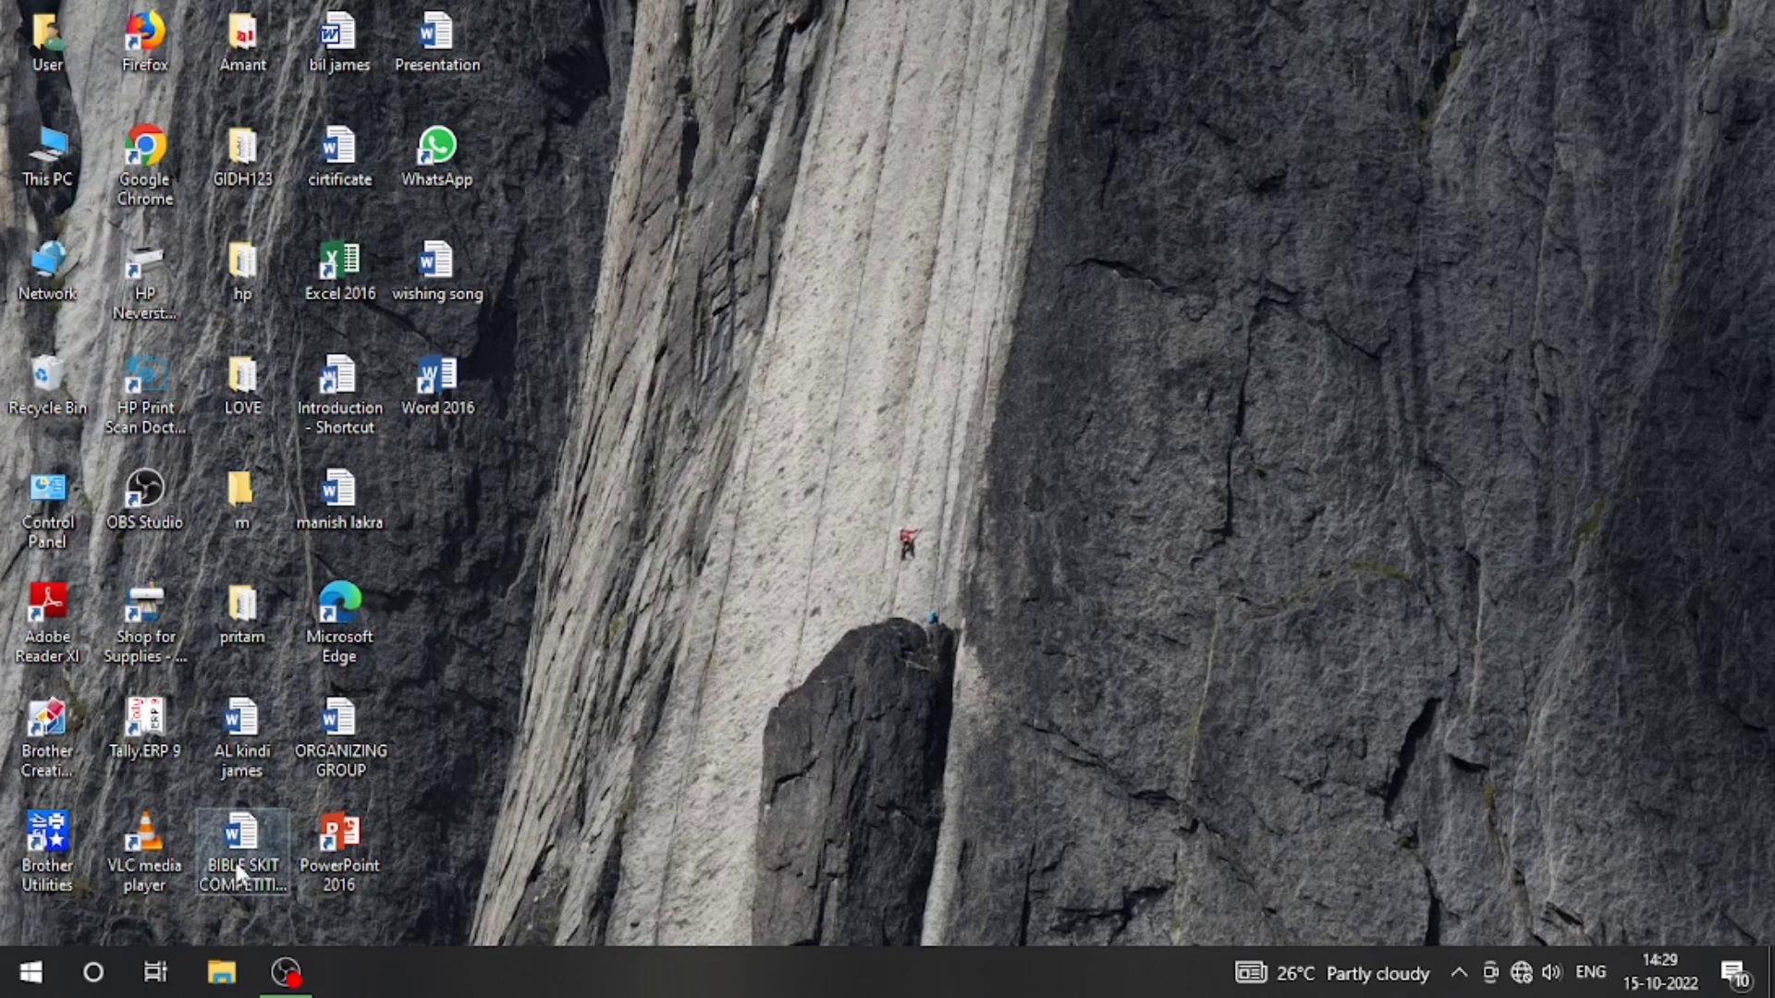
- Open Microsoft Word from the desktop and create a new blank document
{"action": "double_click", "coordinate": [453, 401]}
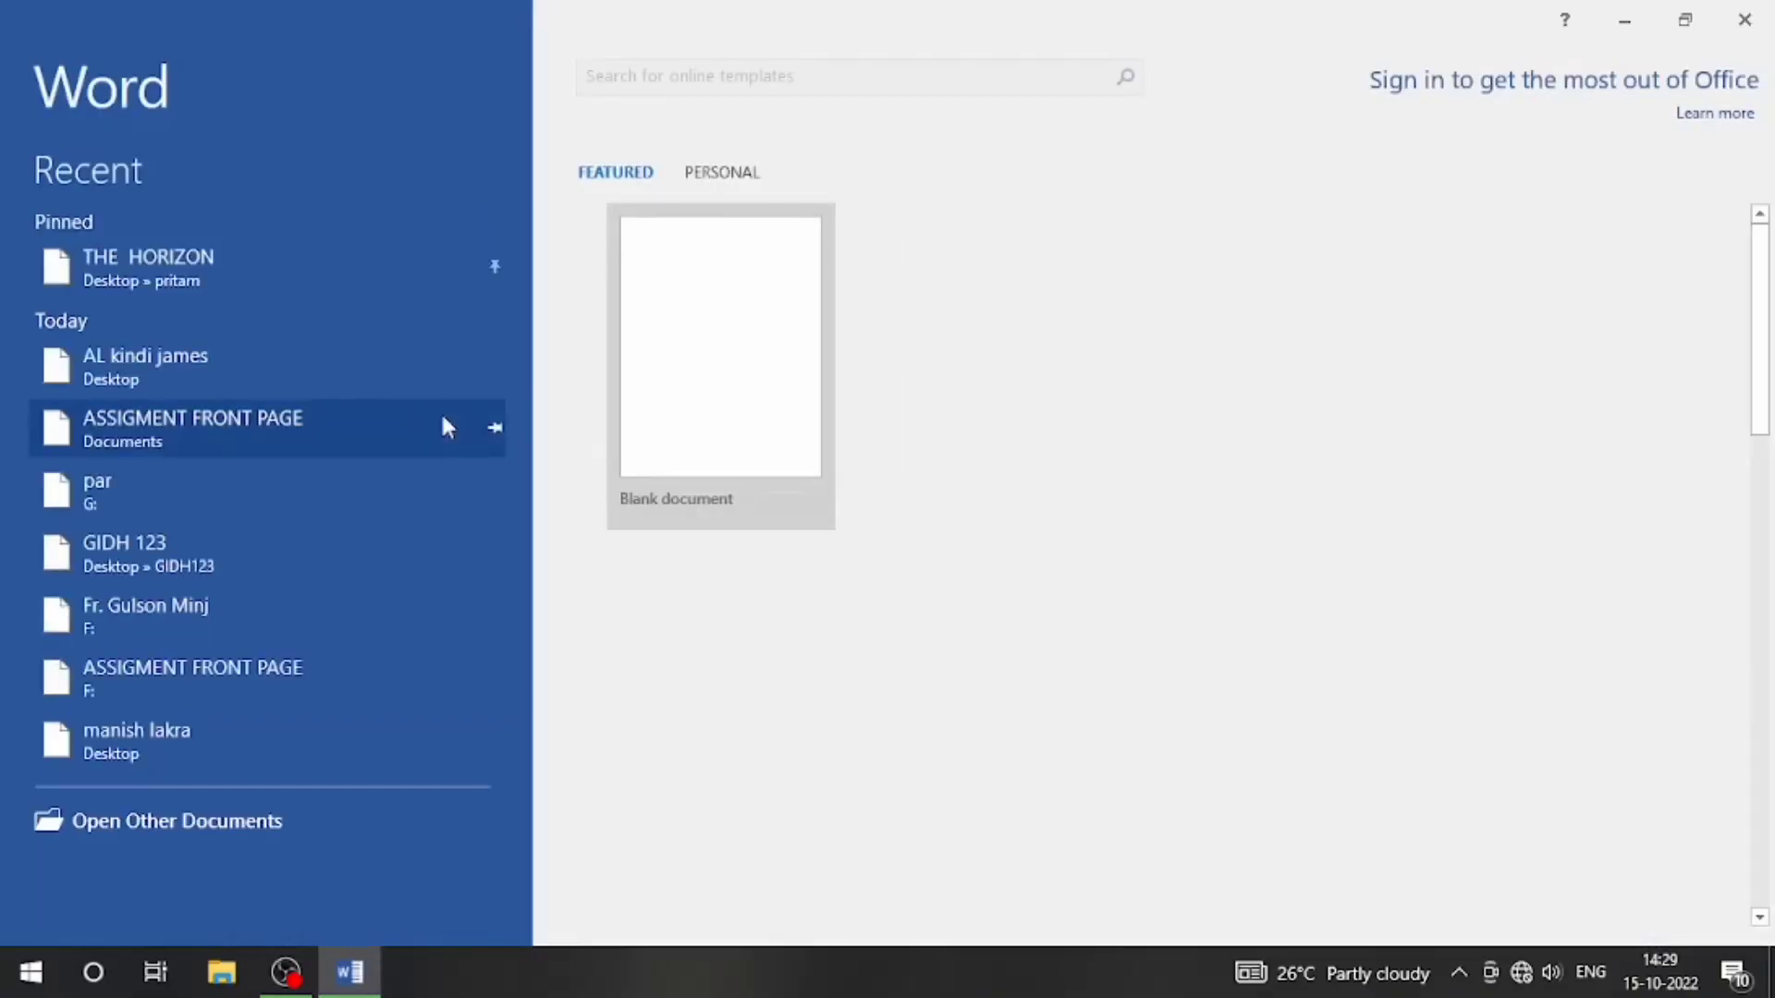
{"action": "left_click", "coordinate": [734, 375]}
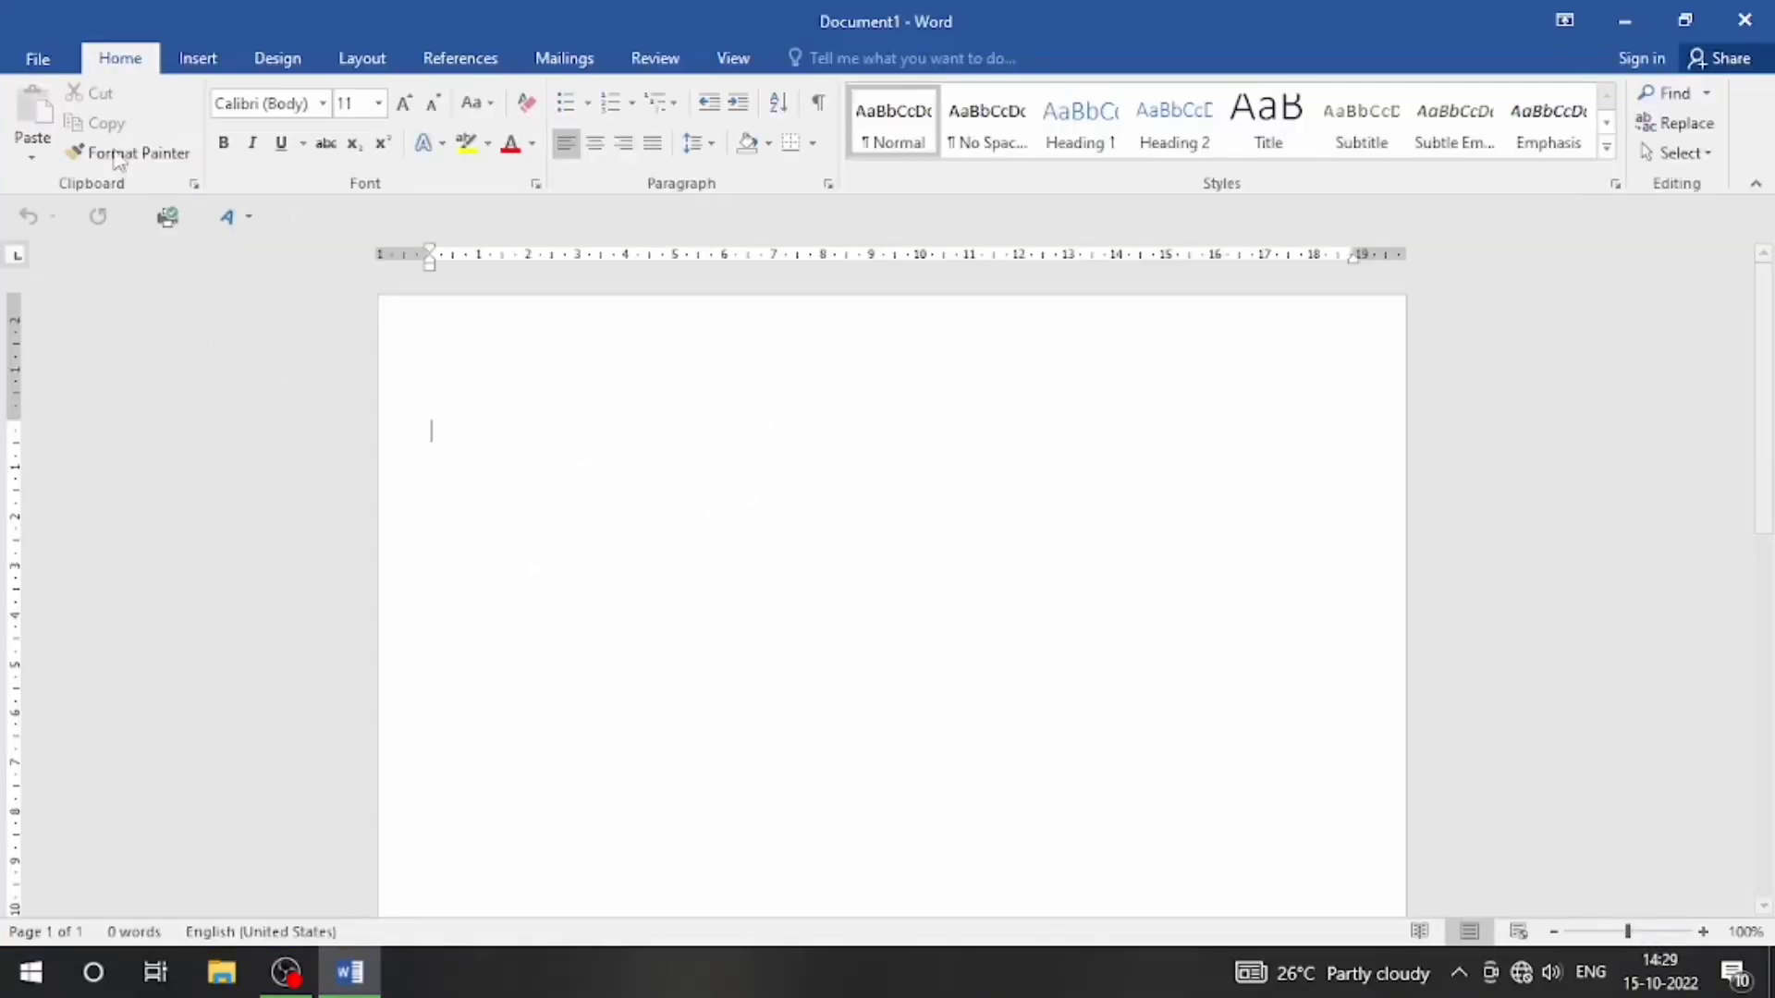
- Set custom page margins of 0.45 cm for top and bottom and 0 cm for left and right
{"action": "left_click", "coordinate": [213, 65]}
{"action": "left_click", "coordinate": [363, 57]}
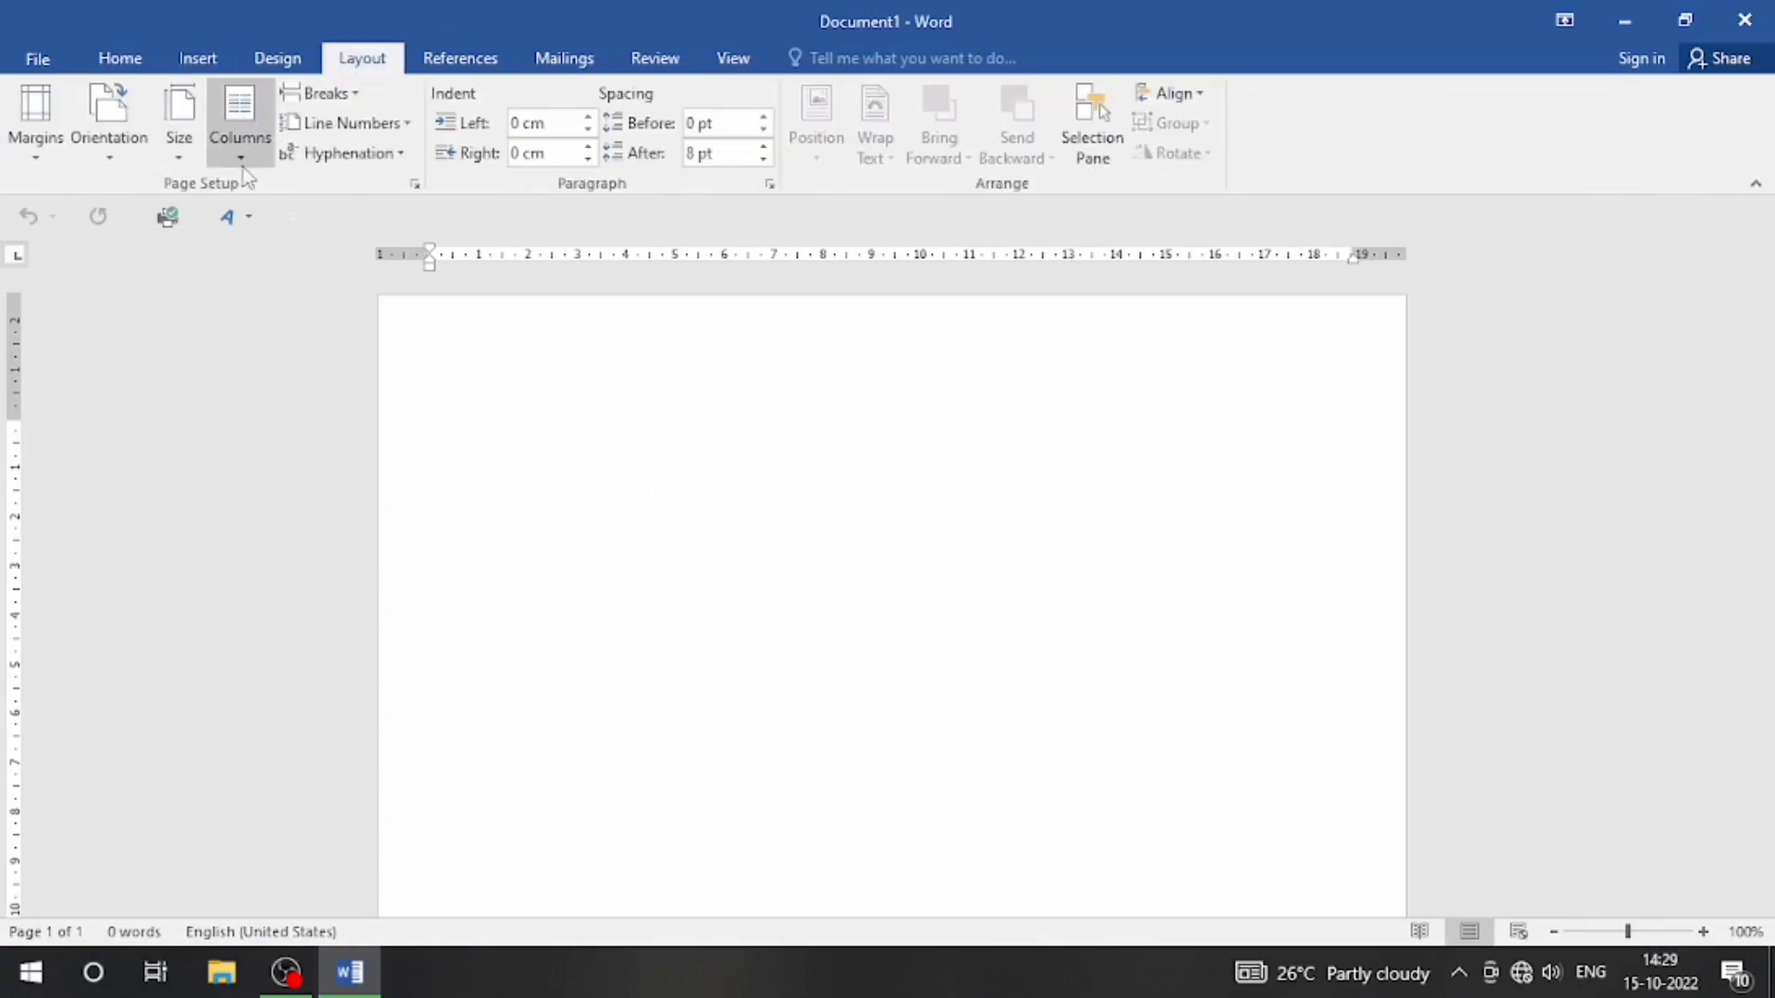
{"action": "left_click", "coordinate": [36, 125]}
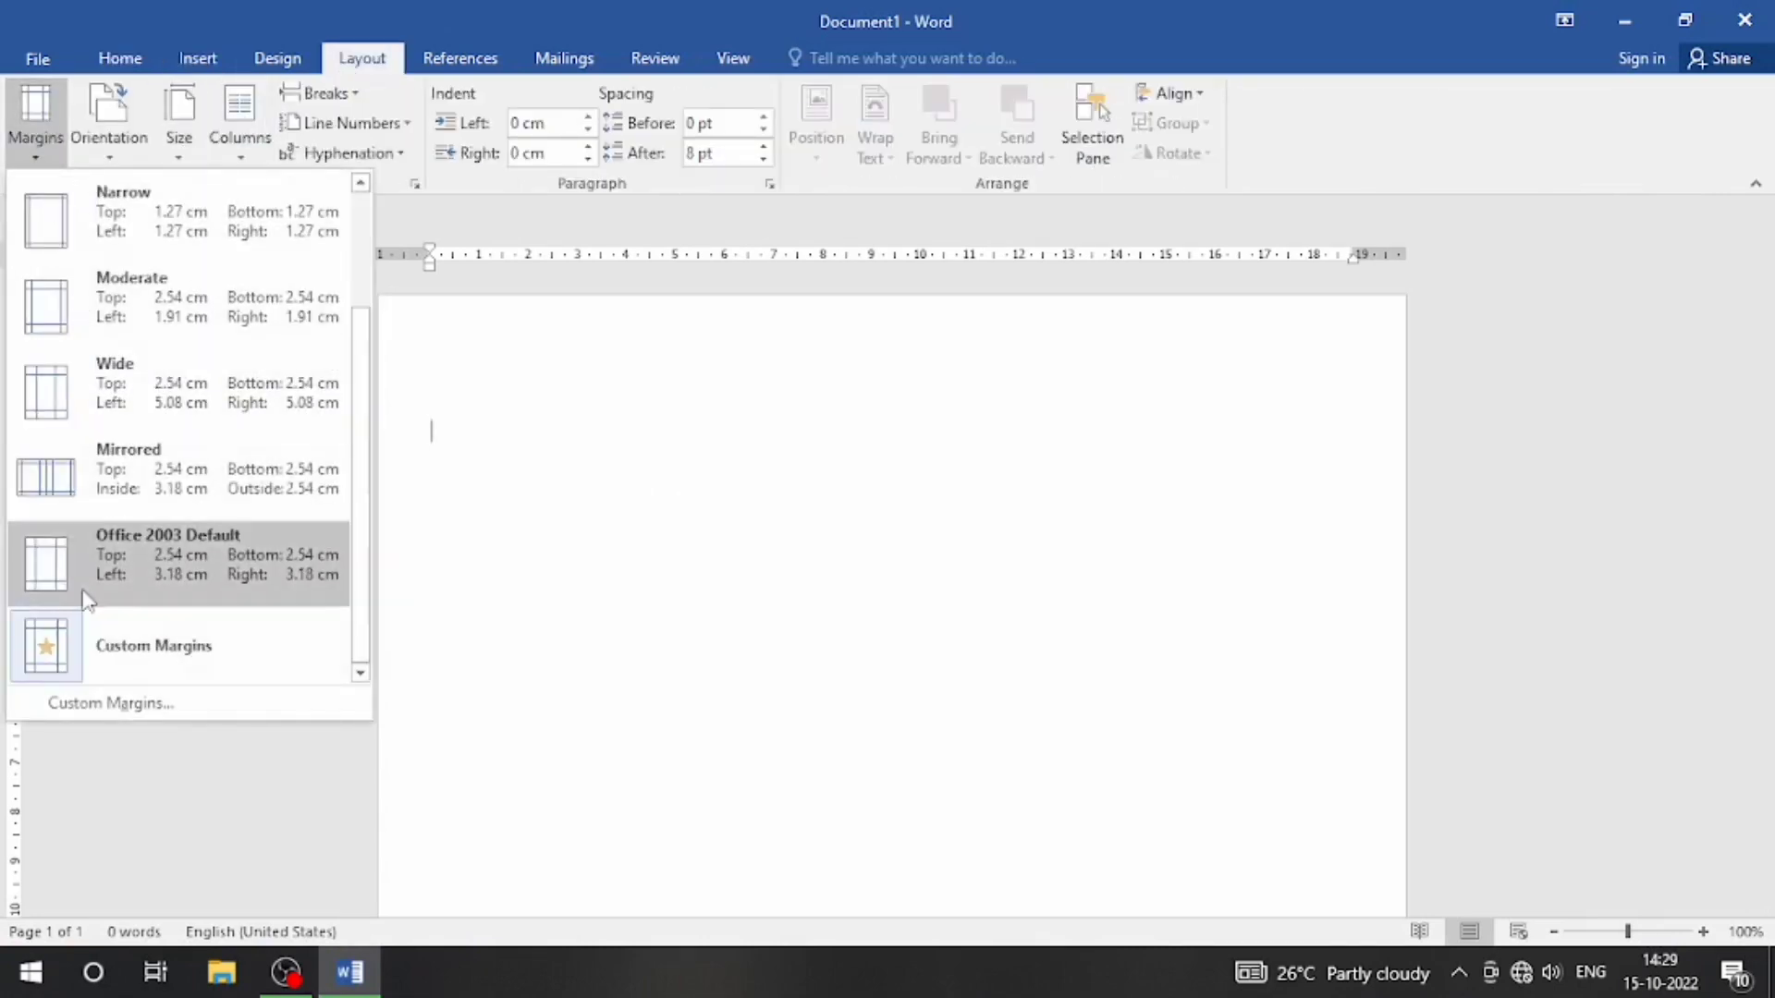
{"action": "left_click", "coordinate": [163, 705]}
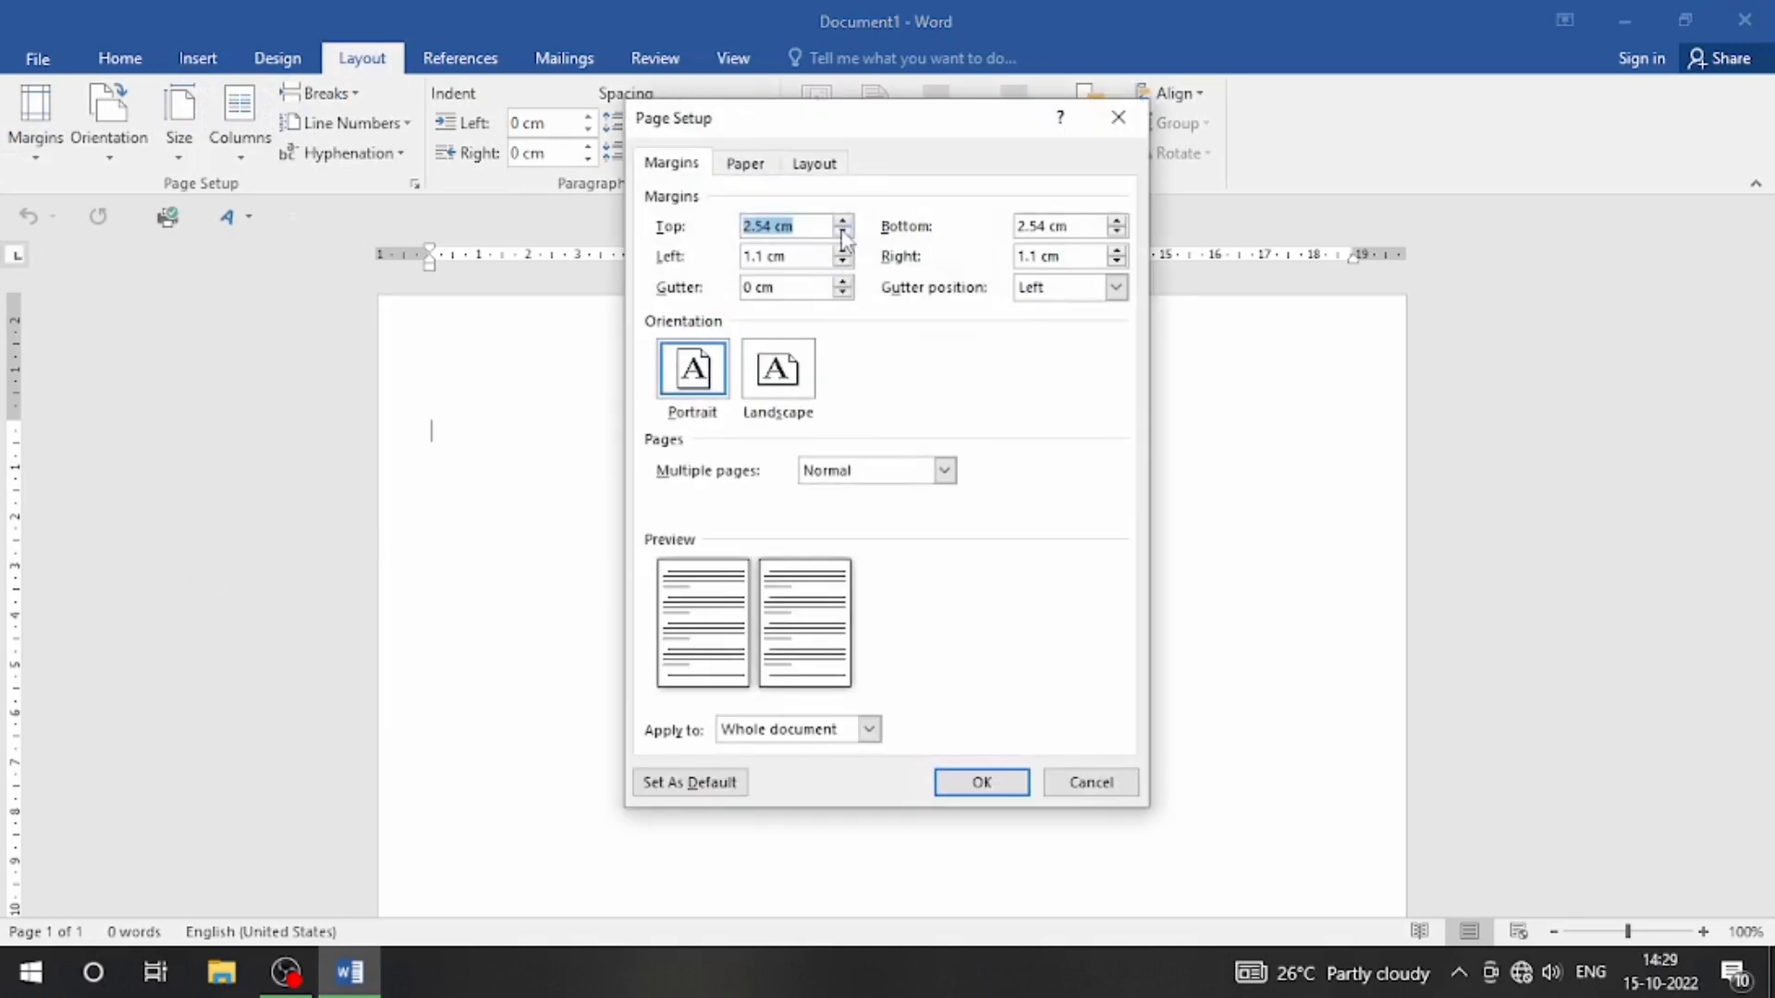
{"action": "left_click", "coordinate": [842, 232]}
{"action": "left_click", "coordinate": [842, 231]}
{"action": "type", "text": "0"}
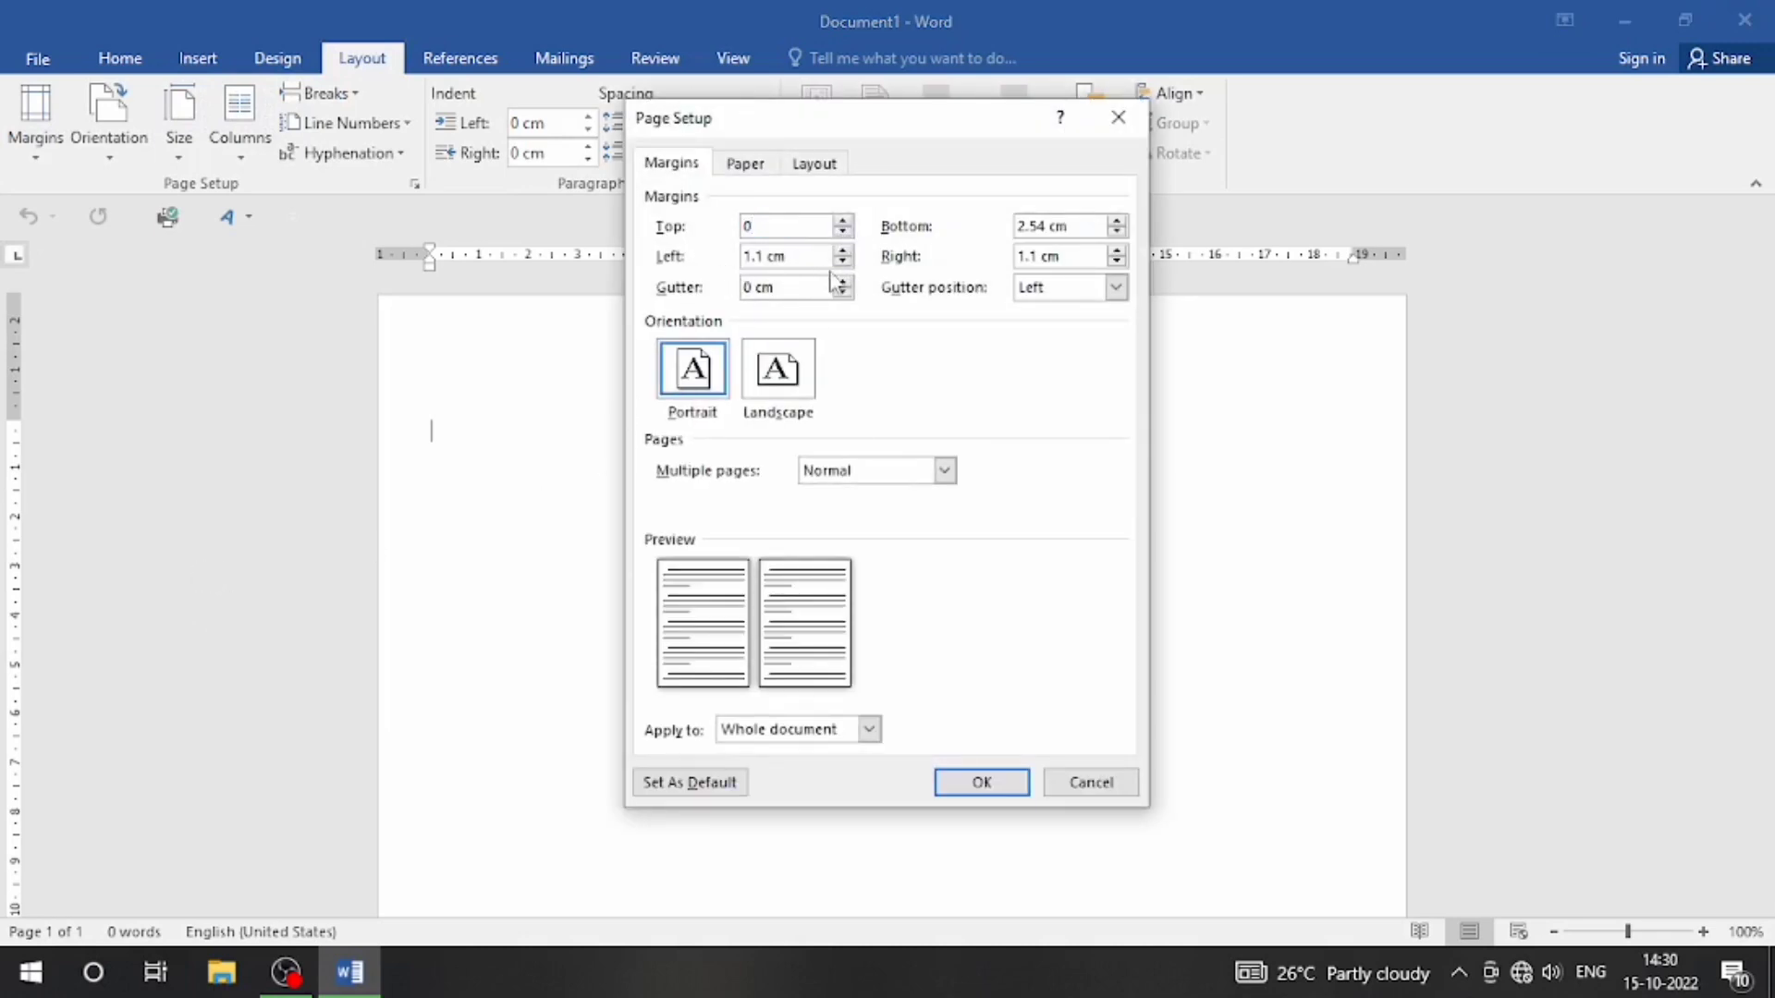
{"action": "key", "text": "Tab"}
{"action": "type", "text": "0"}
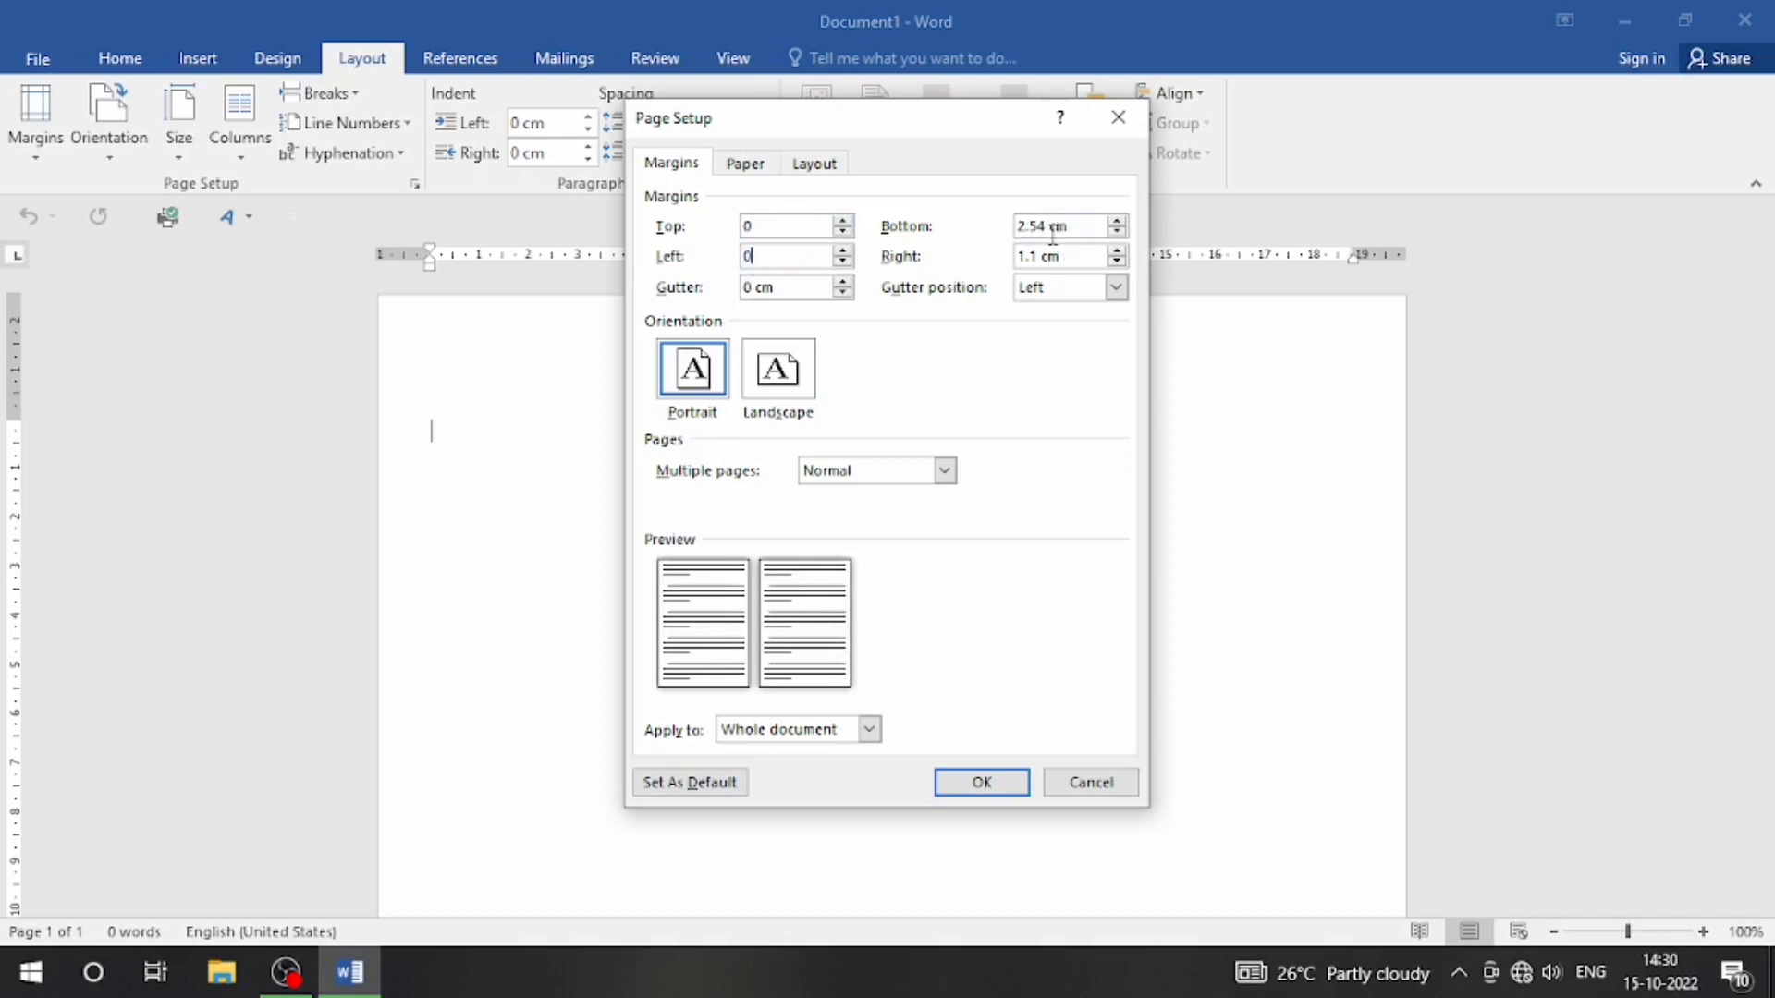
{"action": "left_click_drag", "start_coordinate": [1078, 230], "coordinate": [960, 238]}
{"action": "type", "text": "0"}
{"action": "key", "text": "Tab"}
{"action": "type", "text": "0"}
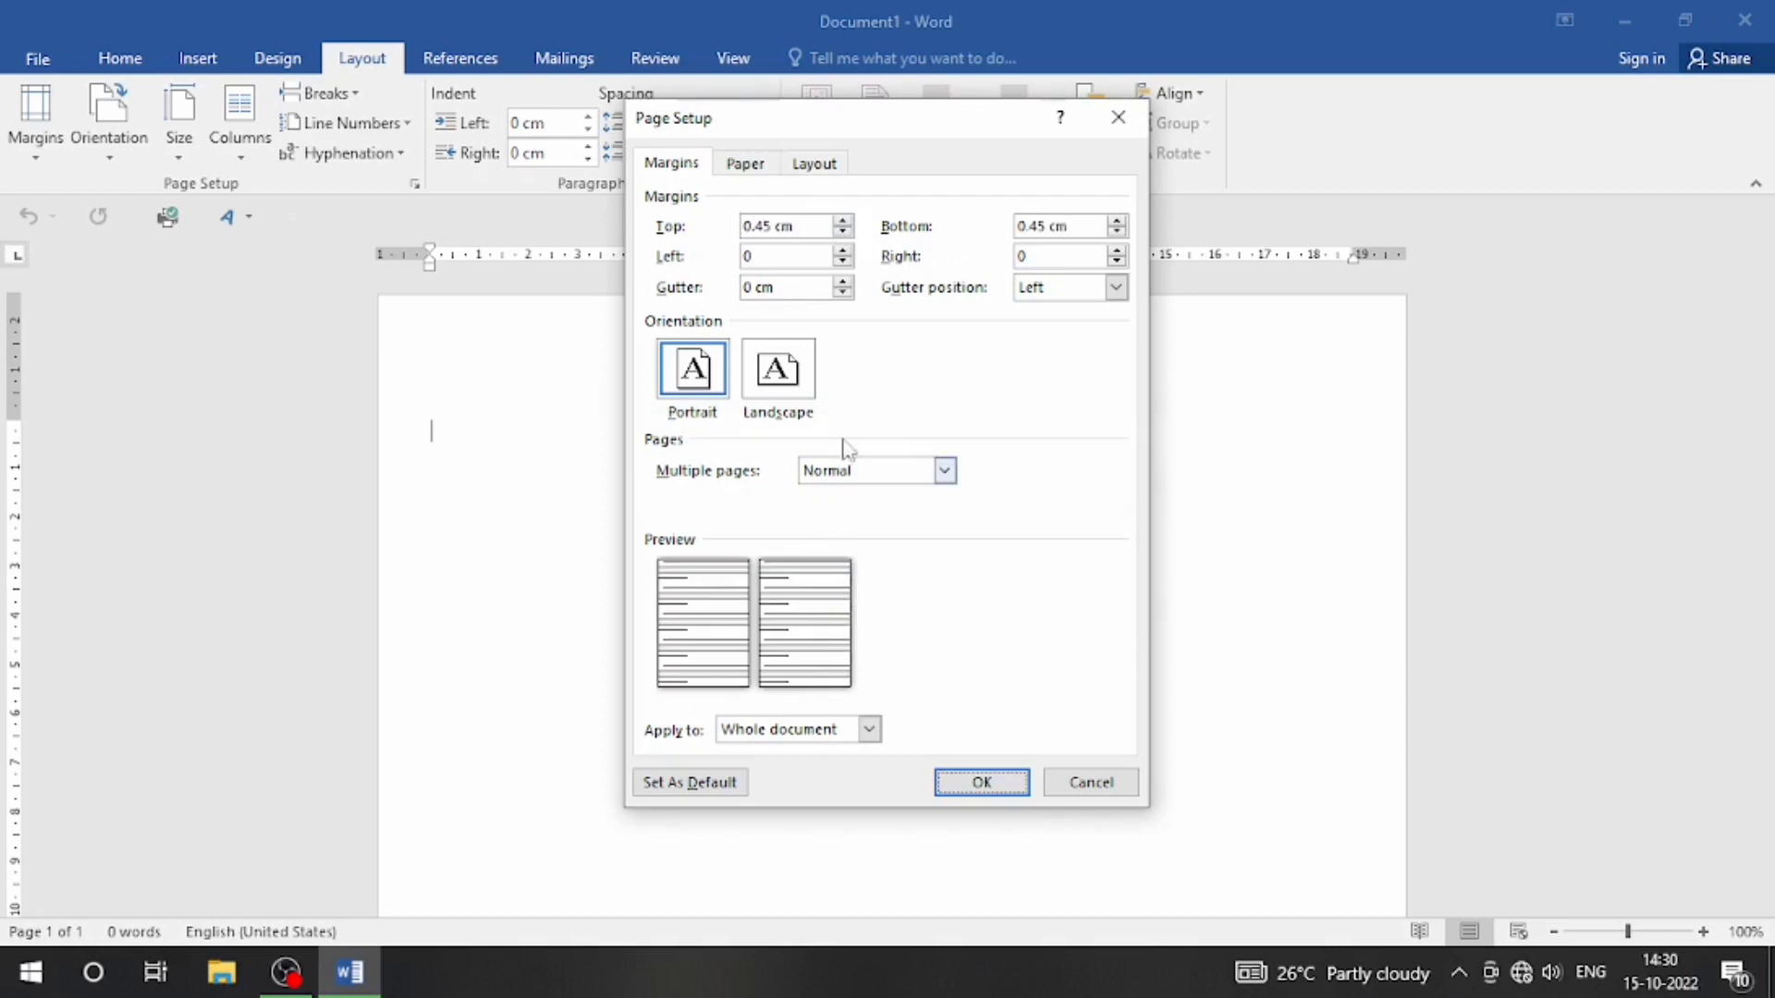
{"action": "left_click", "coordinate": [983, 795]}
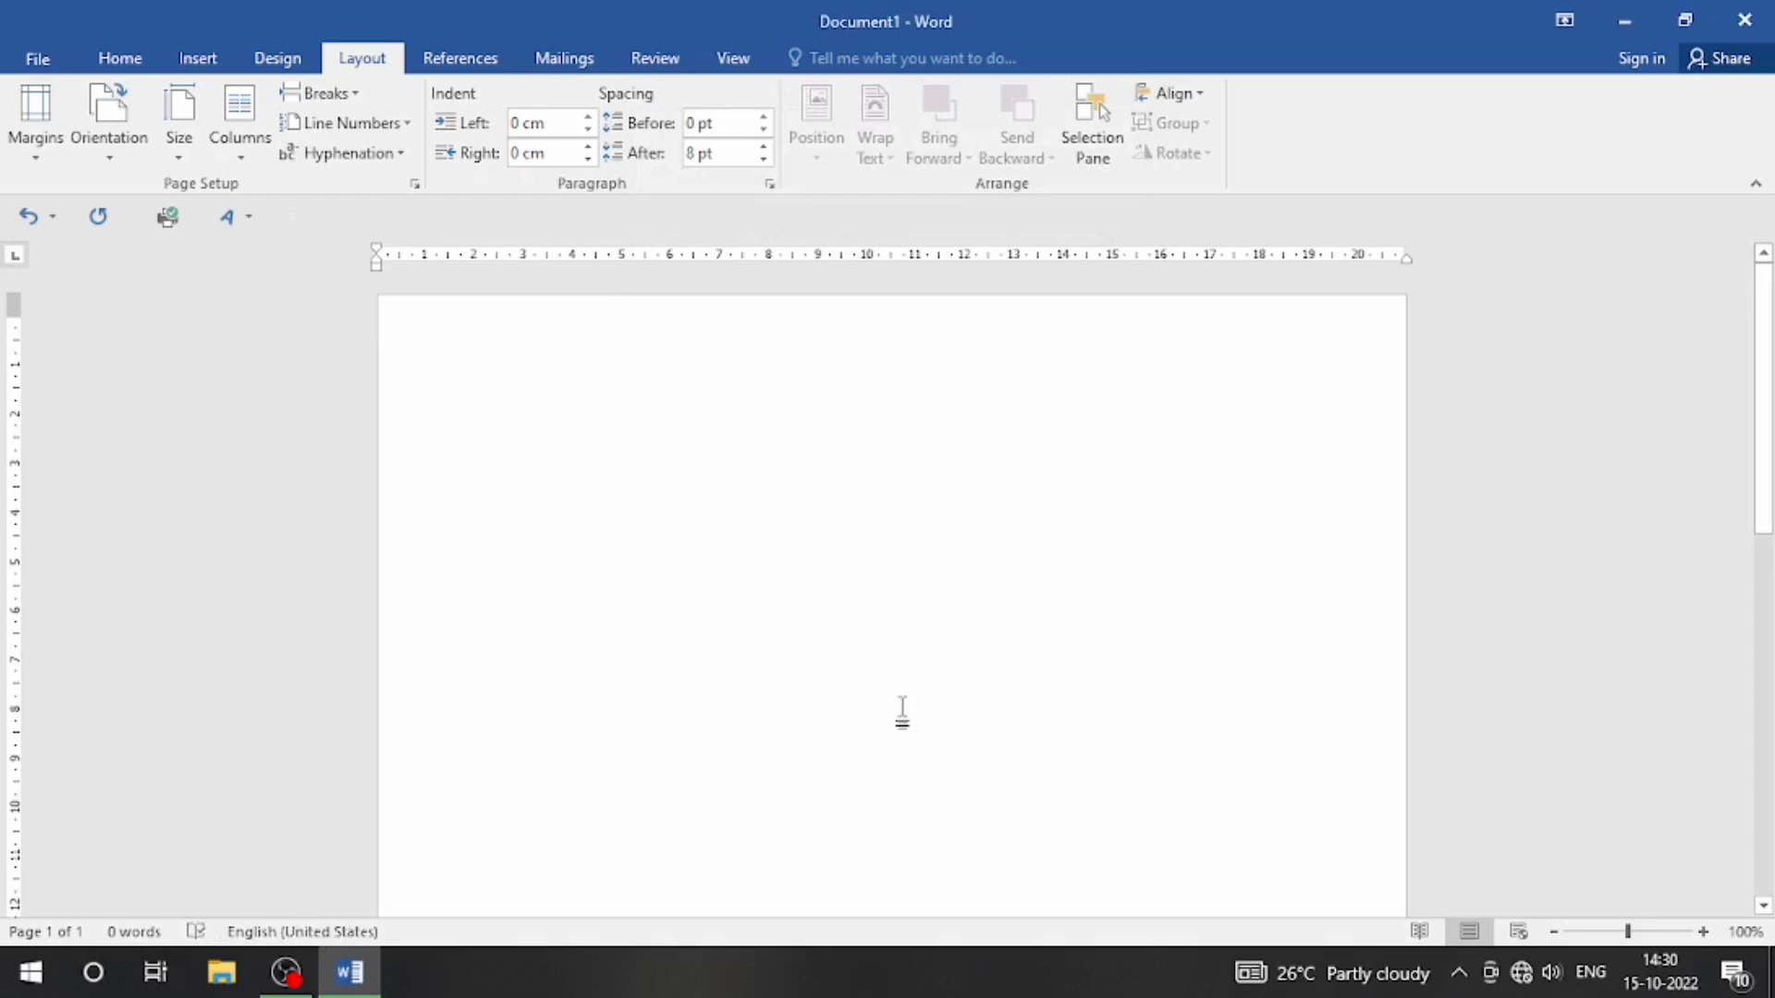
- Insert a table with one column and three rows at the start of the document
{"action": "left_click", "coordinate": [203, 61]}
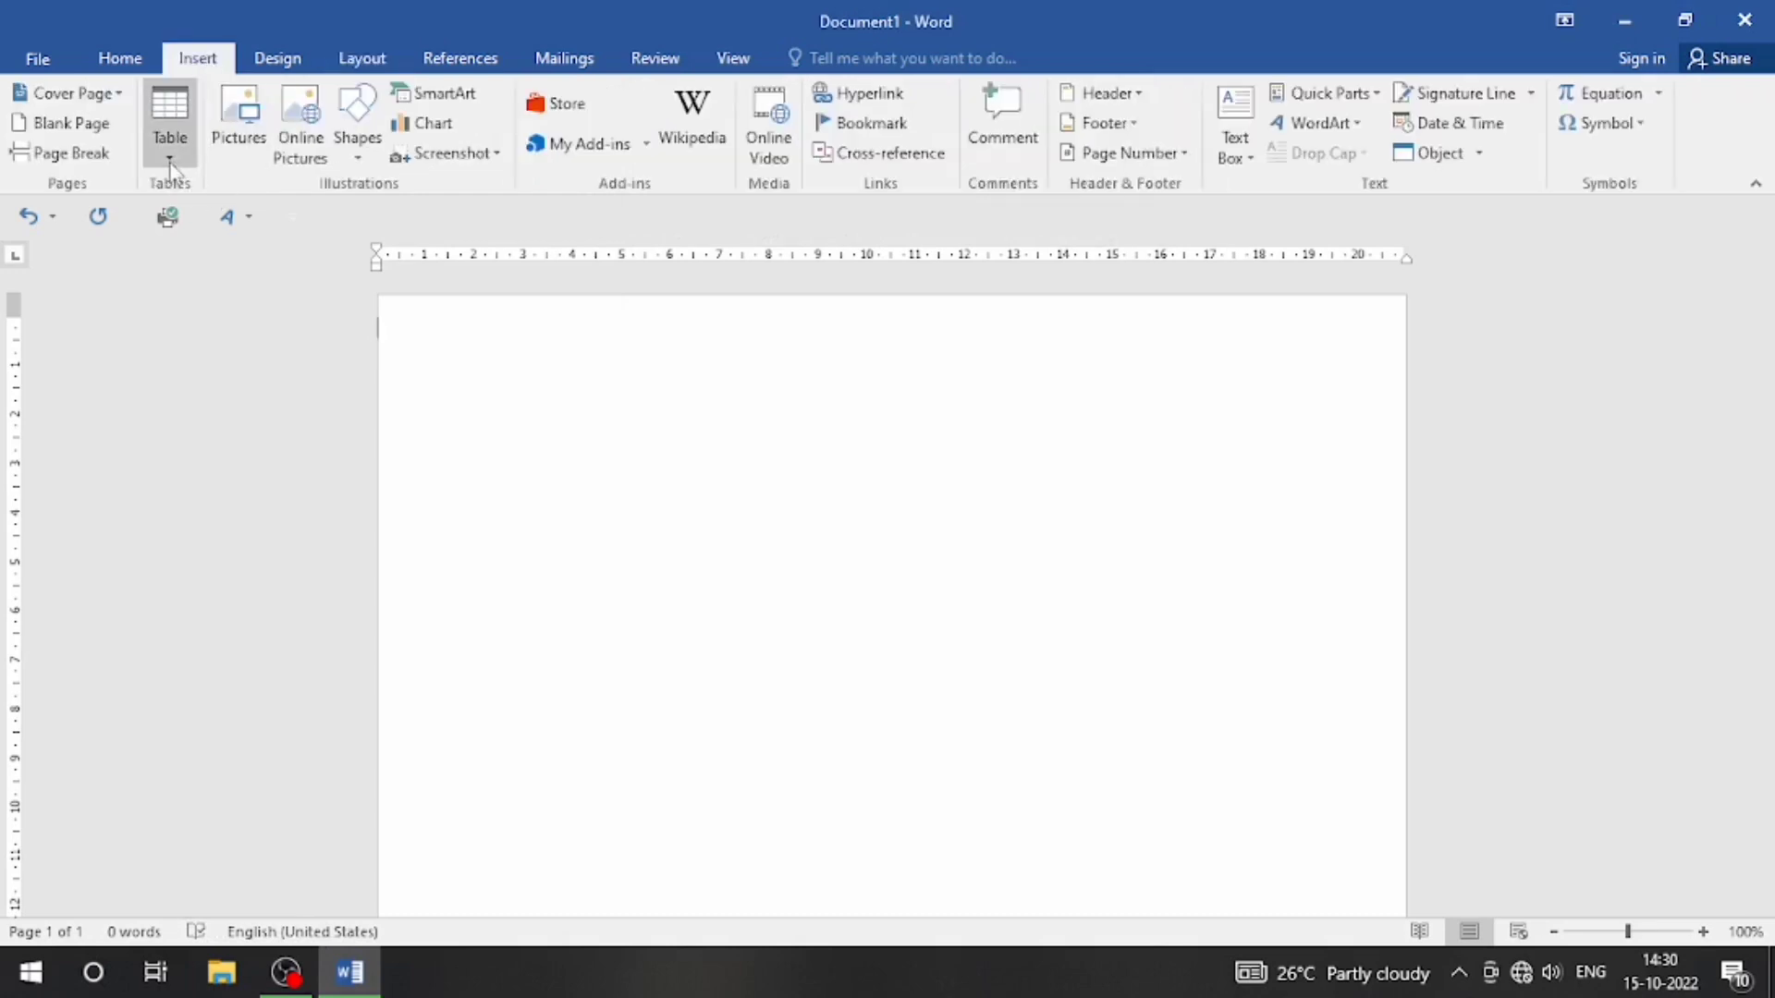
{"action": "left_click", "coordinate": [169, 130]}
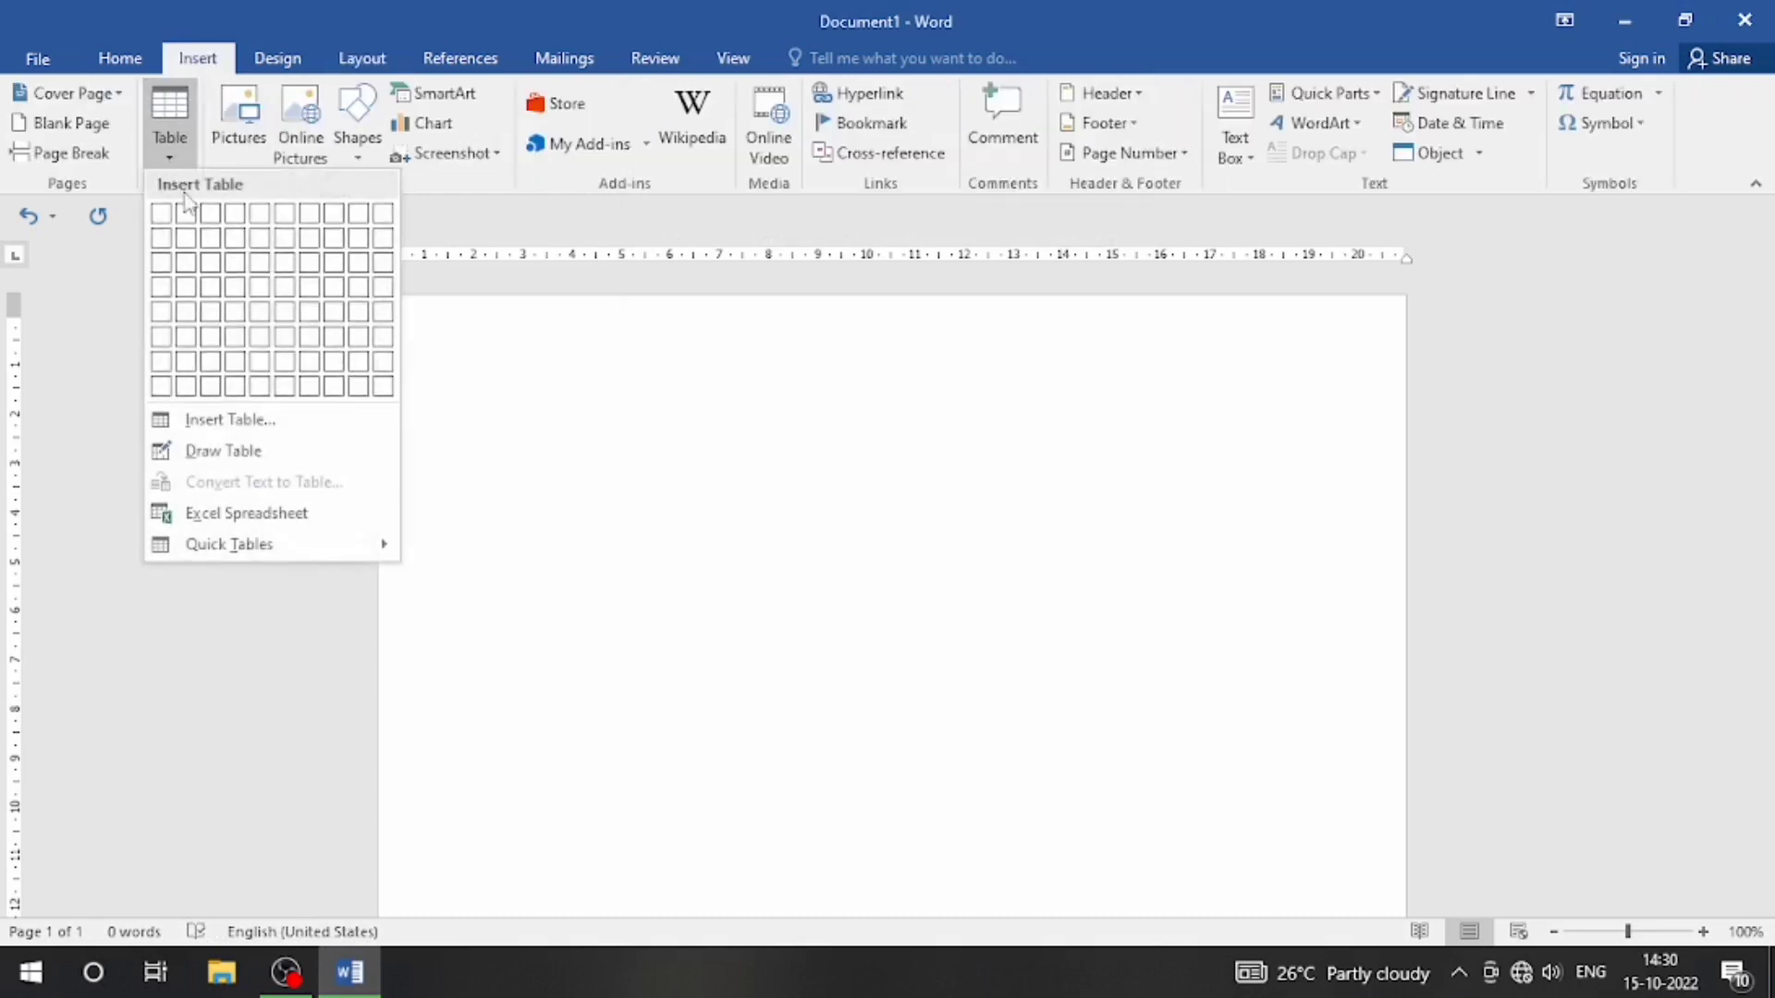
{"action": "left_click", "coordinate": [162, 265]}
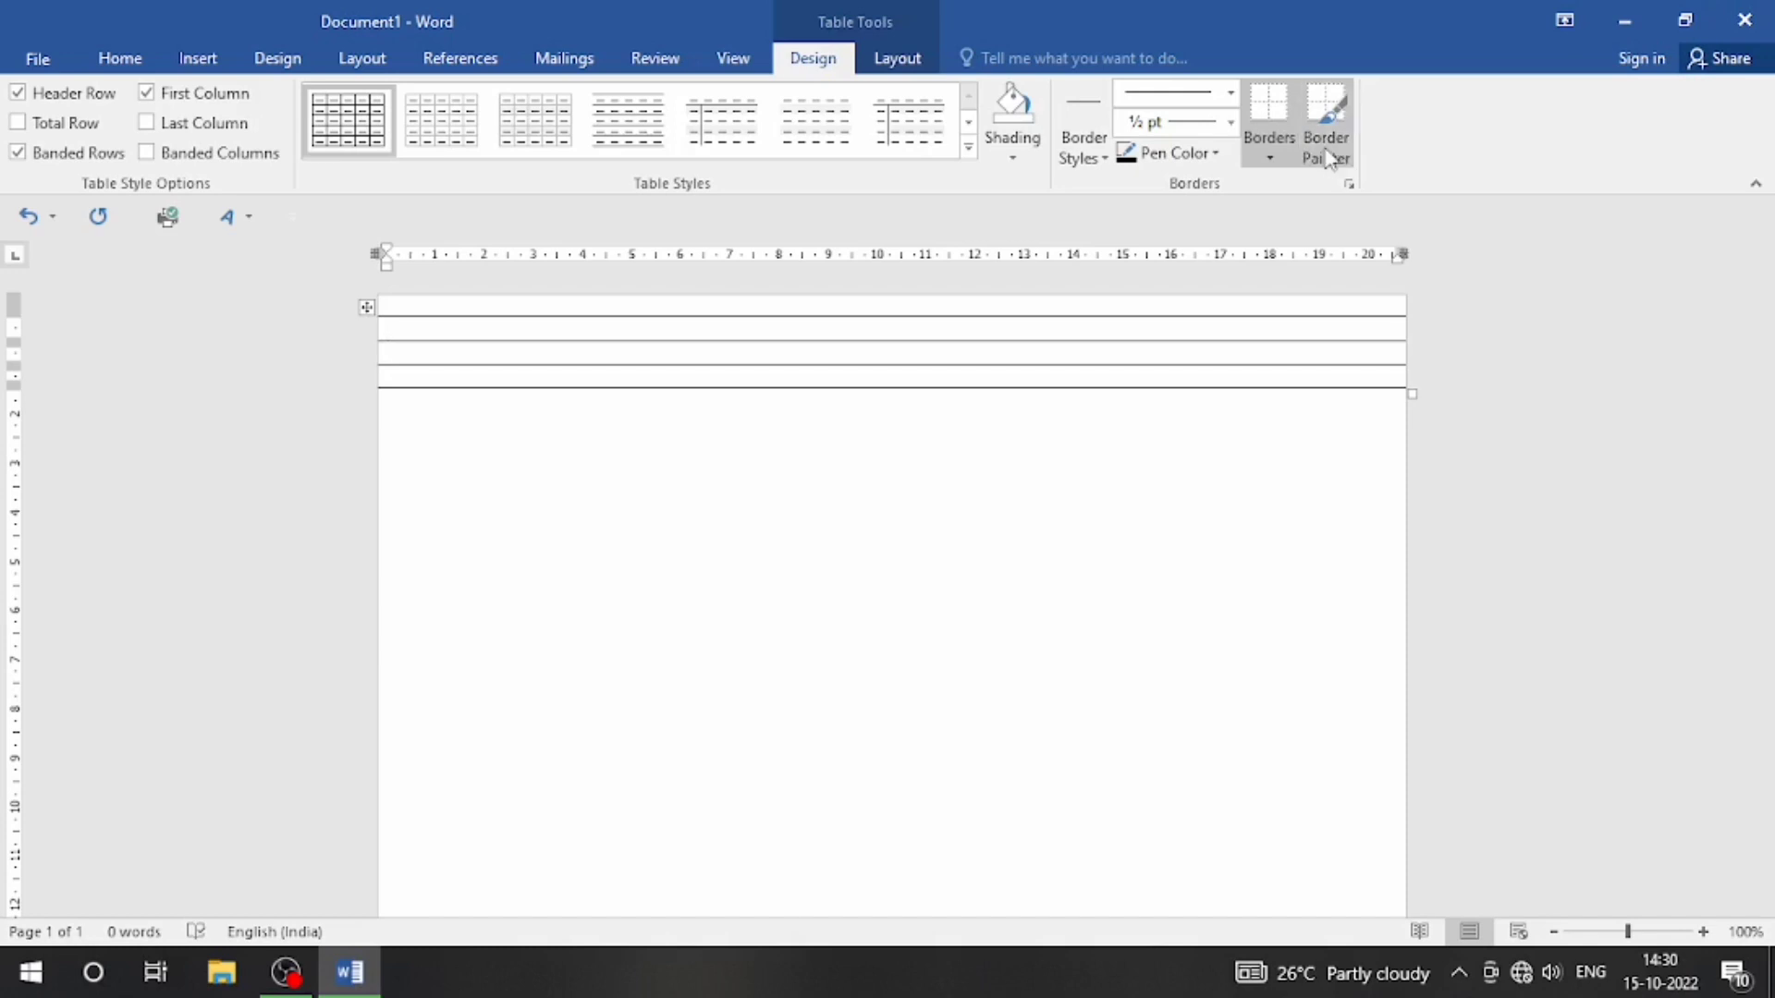
- Color the table's top and bottom borders red with the Border Painter, leaving the inner lines black
{"action": "left_click", "coordinate": [1213, 154]}
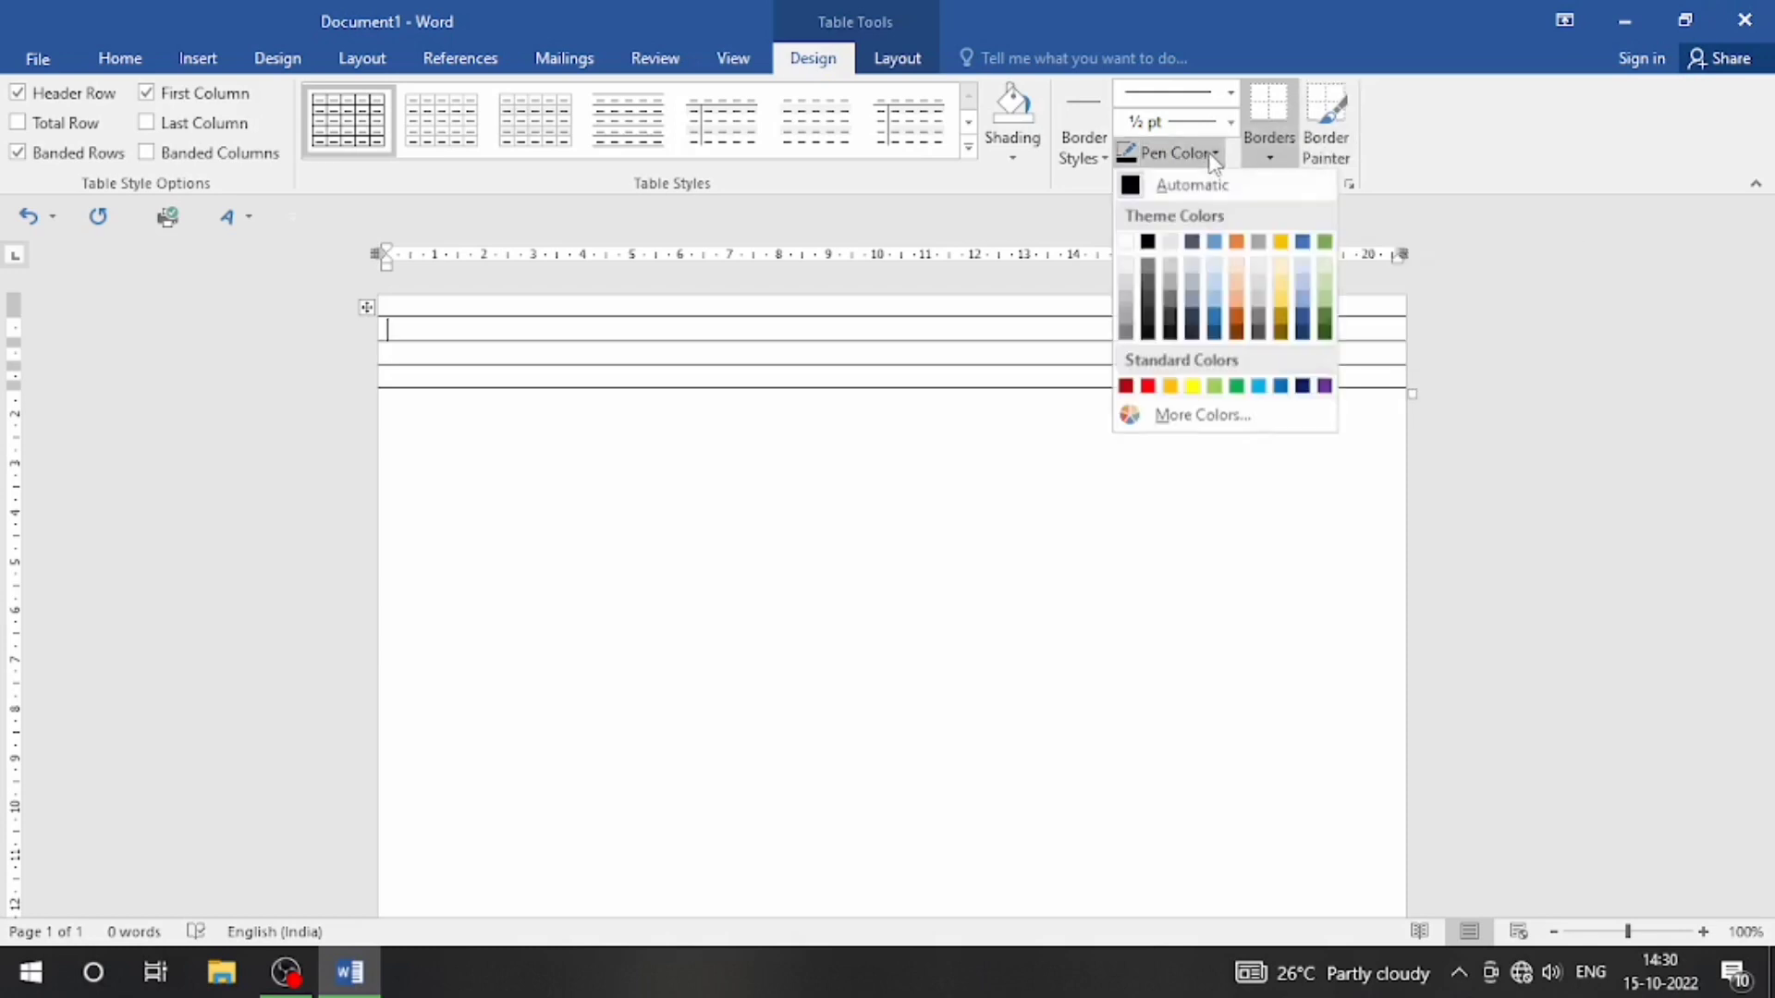
{"action": "left_click", "coordinate": [1148, 386]}
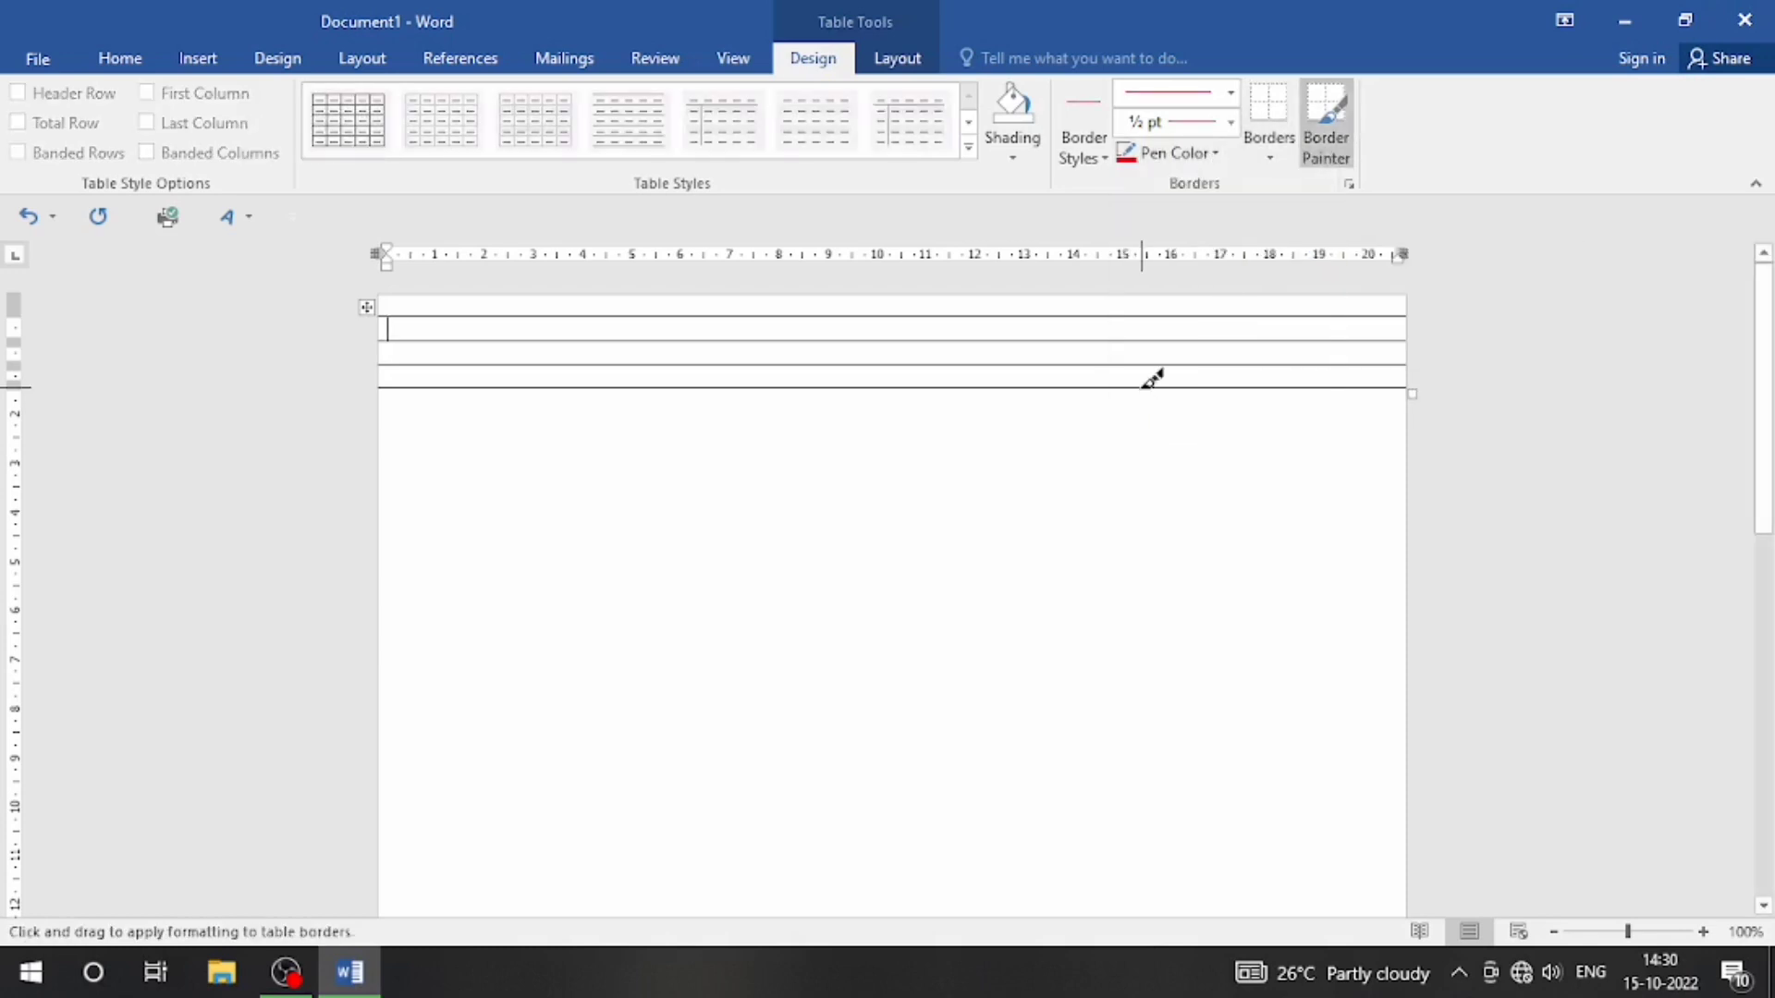
{"action": "left_click", "coordinate": [613, 315]}
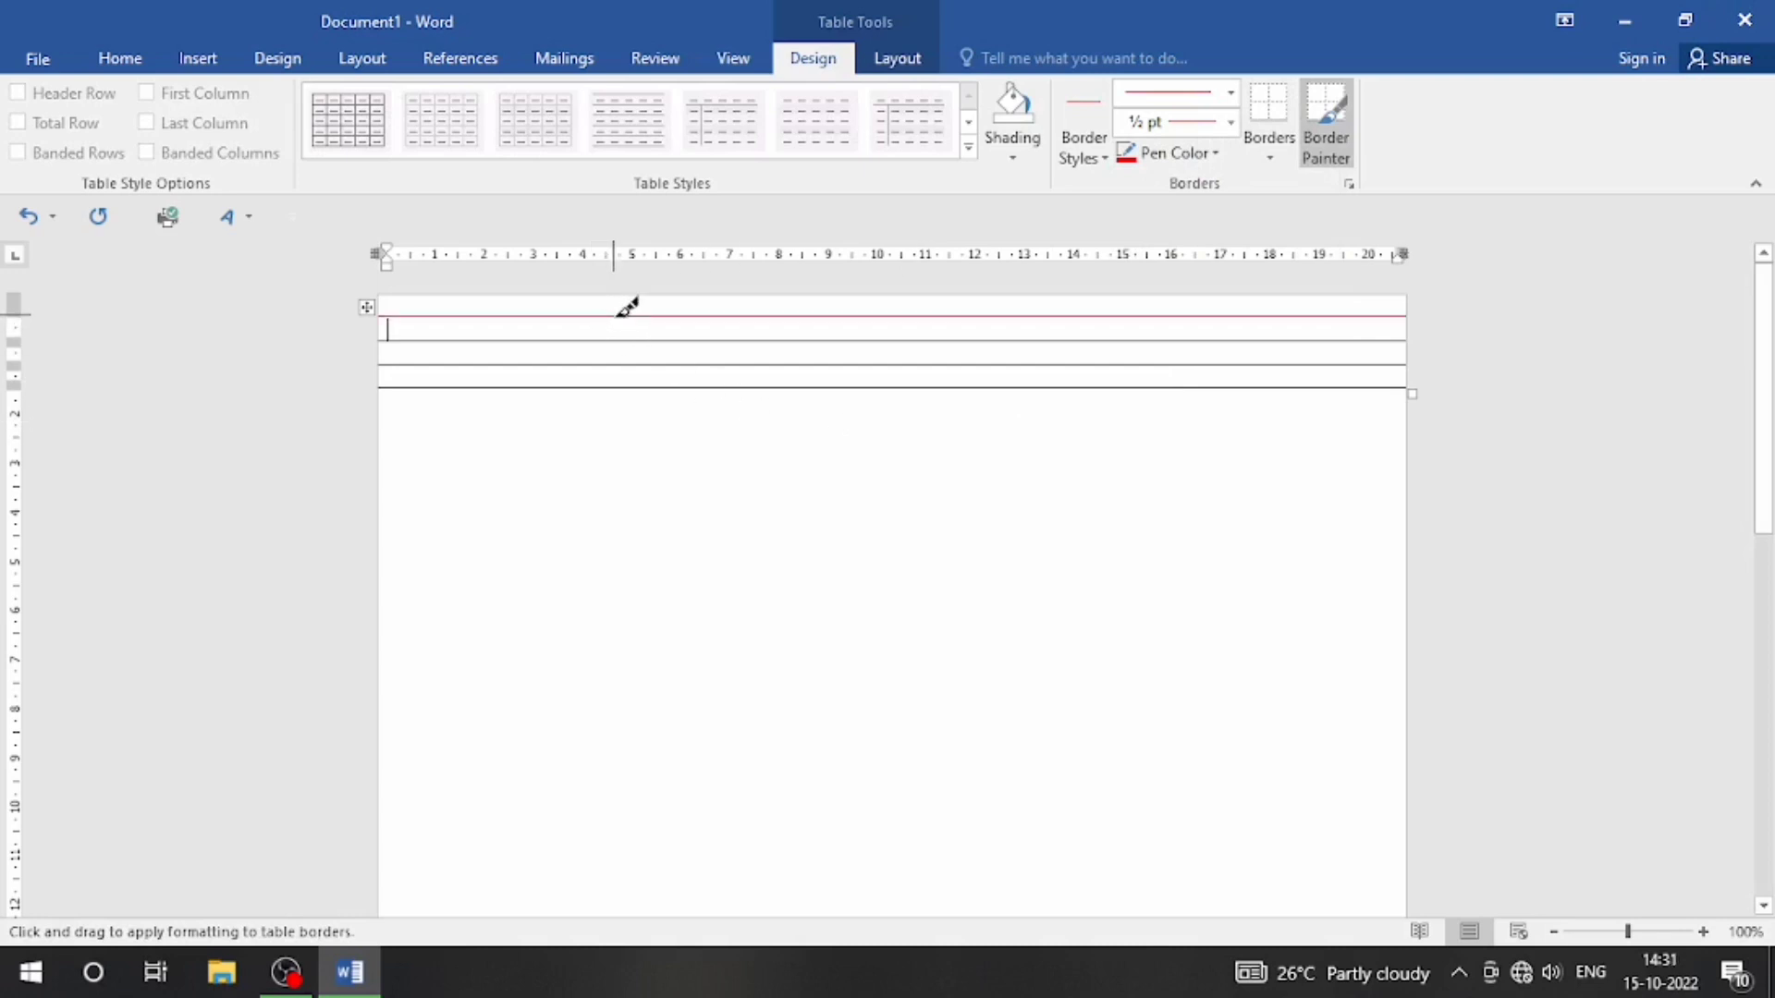
{"action": "left_click", "coordinate": [685, 386]}
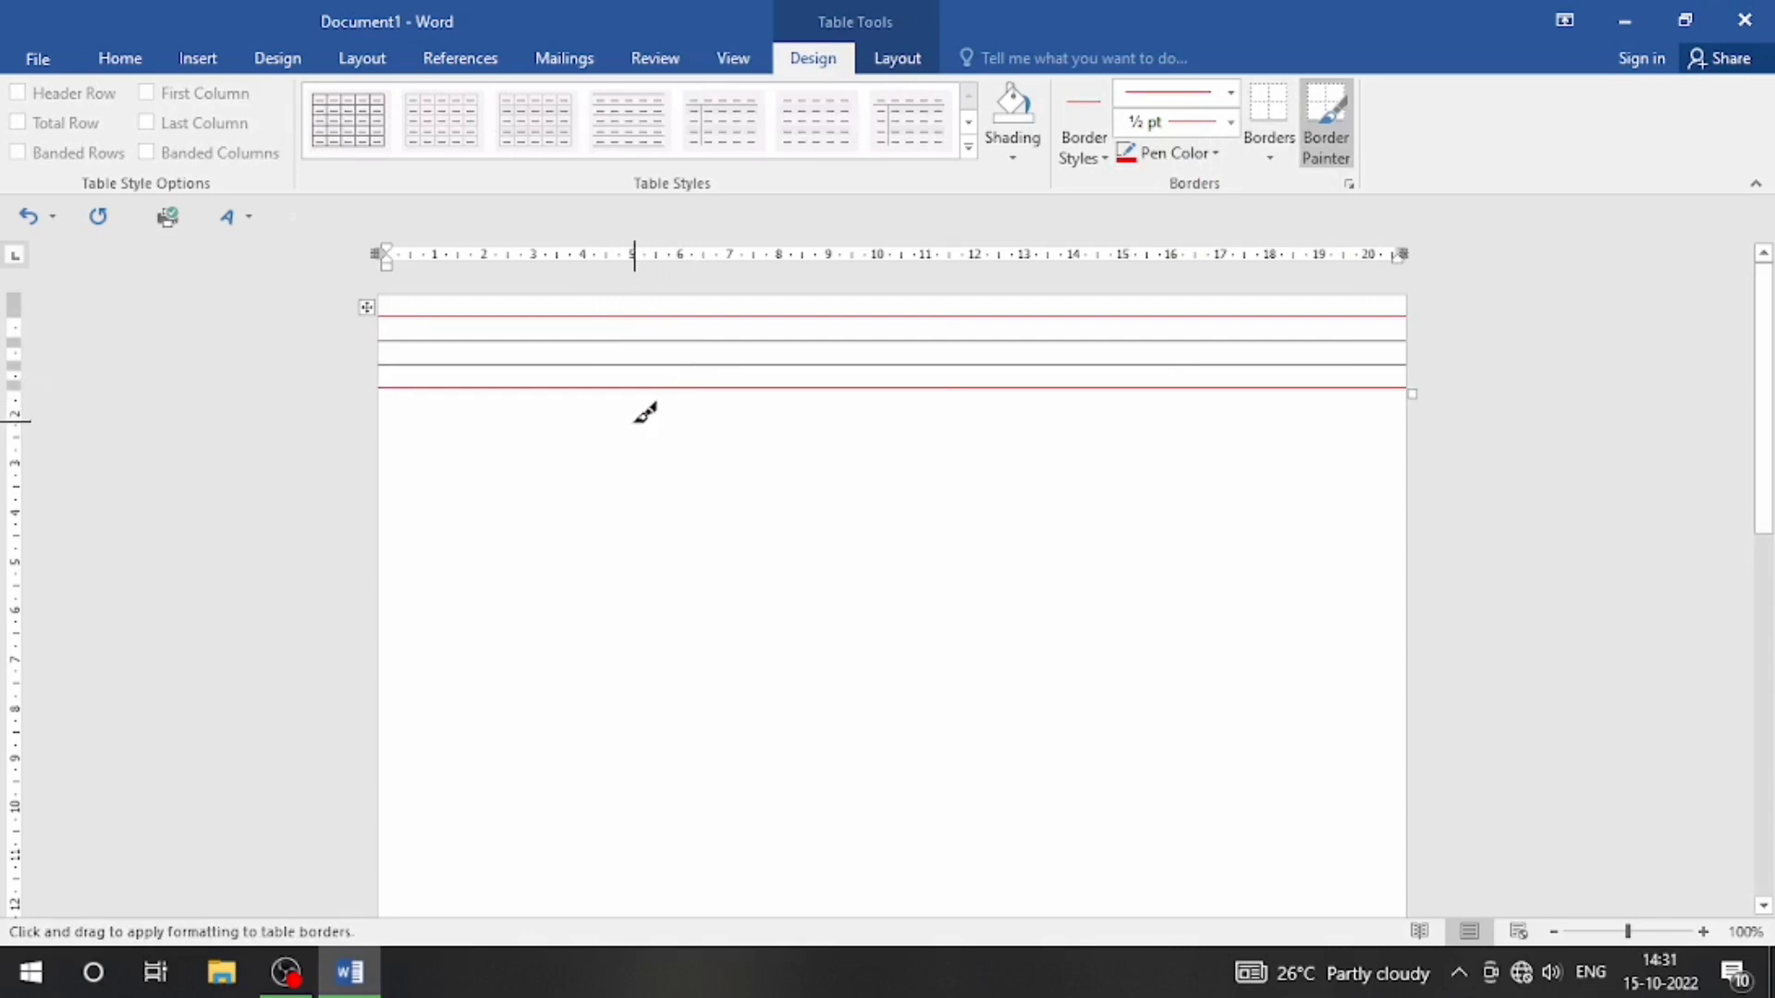
{"action": "left_click", "coordinate": [1325, 122]}
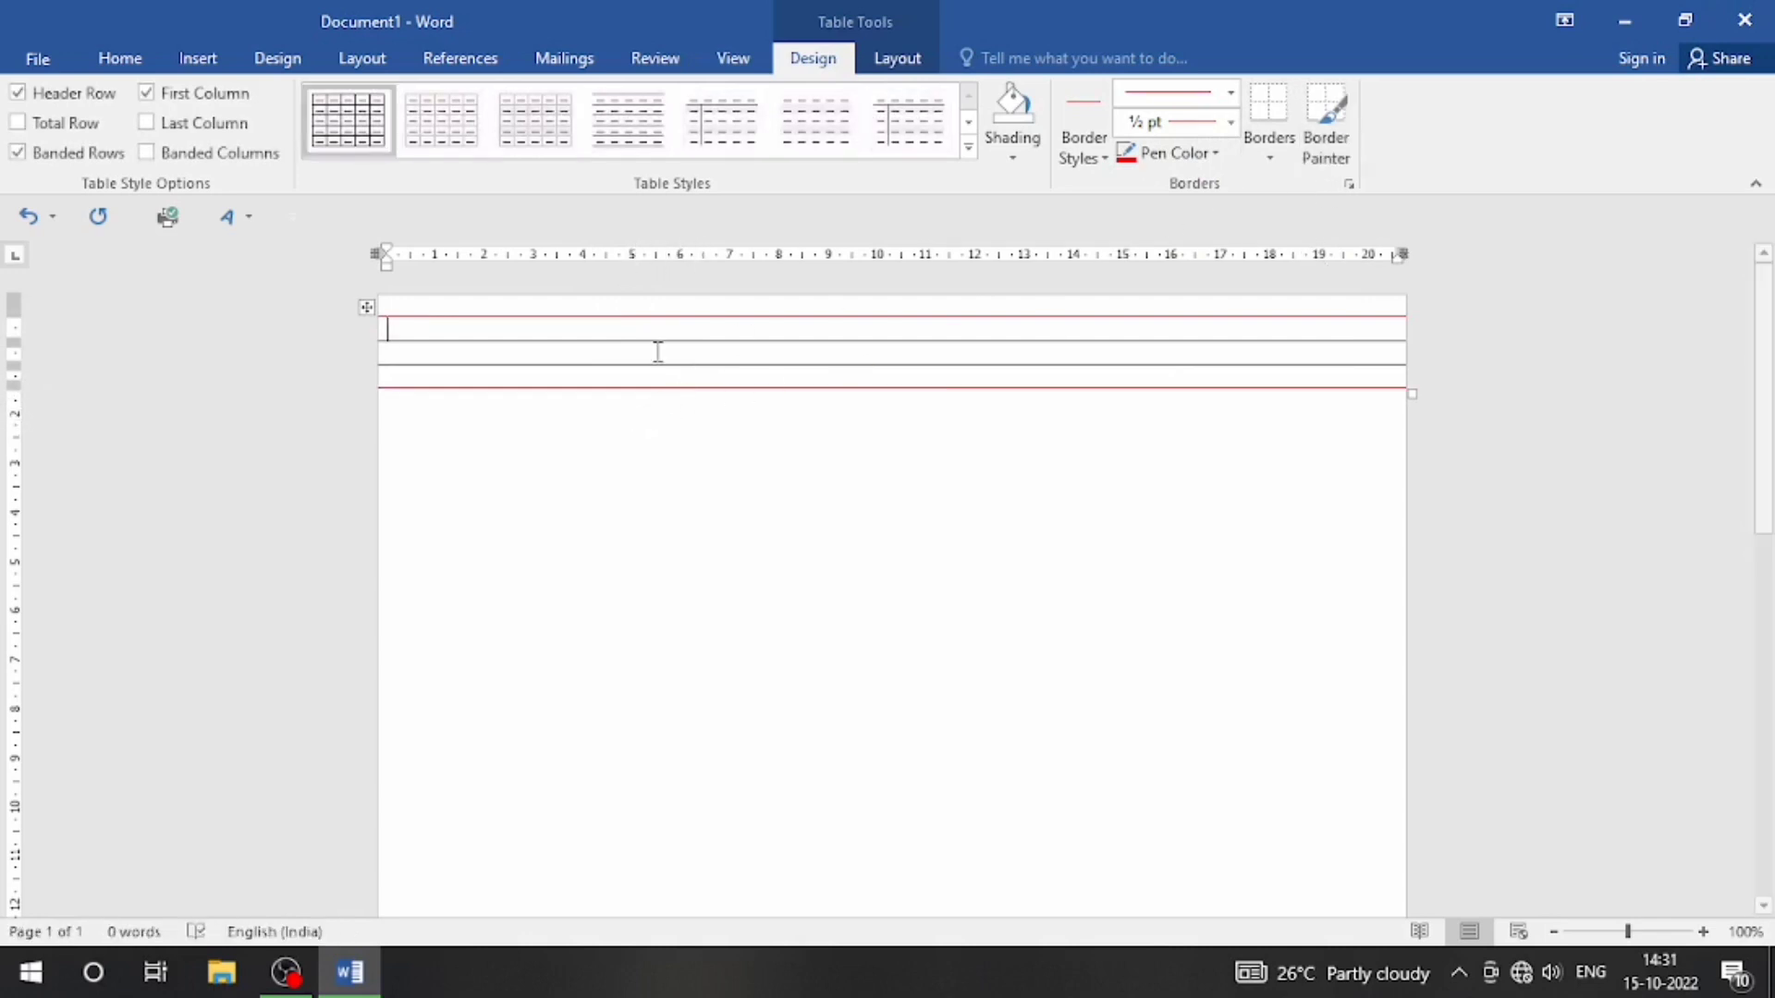
- Copy the whole table and paste it below the original, leaving a blank line between them
{"action": "left_click", "coordinate": [366, 306]}
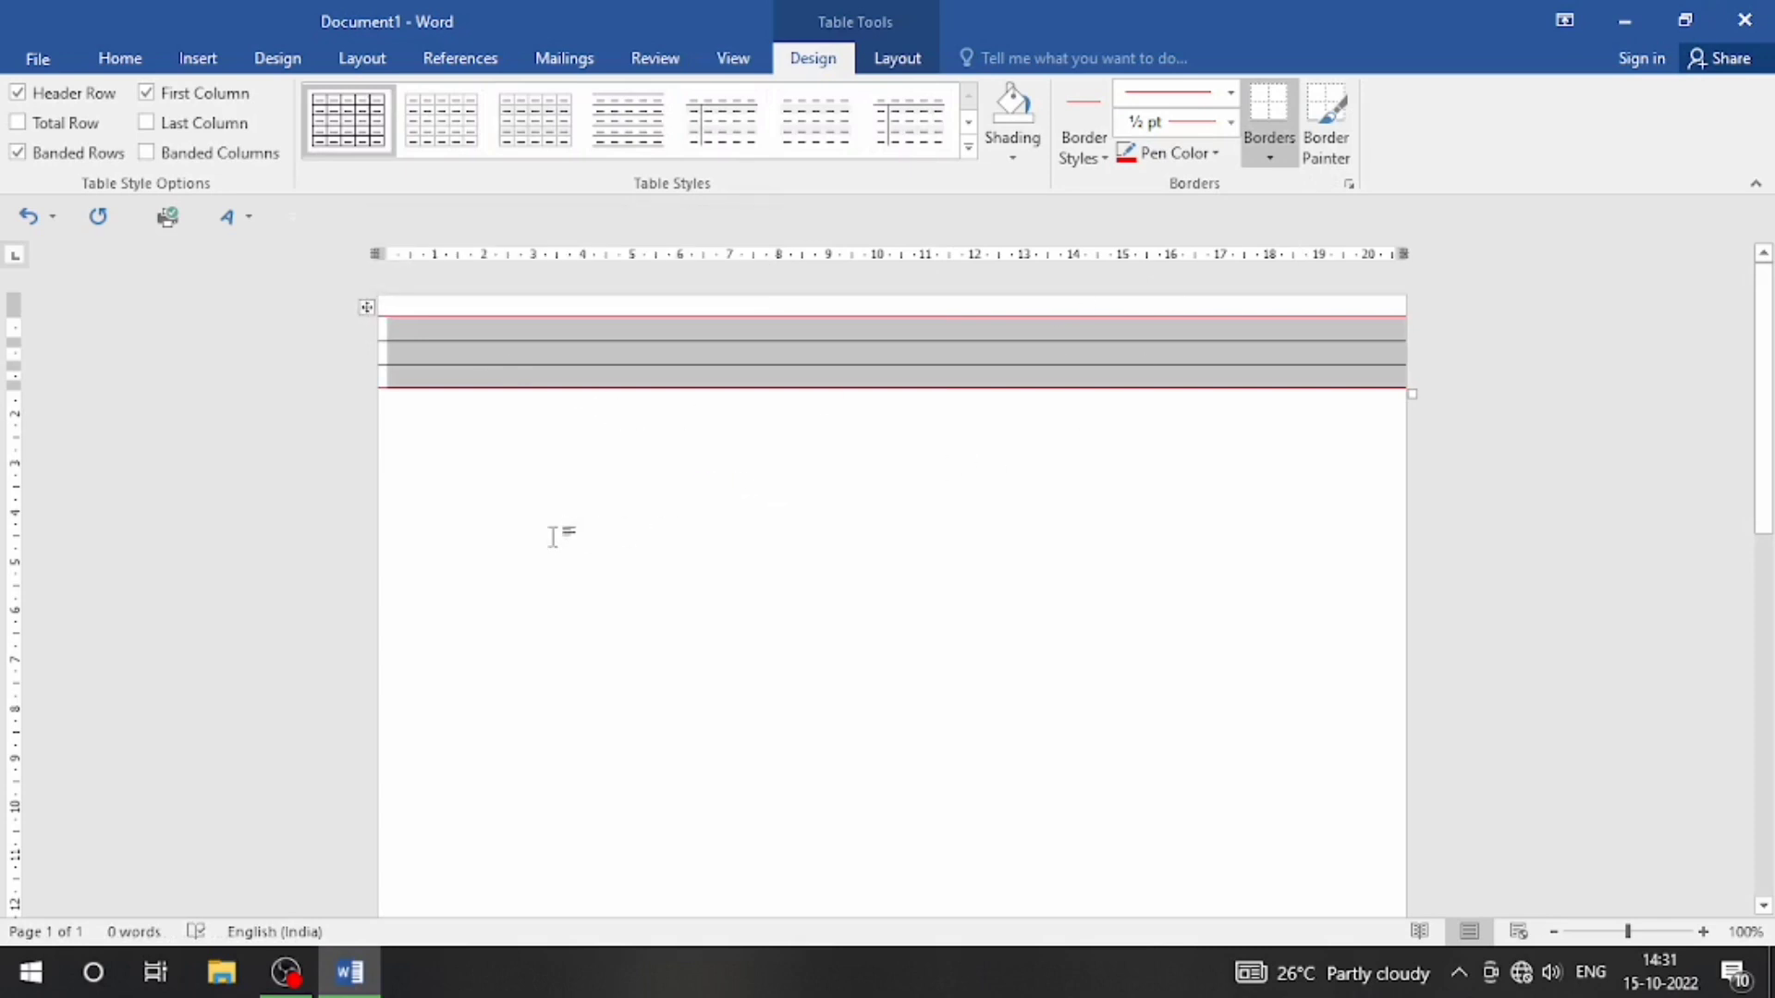
{"action": "left_click", "coordinate": [412, 440]}
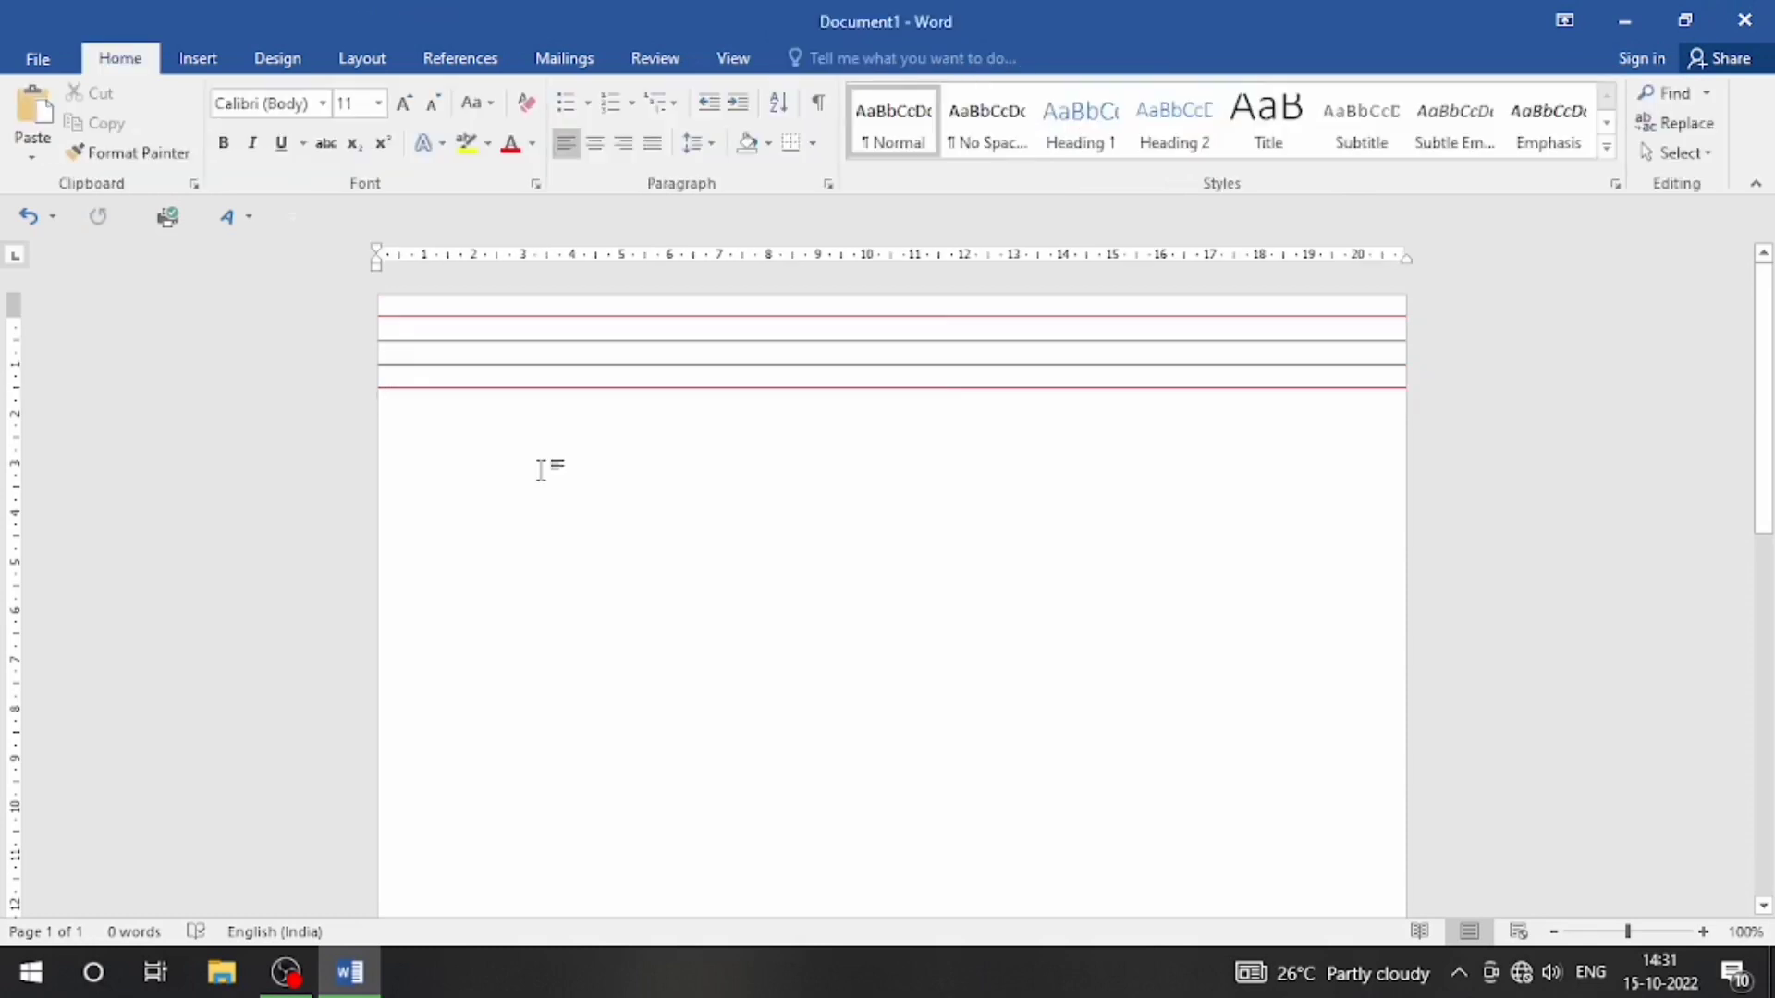
{"action": "key", "text": "ctrl+z"}
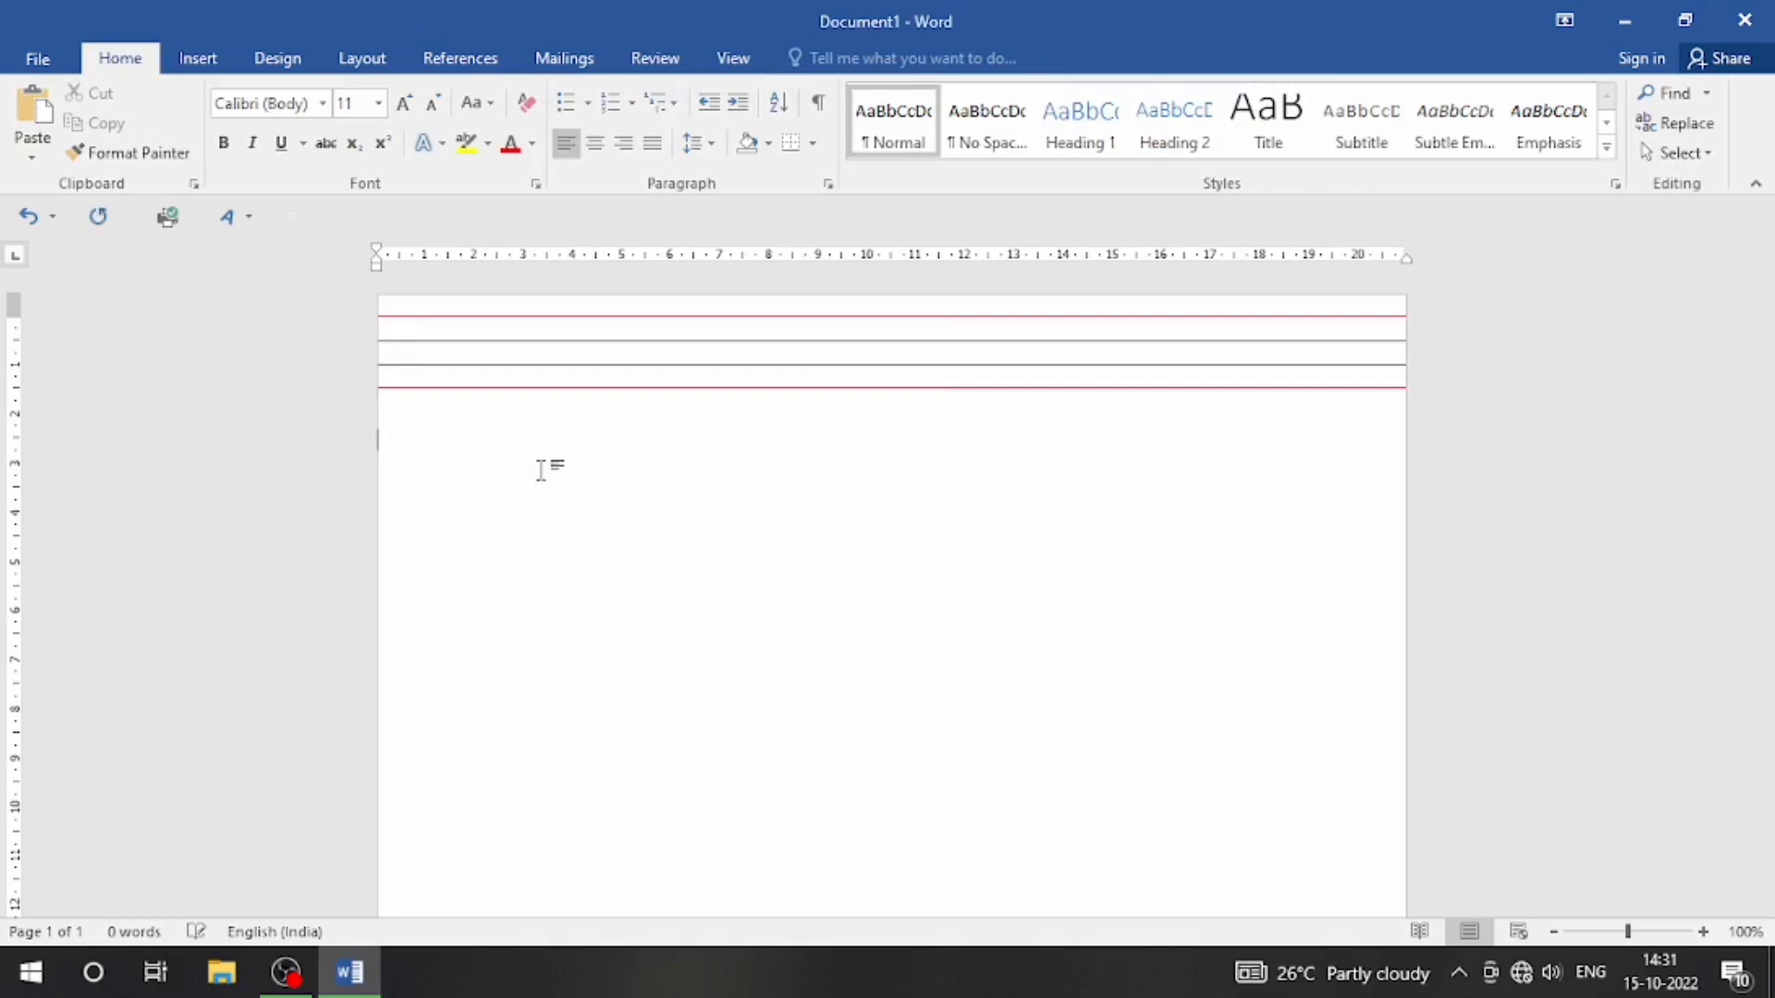
{"action": "key", "text": "ctrl+v"}
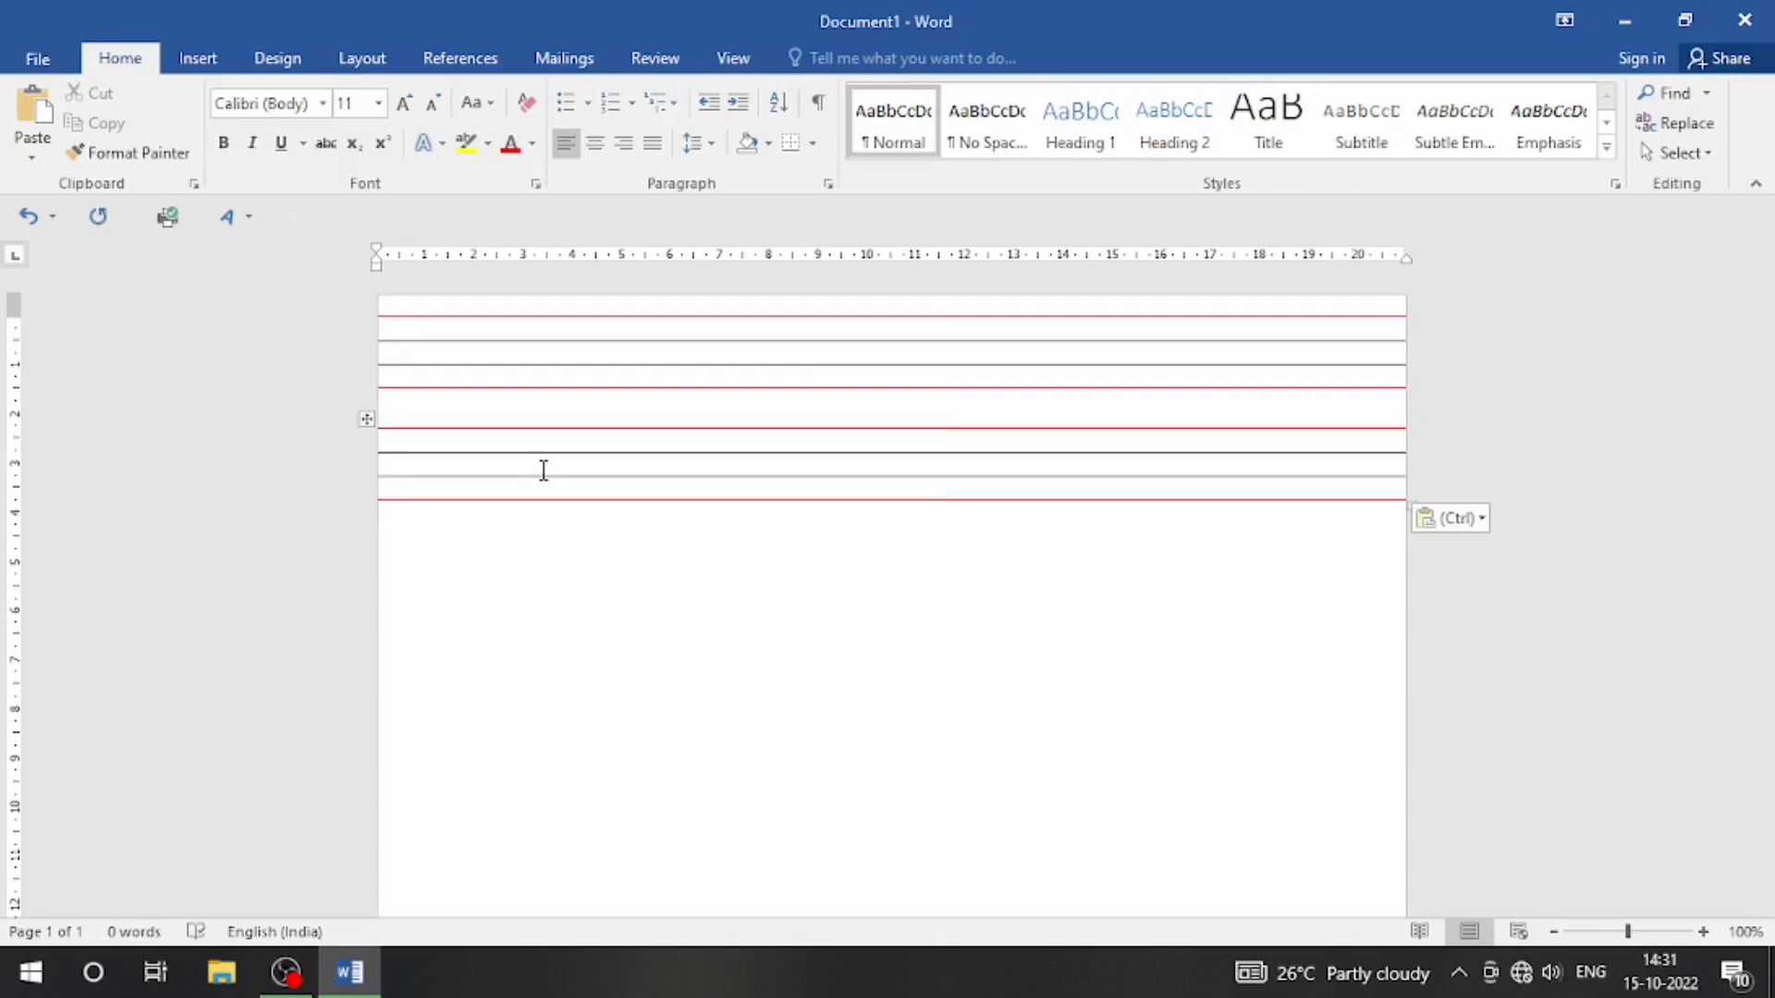
- Paste six more copies of the table down the page, separating each with a blank line
{"action": "key", "text": "ctrl+v"}
{"action": "key", "text": "ctrl+v"}
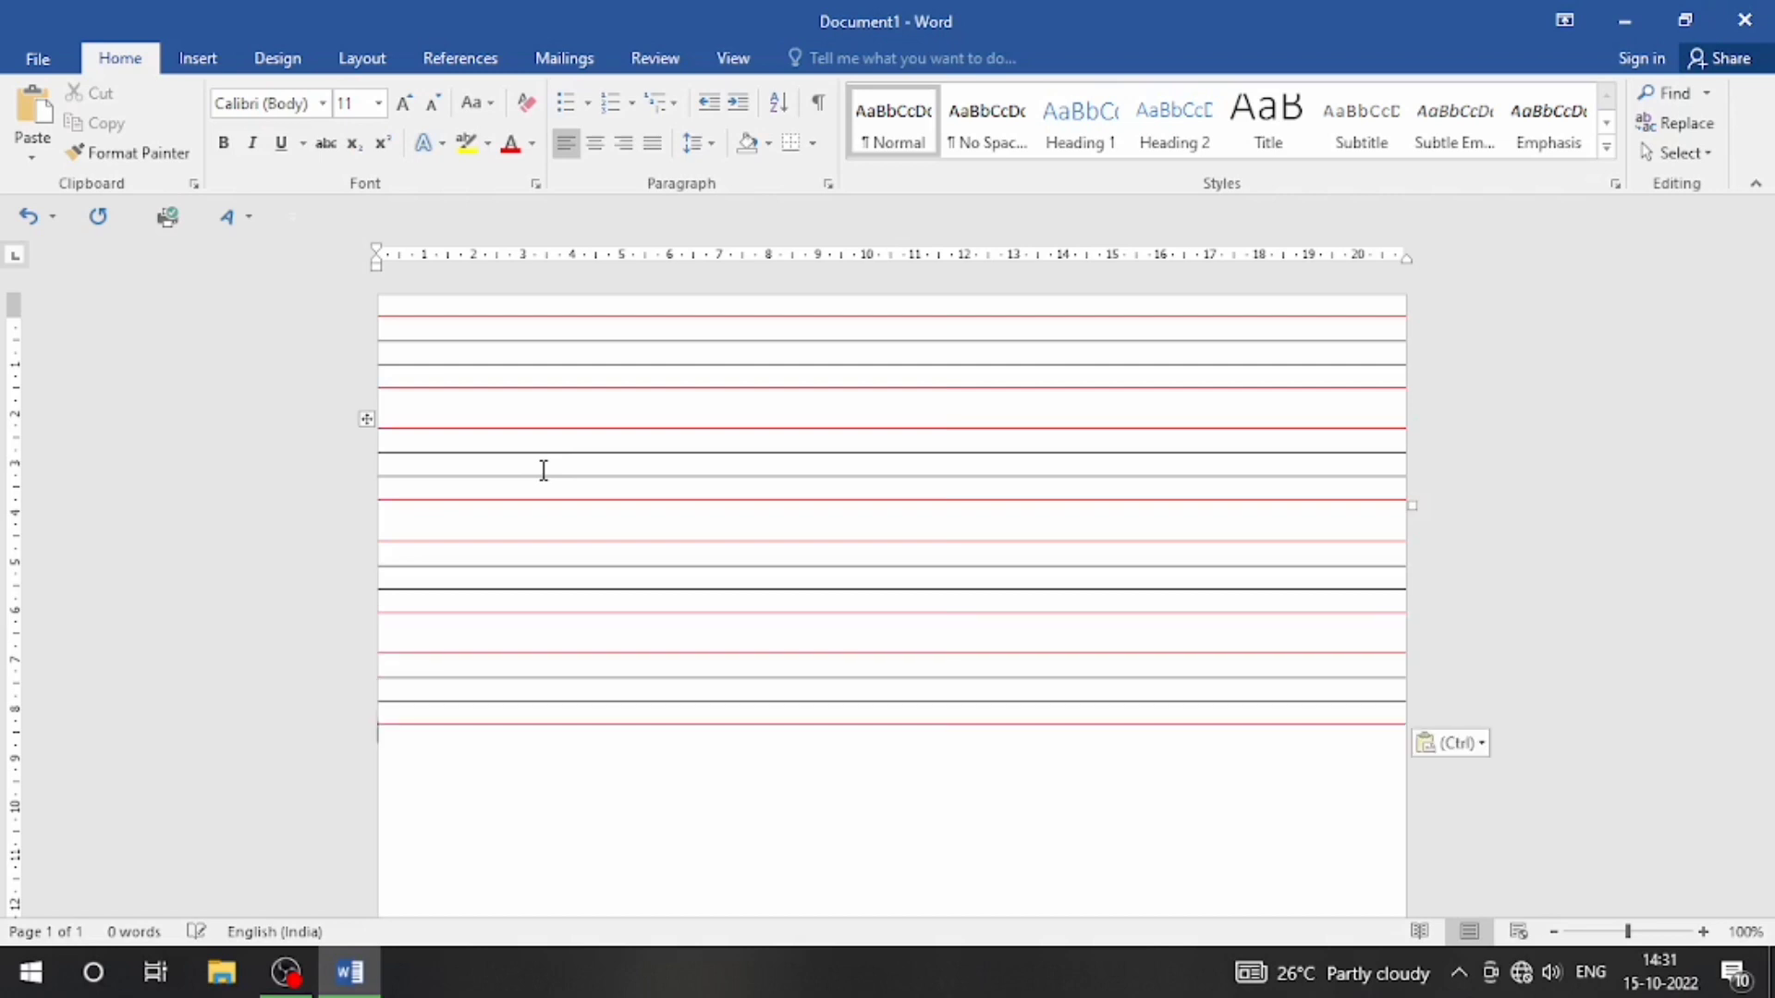
{"action": "key", "text": "ctrl+v"}
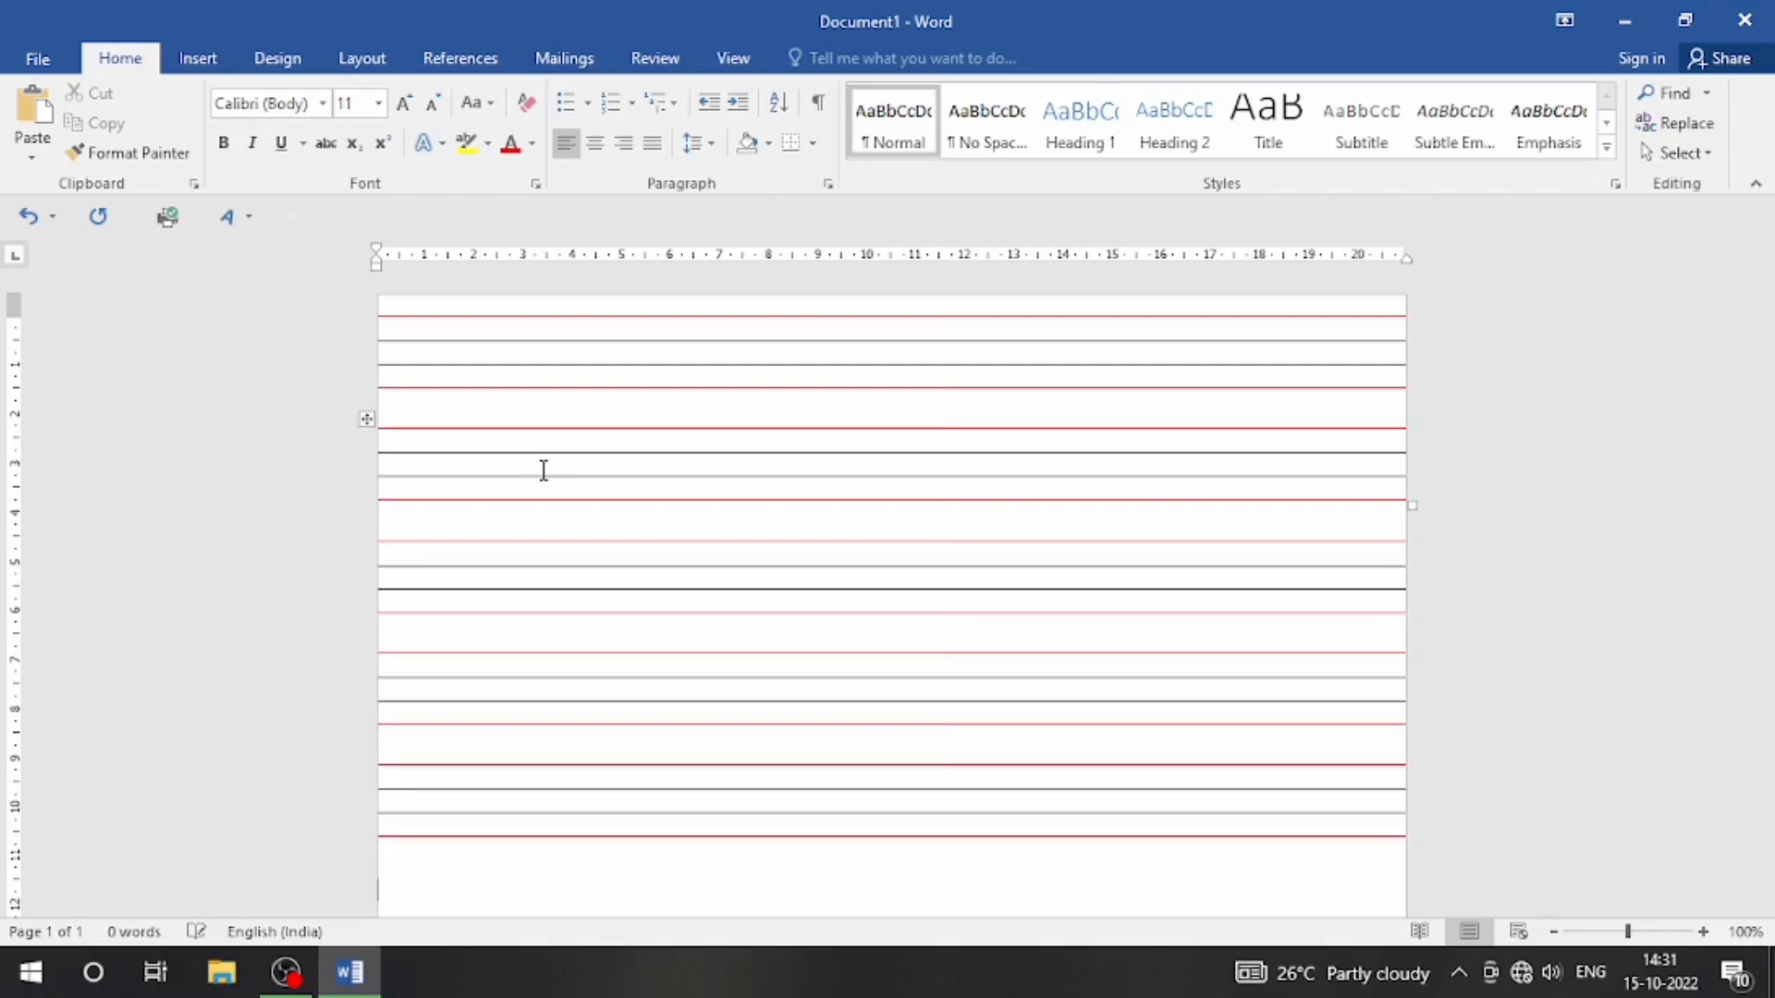
{"action": "key", "text": "ctrl+v"}
{"action": "key", "text": "ctrl+v"}
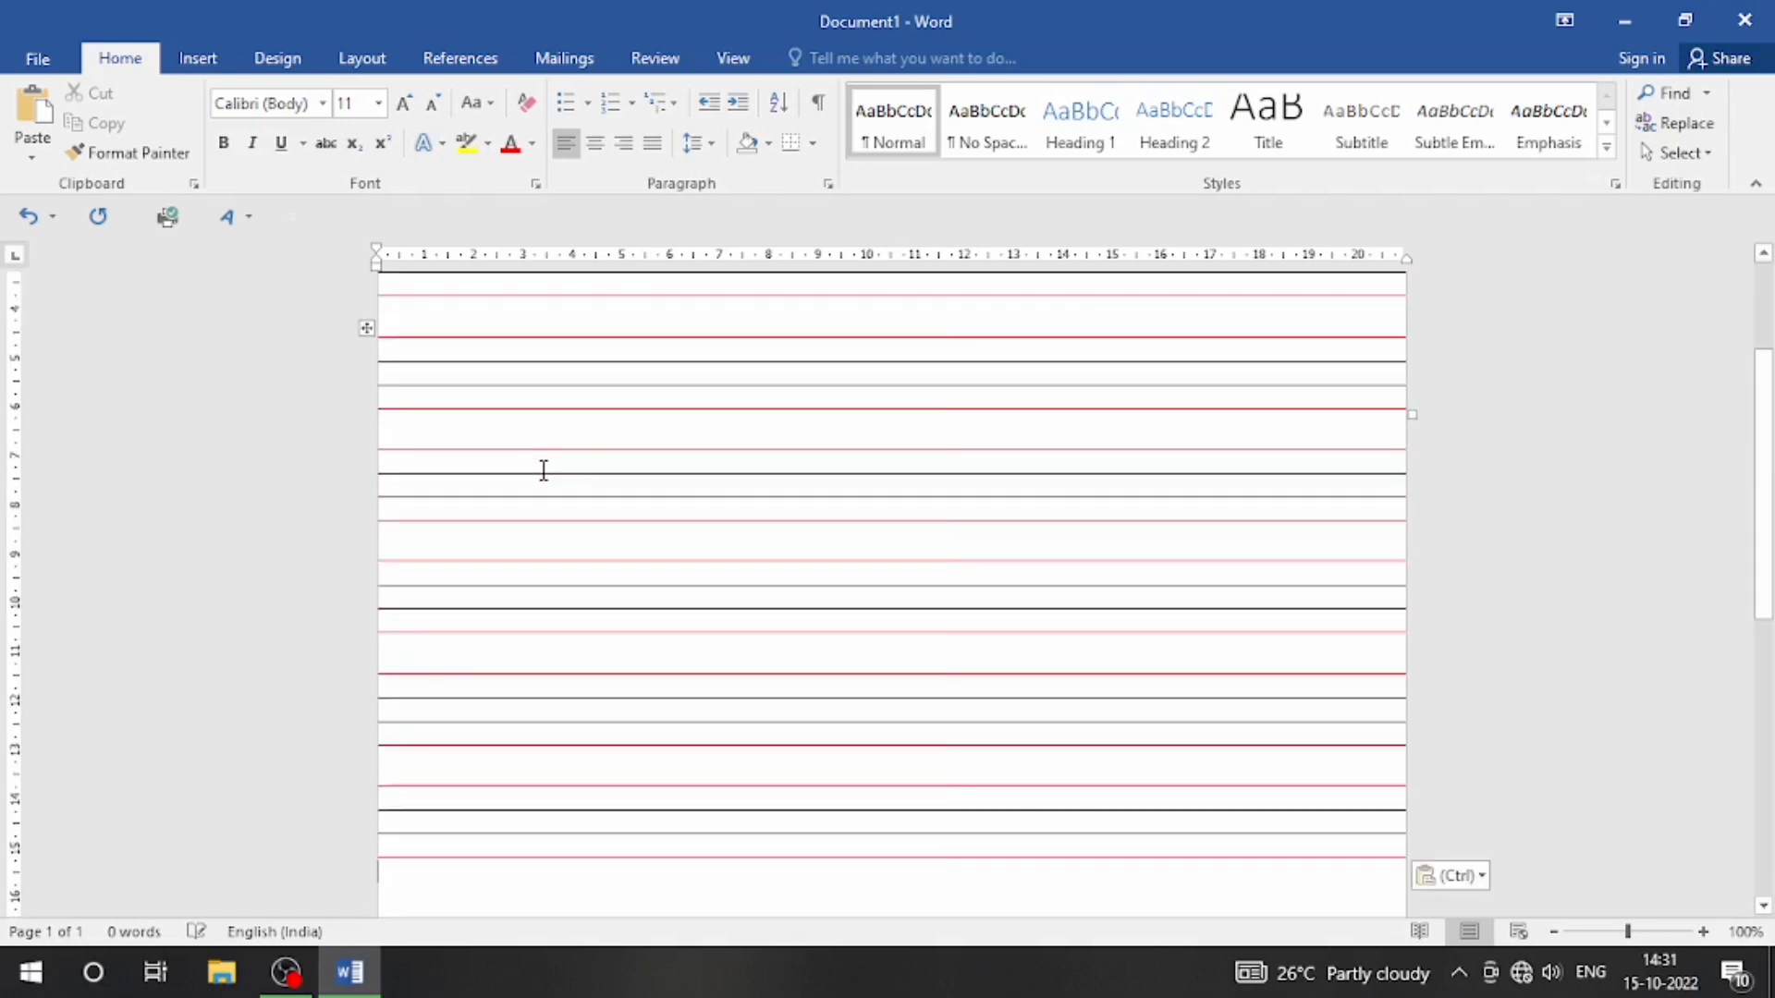
{"action": "key", "text": "ctrl+v"}
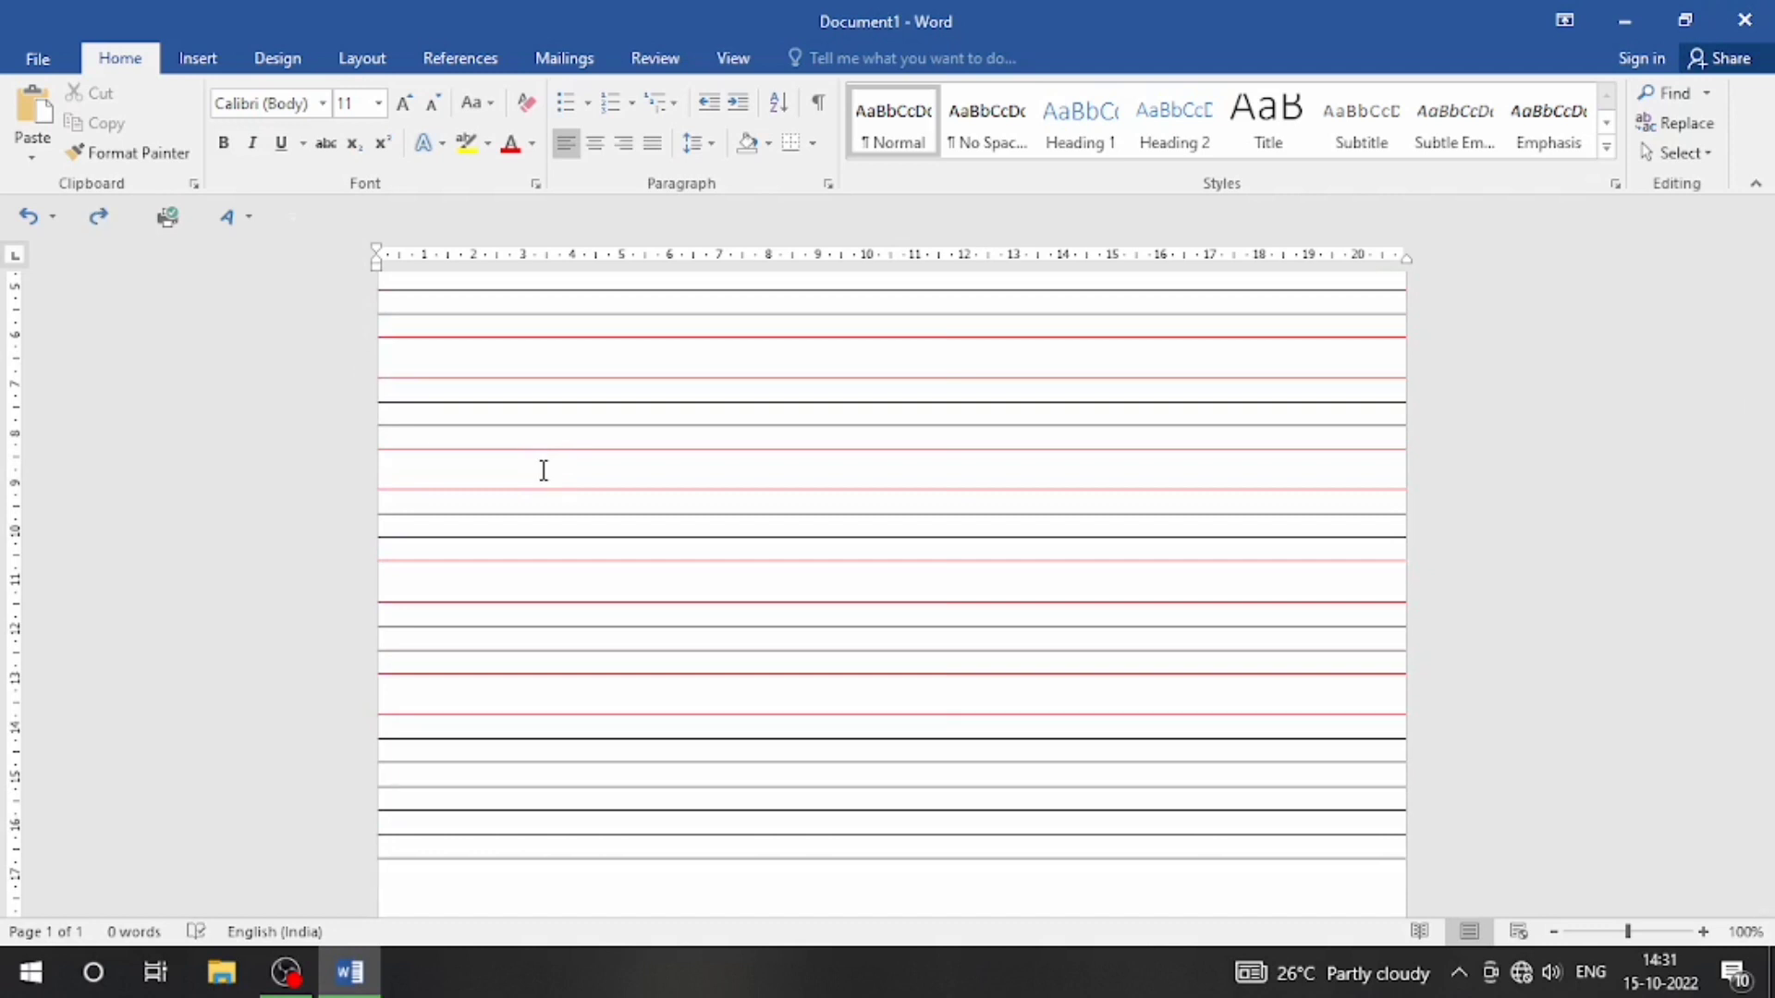
{"action": "key", "text": "ctrl+z"}
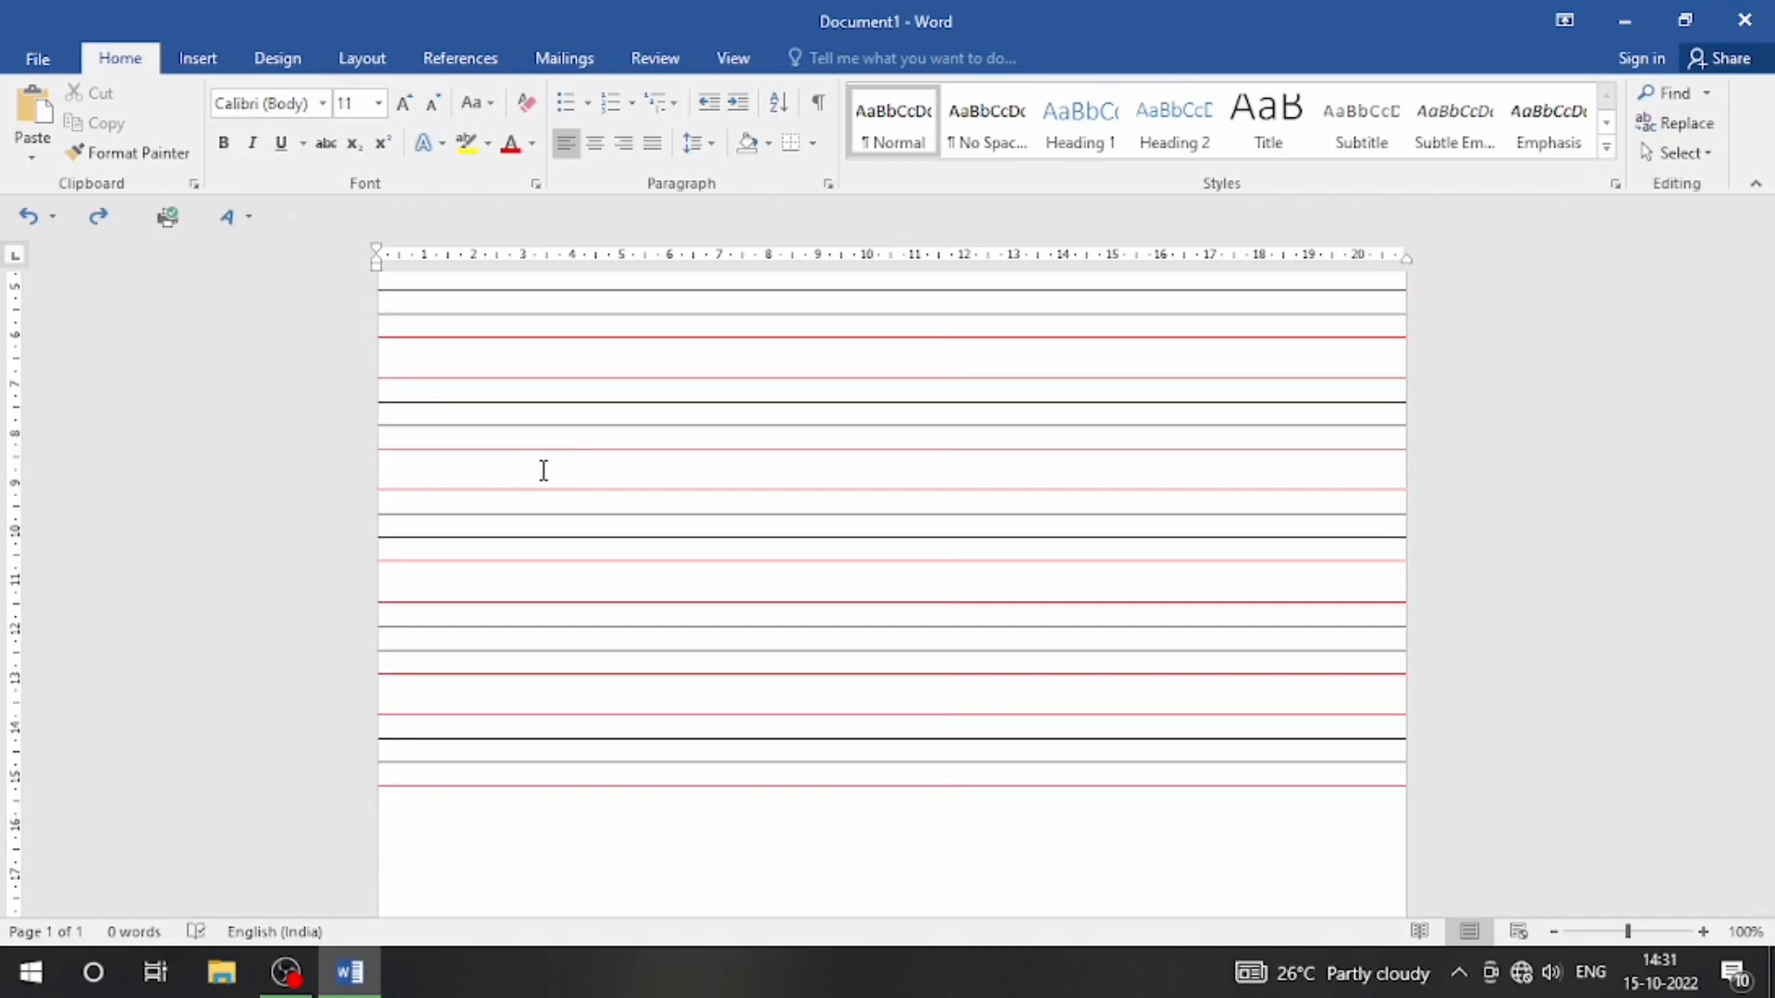
{"action": "key", "text": "ctrl+v"}
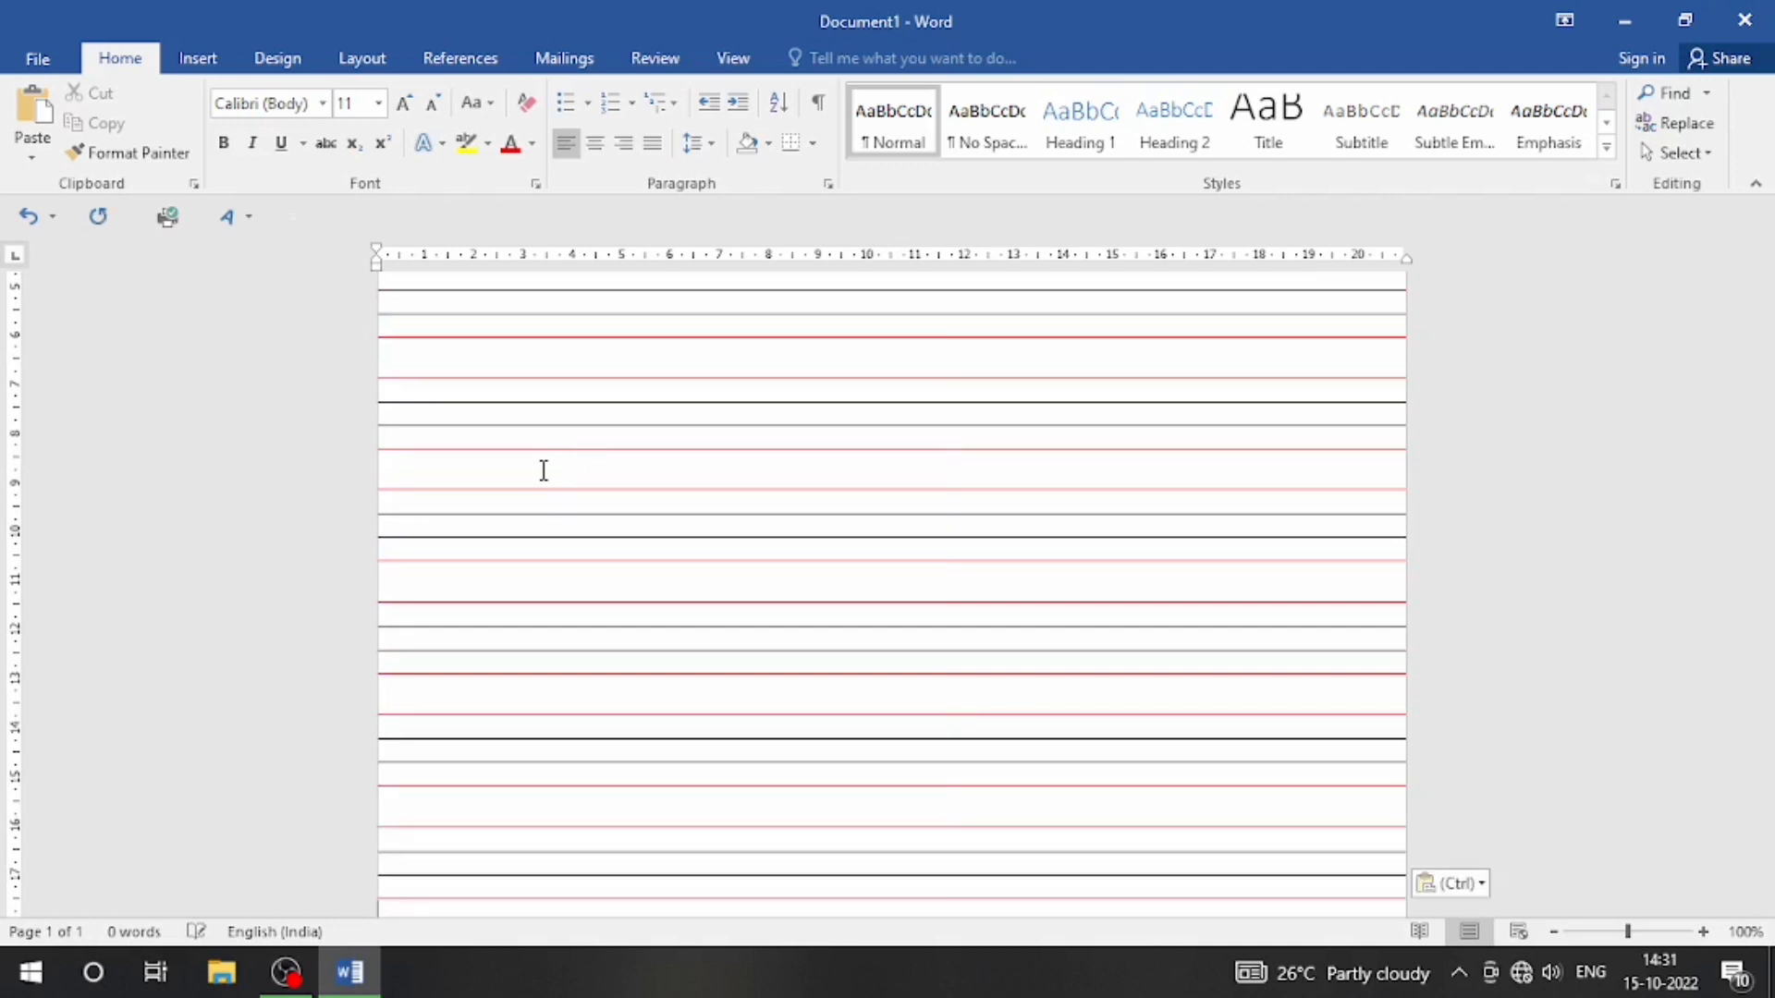
- Add four more table copies separated by blank lines, undoing any extra copy that spills onto a second page
{"action": "key", "text": "Return"}
{"action": "key", "text": "ctrl+v"}
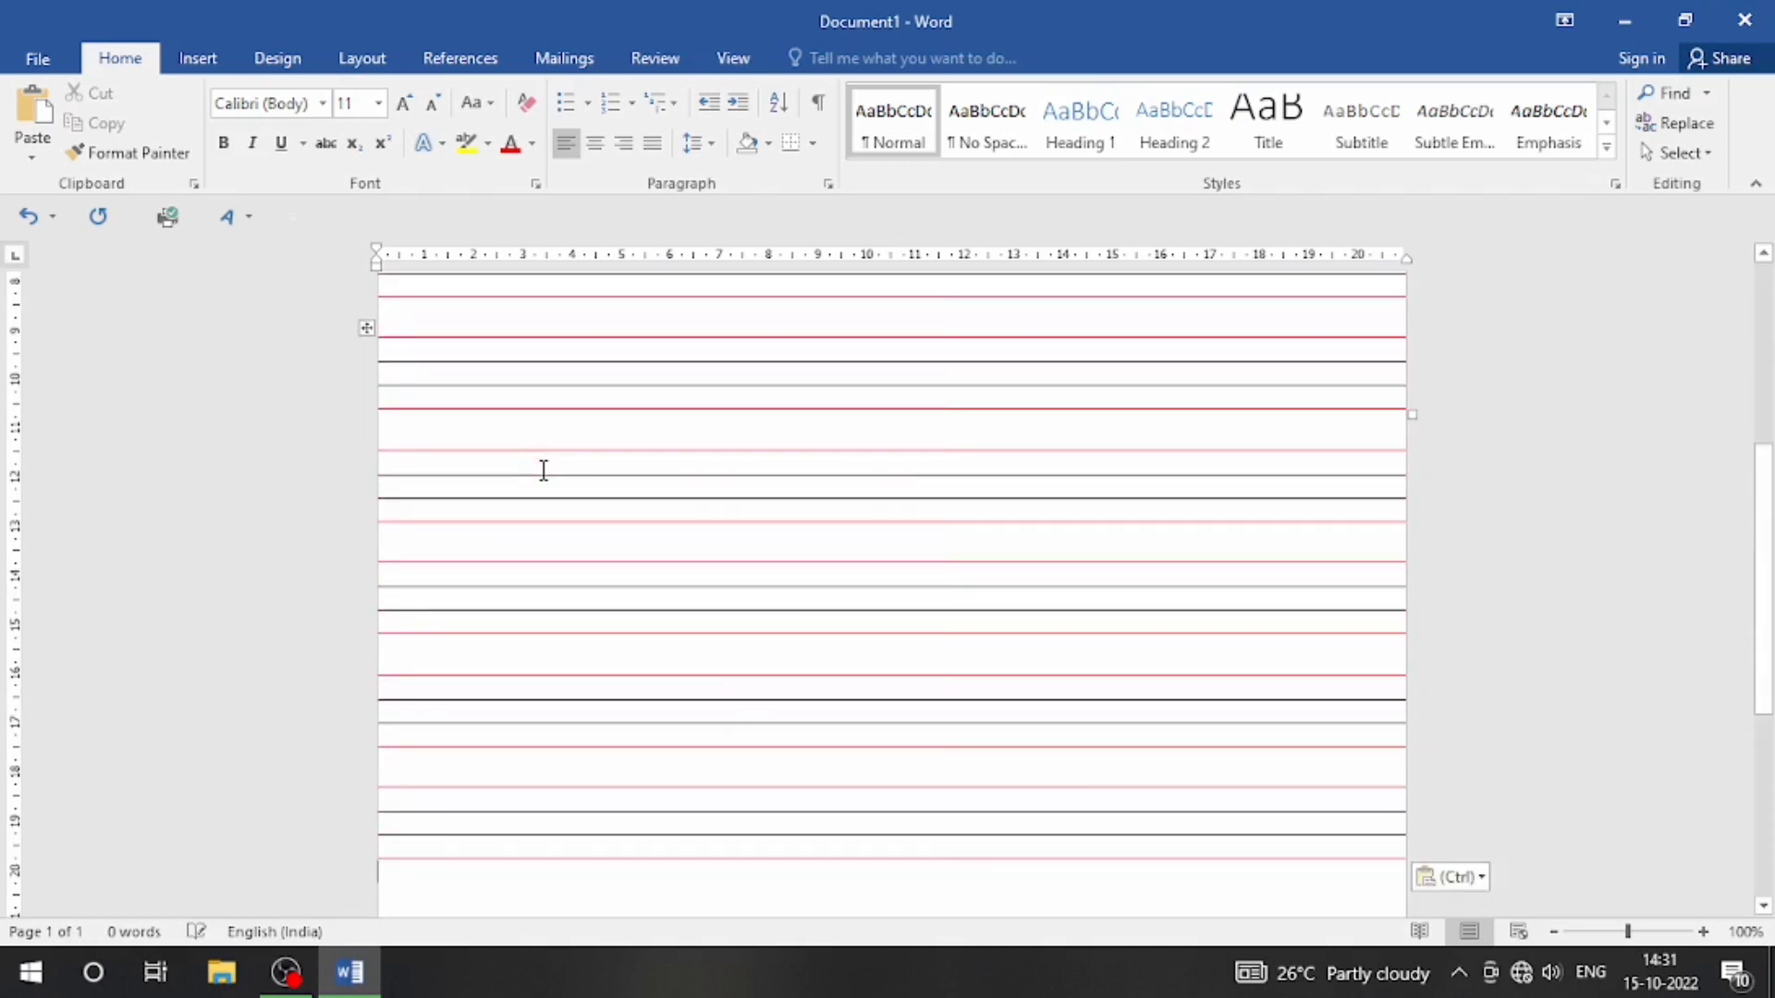
{"action": "key", "text": "Return"}
{"action": "key", "text": "ctrl+v"}
{"action": "key", "text": "Return"}
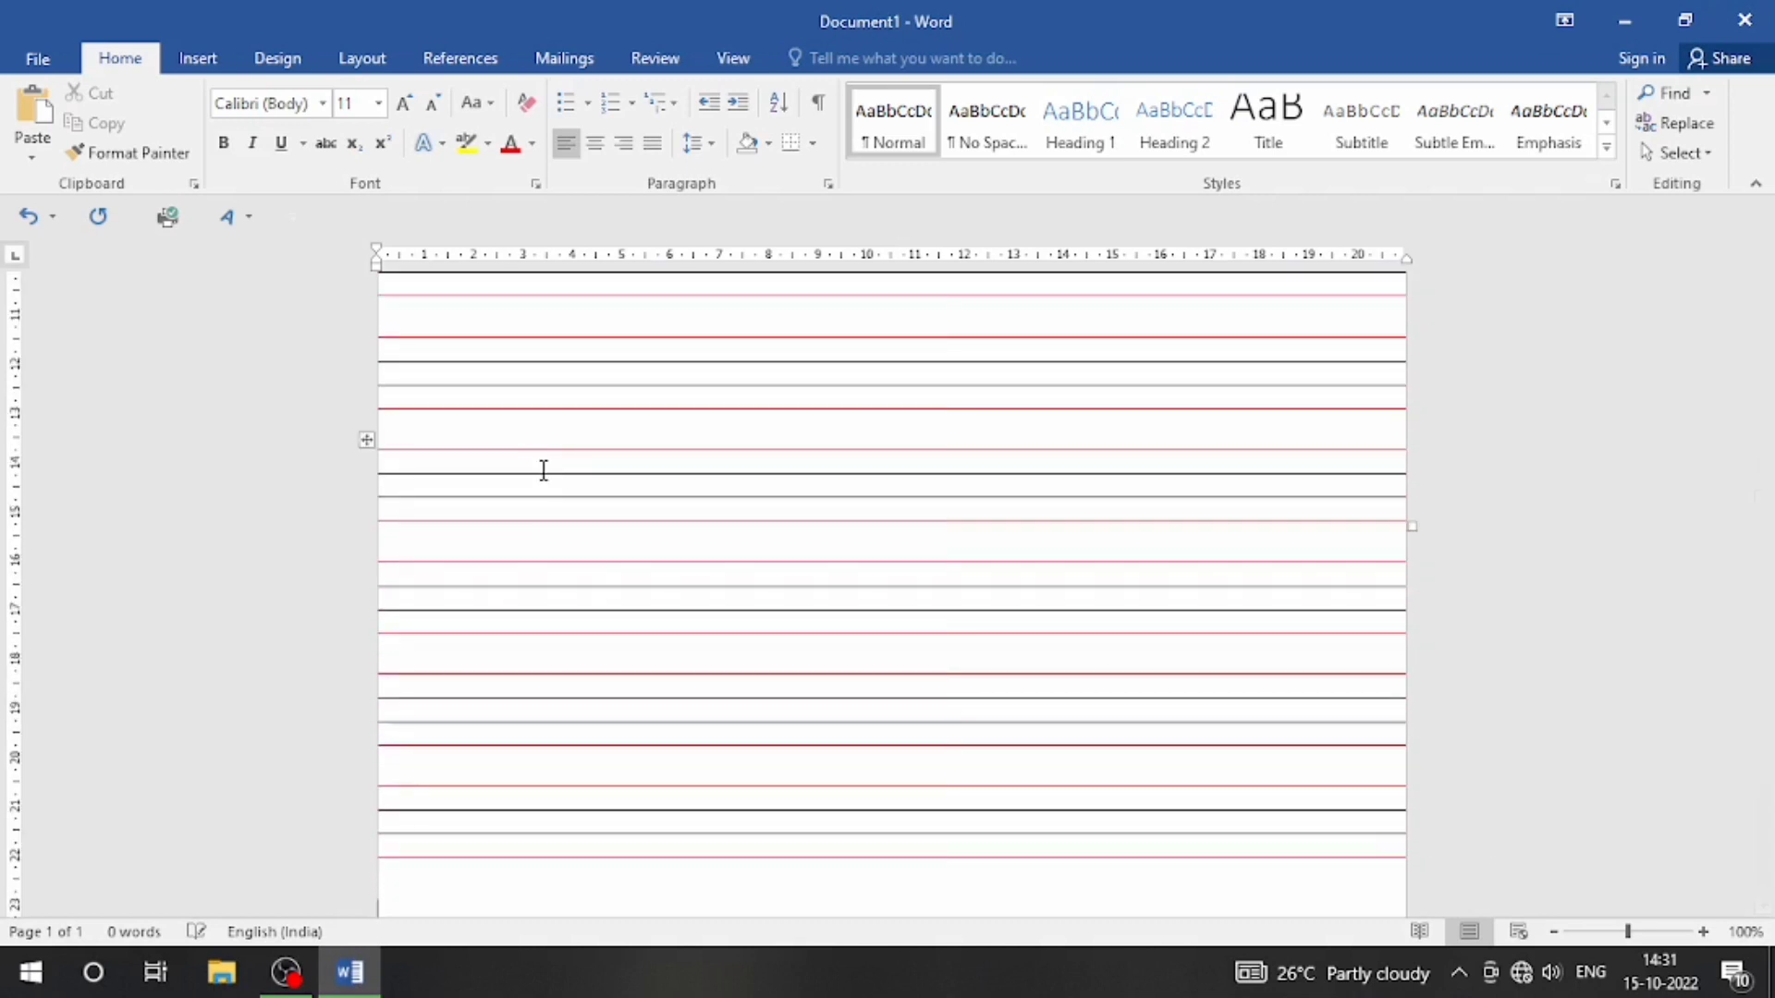
{"action": "key", "text": "ctrl+v"}
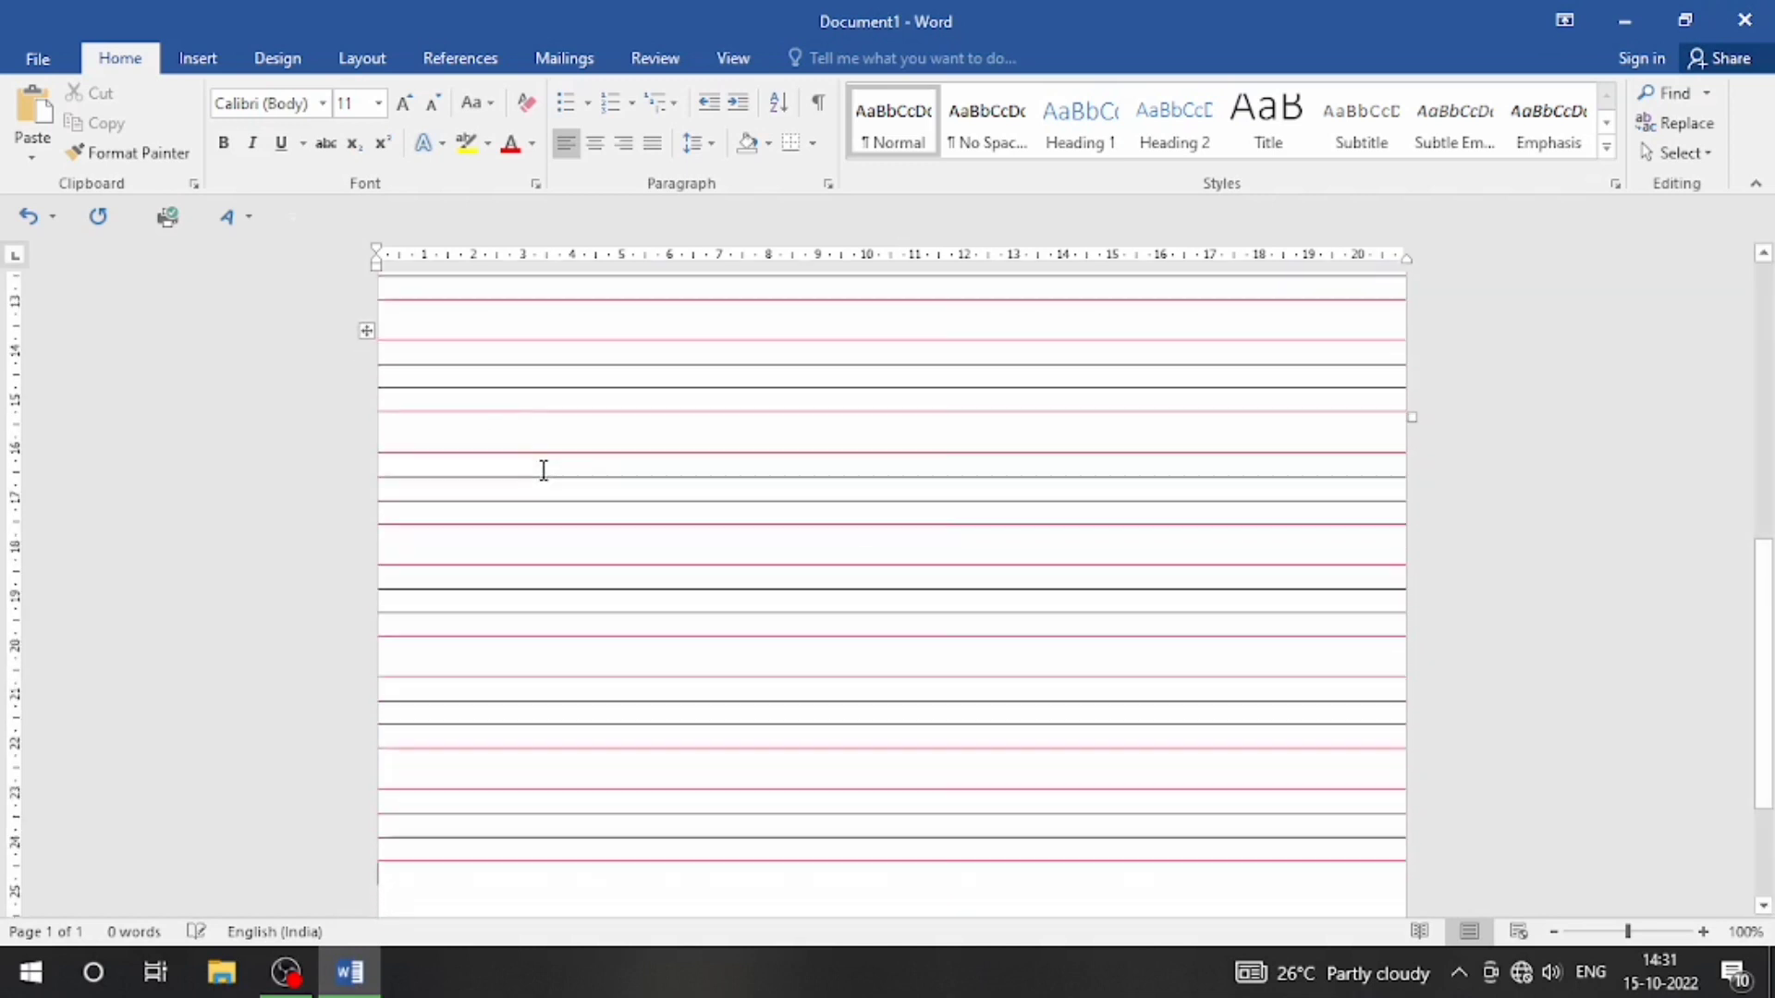
{"action": "key", "text": "Return"}
{"action": "key", "text": "ctrl+v"}
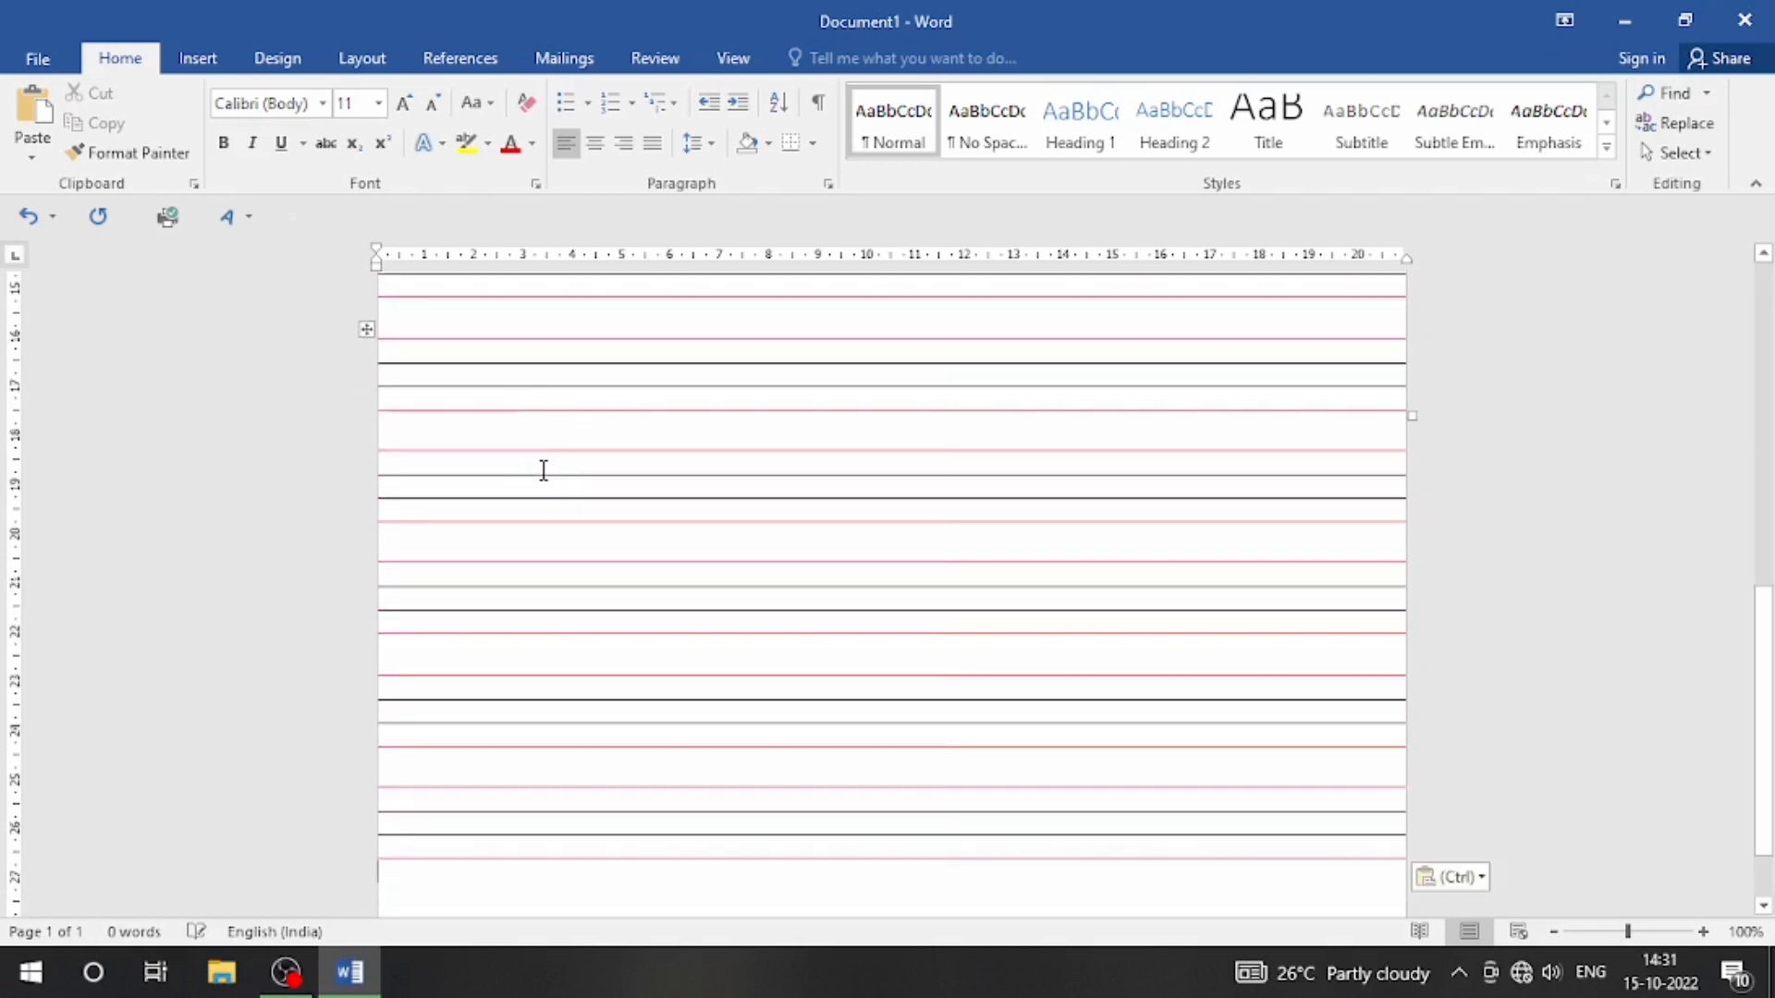
{"action": "key", "text": "Return"}
{"action": "key", "text": "ctrl+v"}
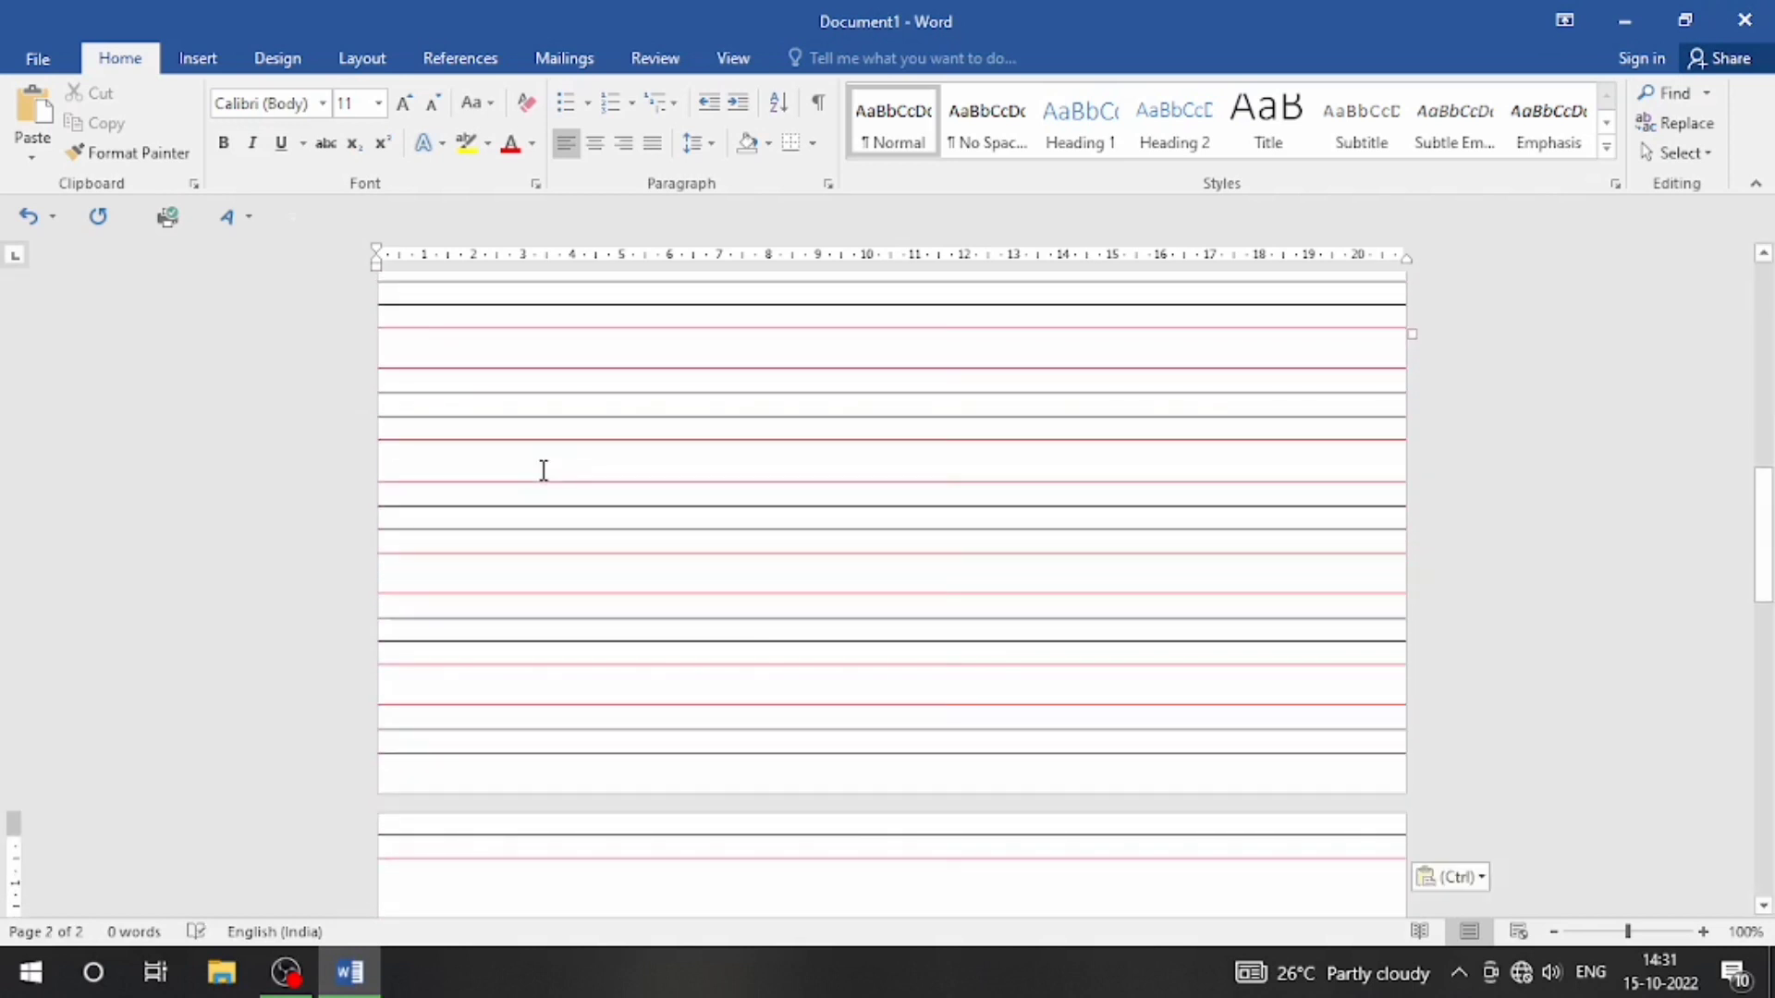
{"action": "key", "text": "ctrl+z"}
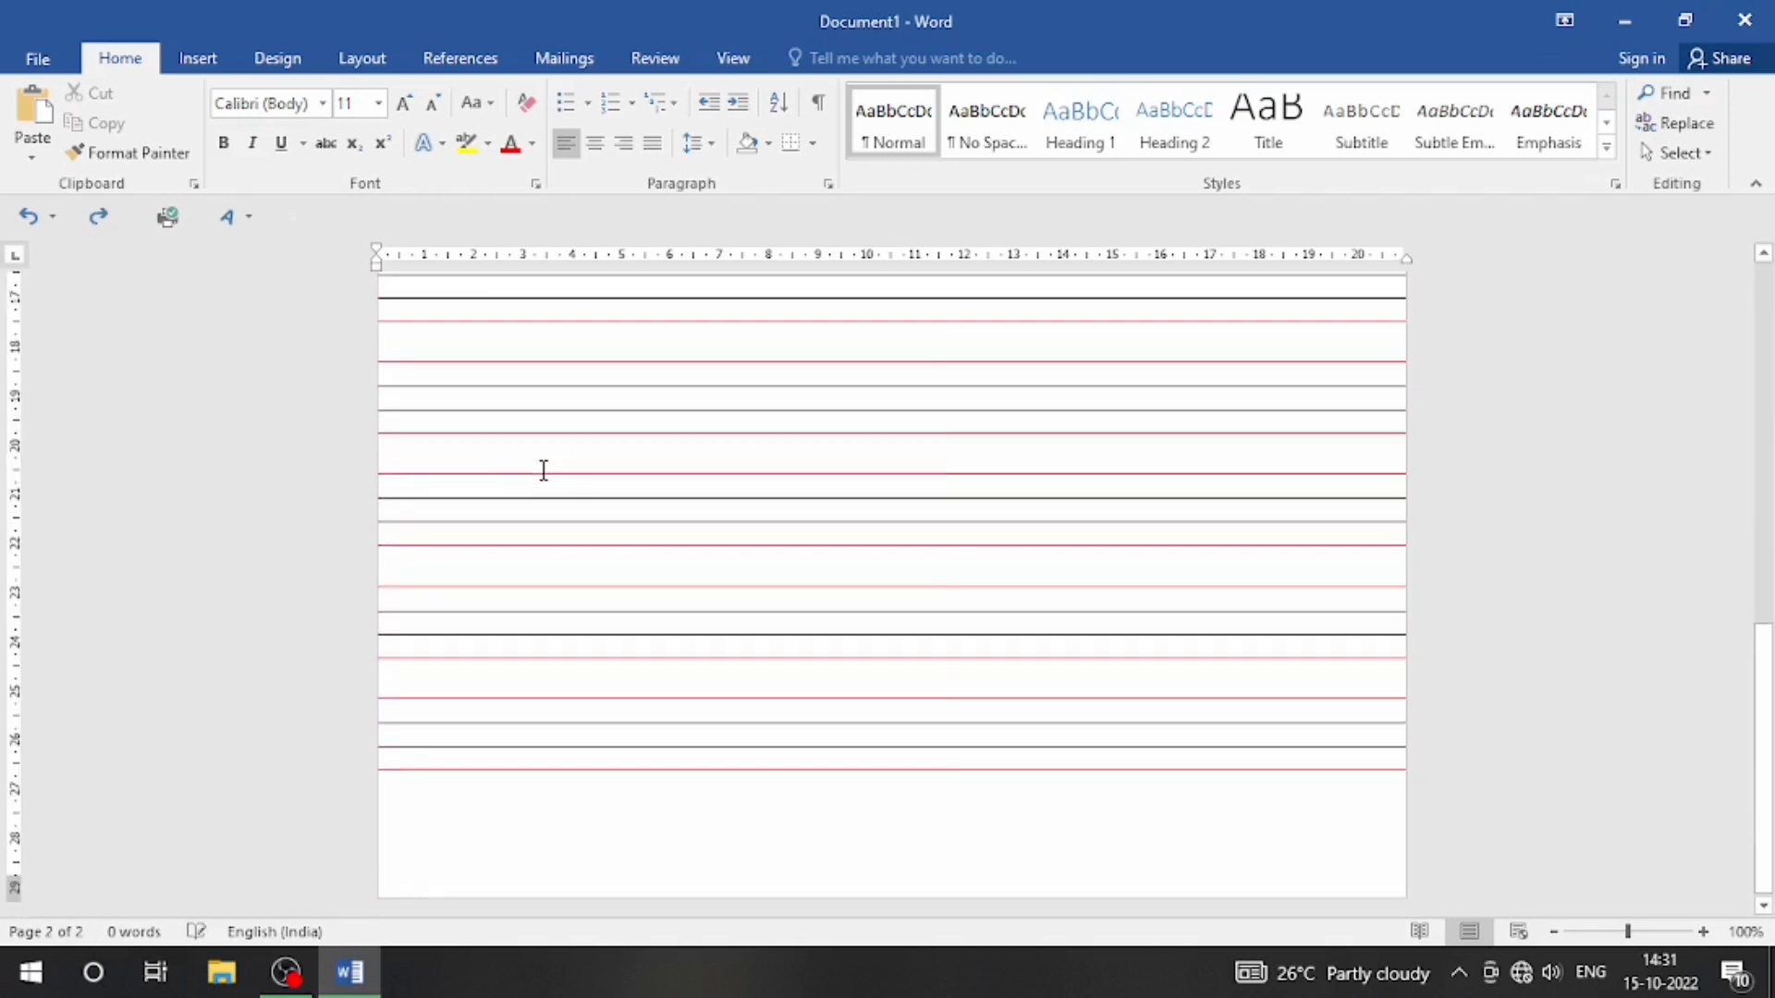
- Delete the first four-line table at the top of the page
{"action": "scroll", "coordinate": [739, 754], "scroll_direction": "up", "scroll_amount": 15}
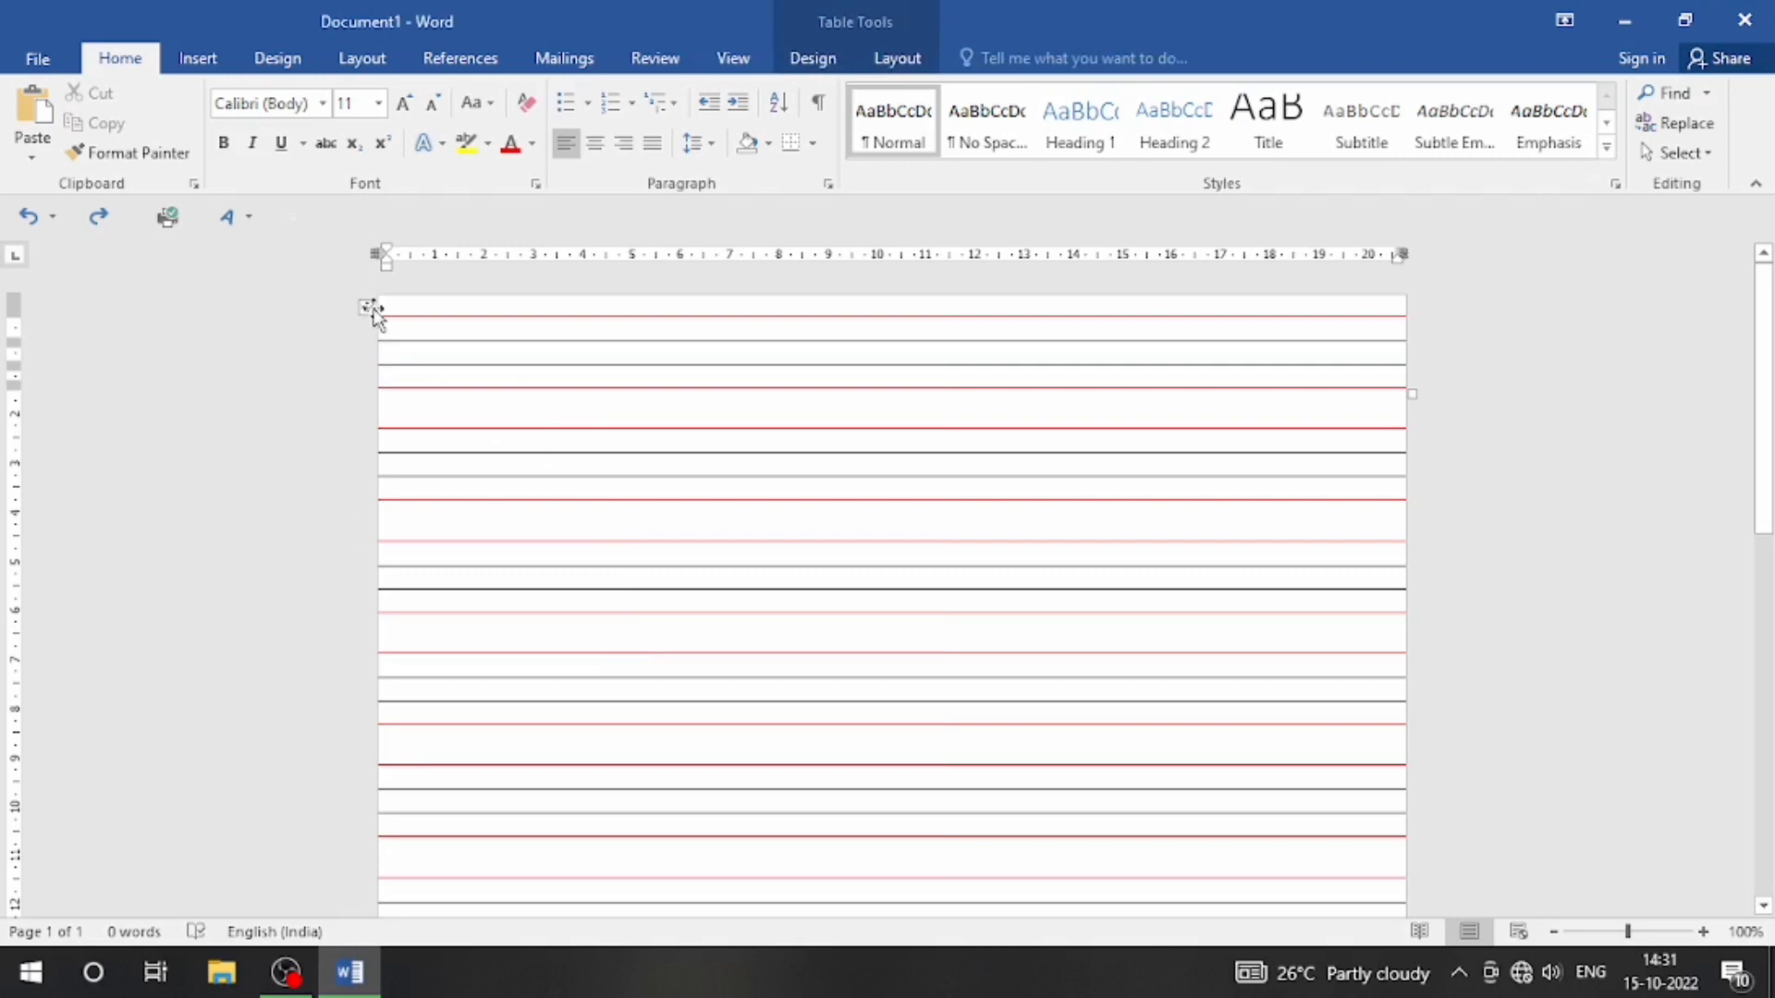
{"action": "left_click", "coordinate": [367, 307]}
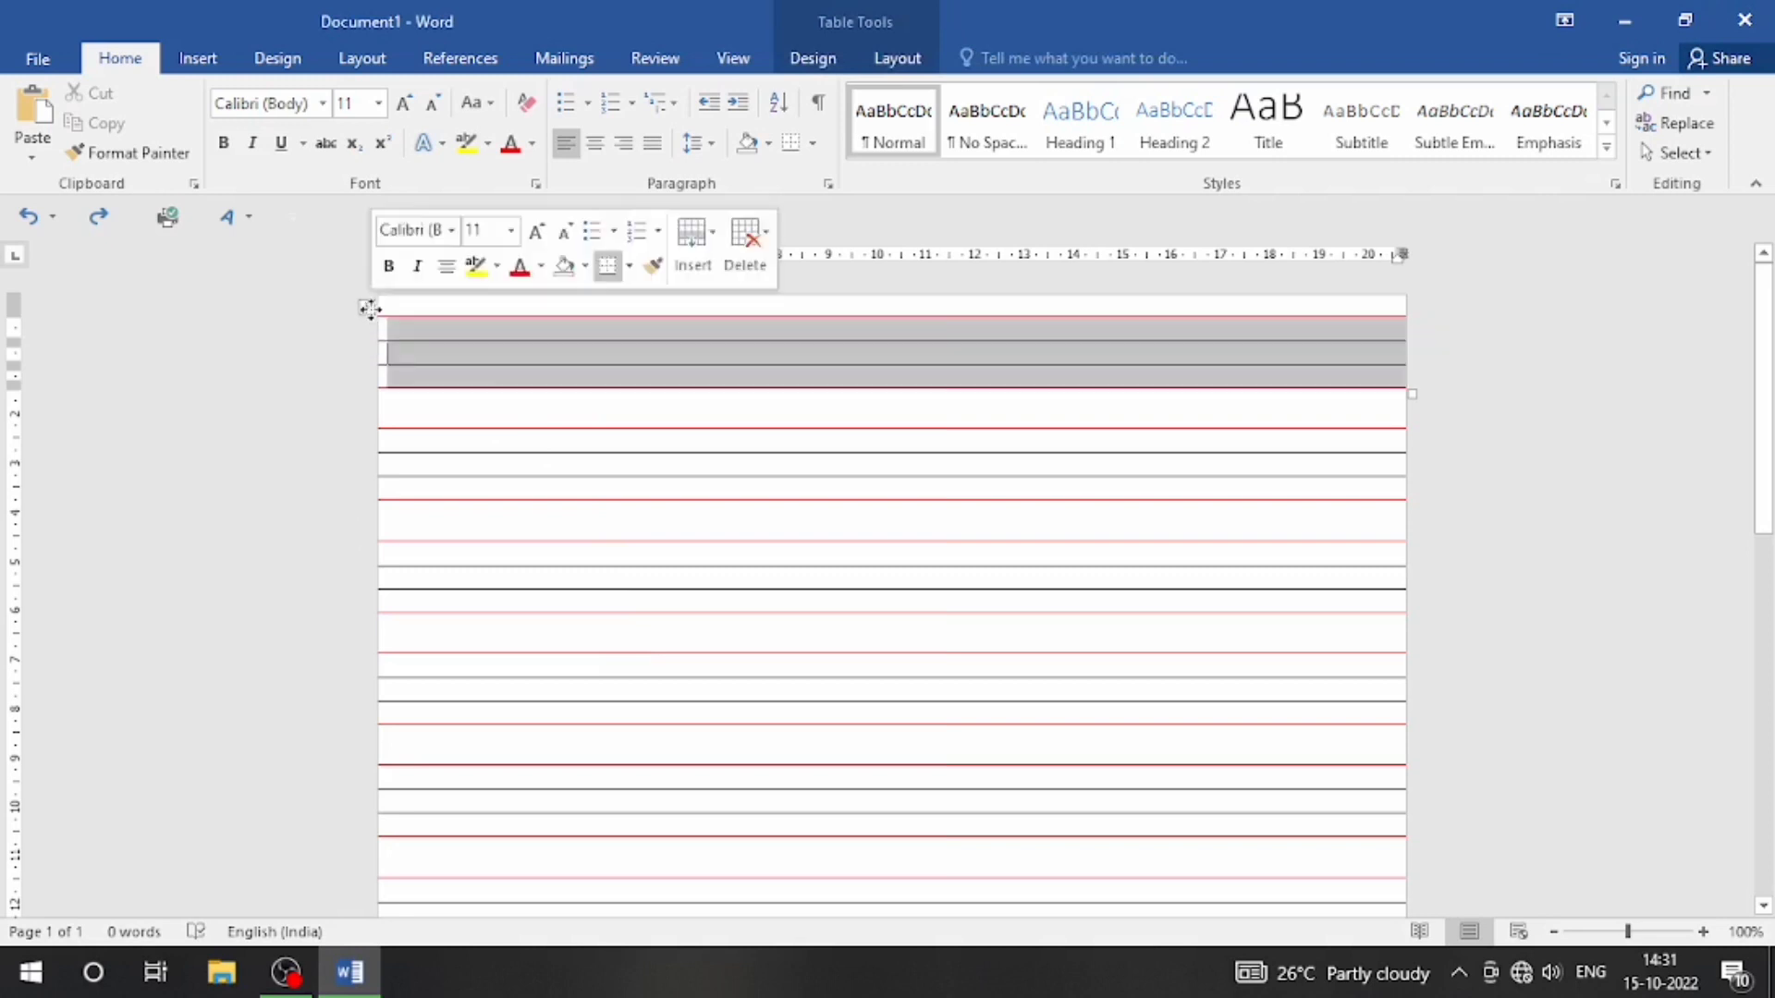
{"action": "left_click", "coordinate": [257, 386]}
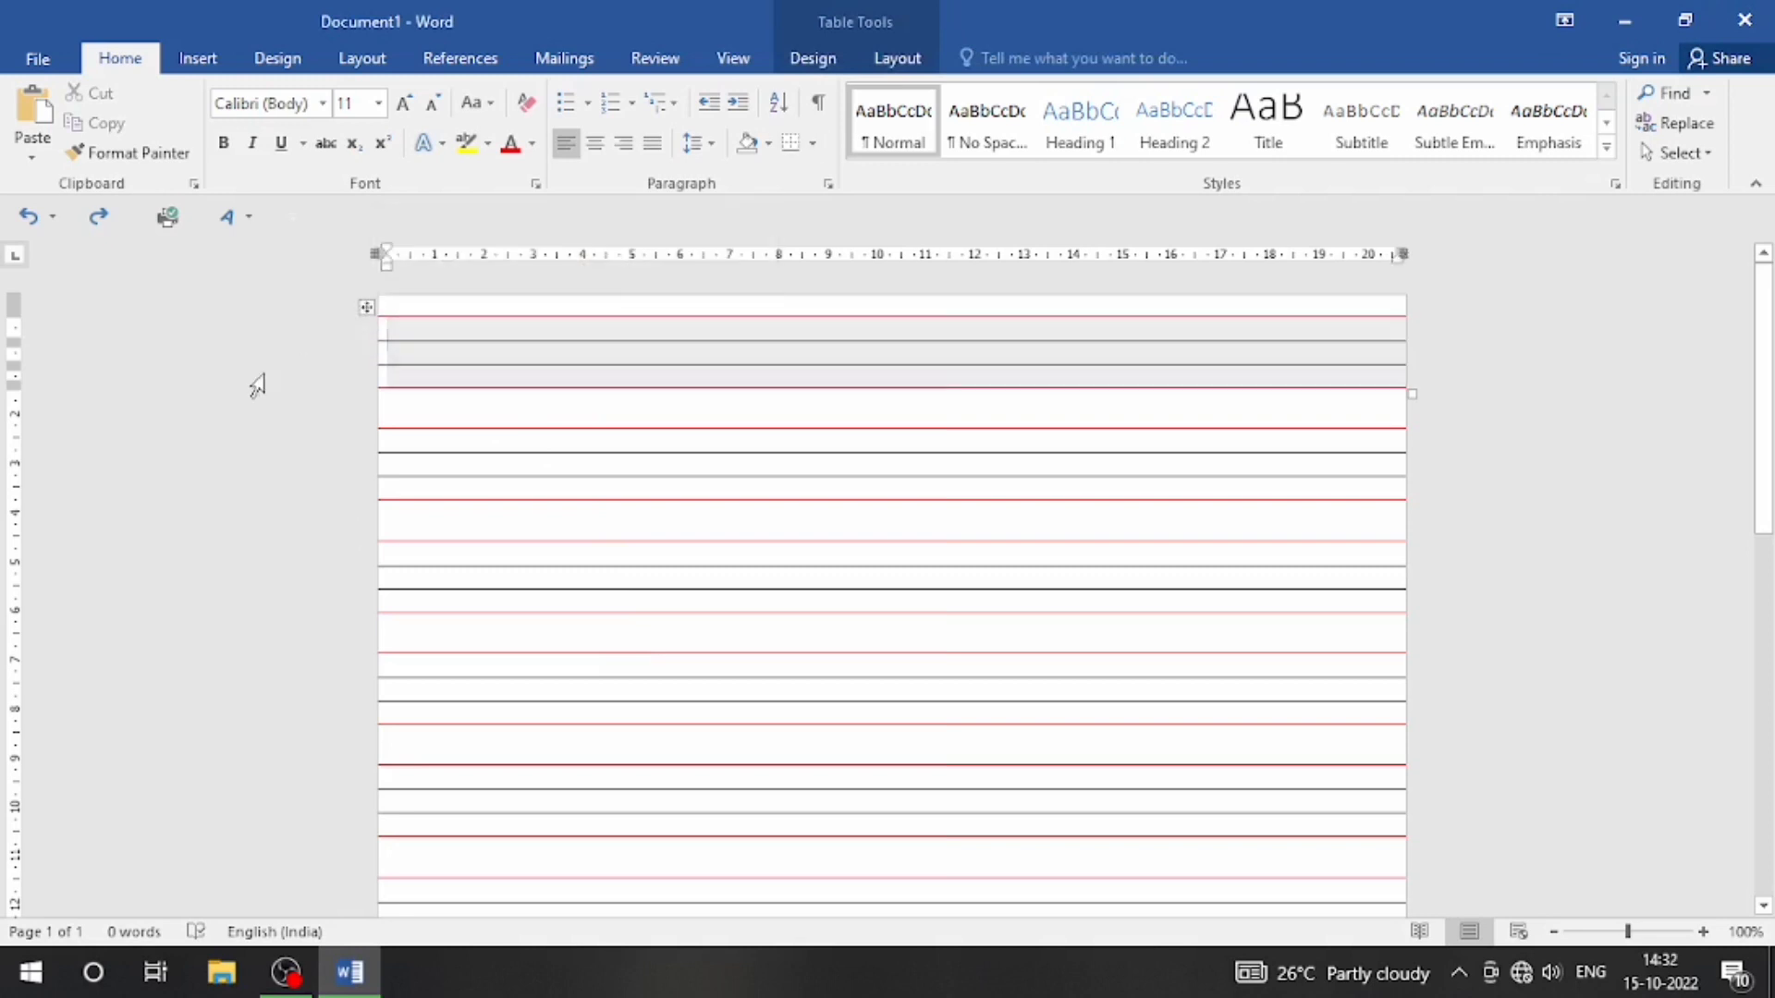
{"action": "left_click", "coordinate": [366, 308]}
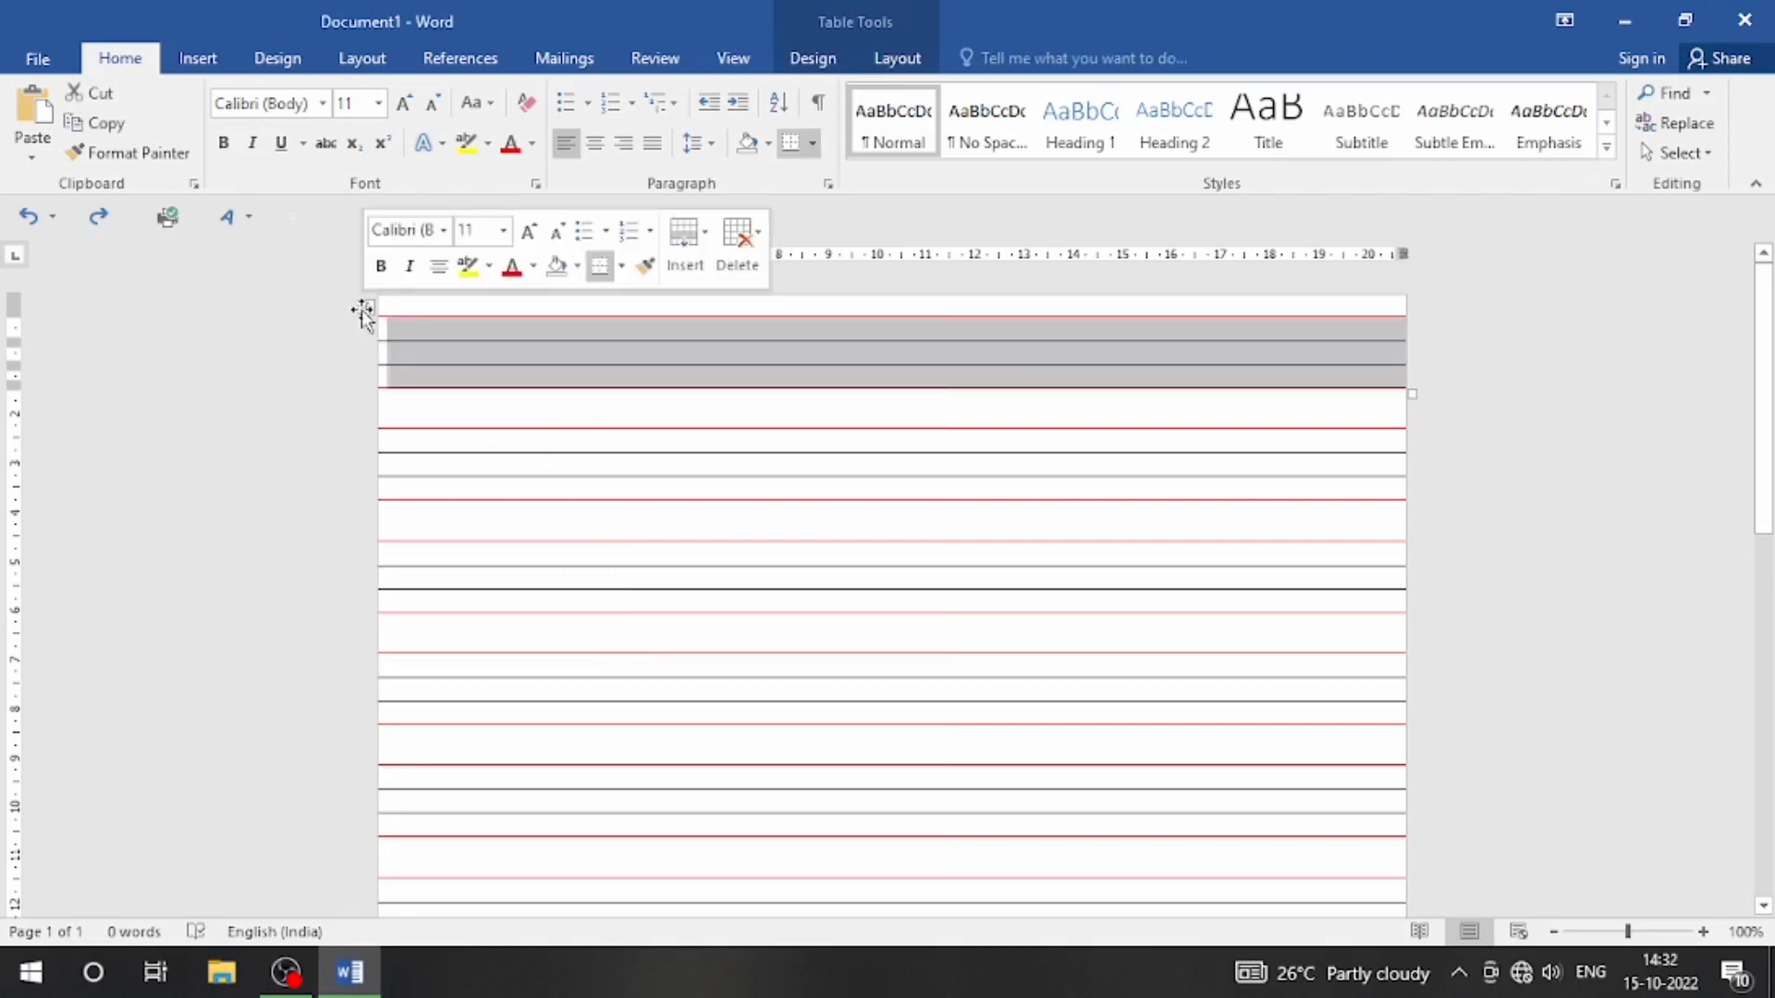
{"action": "left_click", "coordinate": [813, 59]}
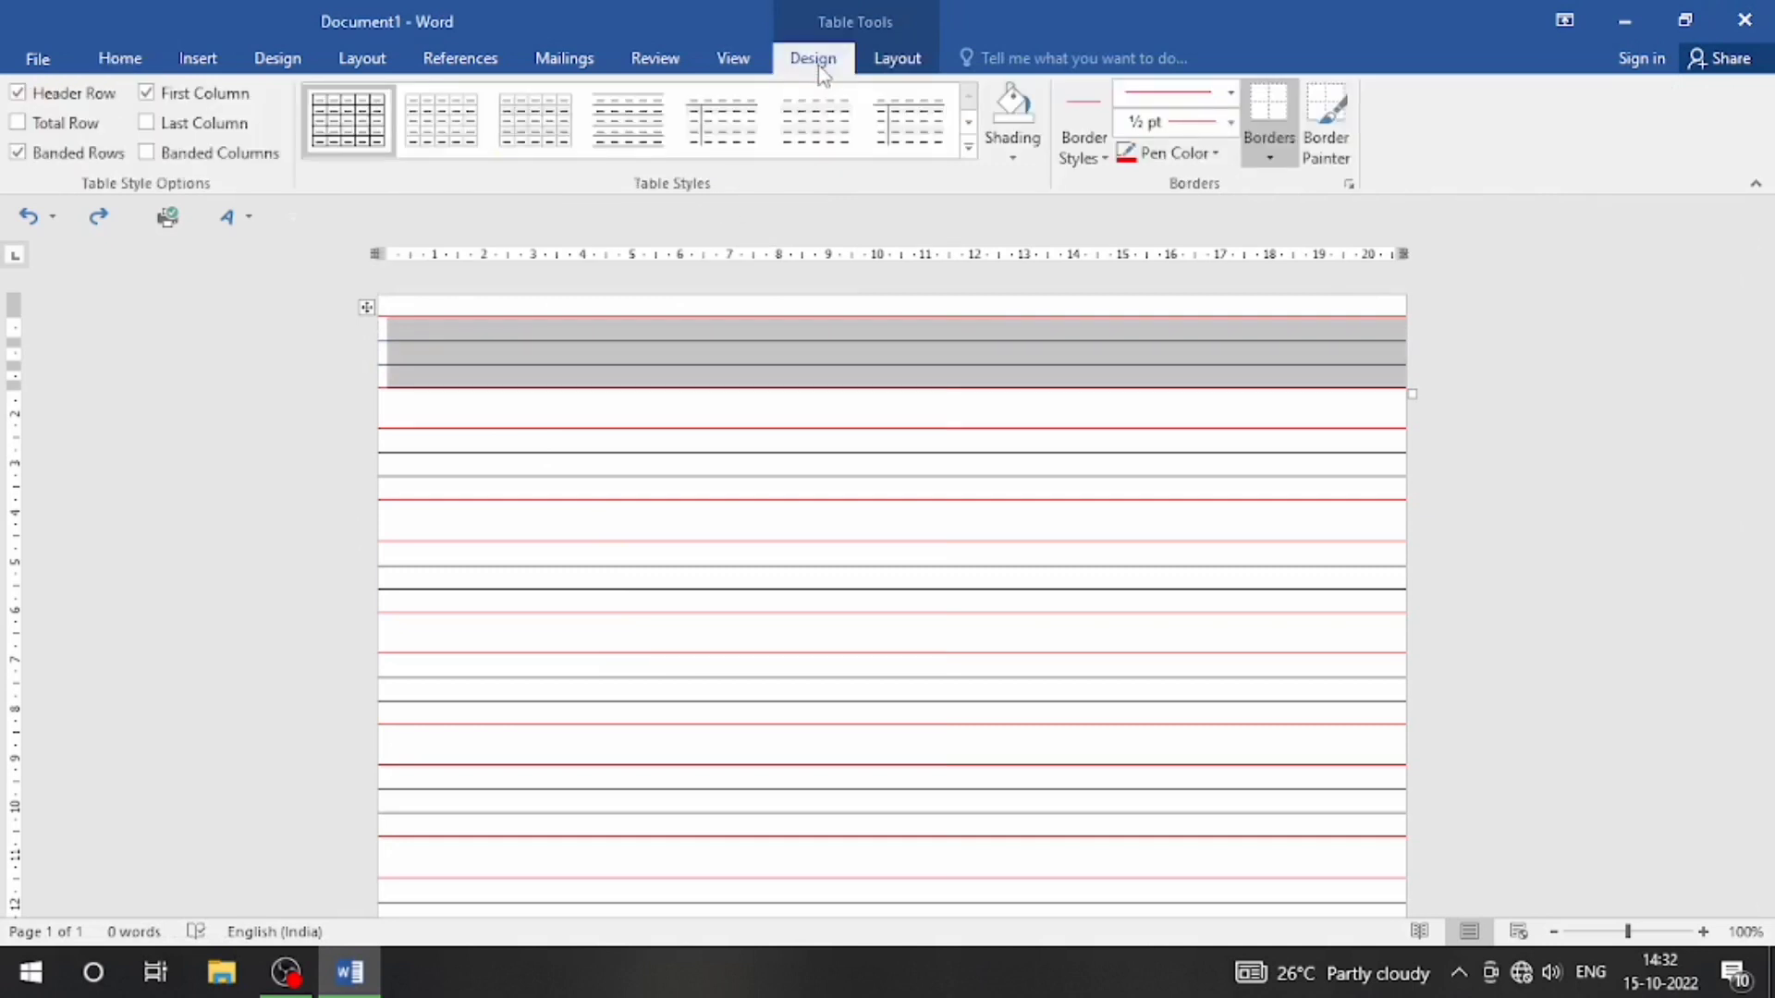
{"action": "left_click", "coordinate": [896, 58]}
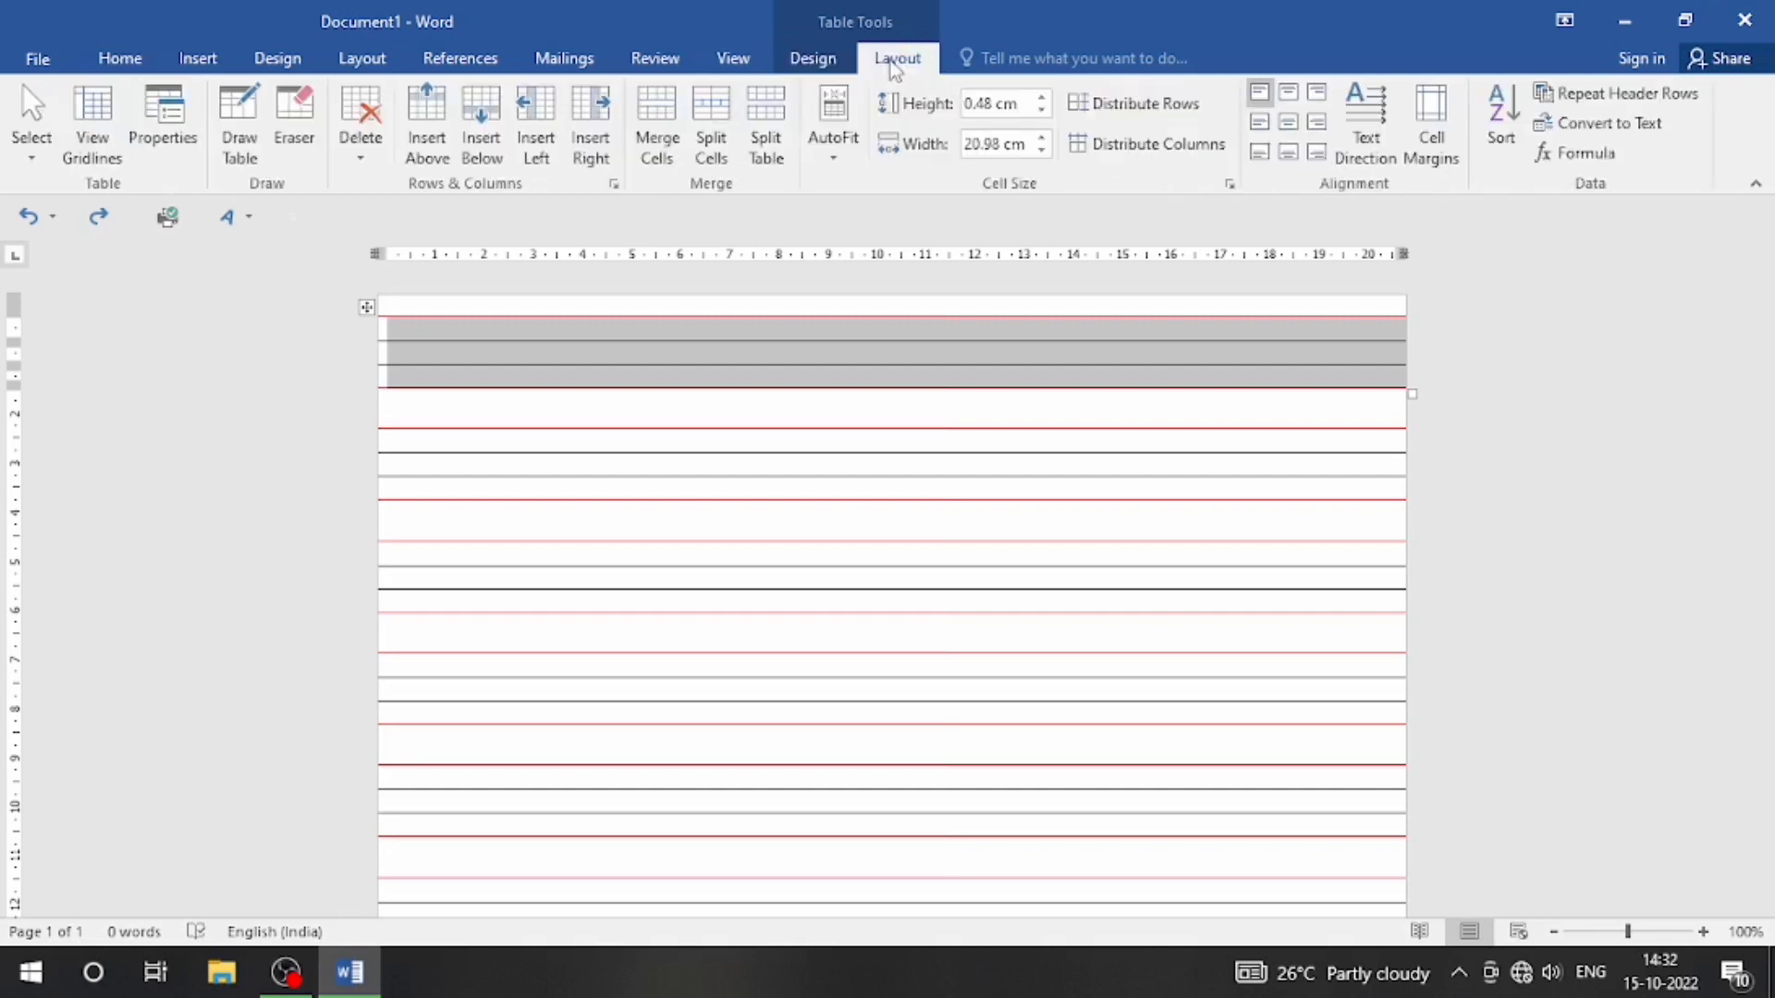
{"action": "left_click", "coordinate": [373, 163]}
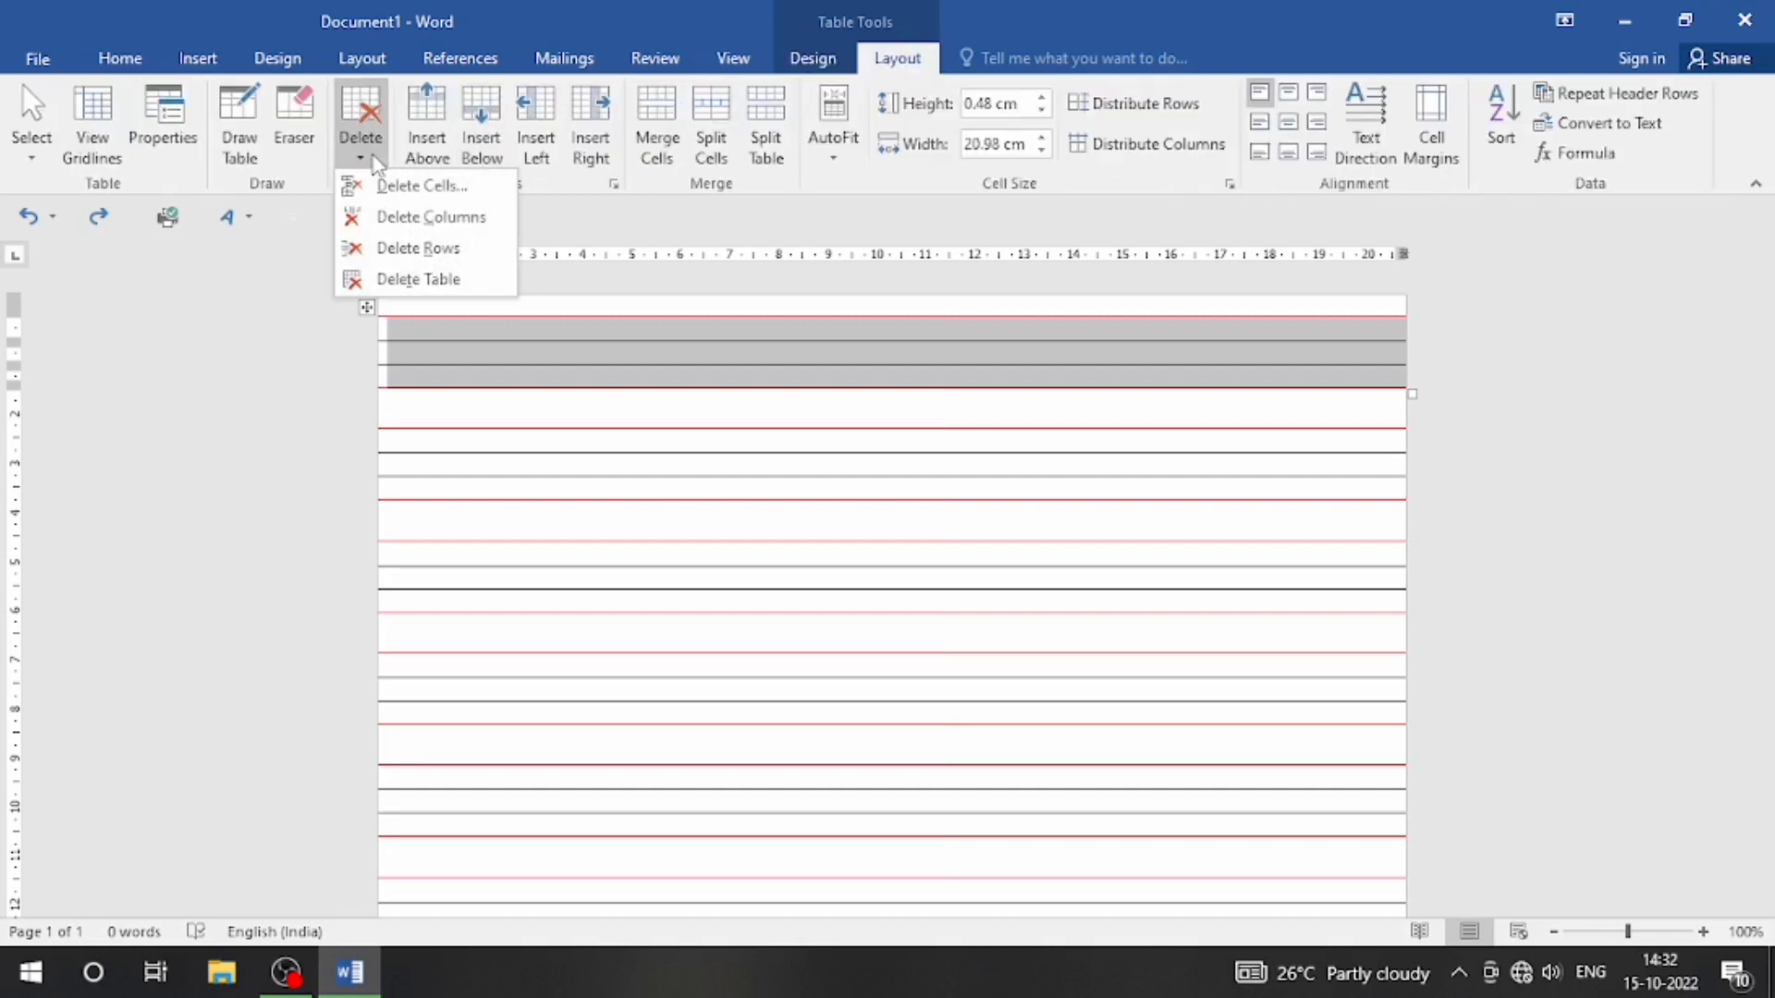
{"action": "left_click", "coordinate": [450, 277]}
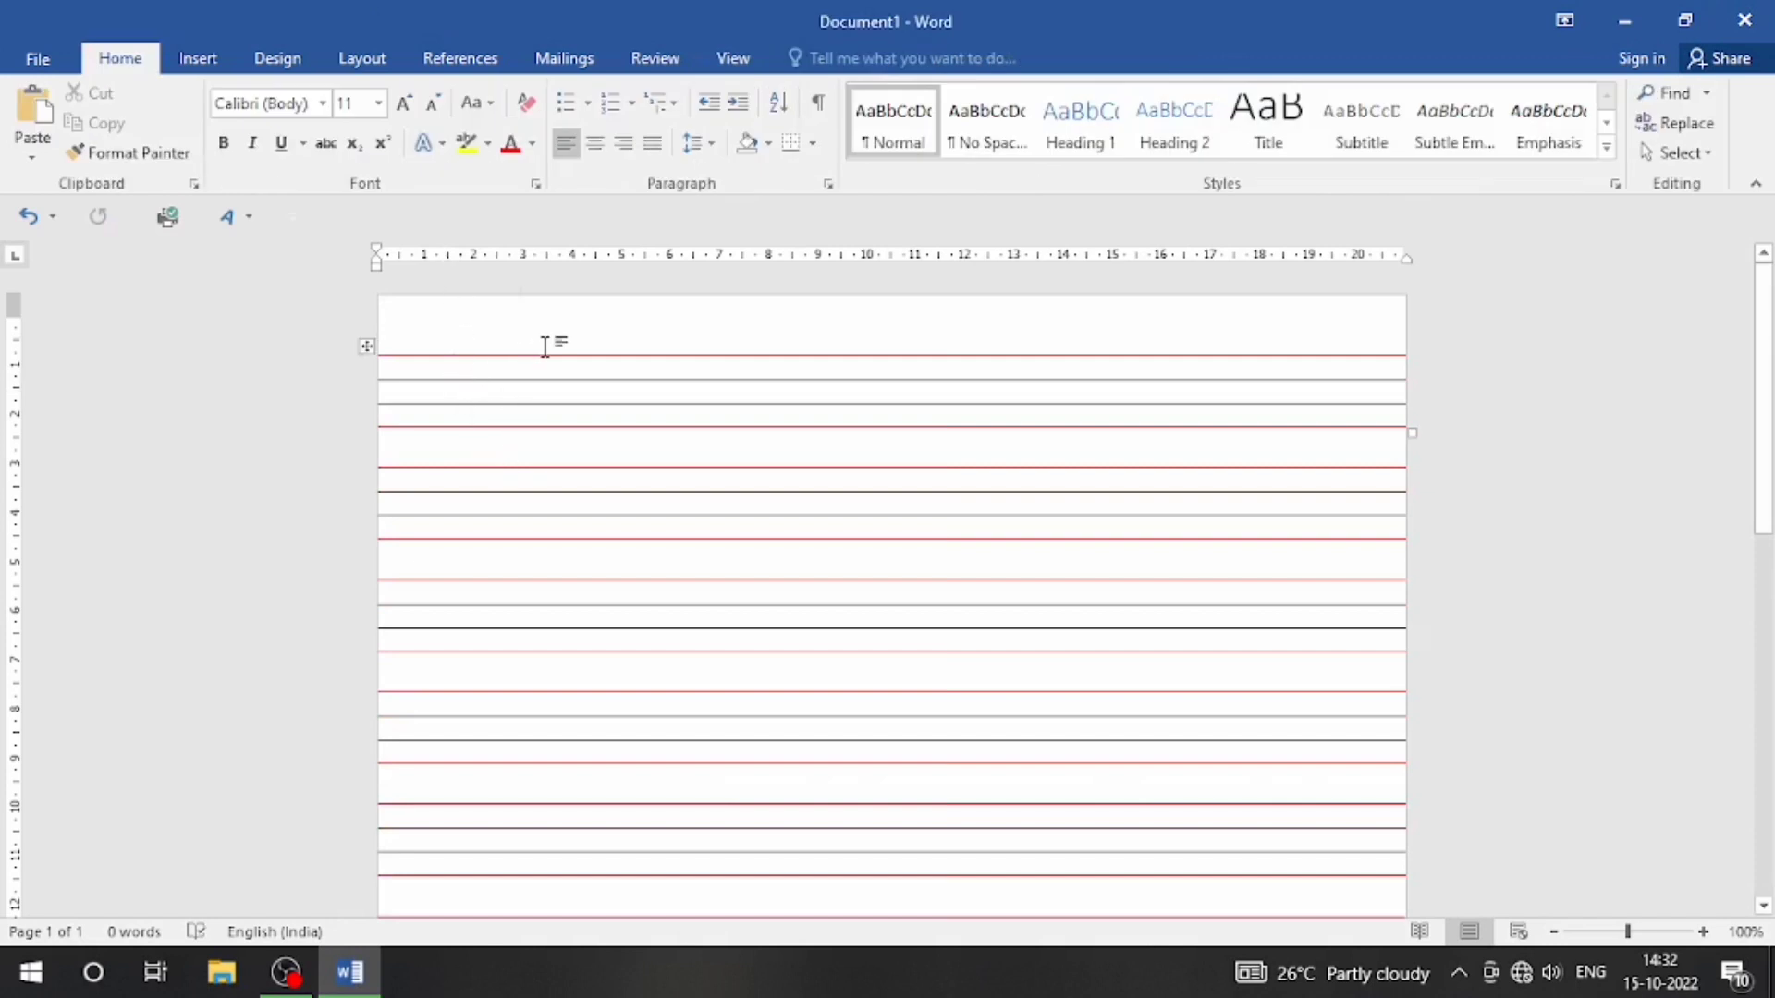
- Add three blank lines above the first remaining table, keeping all the tables on one page
{"action": "key", "text": "Return"}
{"action": "key", "text": "Return"}
{"action": "key", "text": "Return"}
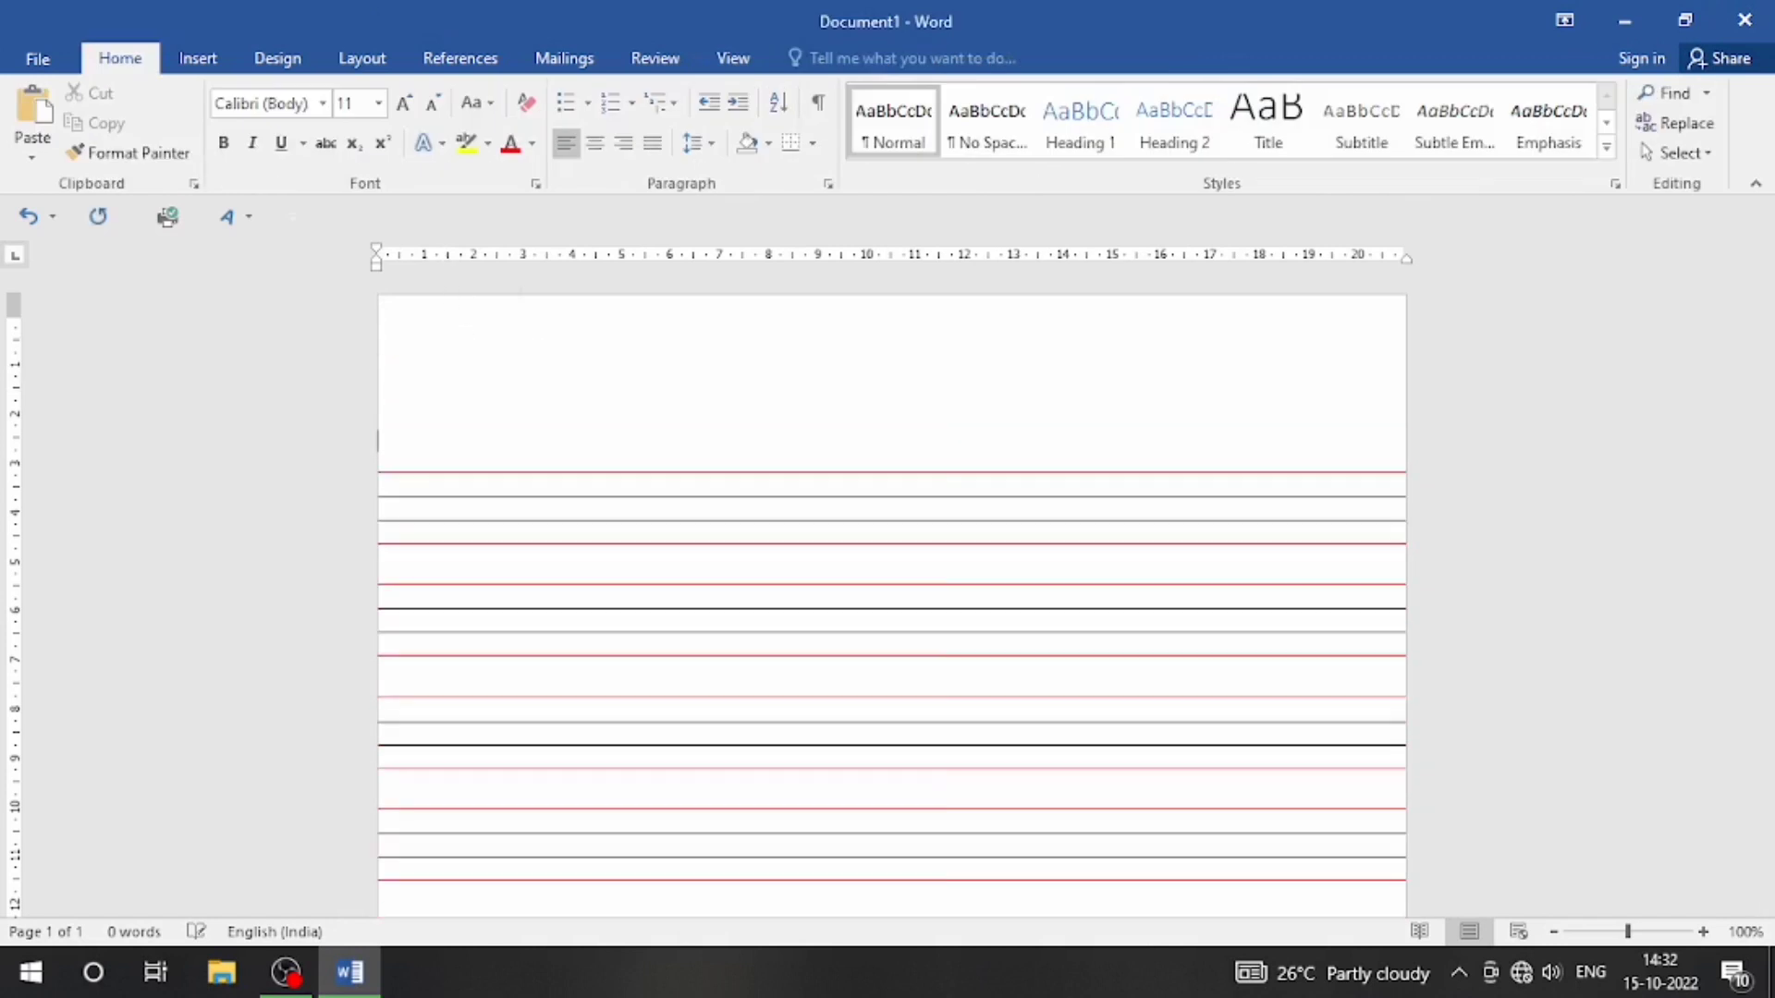
{"action": "key", "text": "Return"}
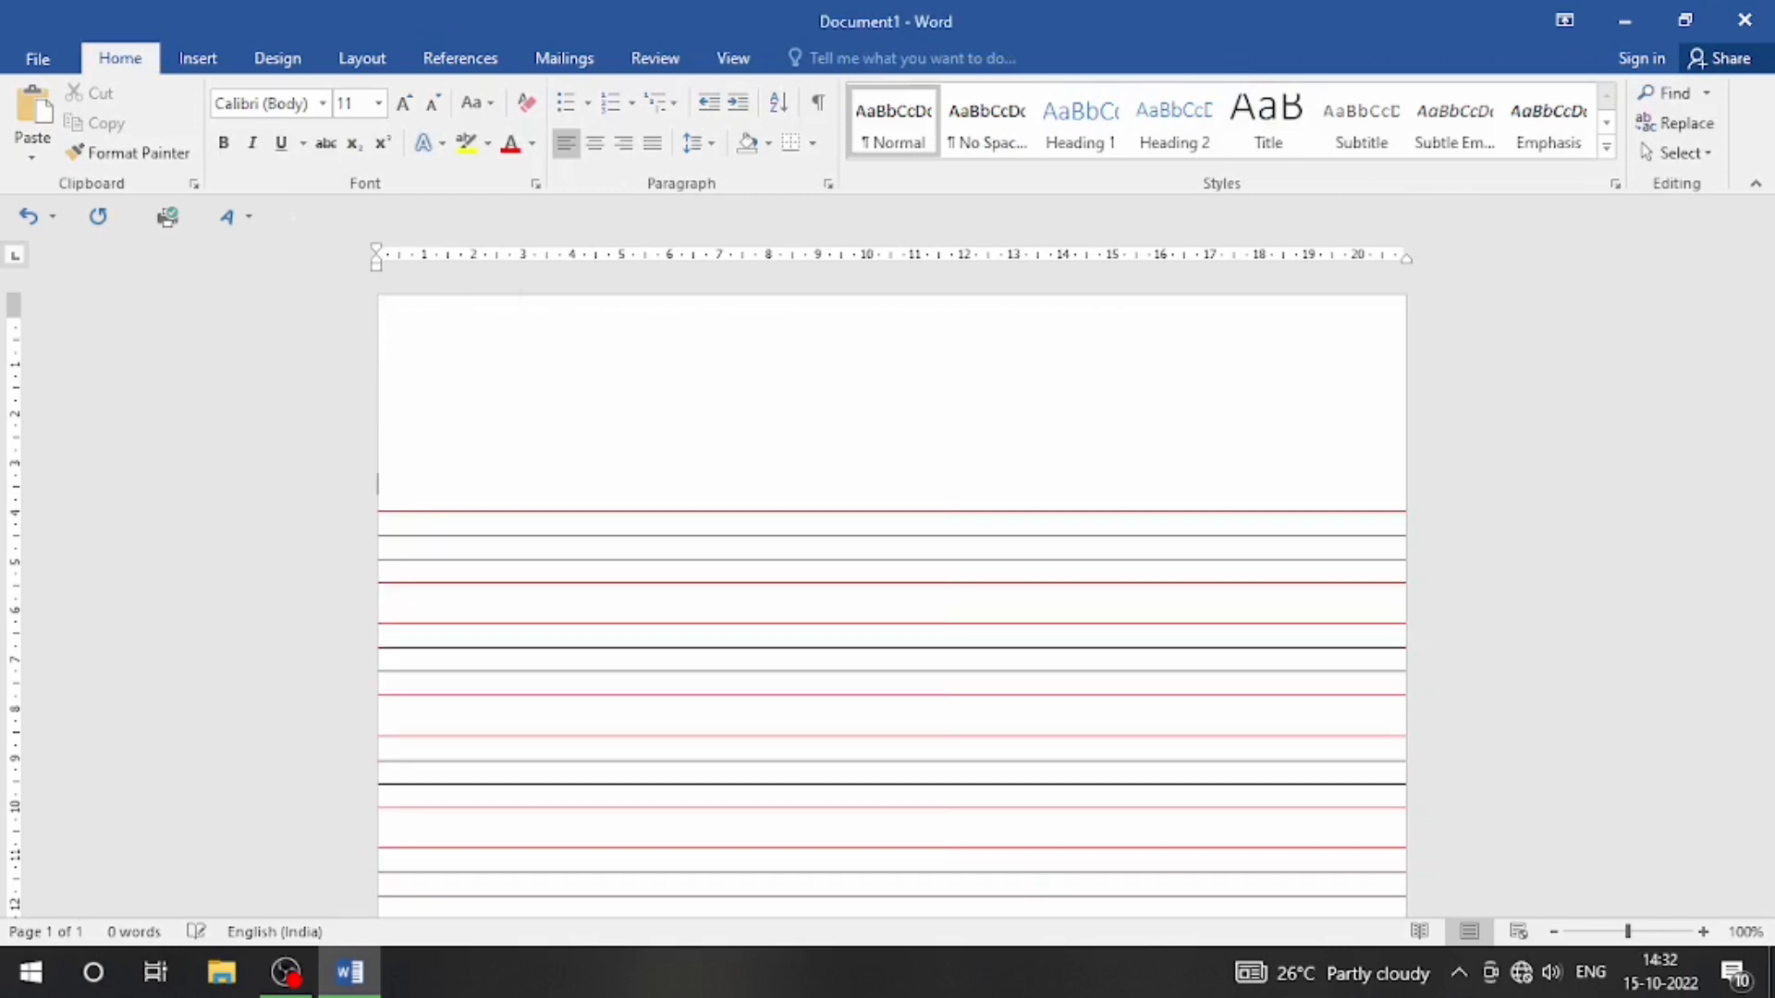
{"action": "scroll", "coordinate": [592, 571], "scroll_direction": "down", "scroll_amount": 10}
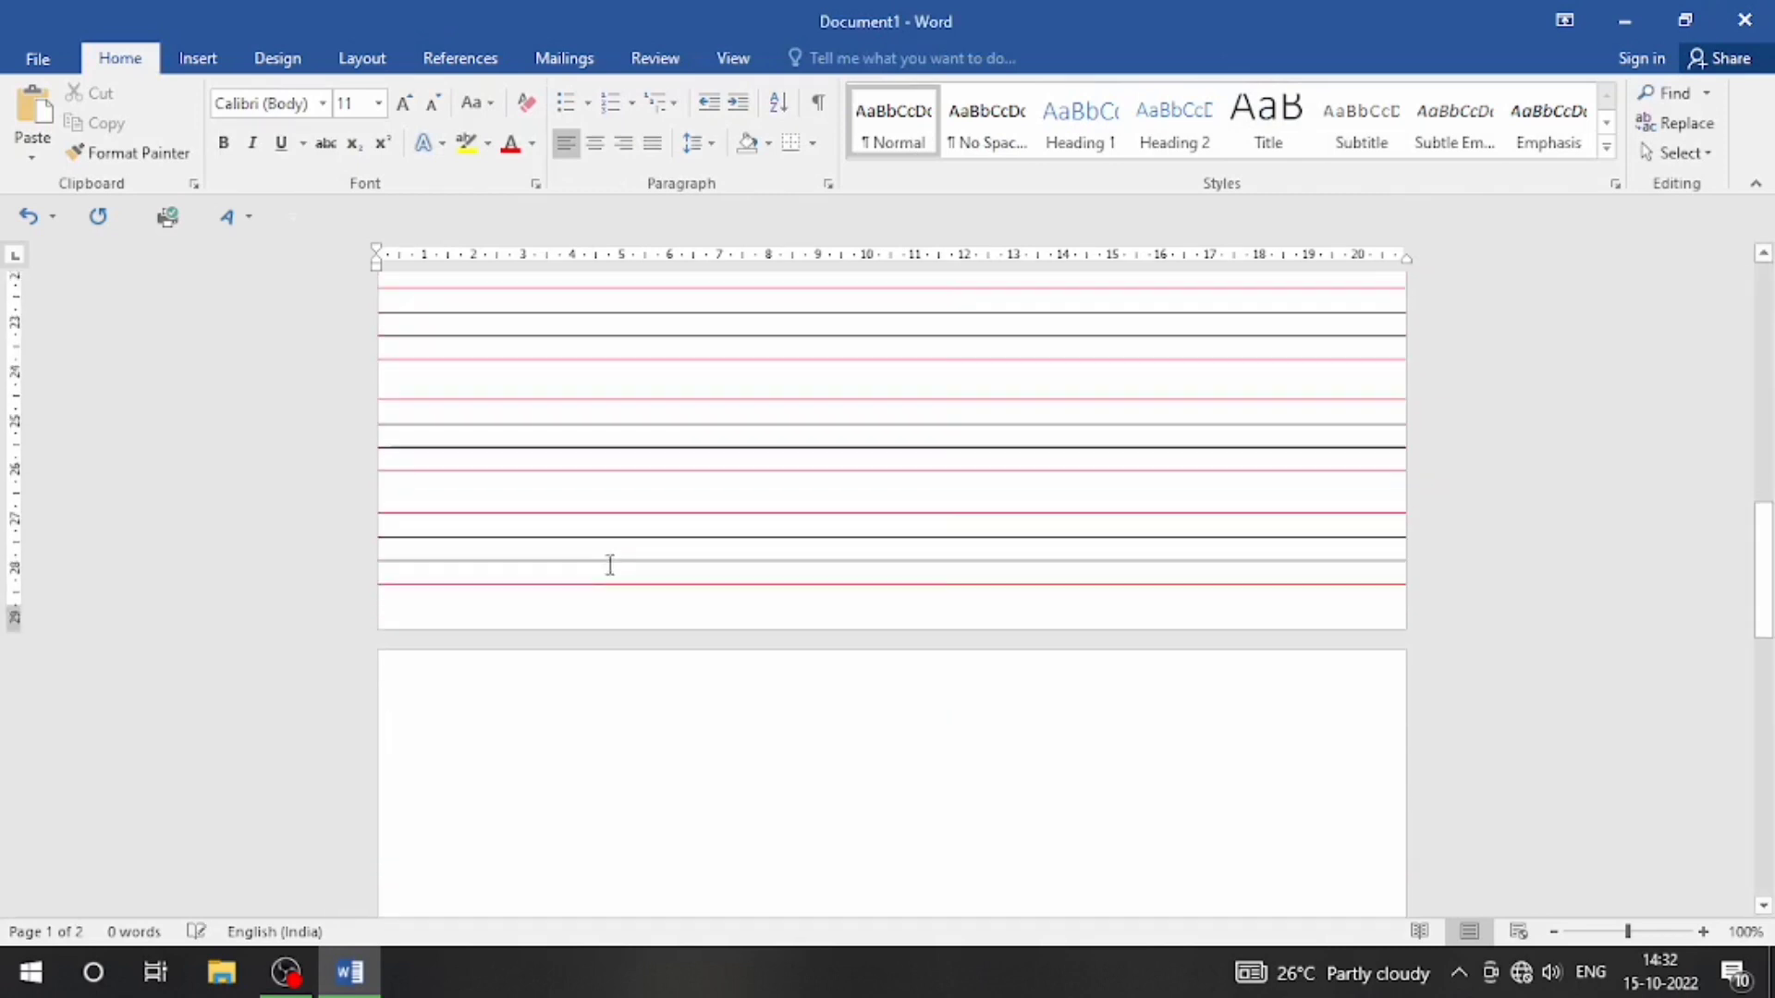
{"action": "scroll", "coordinate": [606, 562], "scroll_direction": "up", "scroll_amount": 8}
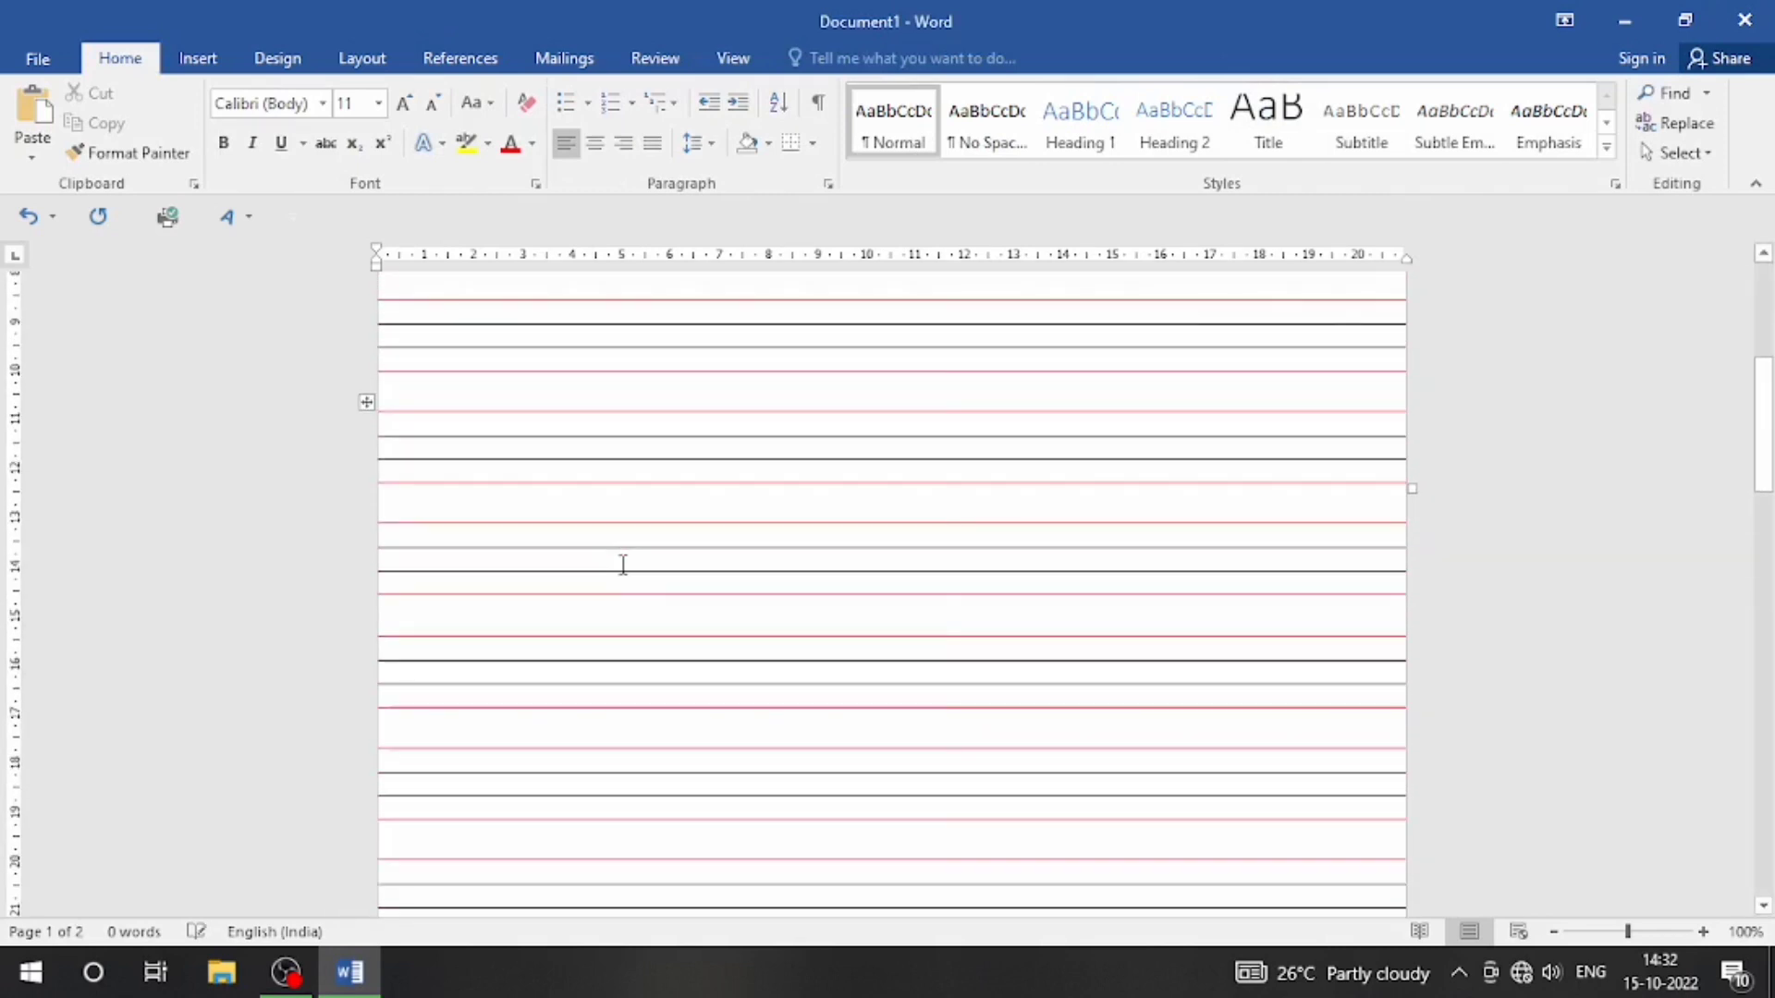
{"action": "scroll", "coordinate": [623, 564], "scroll_direction": "down", "scroll_amount": 2}
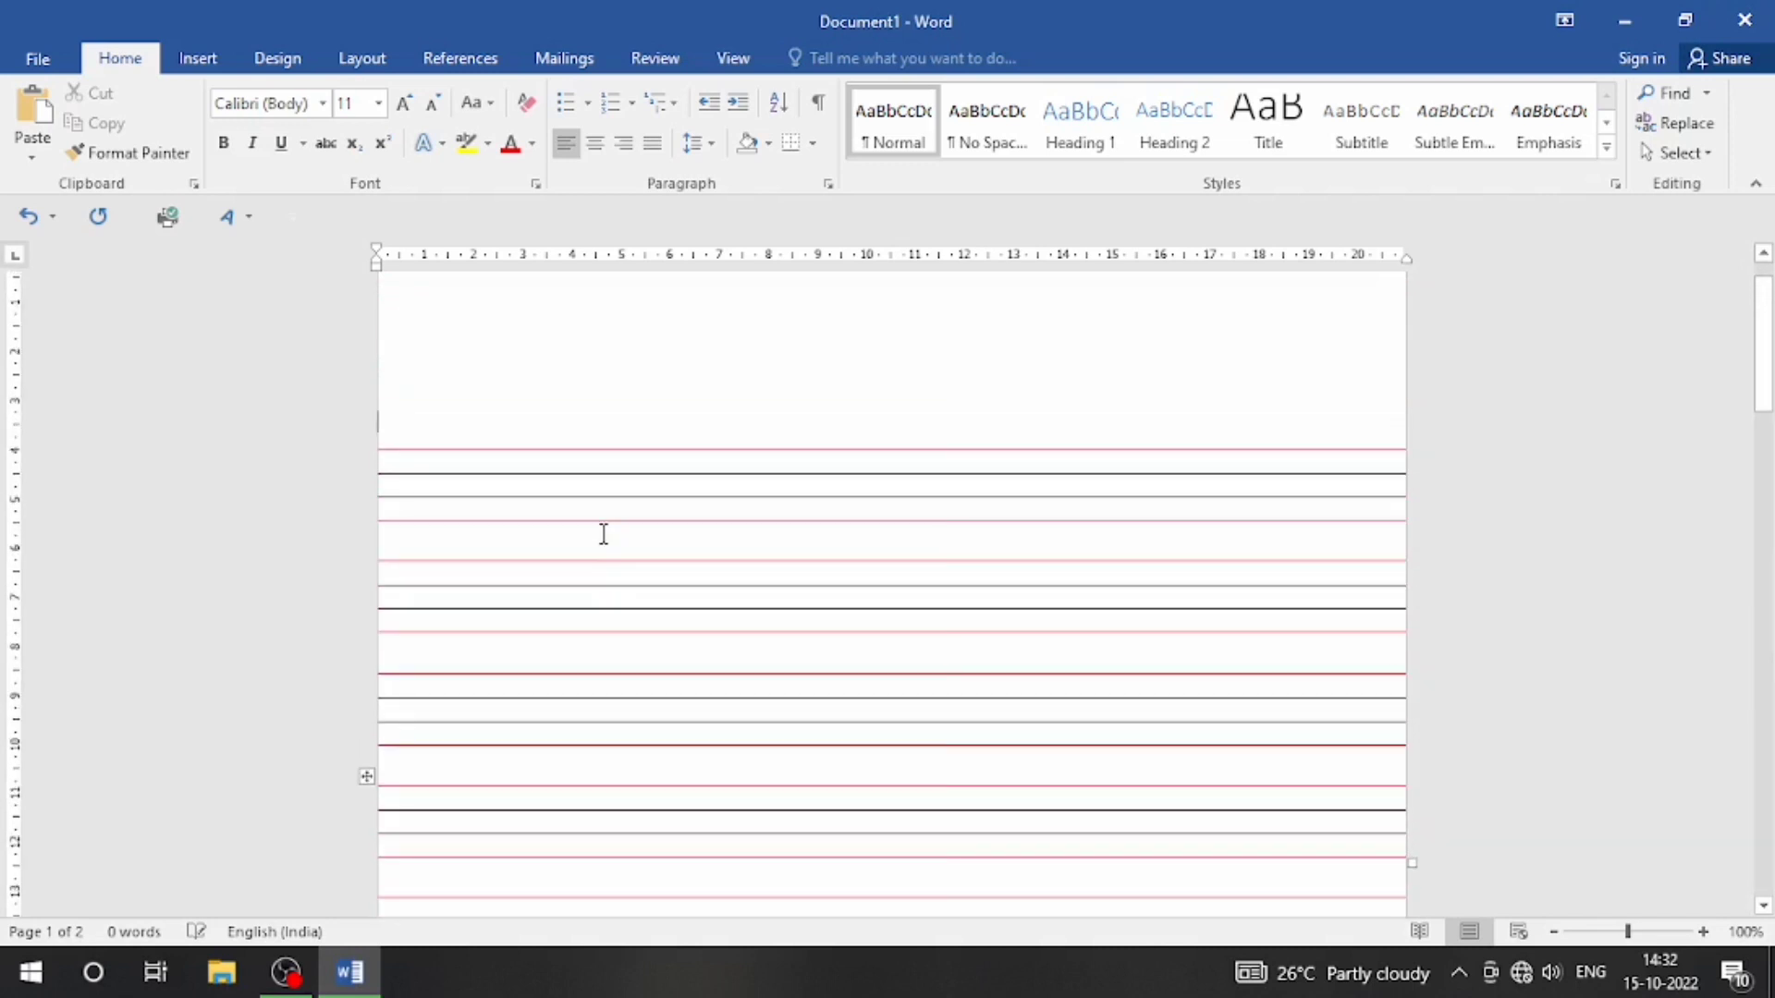
{"action": "scroll", "coordinate": [608, 551], "scroll_direction": "up", "scroll_amount": 6}
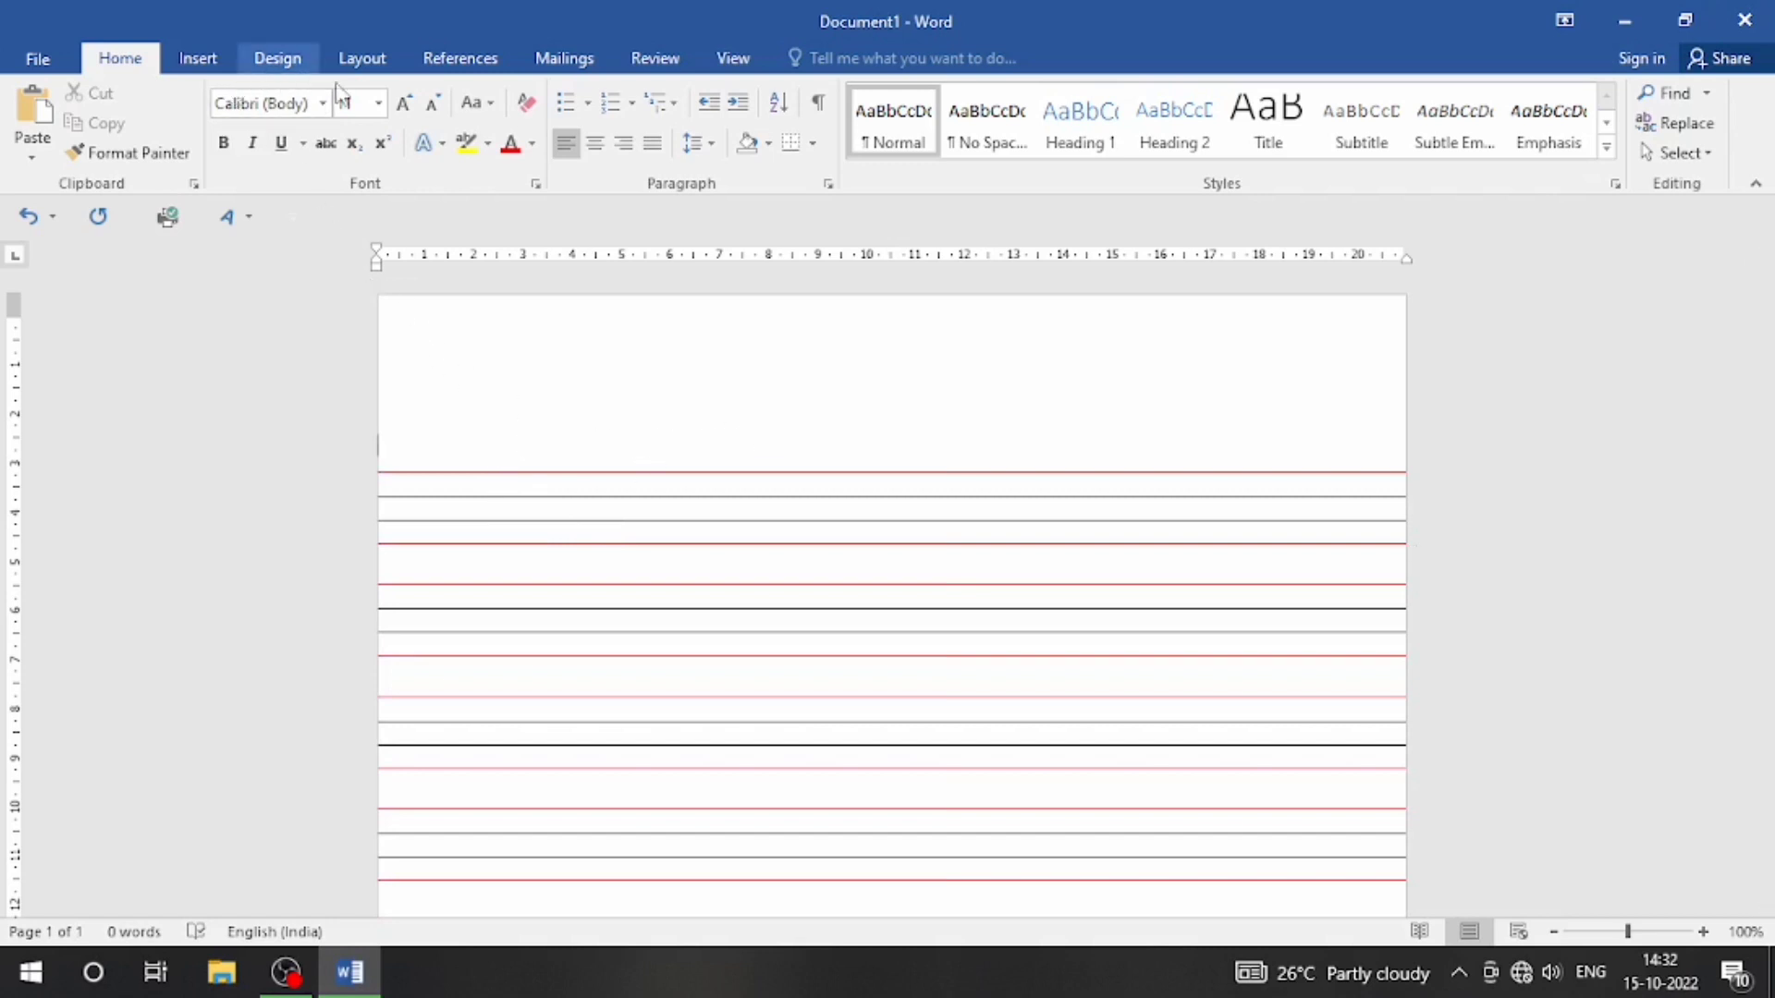
- Draw a straight horizontal line about 20.96 cm long across the full page width, just above the first table
{"action": "left_click", "coordinate": [196, 63]}
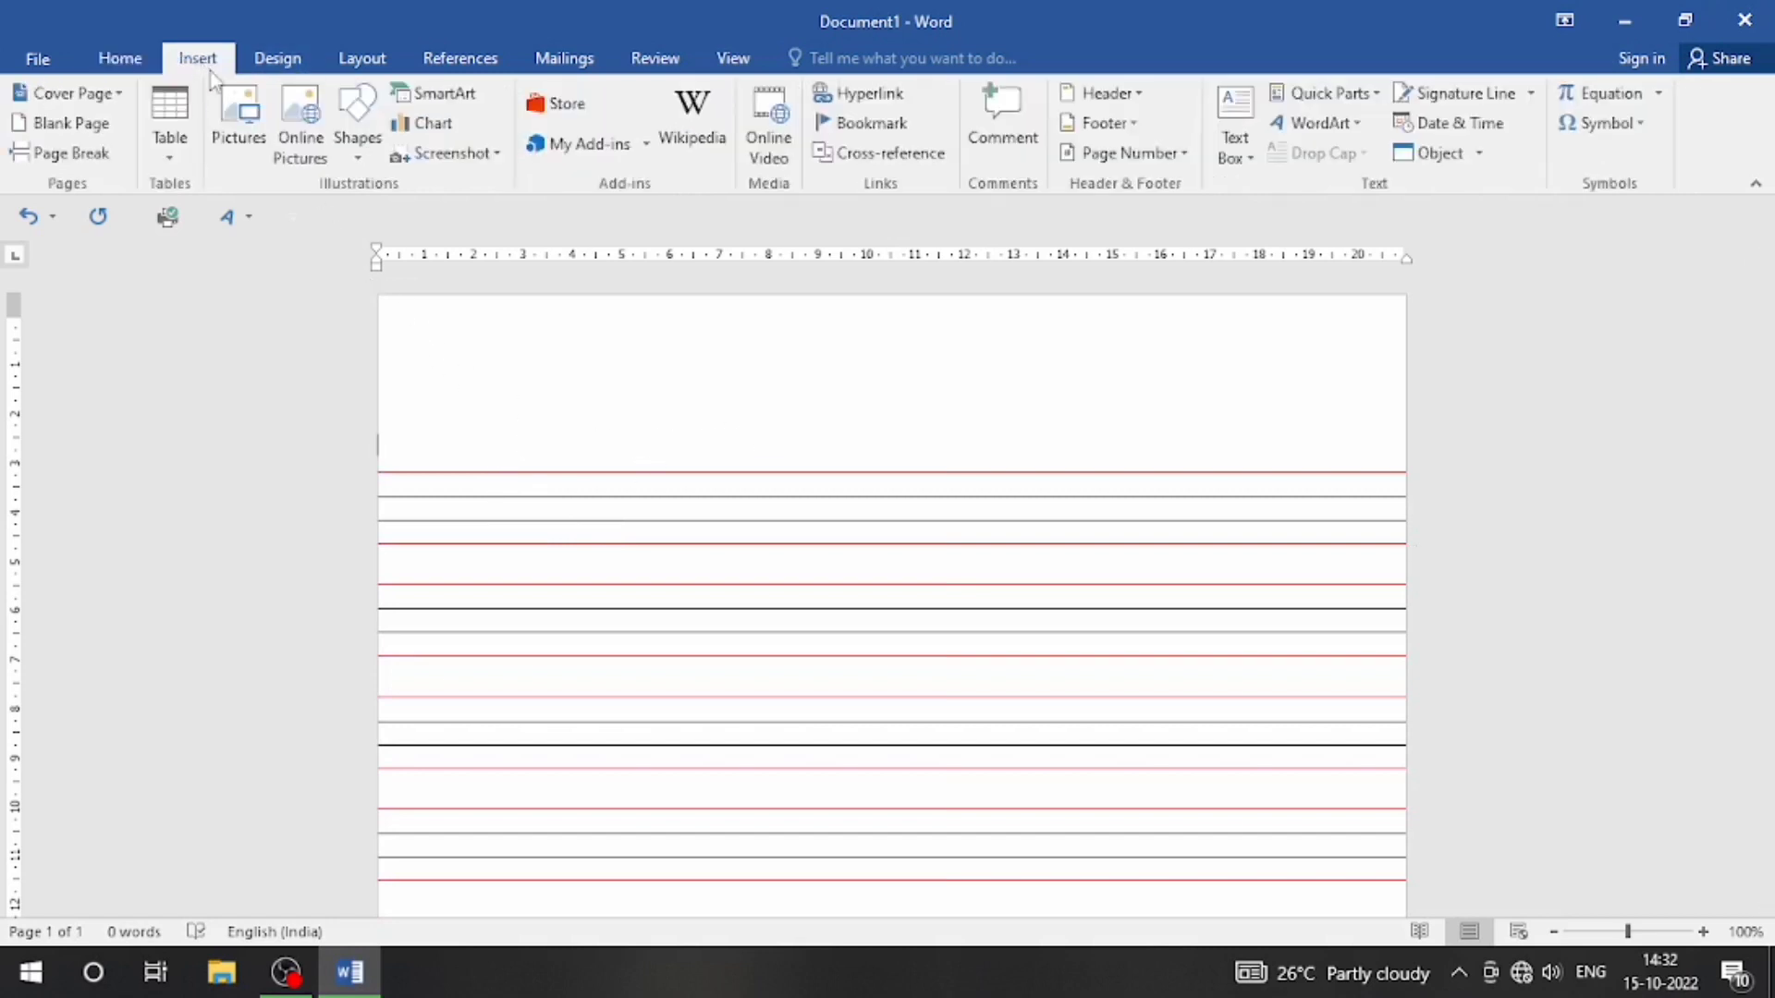
{"action": "left_click", "coordinate": [359, 159]}
{"action": "left_click", "coordinate": [372, 211]}
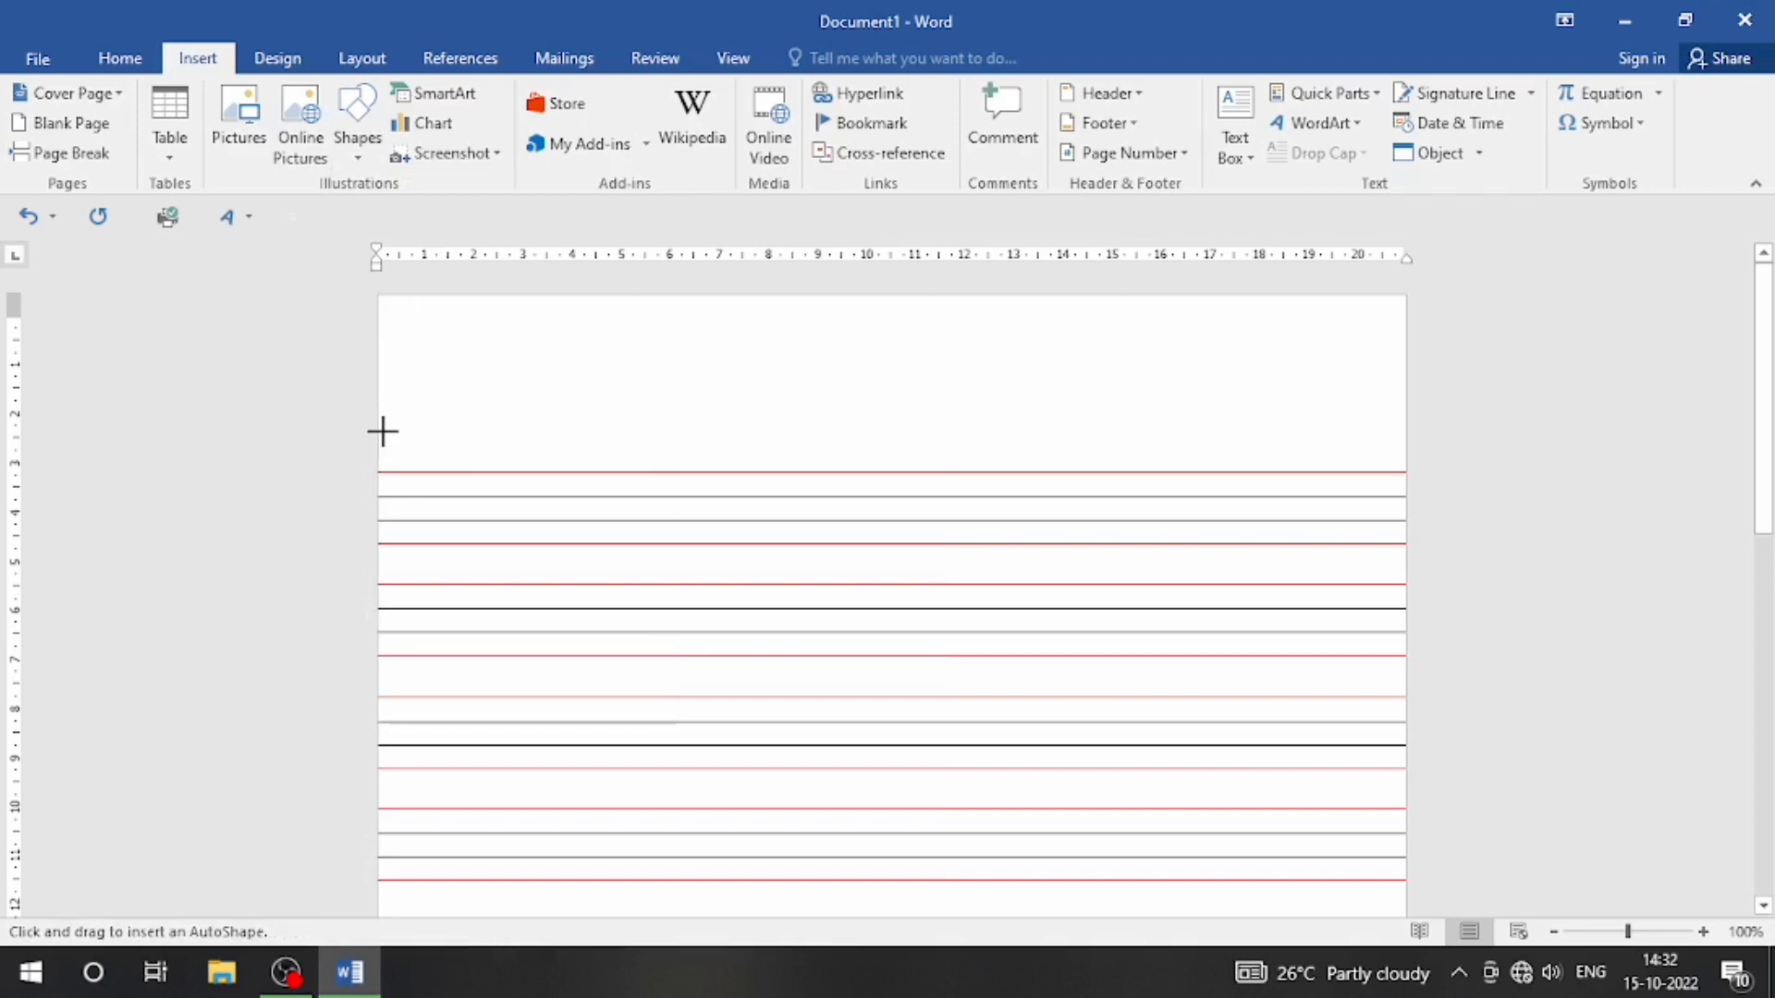
{"action": "left_click_drag", "start_coordinate": [382, 431], "coordinate": [1404, 494]}
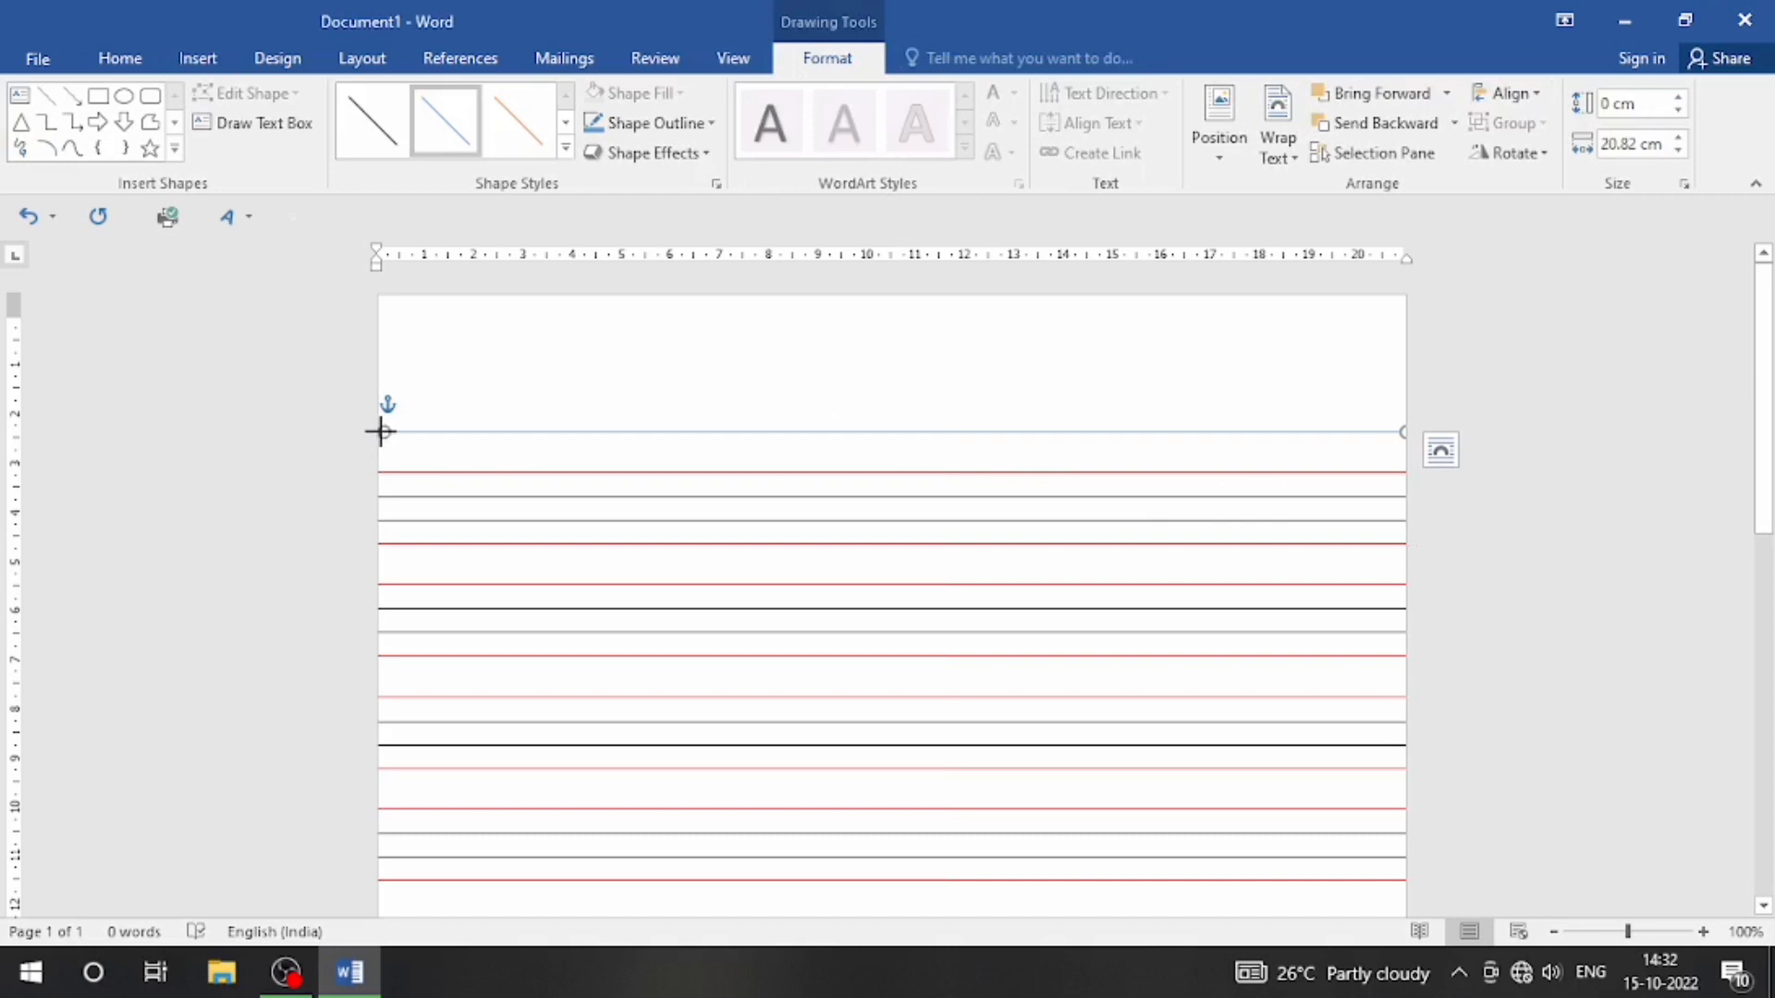
{"action": "left_click_drag", "start_coordinate": [383, 432], "coordinate": [380, 432]}
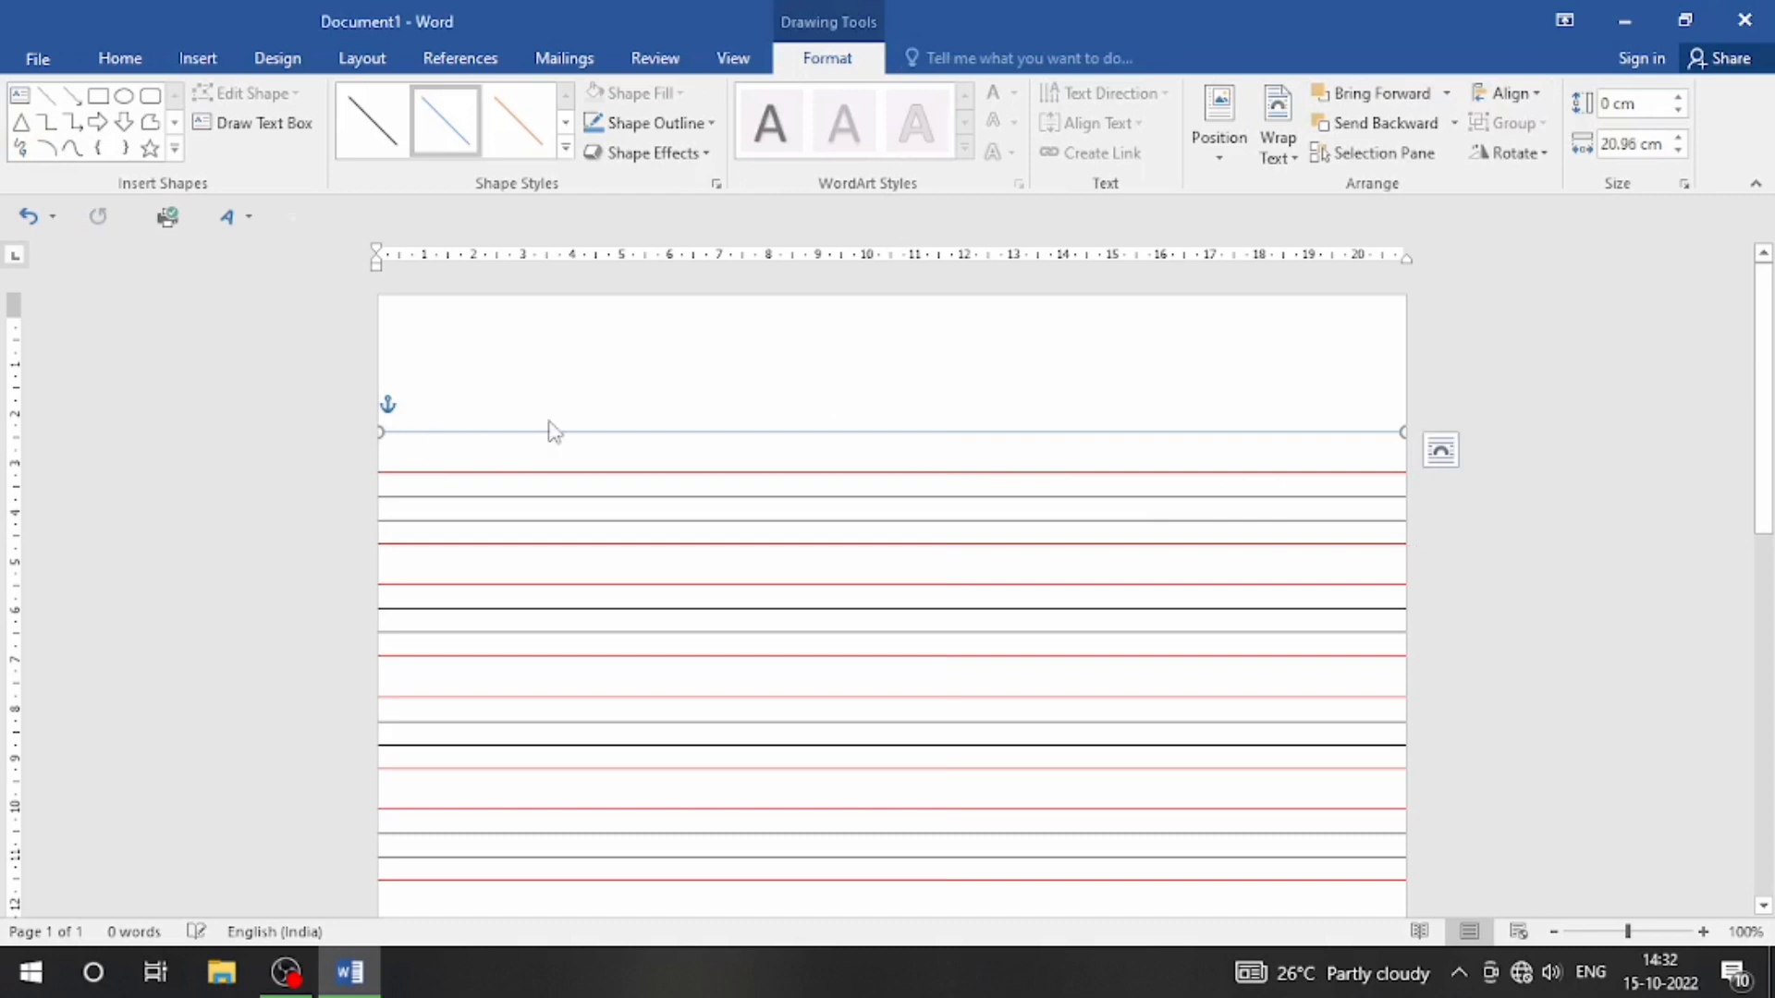
{"action": "left_click", "coordinate": [765, 368]}
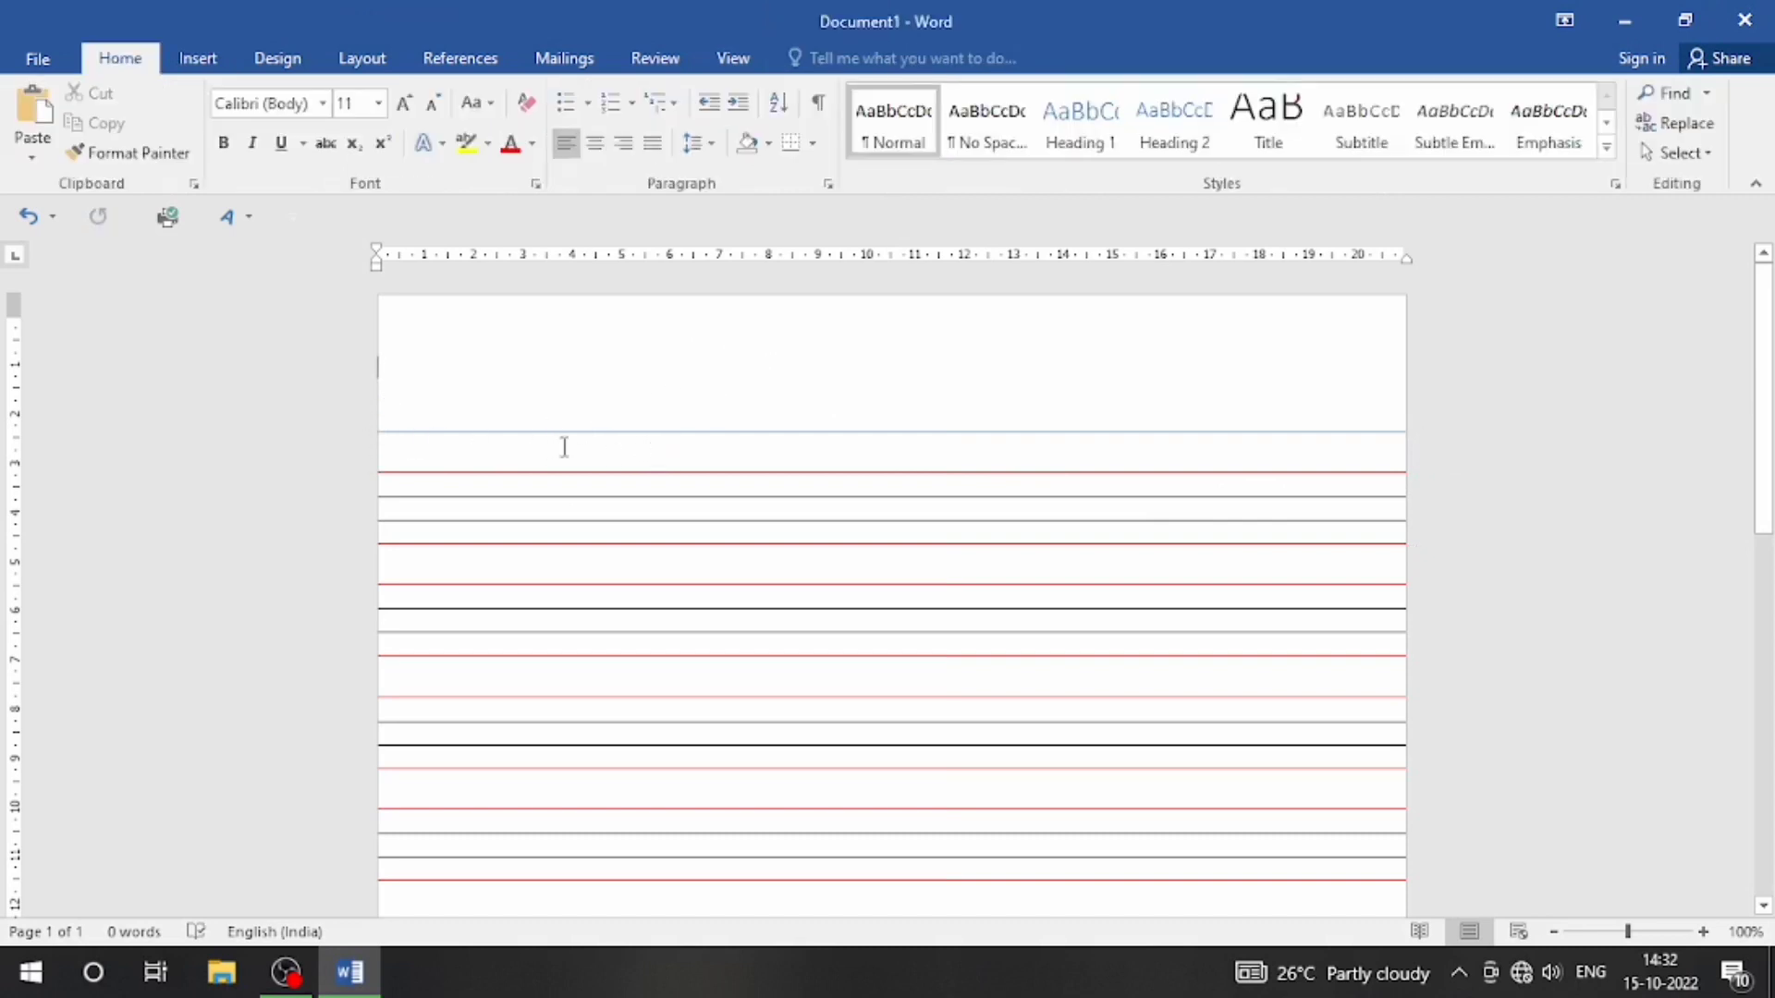
- Set the horizontal header line's outline to 2¼ pt weight and standard red
{"action": "left_click", "coordinate": [603, 433]}
{"action": "left_click", "coordinate": [861, 65]}
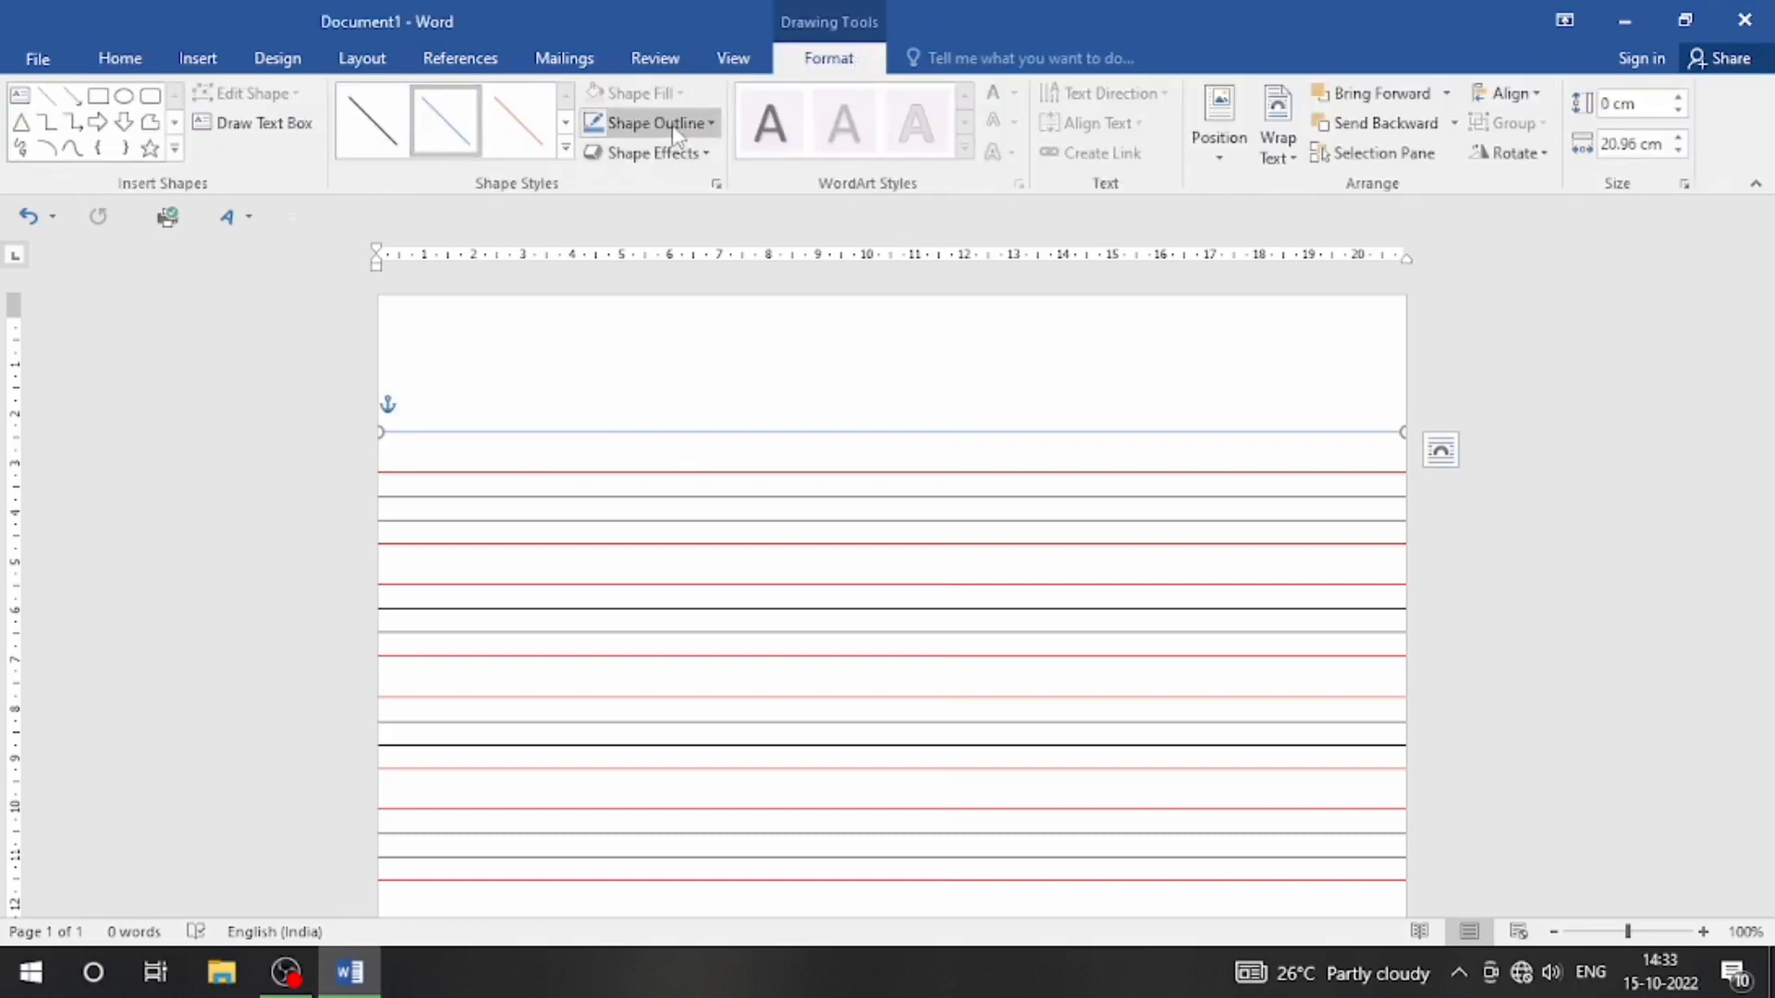
{"action": "left_click", "coordinate": [714, 124]}
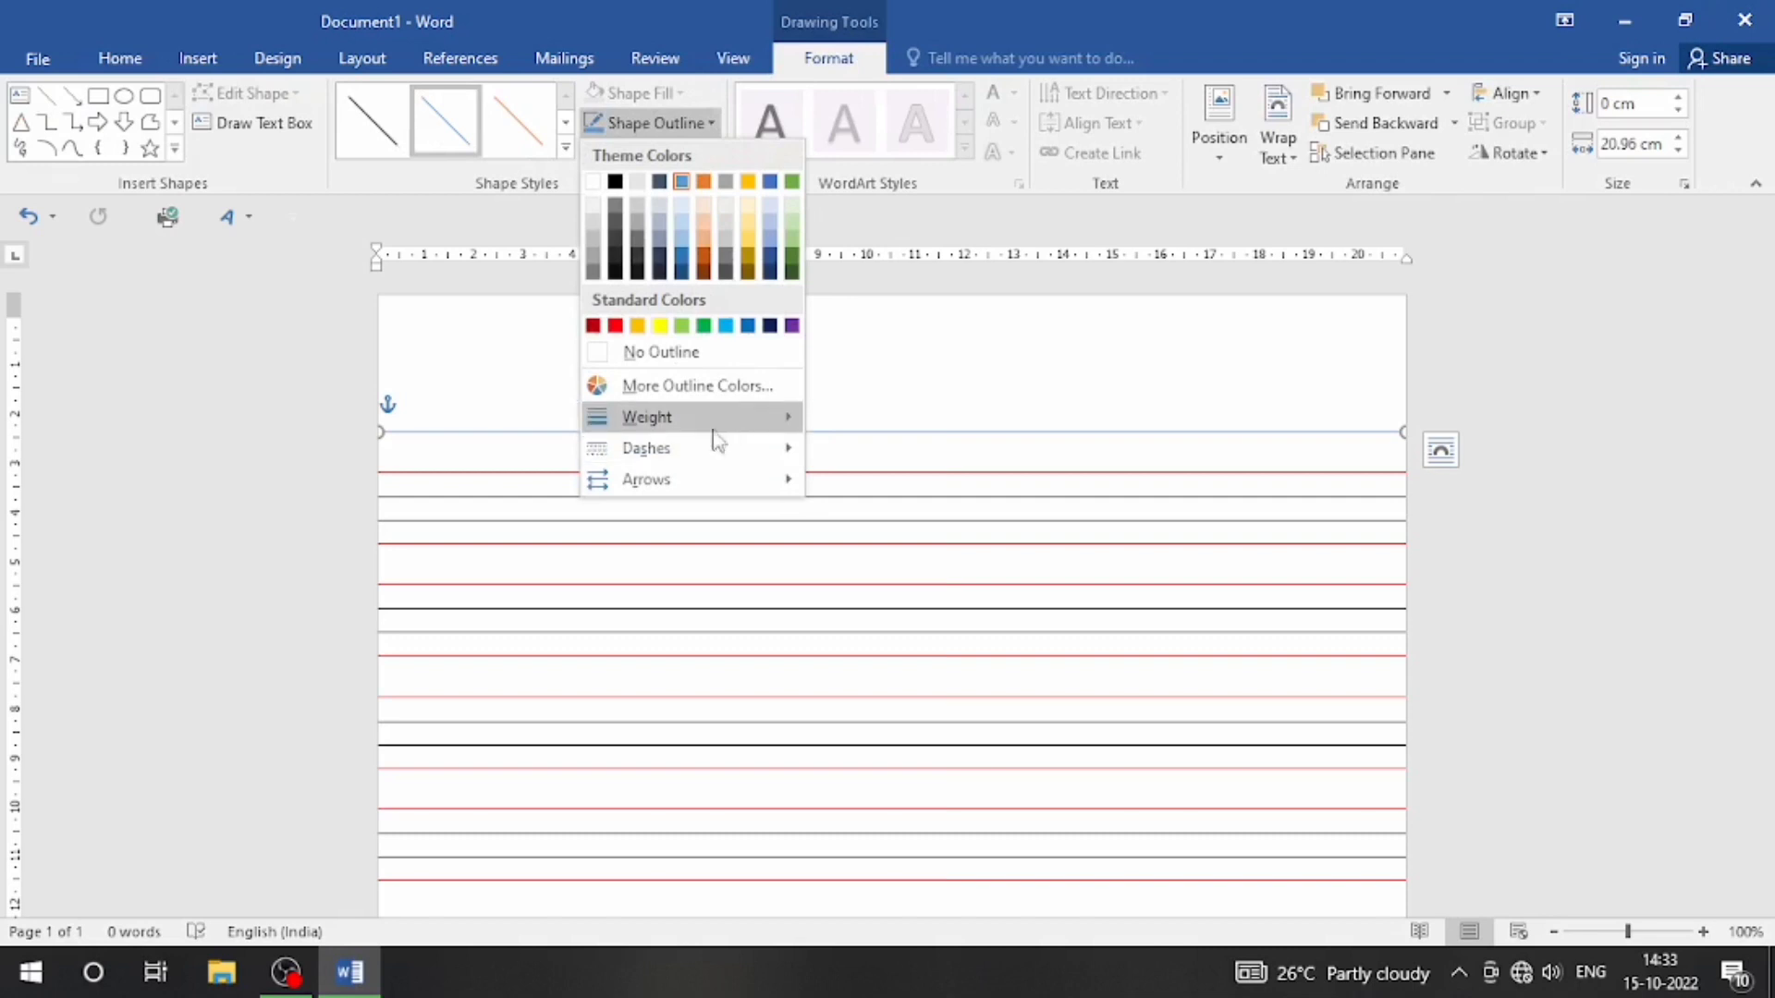
{"action": "mouse_move", "coordinate": [750, 427]}
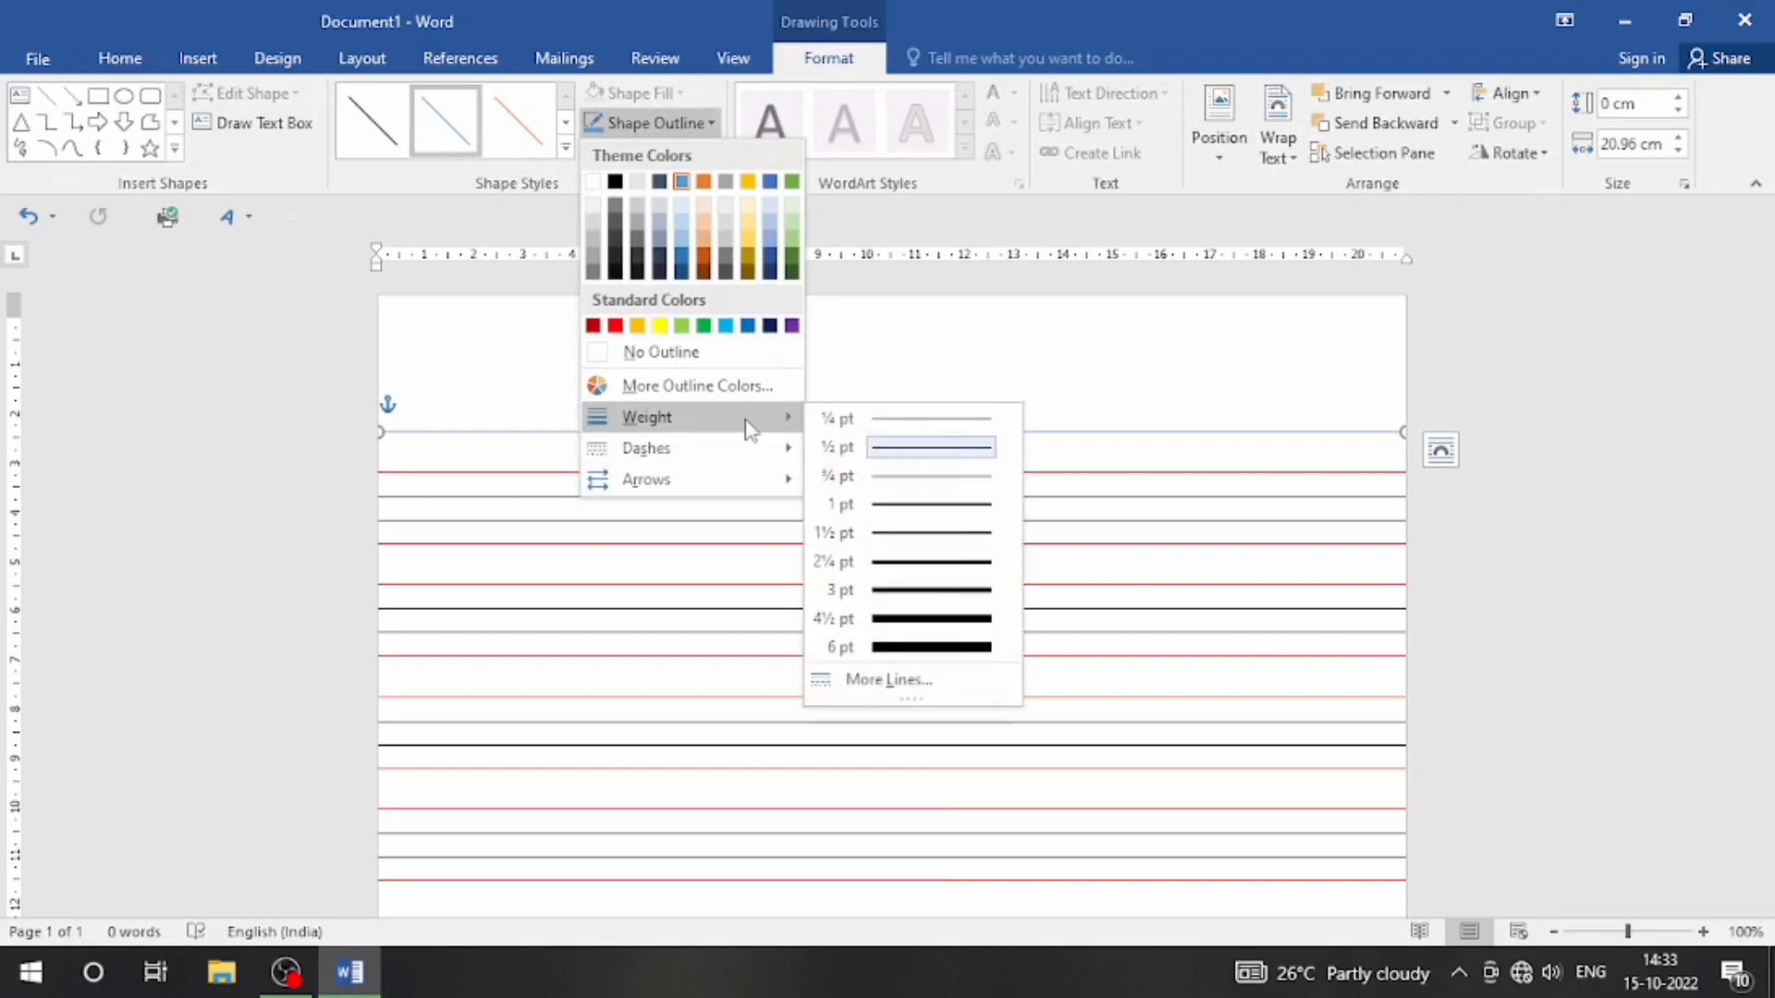
{"action": "left_click", "coordinate": [935, 504]}
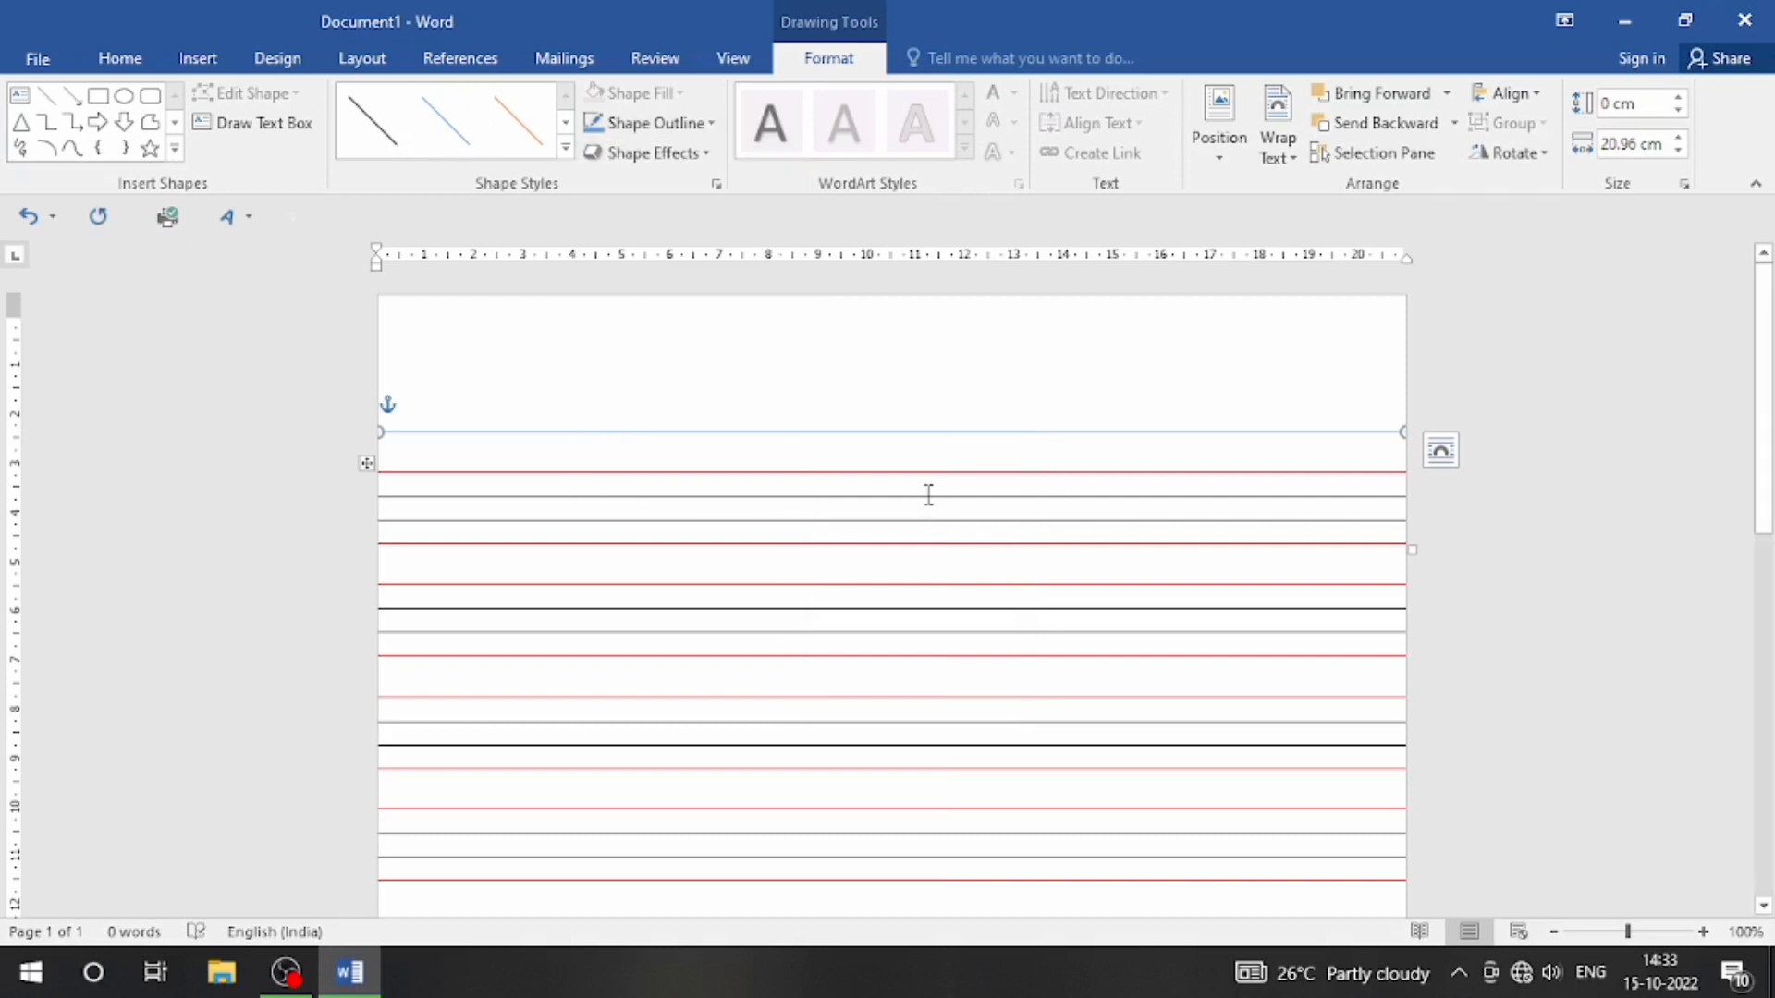
{"action": "left_click", "coordinate": [710, 125]}
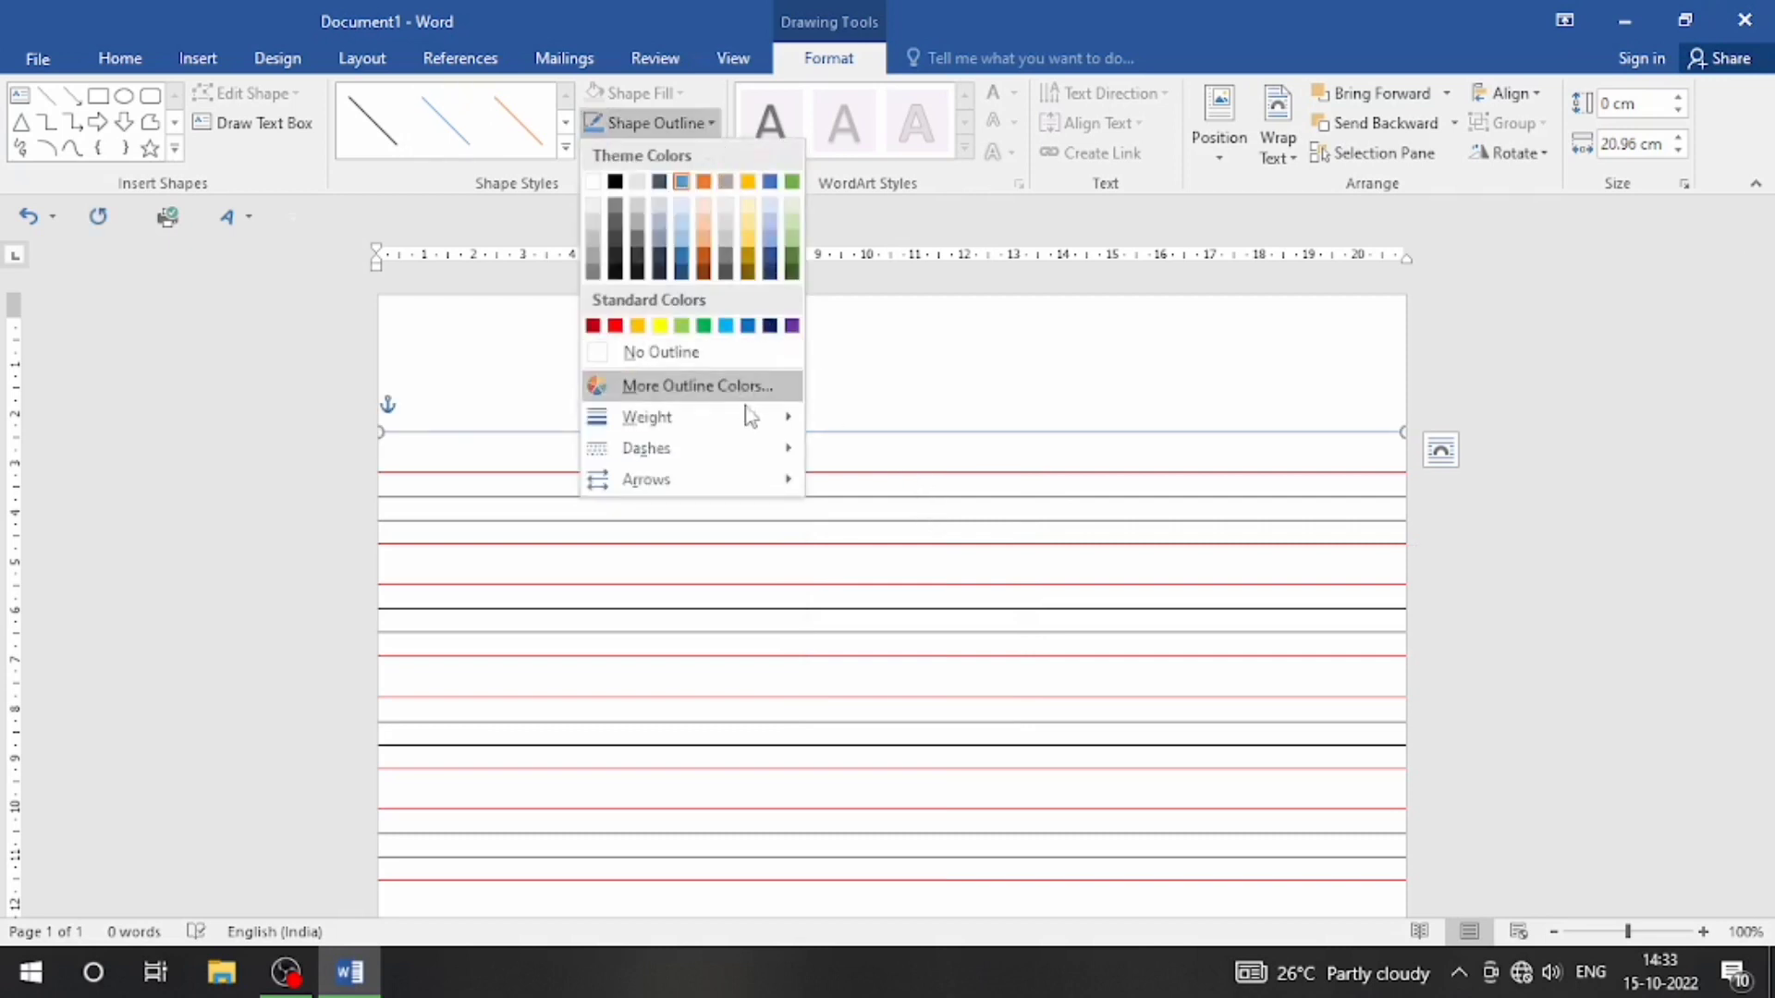
{"action": "mouse_move", "coordinate": [751, 416]}
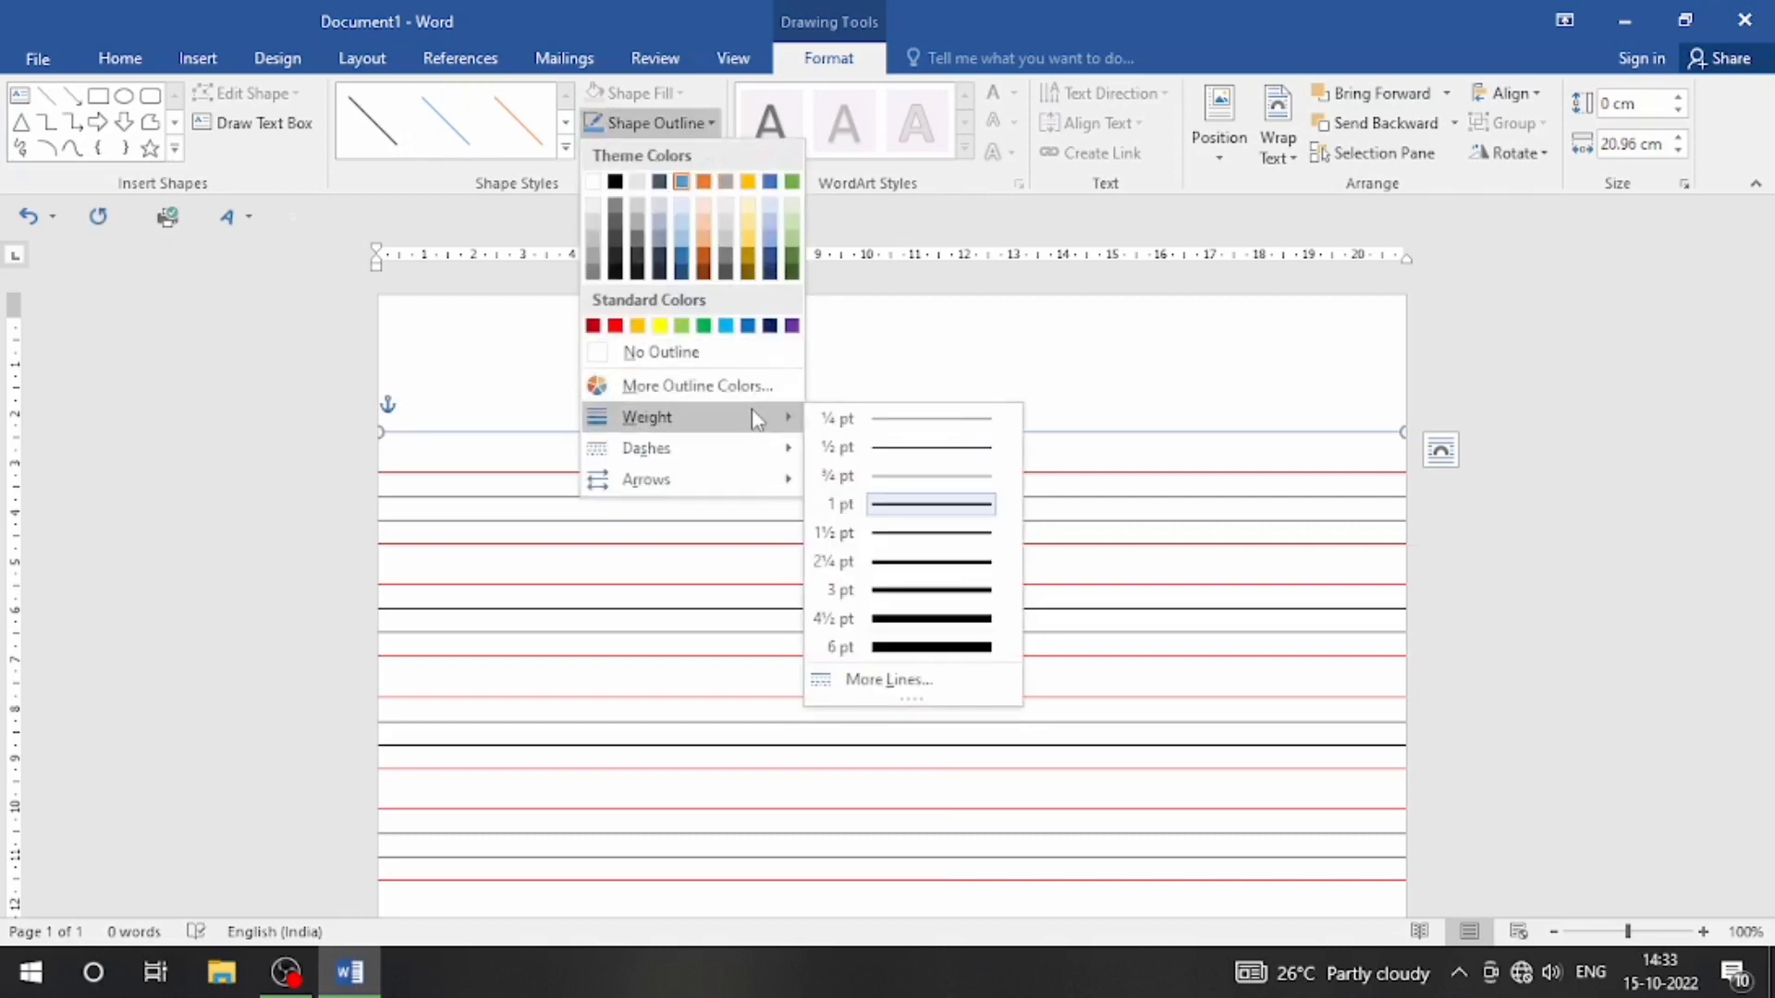
{"action": "left_click", "coordinate": [945, 562]}
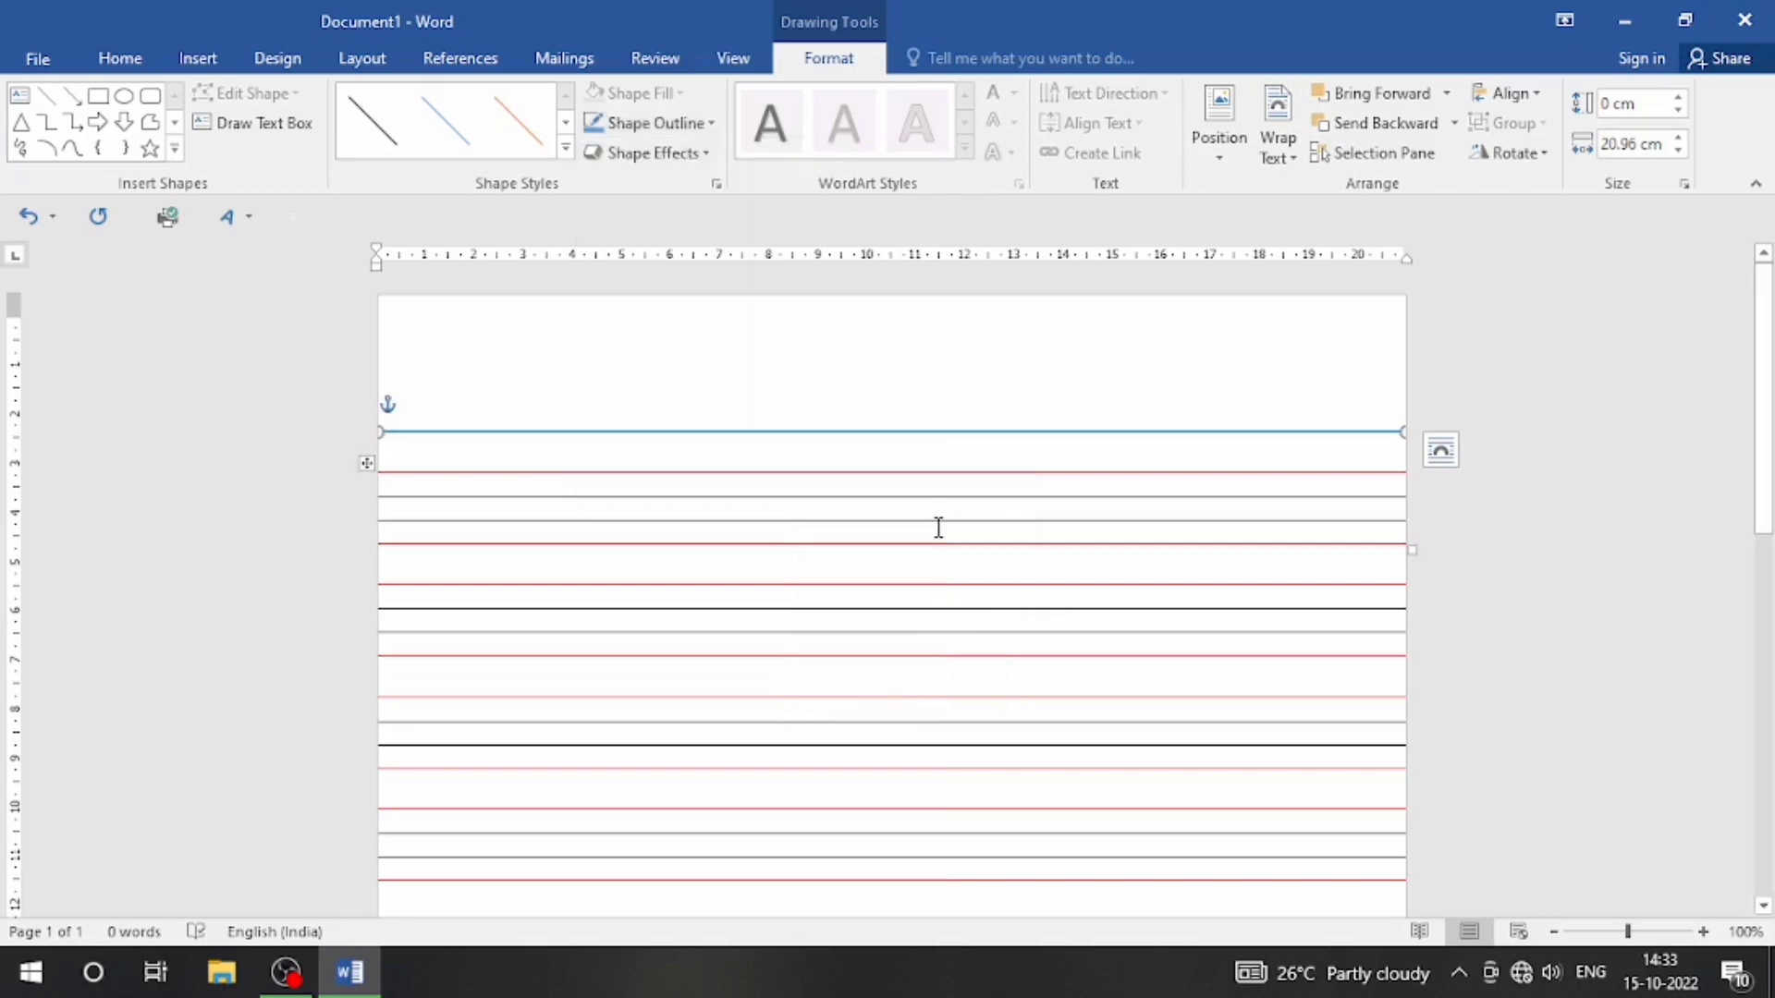
{"action": "left_click", "coordinate": [712, 127]}
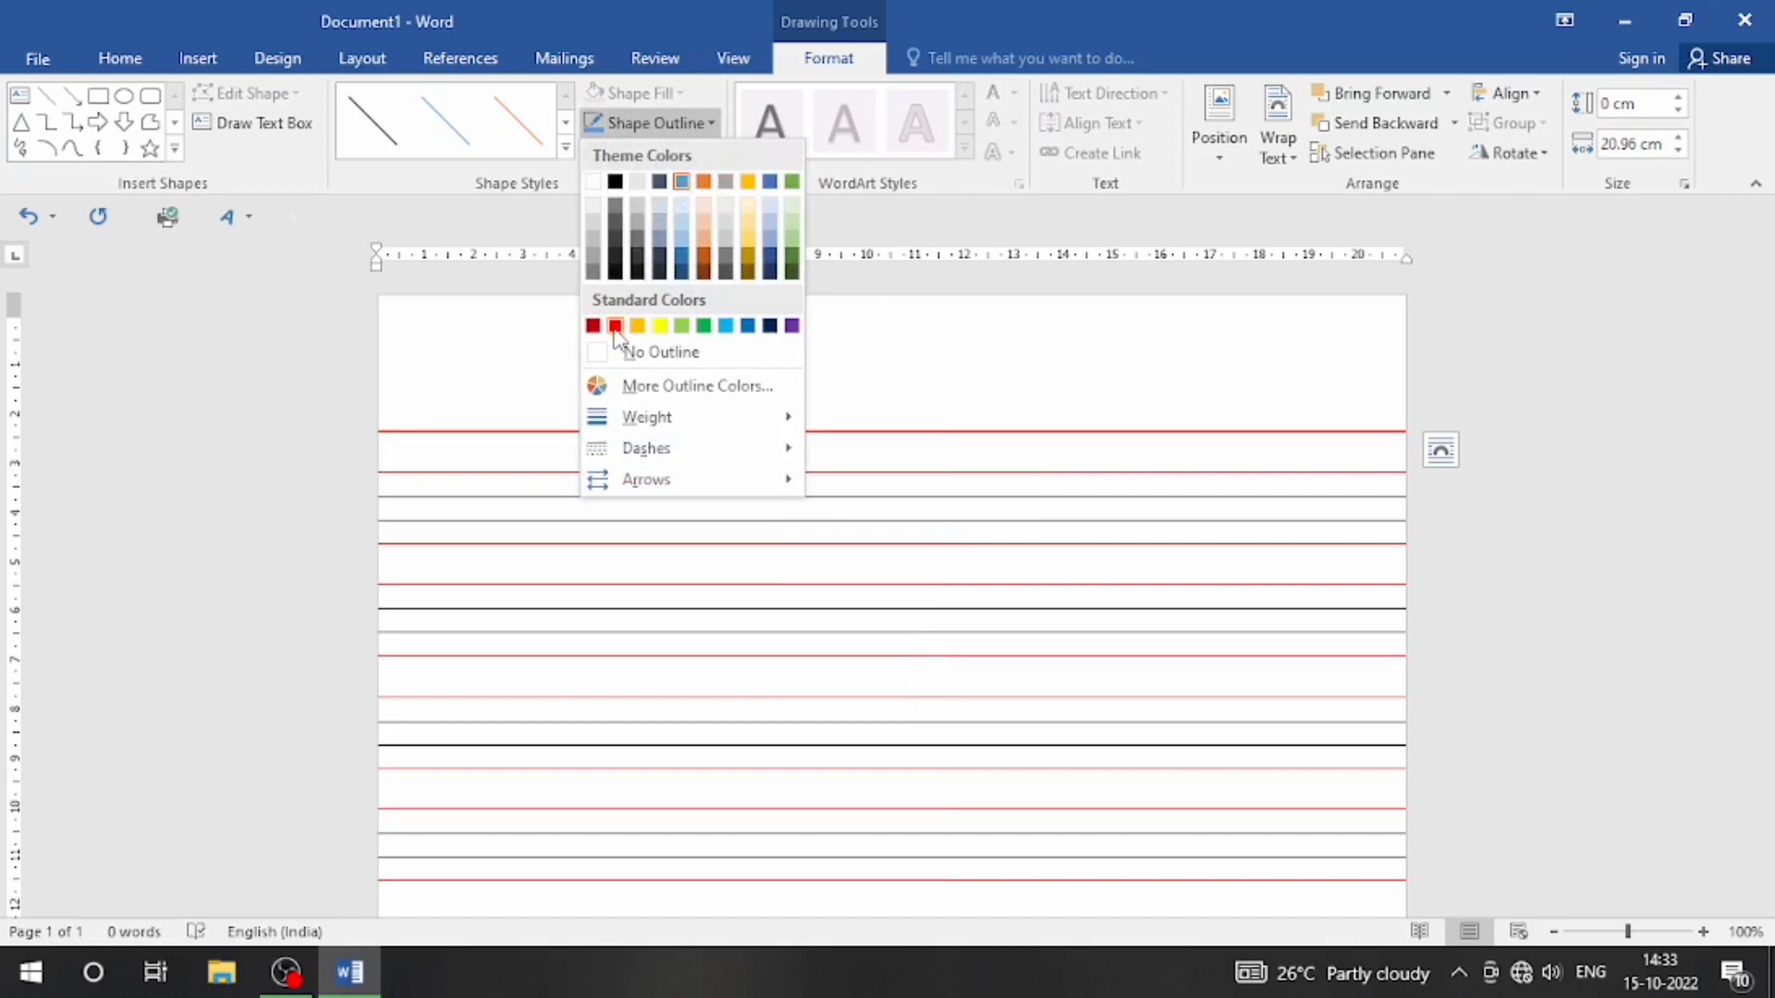
{"action": "left_click", "coordinate": [614, 326]}
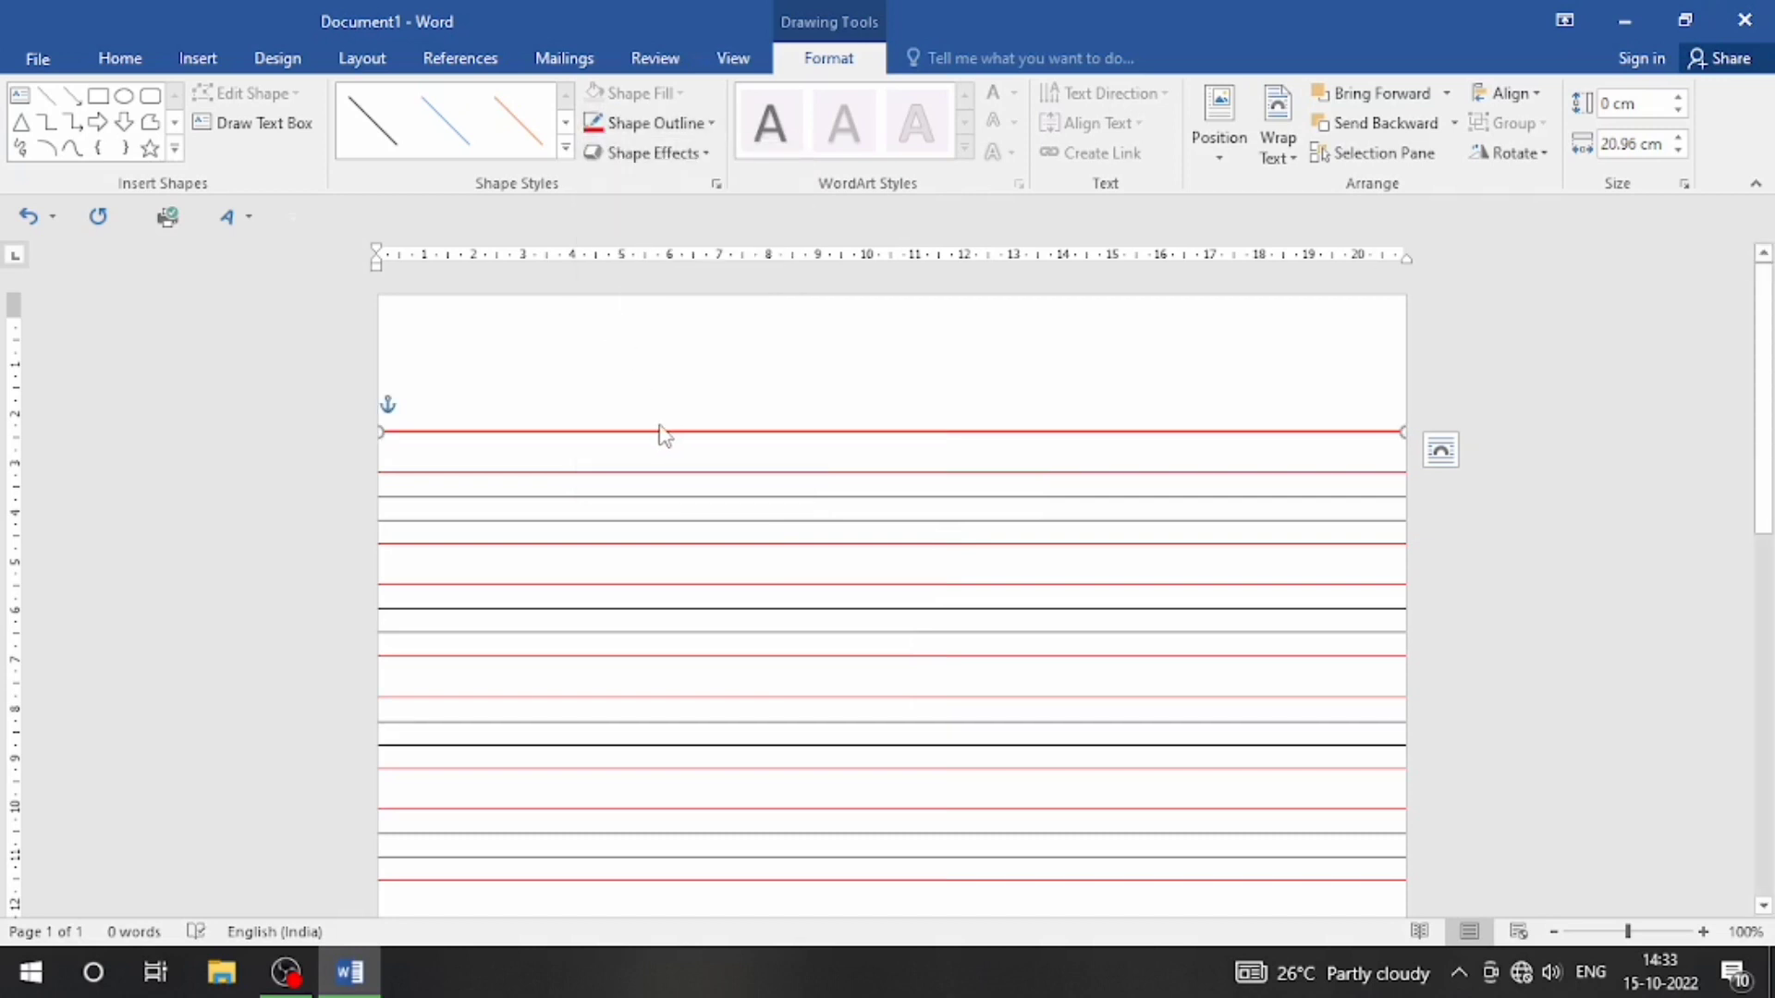
- Duplicate the red header line and align the copy closely above the original to form a double line
{"action": "key", "text": "ctrl+c"}
{"action": "key", "text": "ctrl+v"}
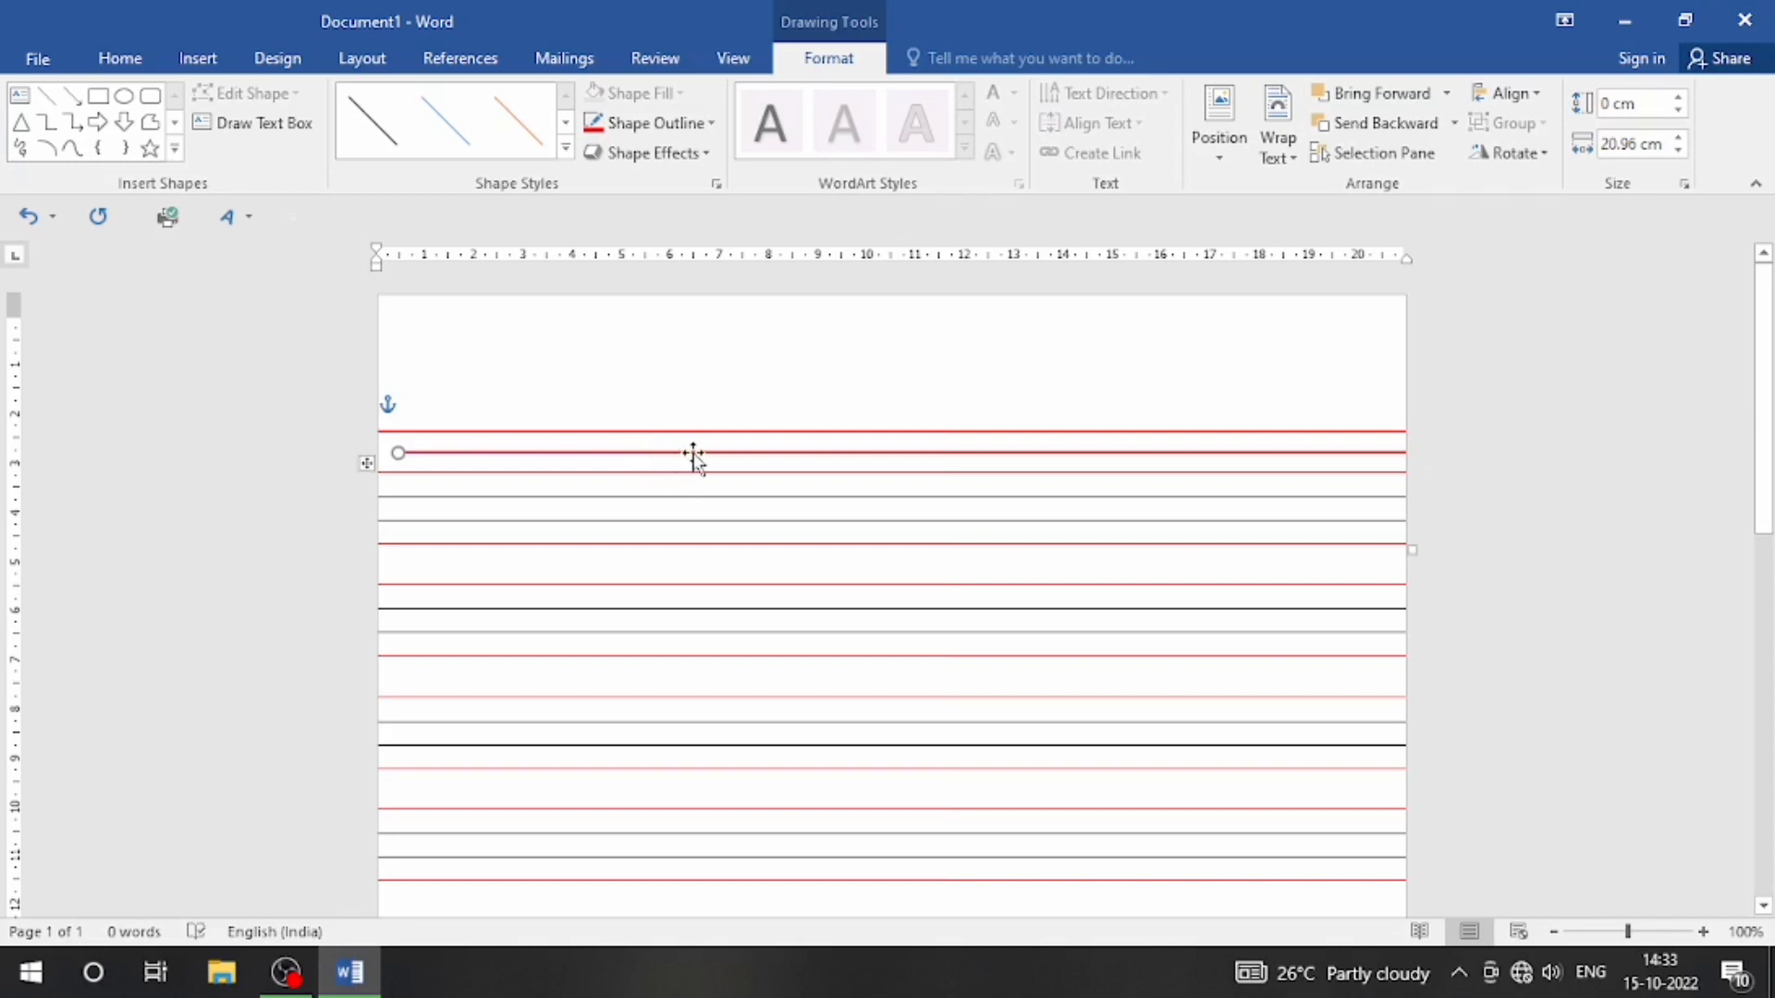
{"action": "left_click_drag", "start_coordinate": [698, 453], "coordinate": [681, 430]}
{"action": "left_click_drag", "start_coordinate": [681, 430], "coordinate": [678, 422]}
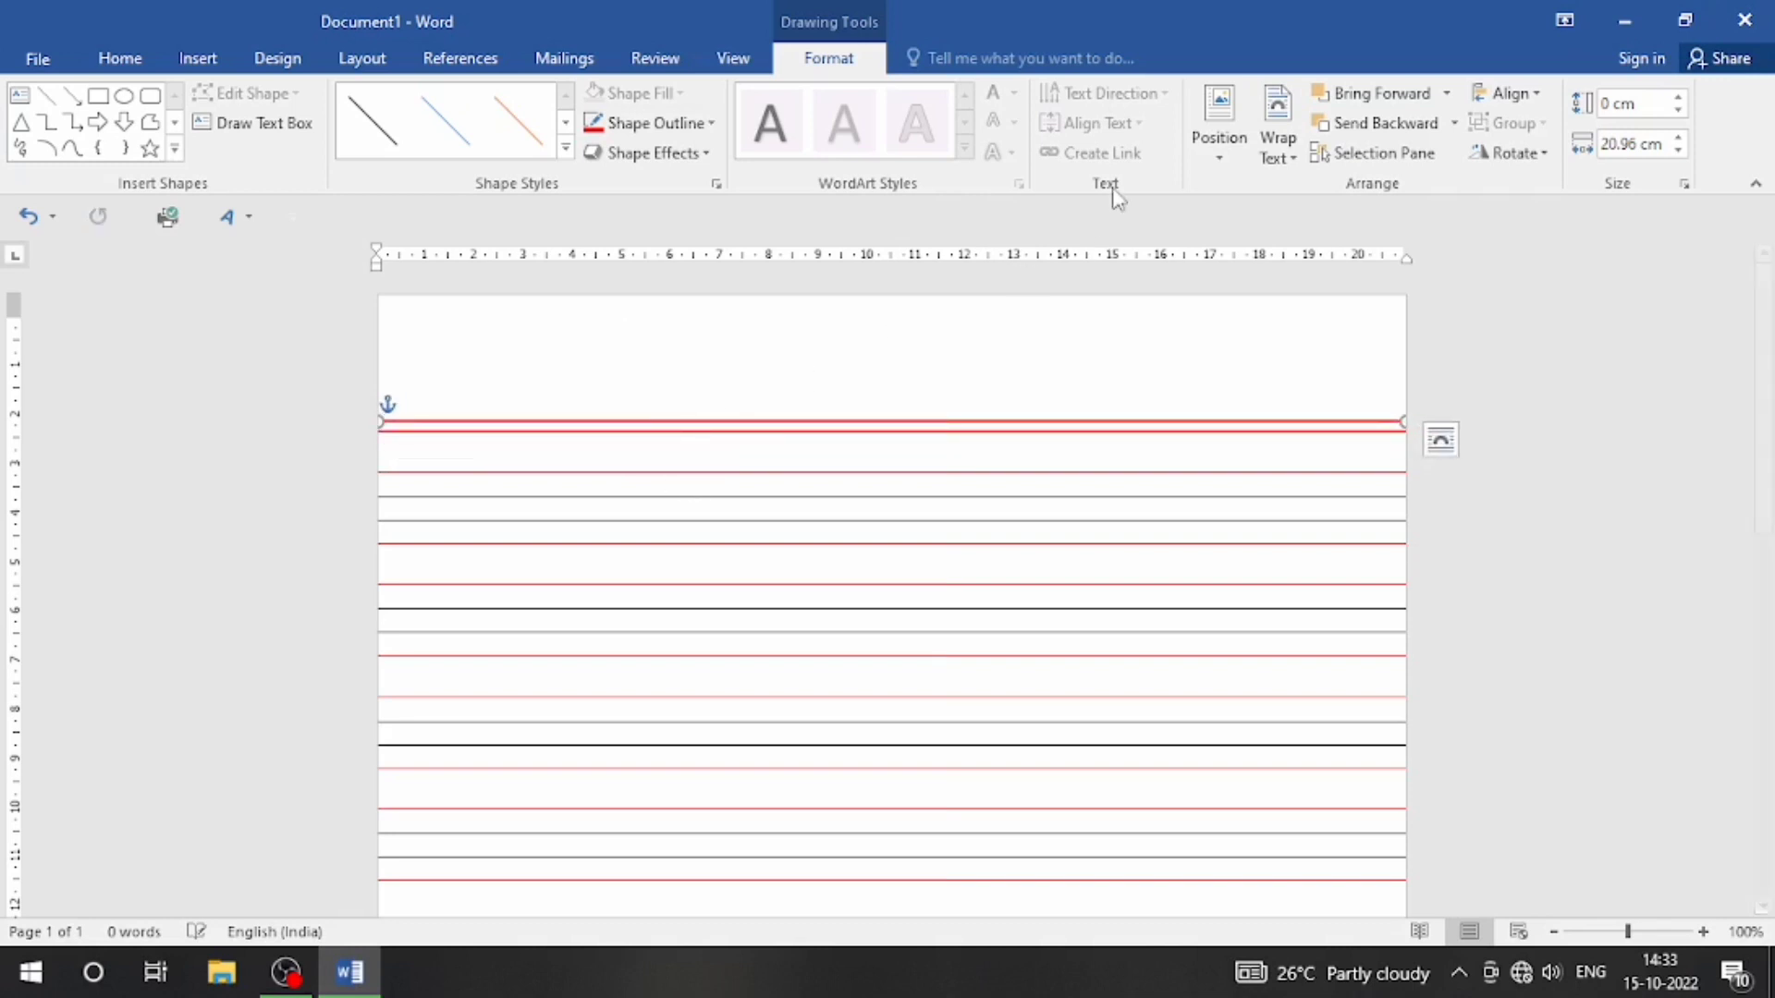
{"action": "key", "text": "ctrl+z"}
{"action": "key", "text": "ctrl+Right"}
{"action": "key", "text": "ctrl+Right"}
{"action": "key", "text": "ctrl+Down"}
{"action": "key", "text": "ctrl+Down"}
{"action": "key", "text": "ctrl+Down"}
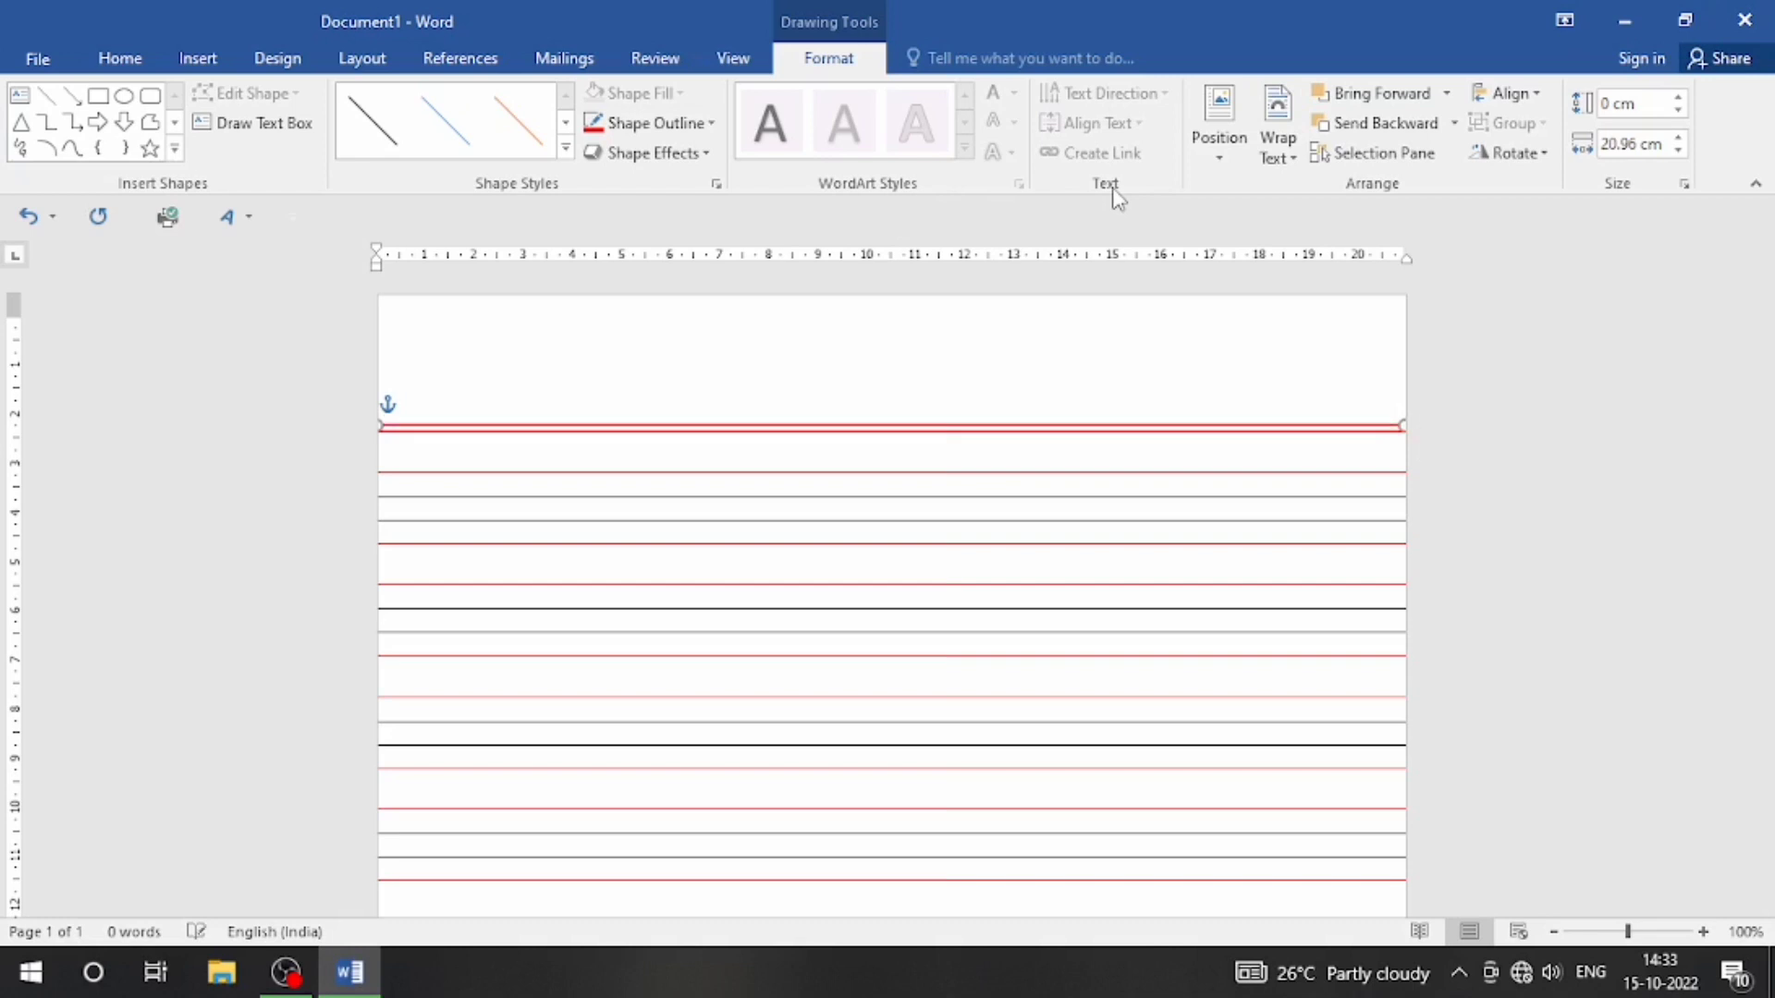
{"action": "left_click", "coordinate": [837, 387]}
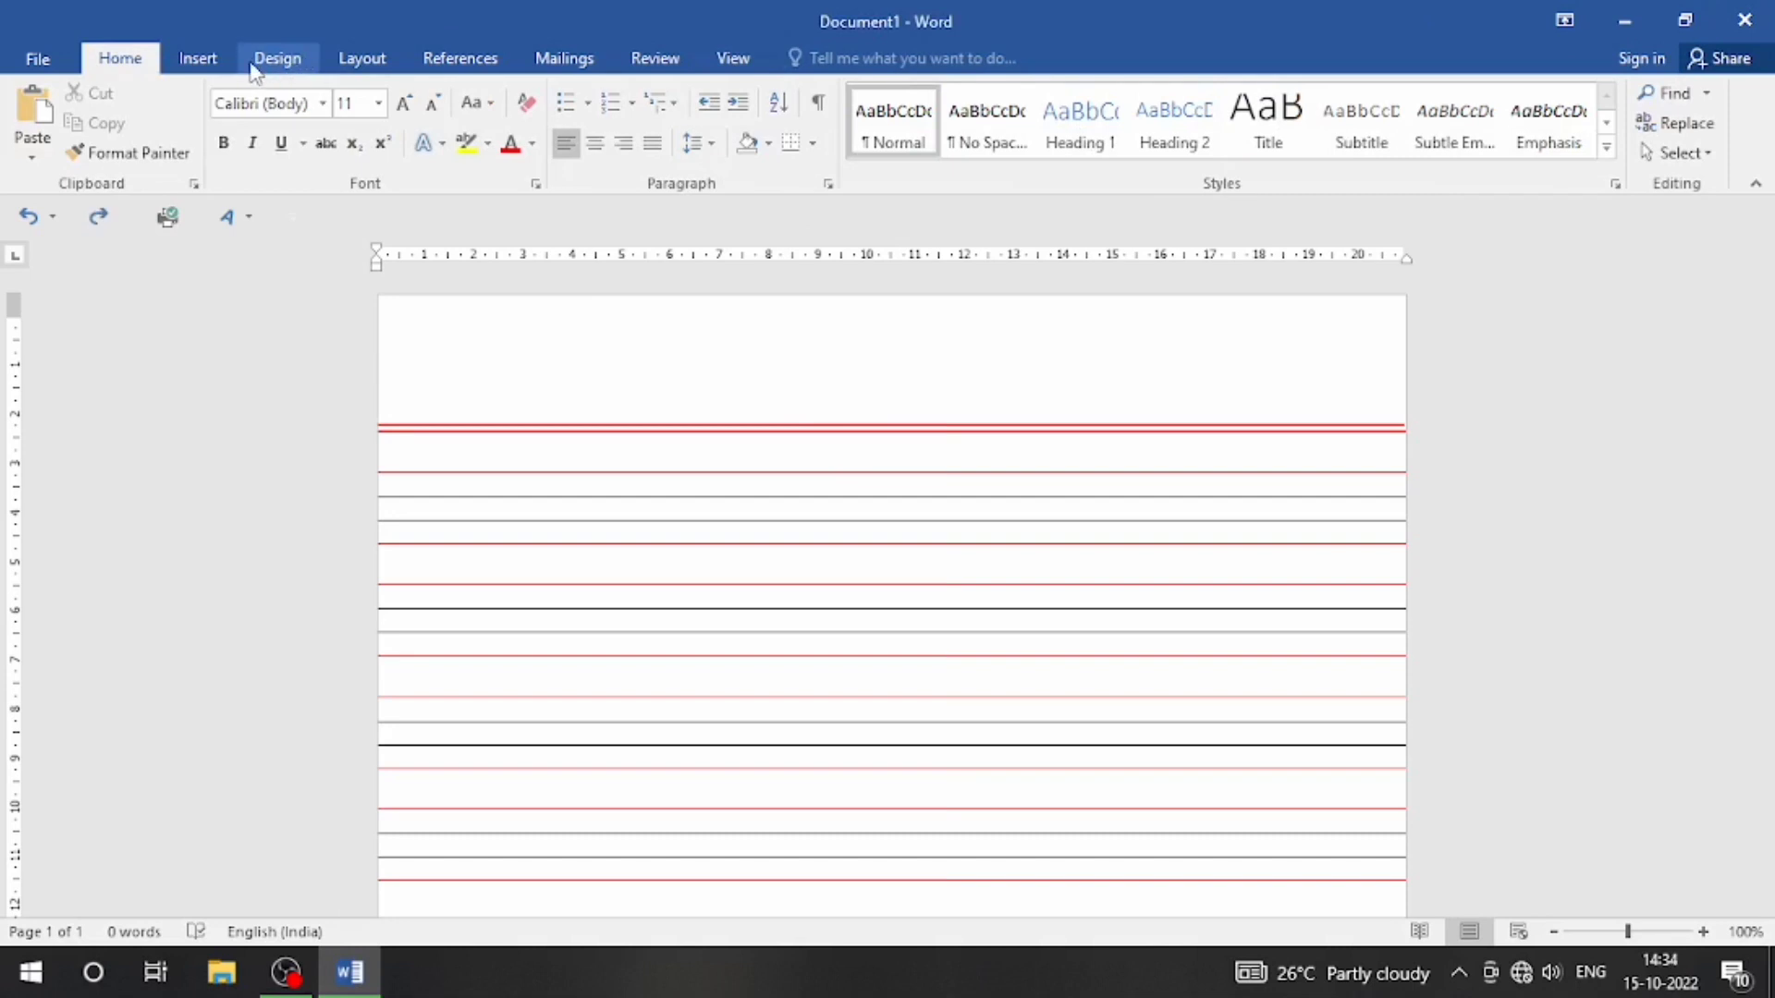
- Draw a vertical margin line about 29.66 cm tall down the whole page, about 3 cm from its left edge
{"action": "left_click", "coordinate": [198, 58]}
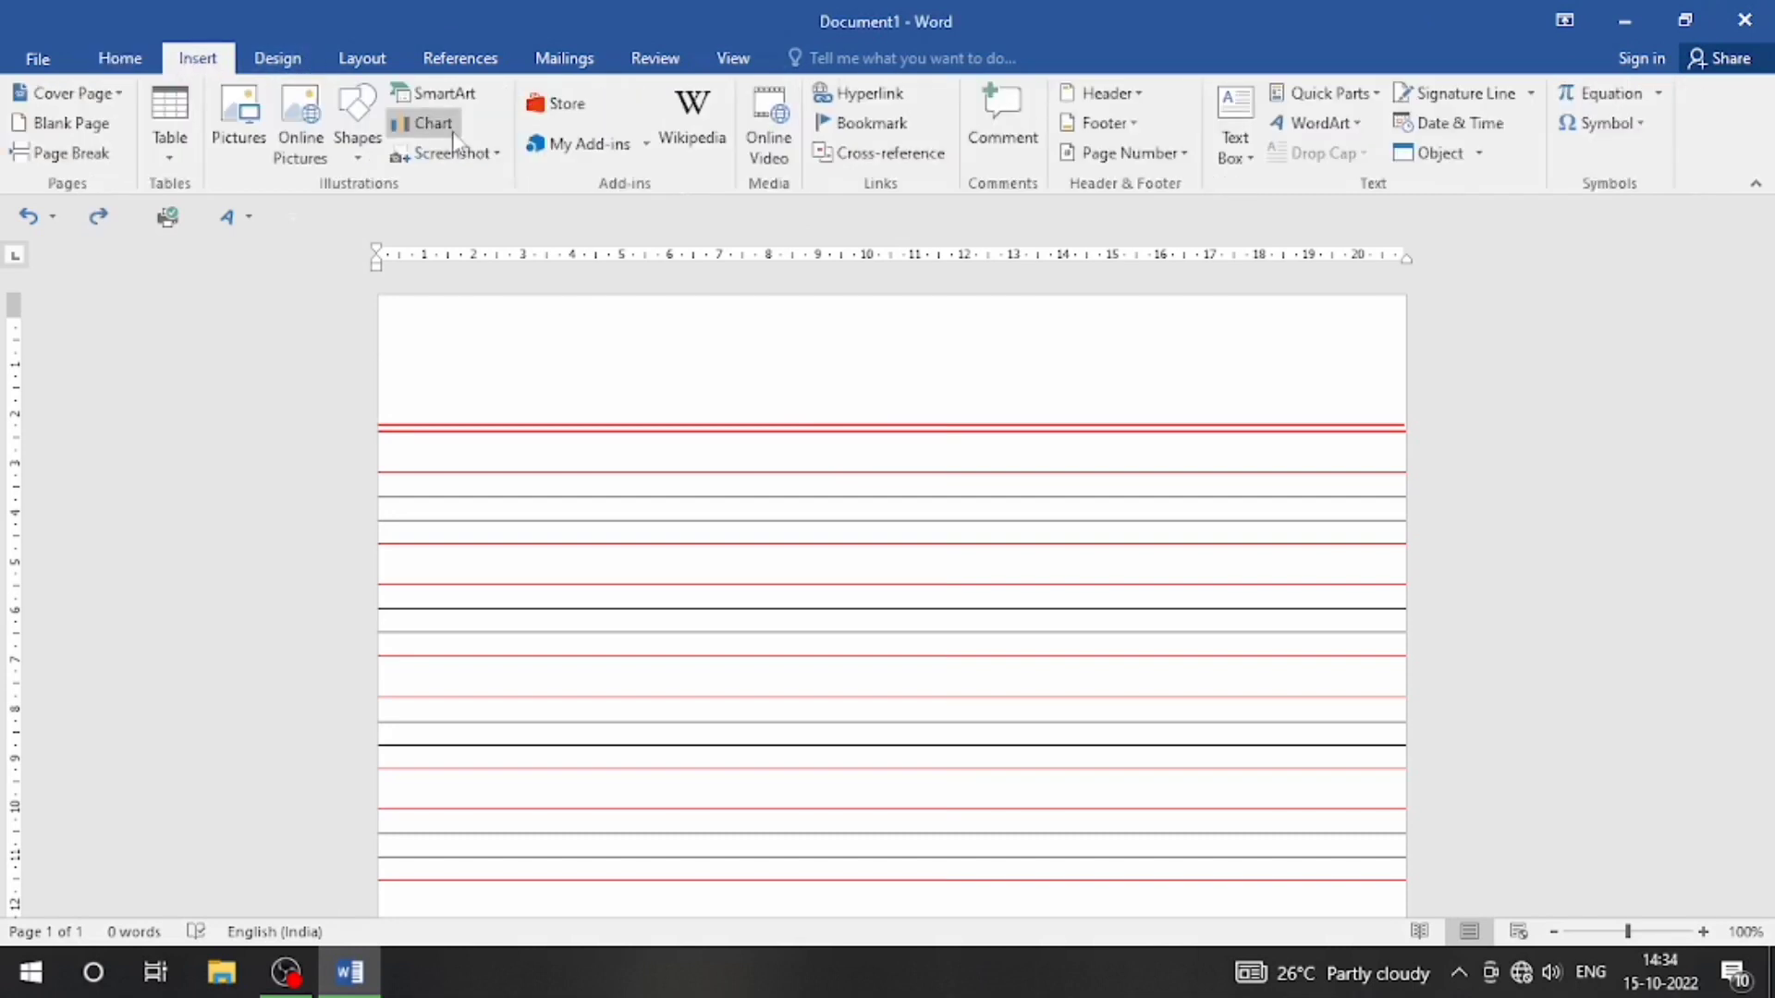
{"action": "left_click", "coordinate": [367, 159]}
{"action": "left_click", "coordinate": [374, 218]}
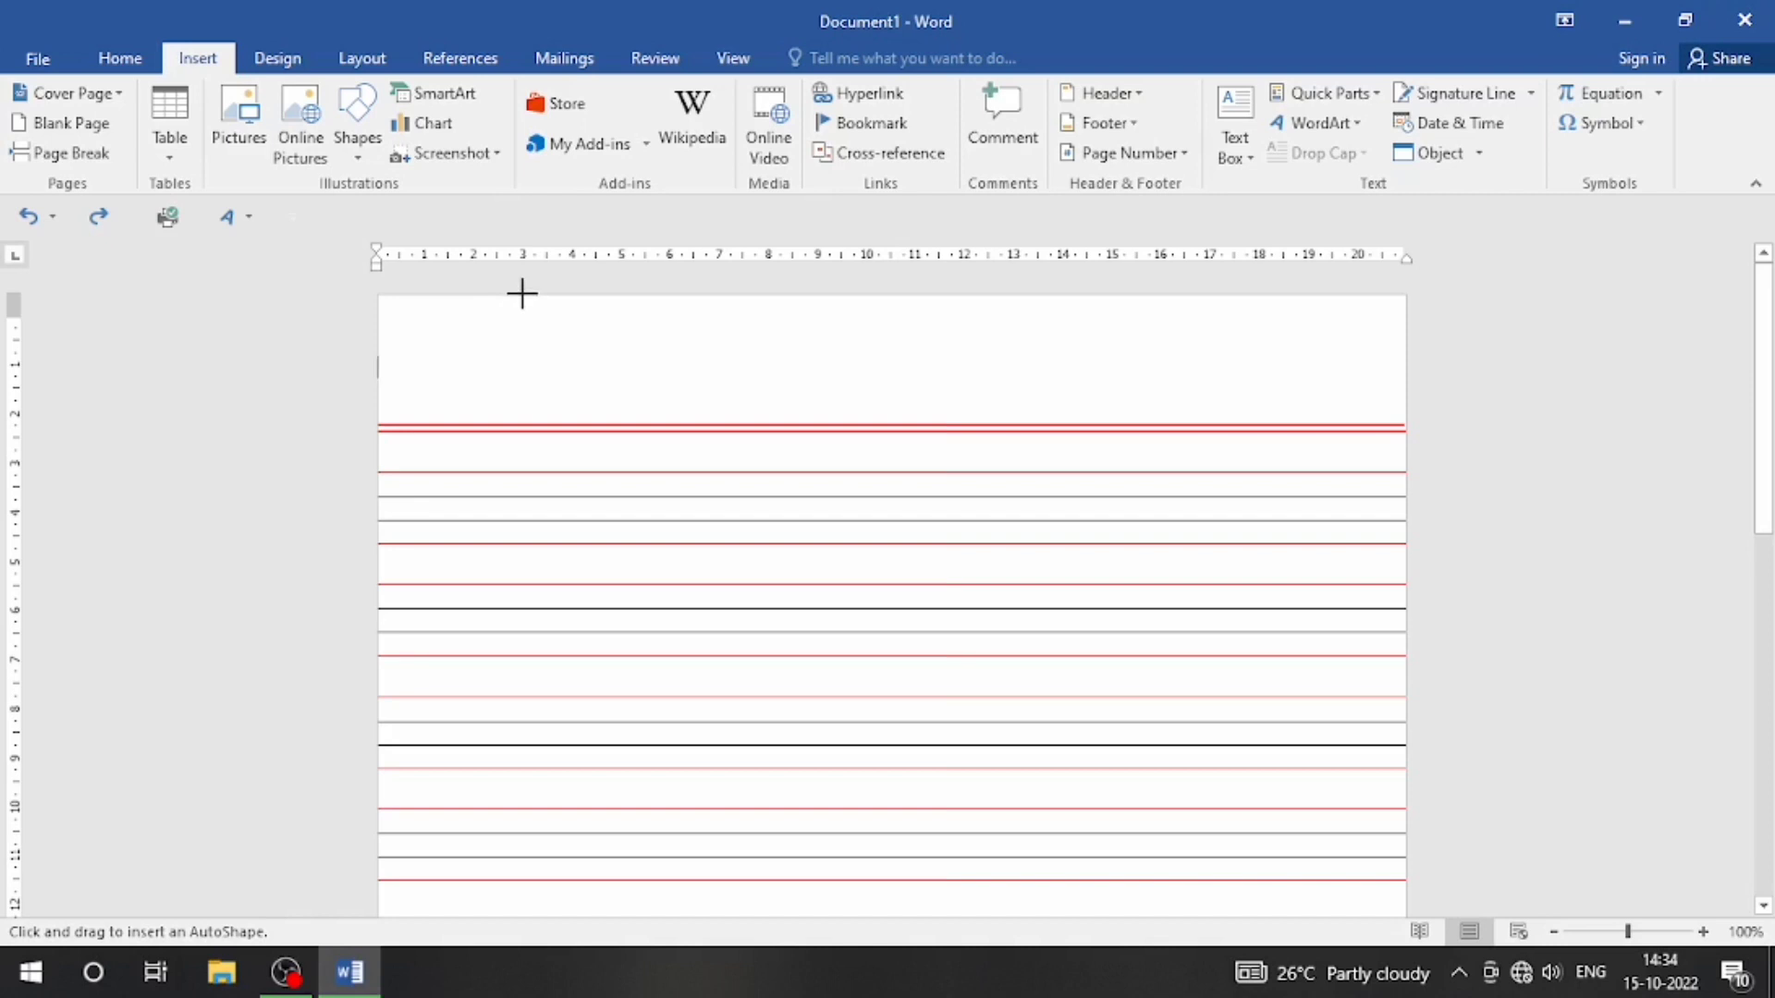
{"action": "mouse_move", "coordinate": [522, 294]}
{"action": "left_mouse_down"}
{"action": "mouse_move", "coordinate": [514, 543]}
{"action": "mouse_move", "coordinate": [459, 851]}
{"action": "mouse_move", "coordinate": [470, 989]}
{"action": "mouse_move", "coordinate": [475, 832]}
{"action": "mouse_move", "coordinate": [481, 961]}
{"action": "mouse_move", "coordinate": [496, 958]}
{"action": "mouse_move", "coordinate": [491, 852]}
{"action": "mouse_move", "coordinate": [491, 887]}
{"action": "mouse_move", "coordinate": [508, 890]}
{"action": "left_mouse_up"}
{"action": "scroll", "coordinate": [632, 732], "scroll_direction": "up", "scroll_amount": 10}
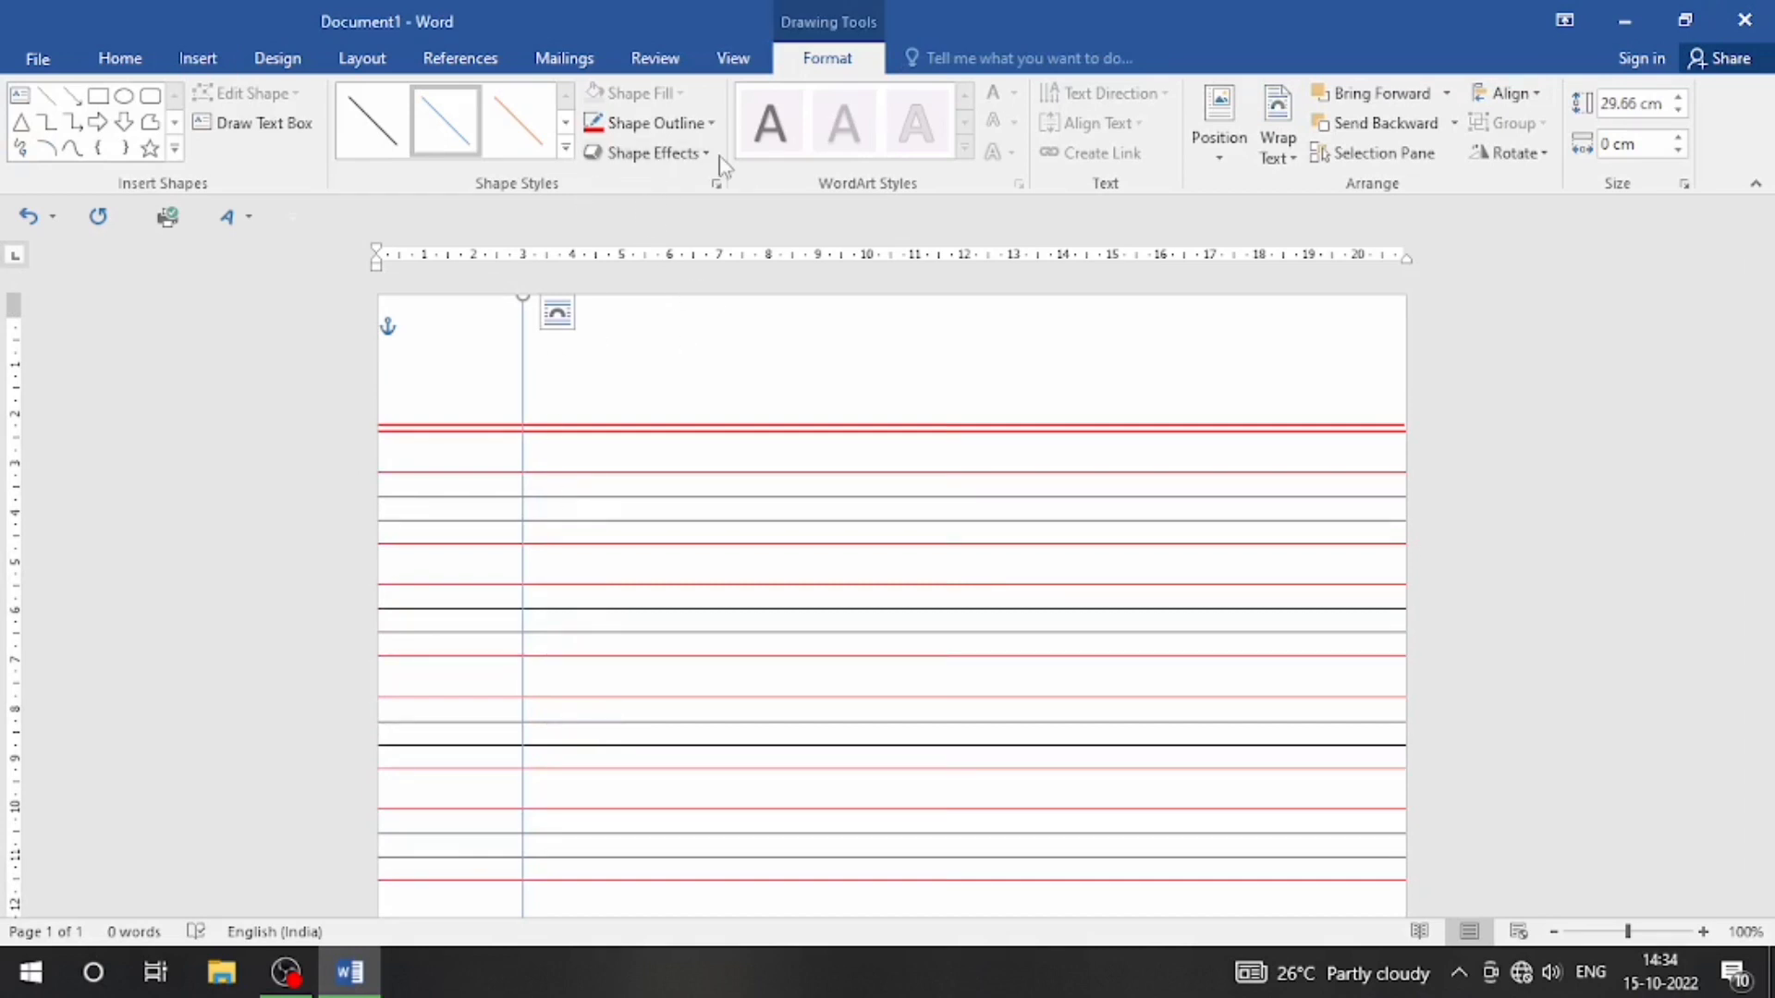
- Set the vertical margin line's outline to 1½ pt weight and standard red
{"action": "left_click", "coordinate": [682, 123]}
{"action": "mouse_move", "coordinate": [760, 422]}
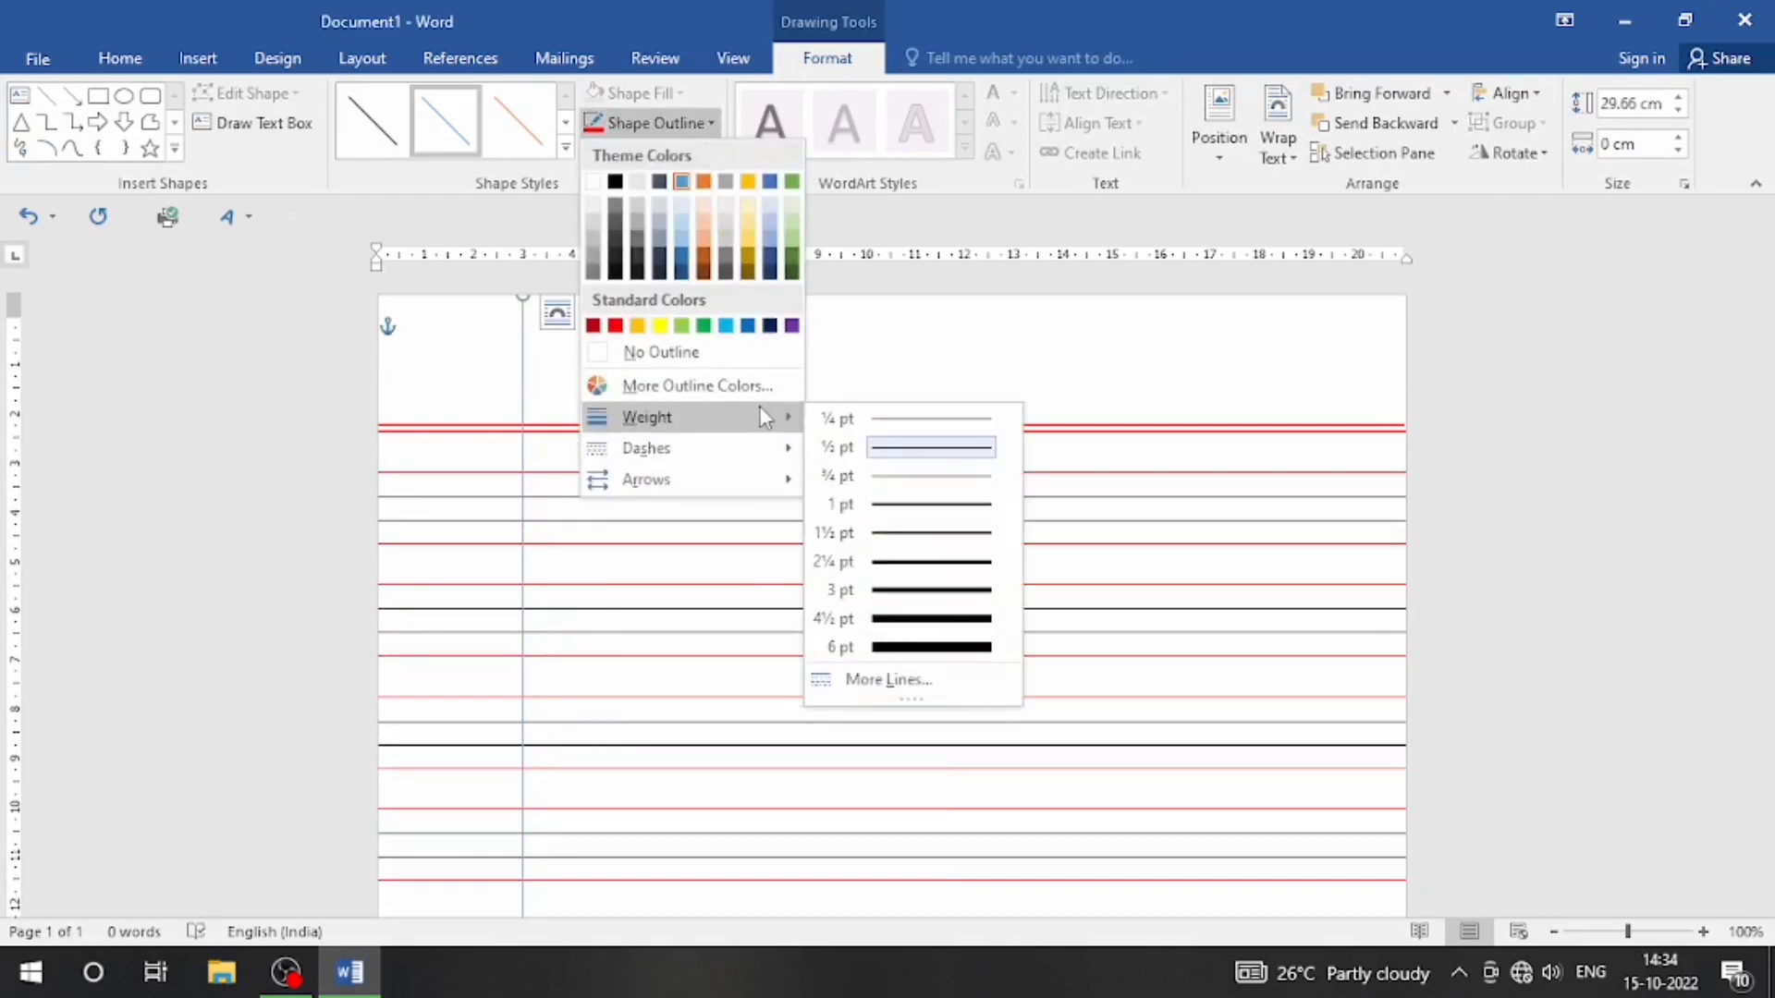
{"action": "left_click", "coordinate": [966, 535]}
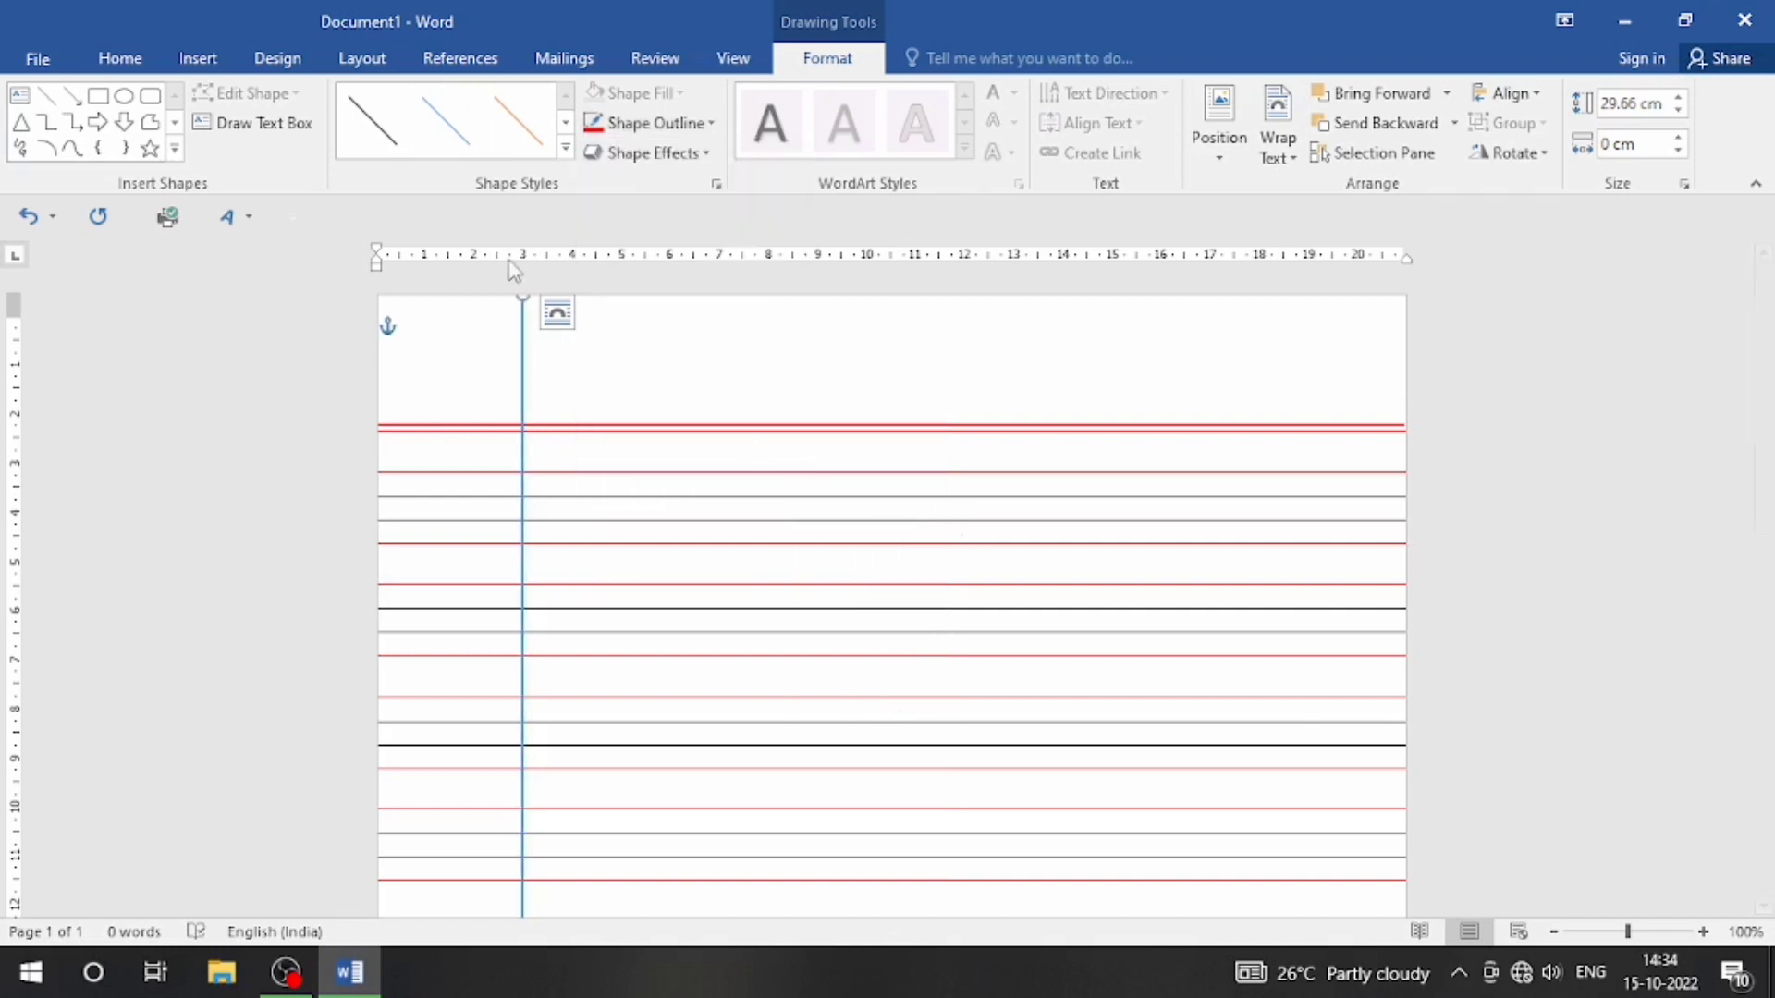
{"action": "left_click", "coordinate": [601, 123]}
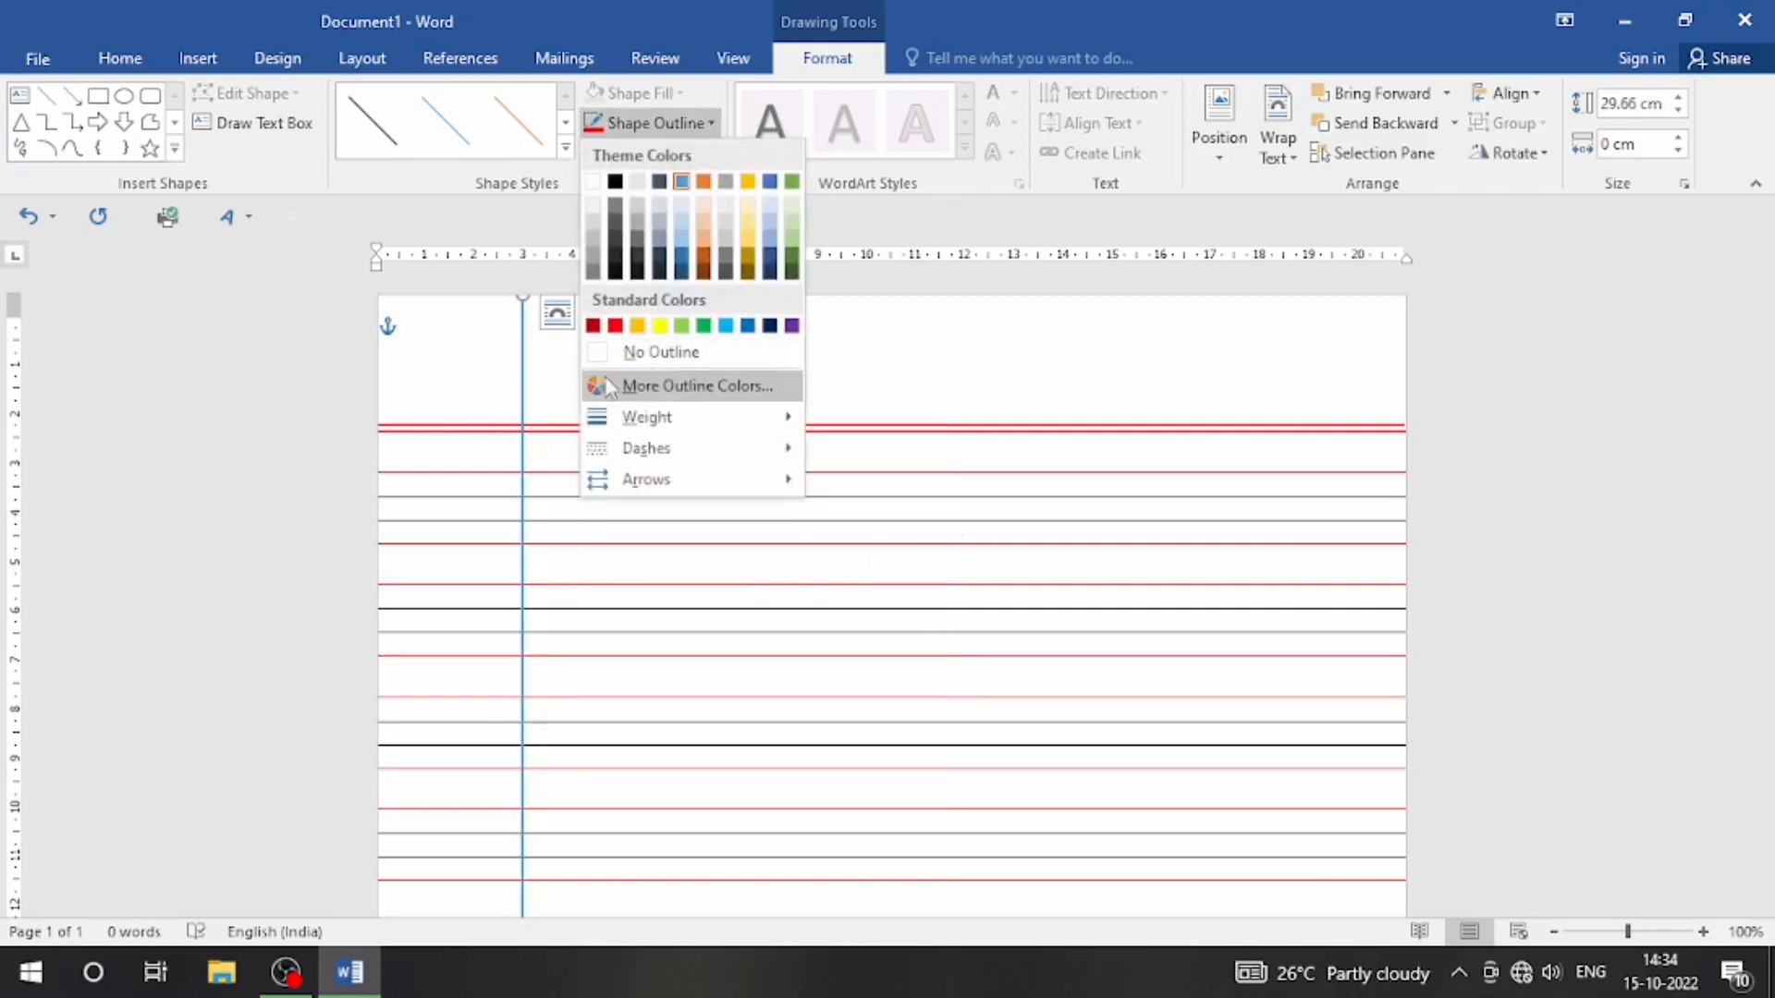
{"action": "left_click", "coordinate": [615, 326]}
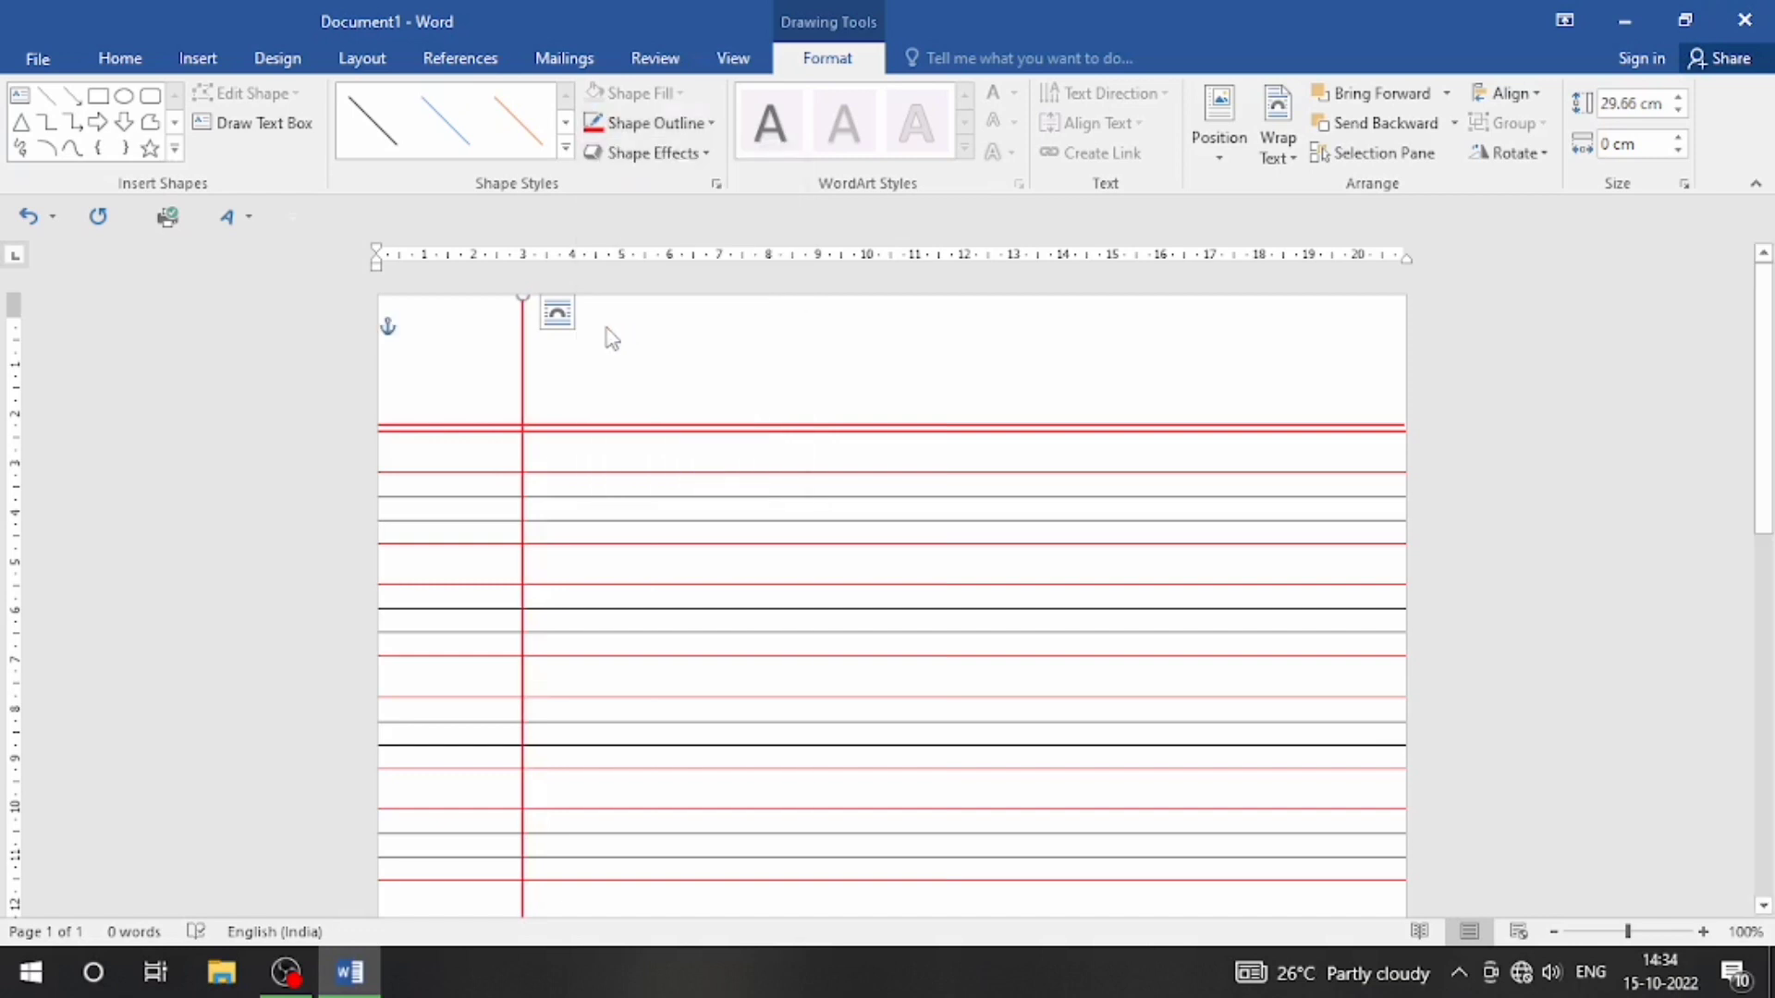
- Duplicate the red margin line and align the copy just left of the original to form a full-height double line
{"action": "key", "text": "ctrl+d"}
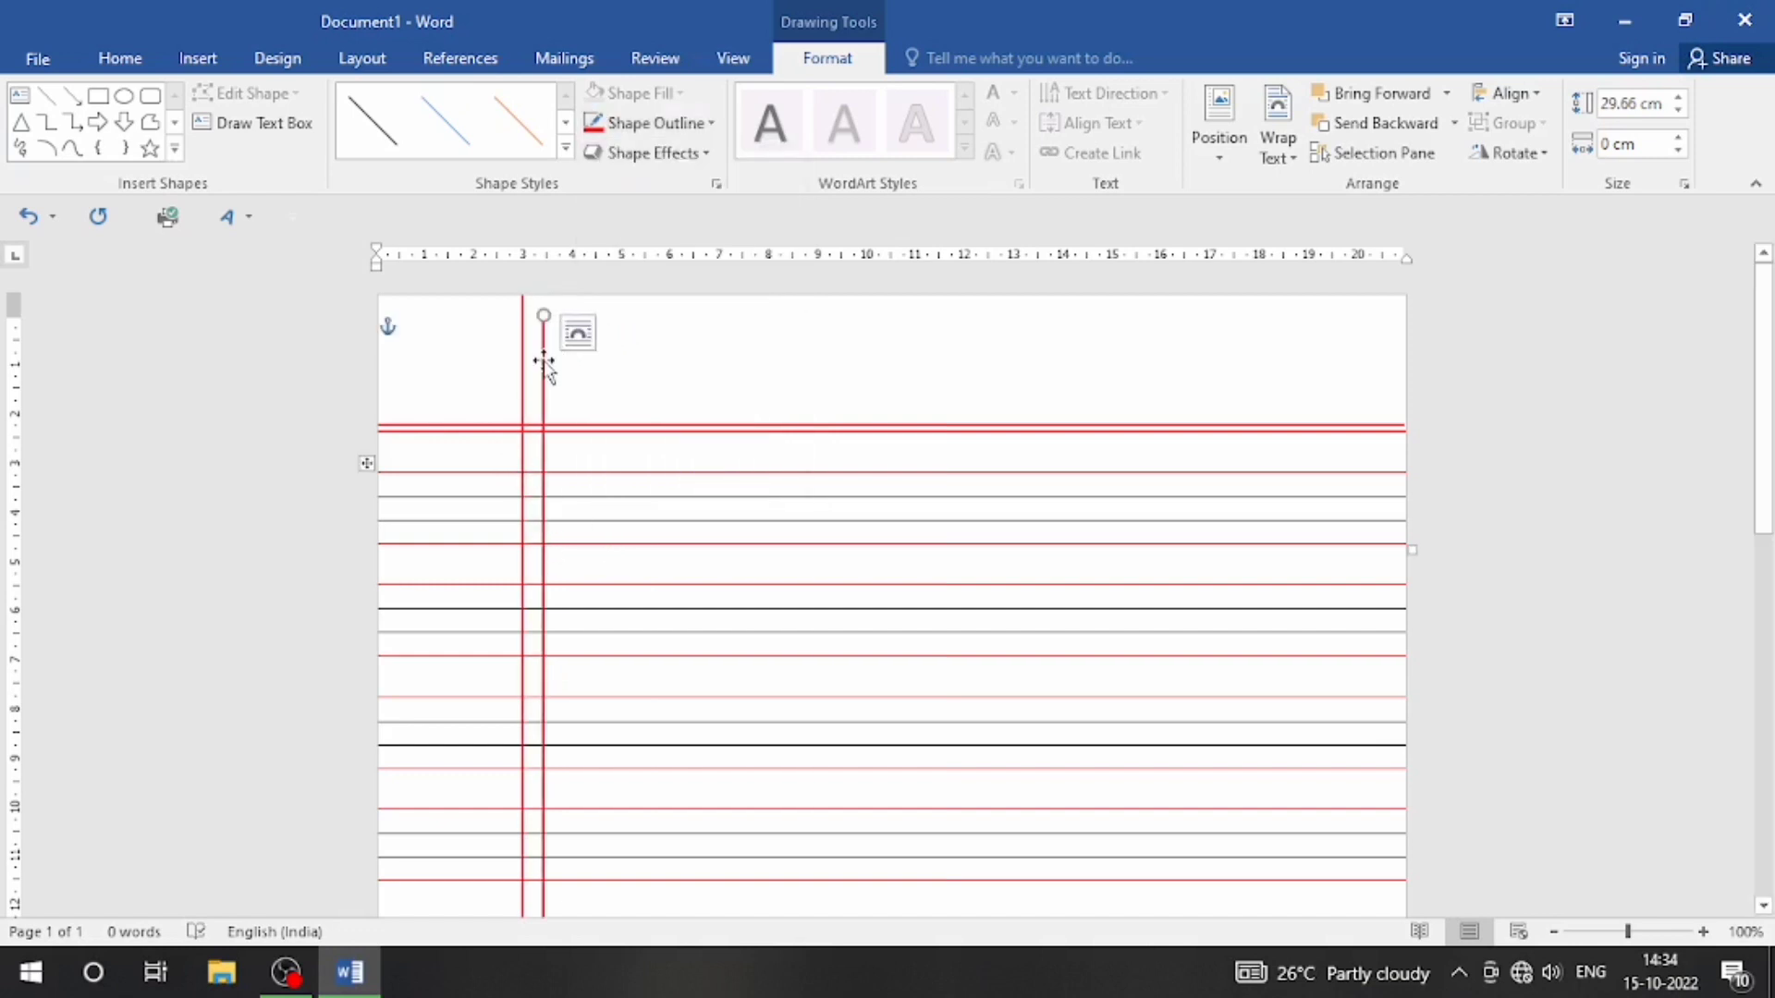
{"action": "left_click_drag", "start_coordinate": [543, 360], "coordinate": [514, 346]}
{"action": "key", "text": "Right"}
{"action": "key", "text": "Right"}
{"action": "key", "text": "Right"}
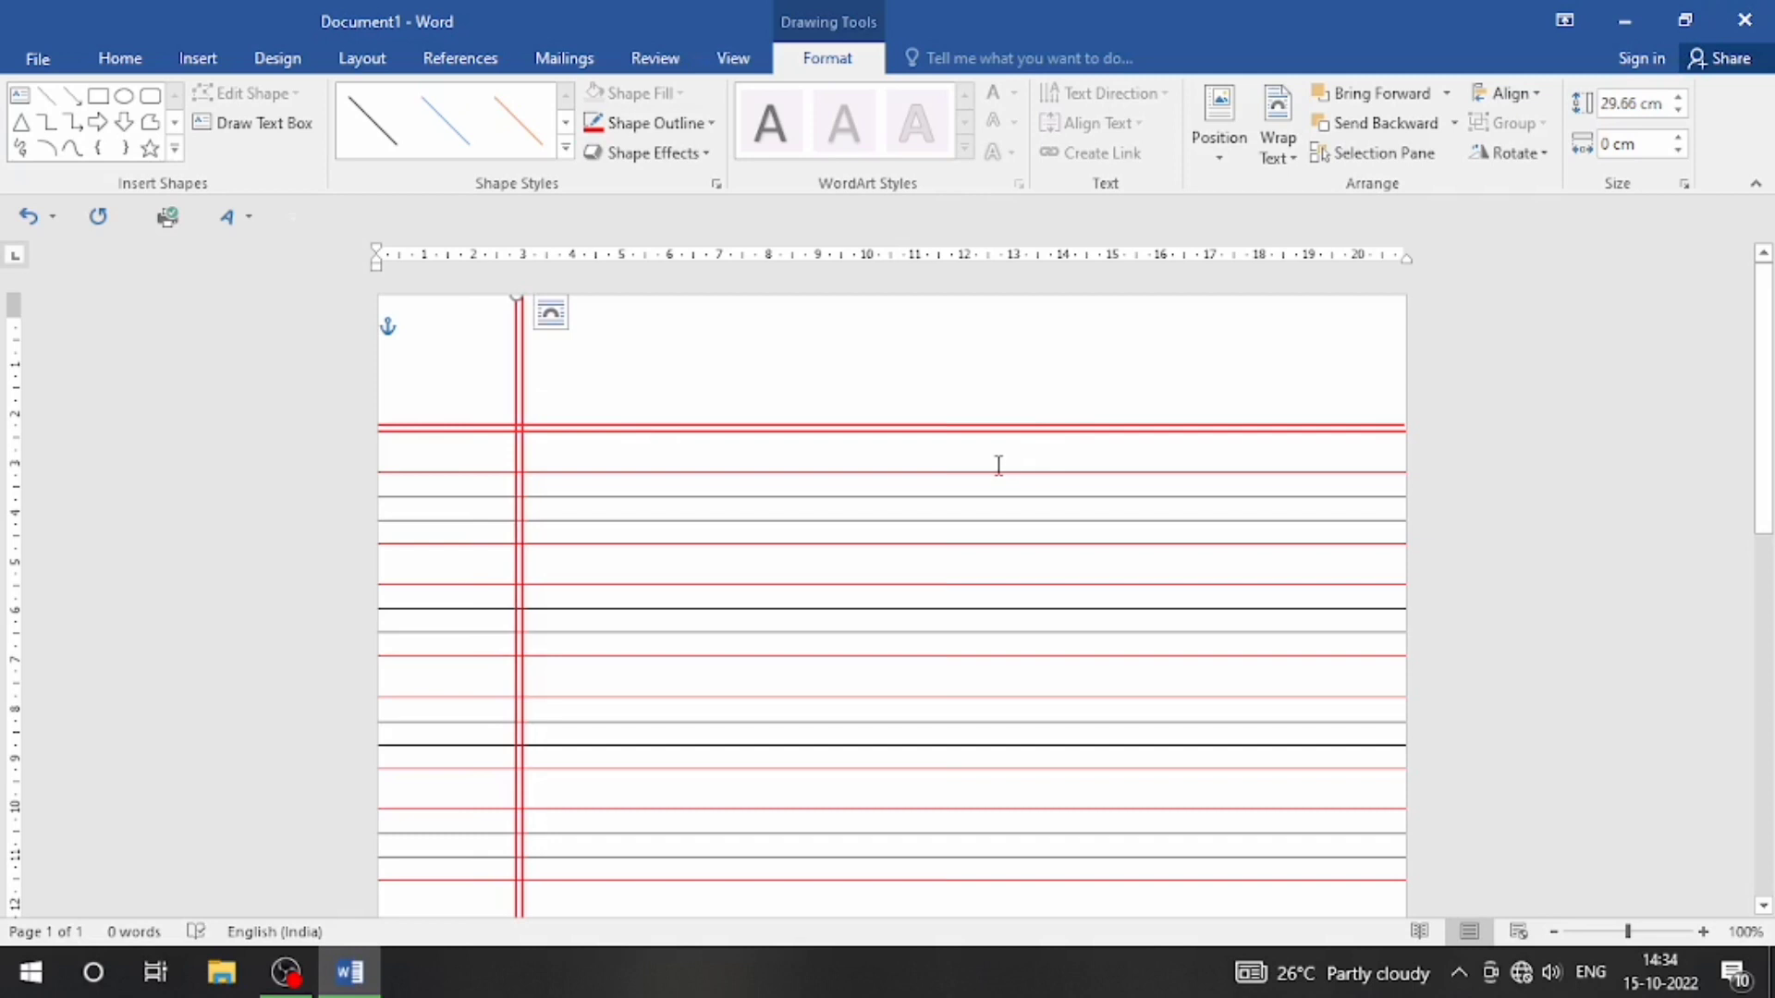
{"action": "scroll", "coordinate": [998, 465], "scroll_direction": "down", "scroll_amount": 5}
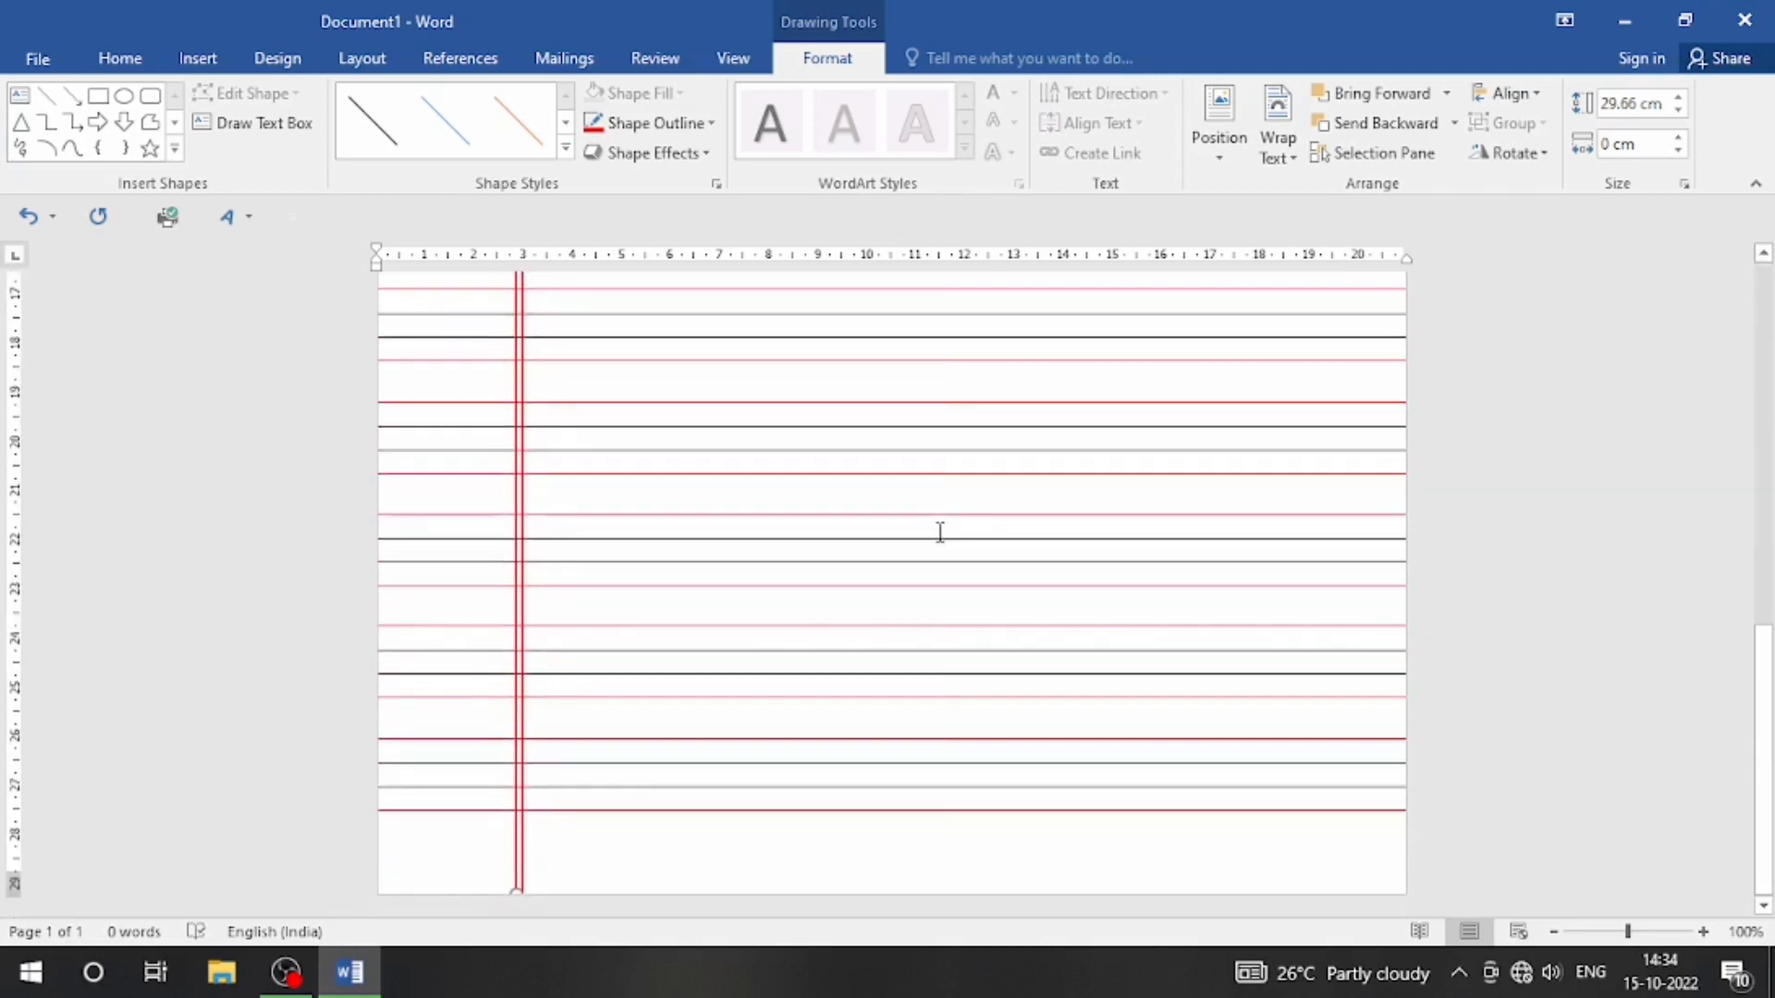
{"action": "left_click", "coordinate": [729, 849]}
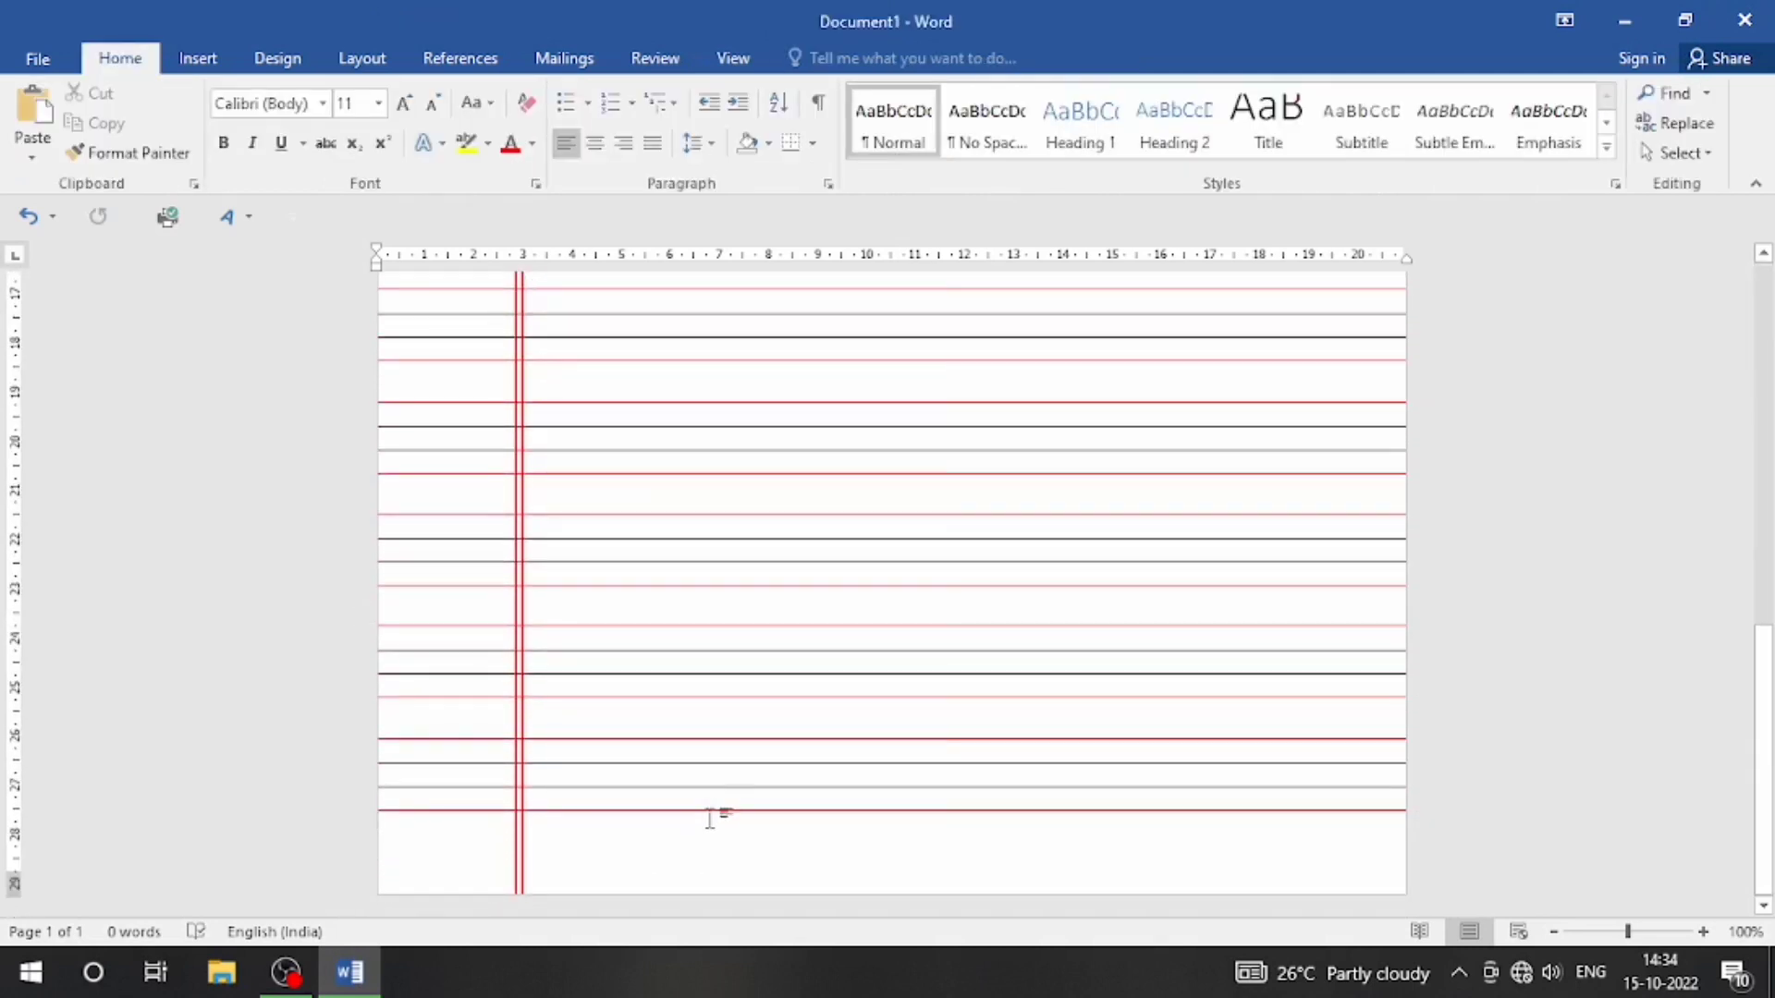
{"action": "scroll", "coordinate": [710, 818], "scroll_direction": "up", "scroll_amount": 5}
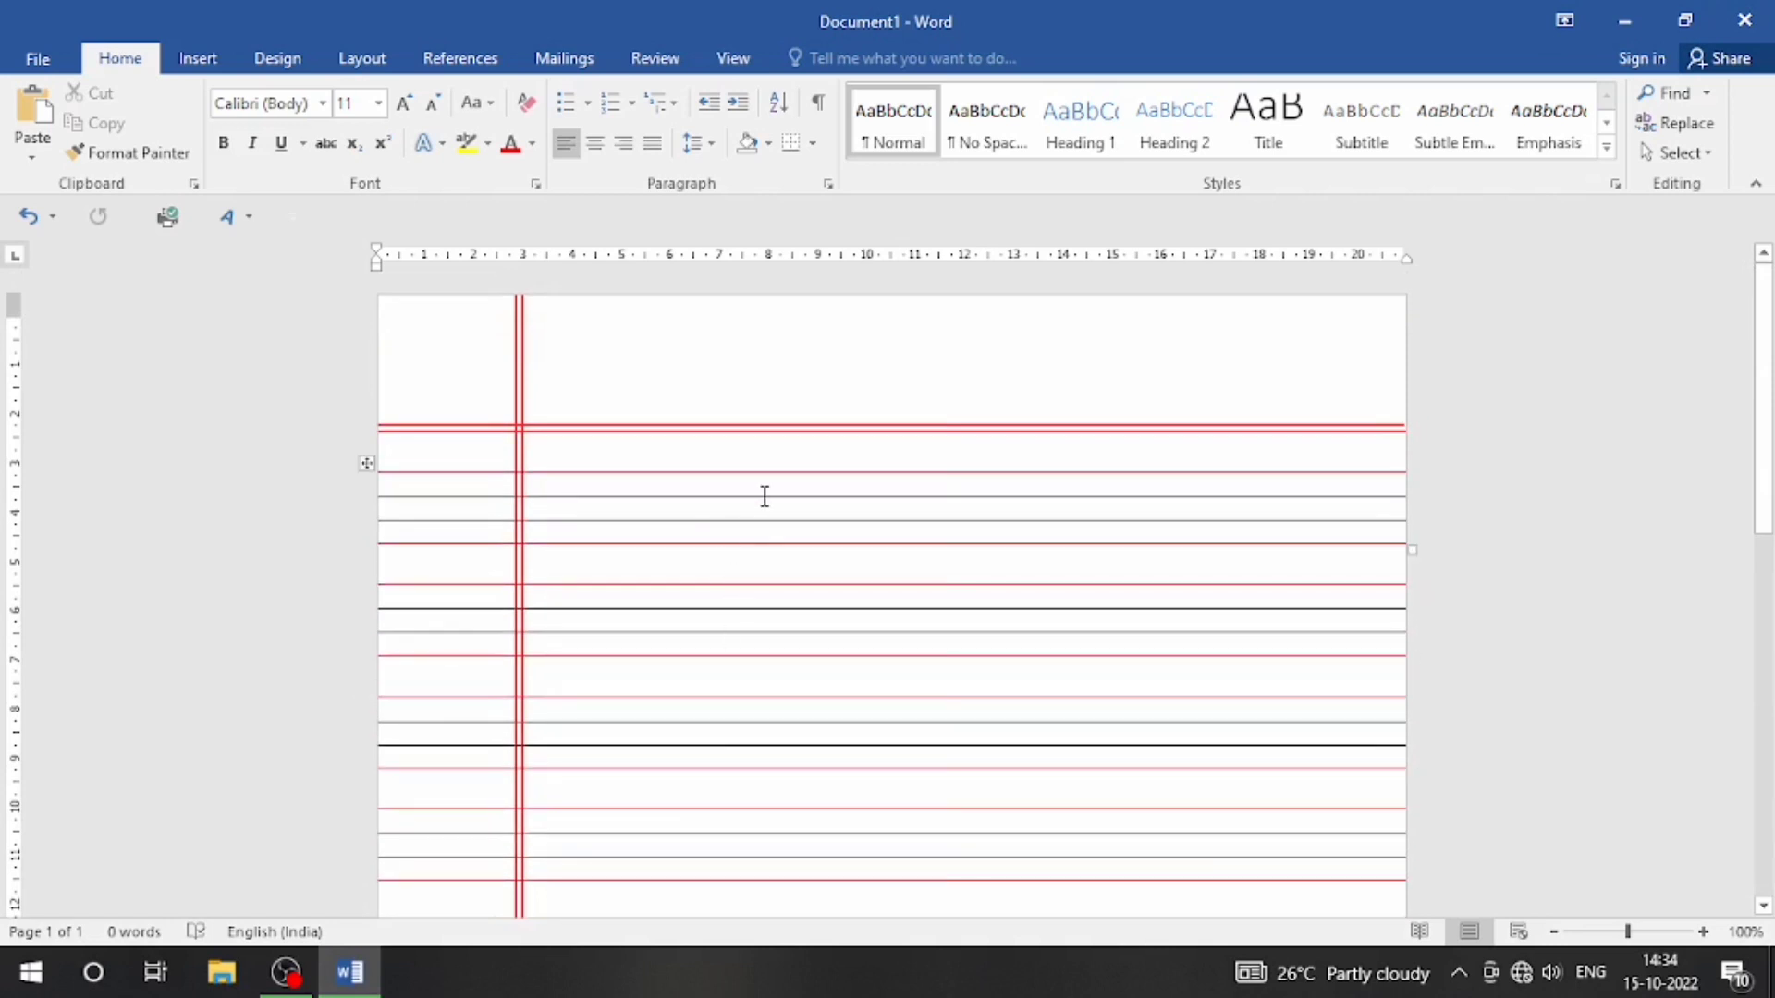
{"action": "scroll", "coordinate": [765, 497], "scroll_direction": "down", "scroll_amount": 5}
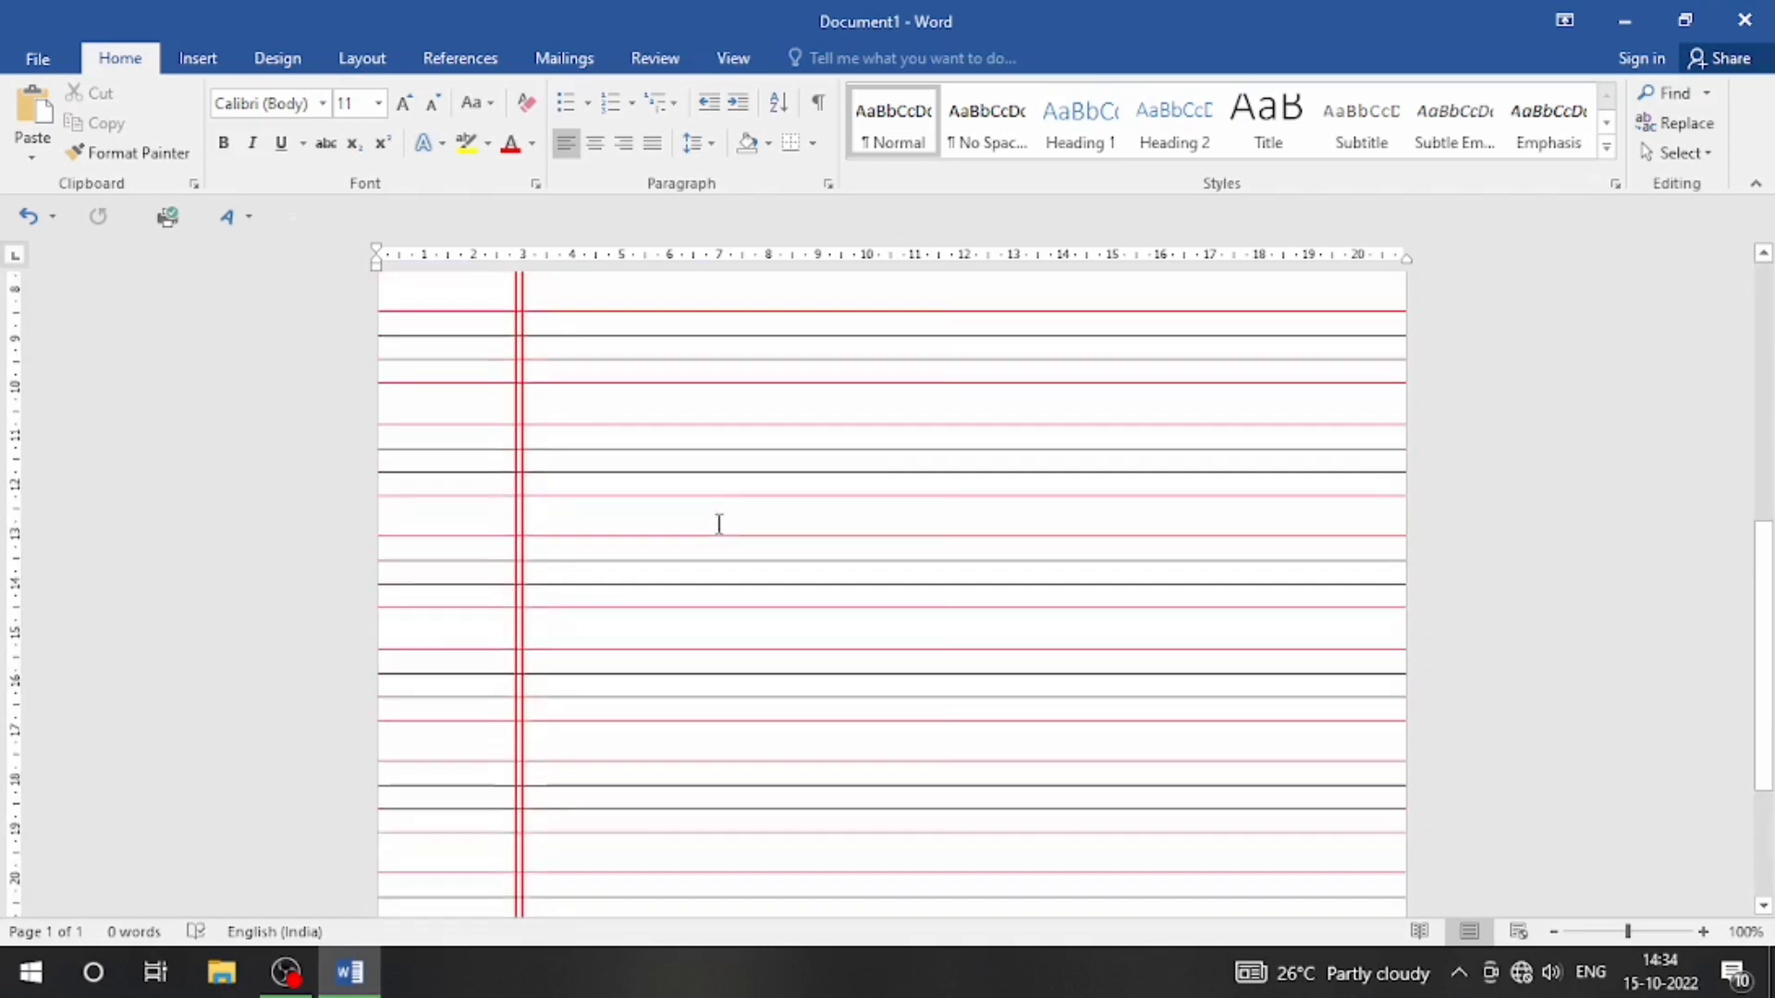
{"action": "scroll", "coordinate": [717, 523], "scroll_direction": "up", "scroll_amount": 5}
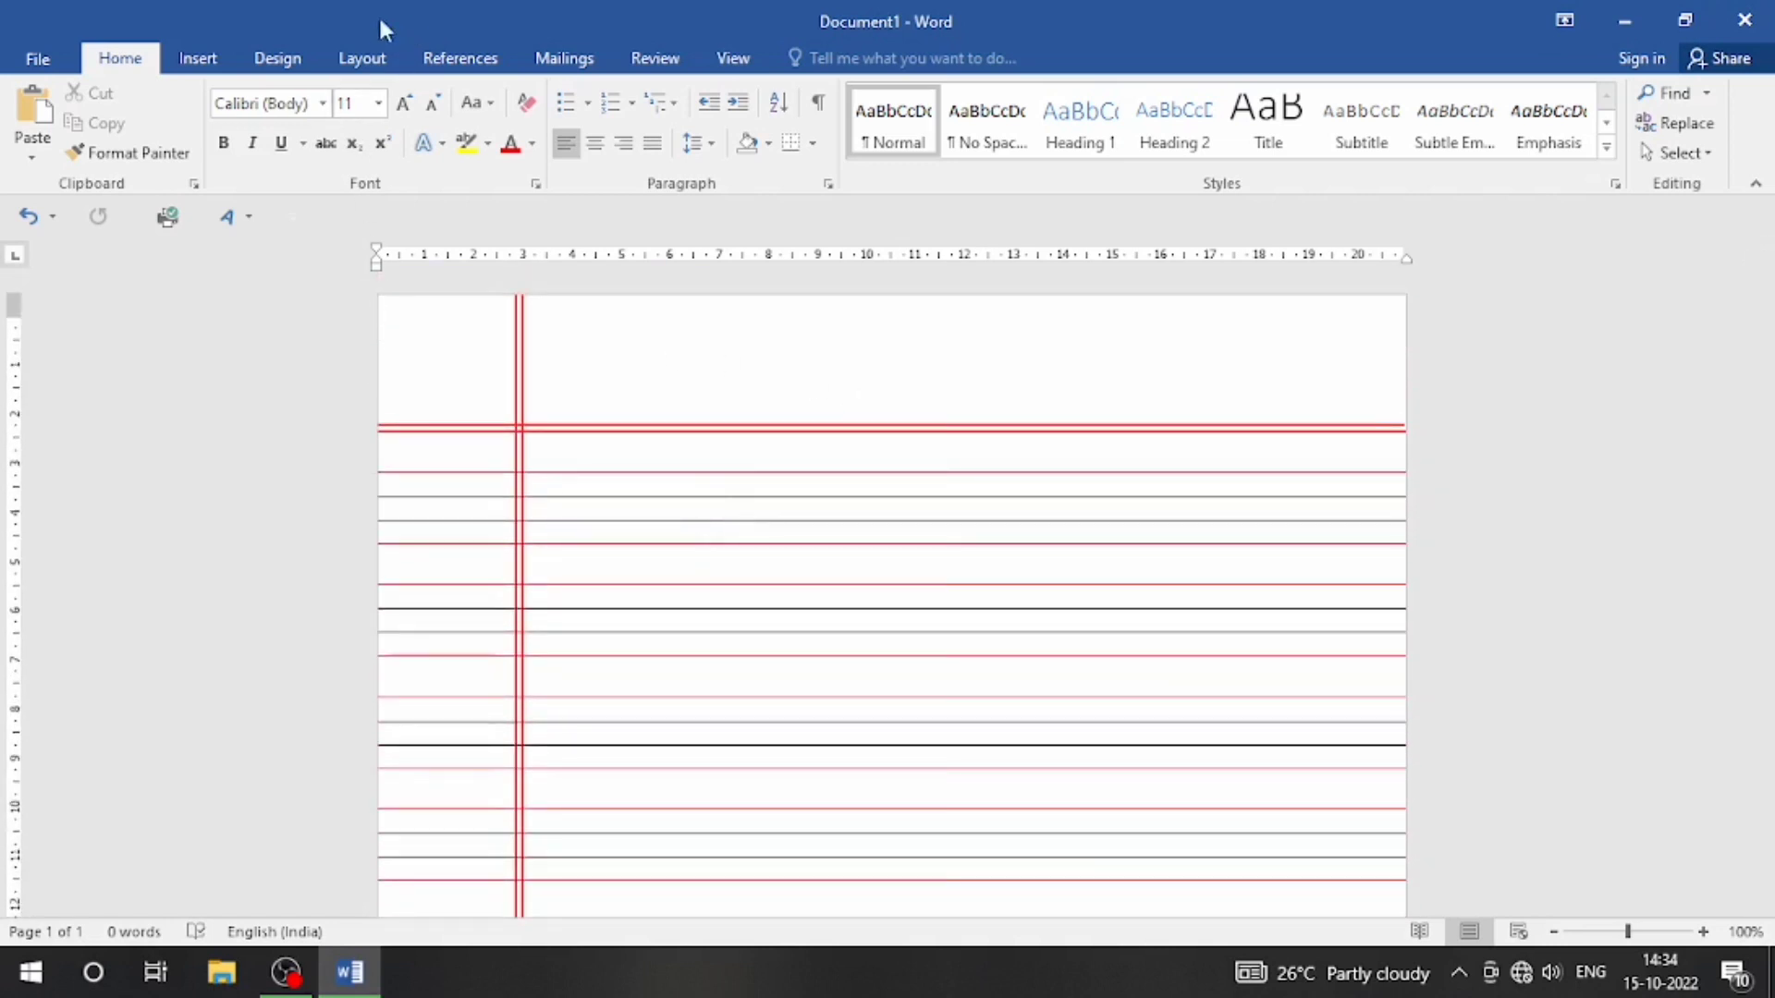
- Draw a flowchart decision diamond about 1.72 cm high and 6.24 cm wide in the upper-right corner of the page header
{"action": "left_click", "coordinate": [211, 63]}
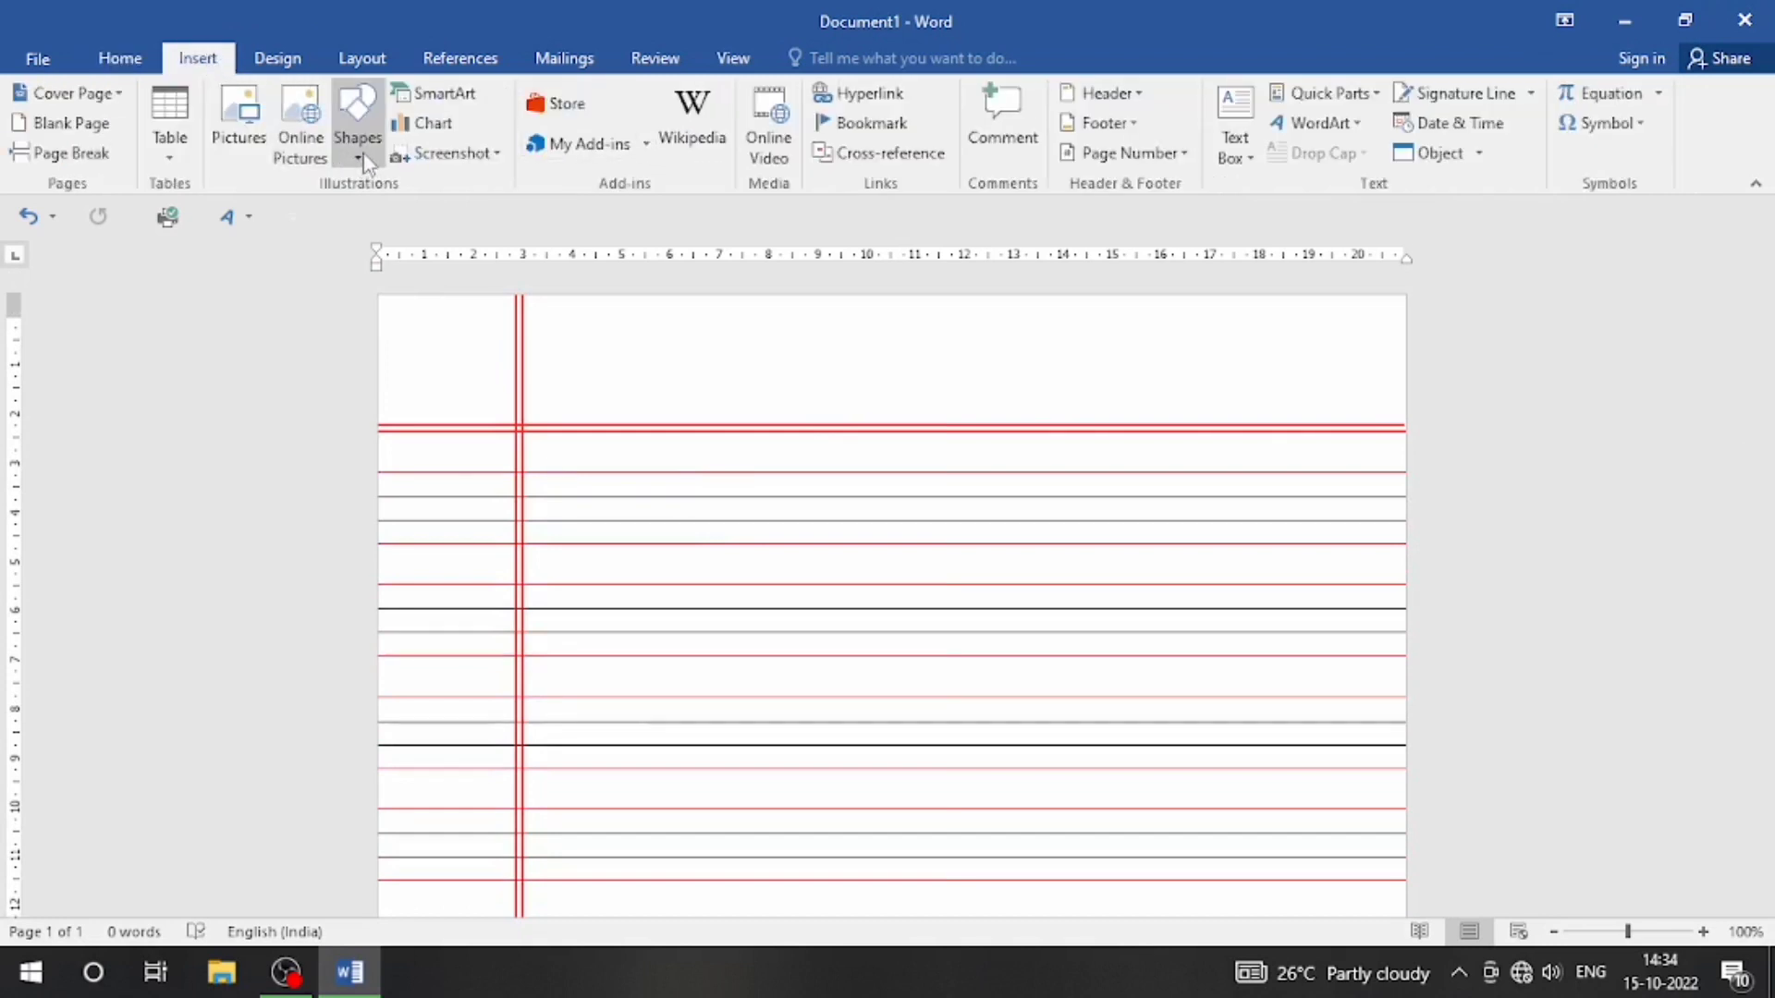
{"action": "left_click", "coordinate": [356, 124]}
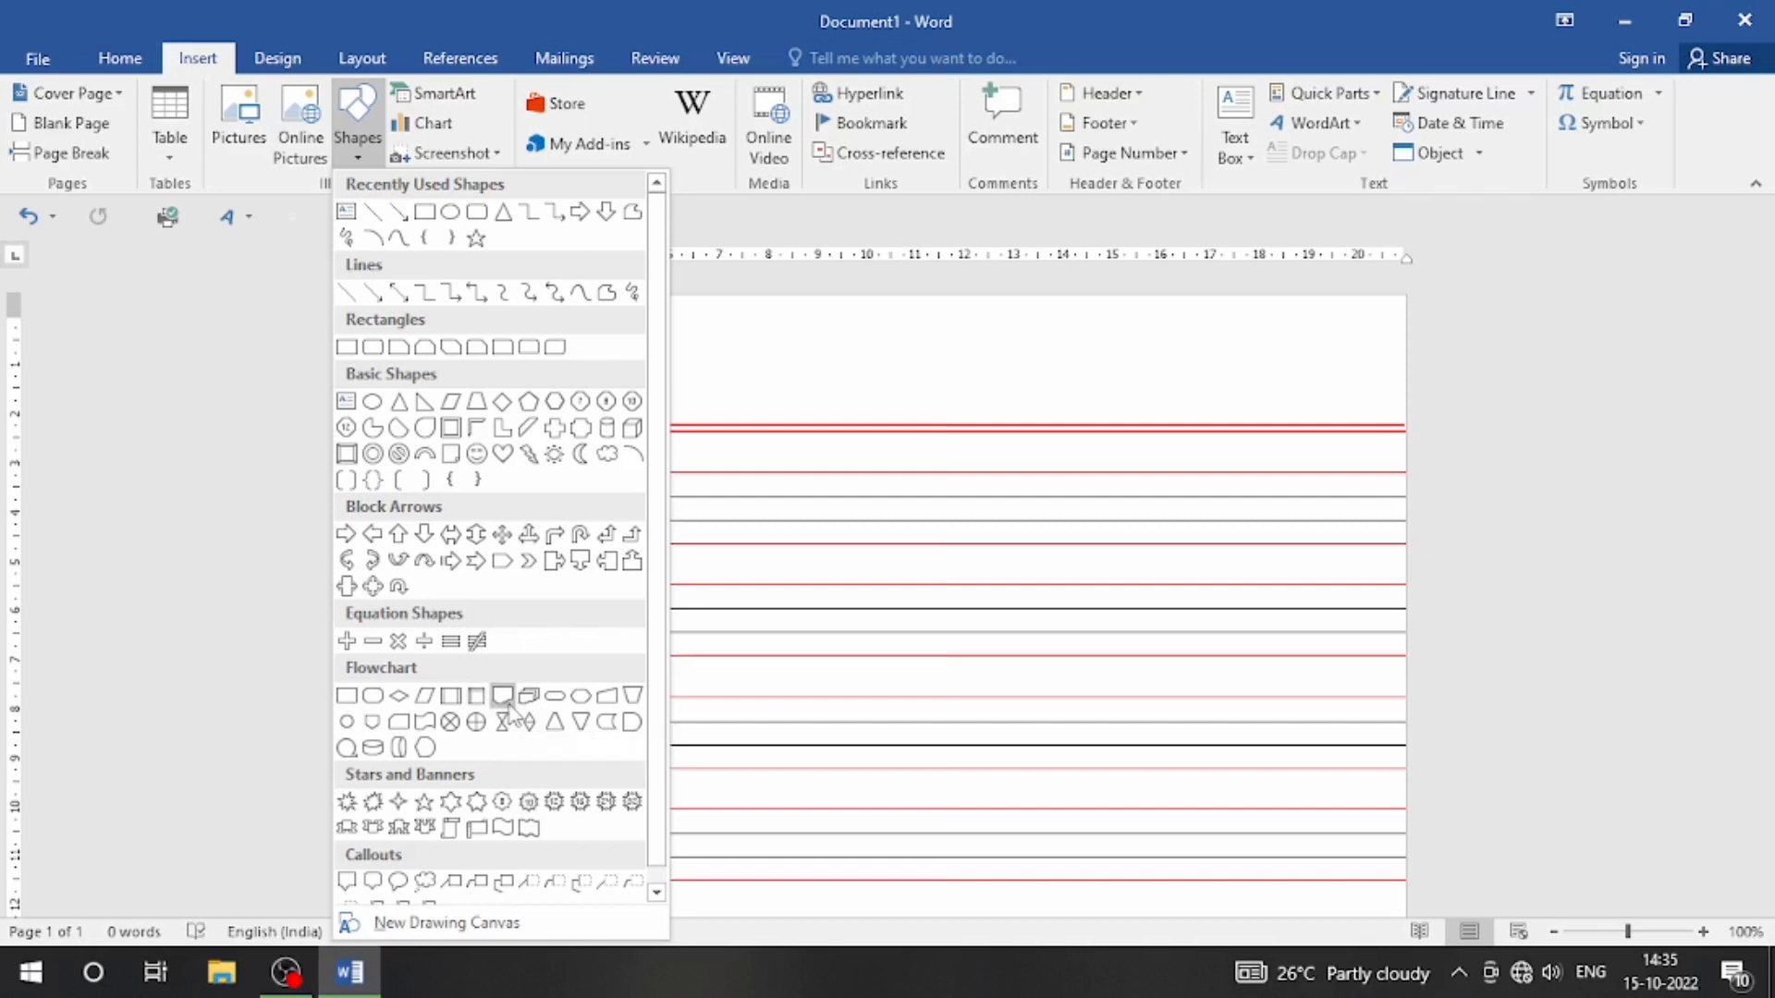
{"action": "left_click", "coordinate": [398, 705]}
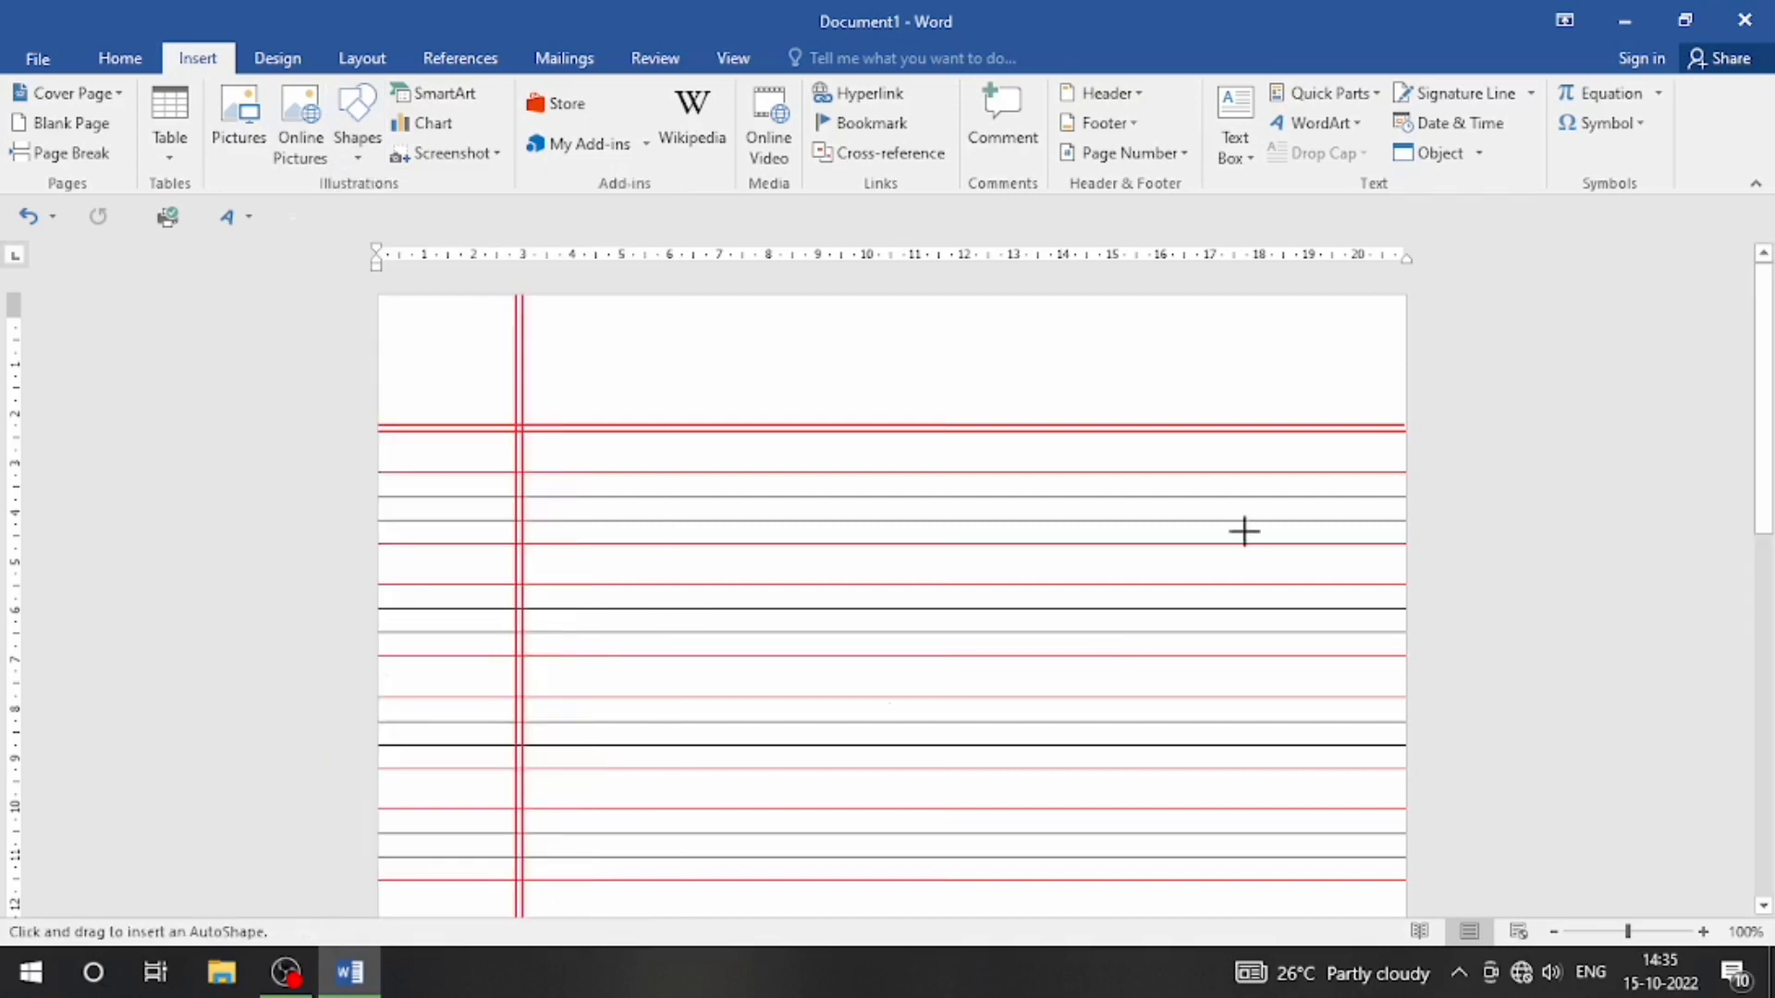
{"action": "left_click_drag", "start_coordinate": [1031, 331], "coordinate": [1304, 351]}
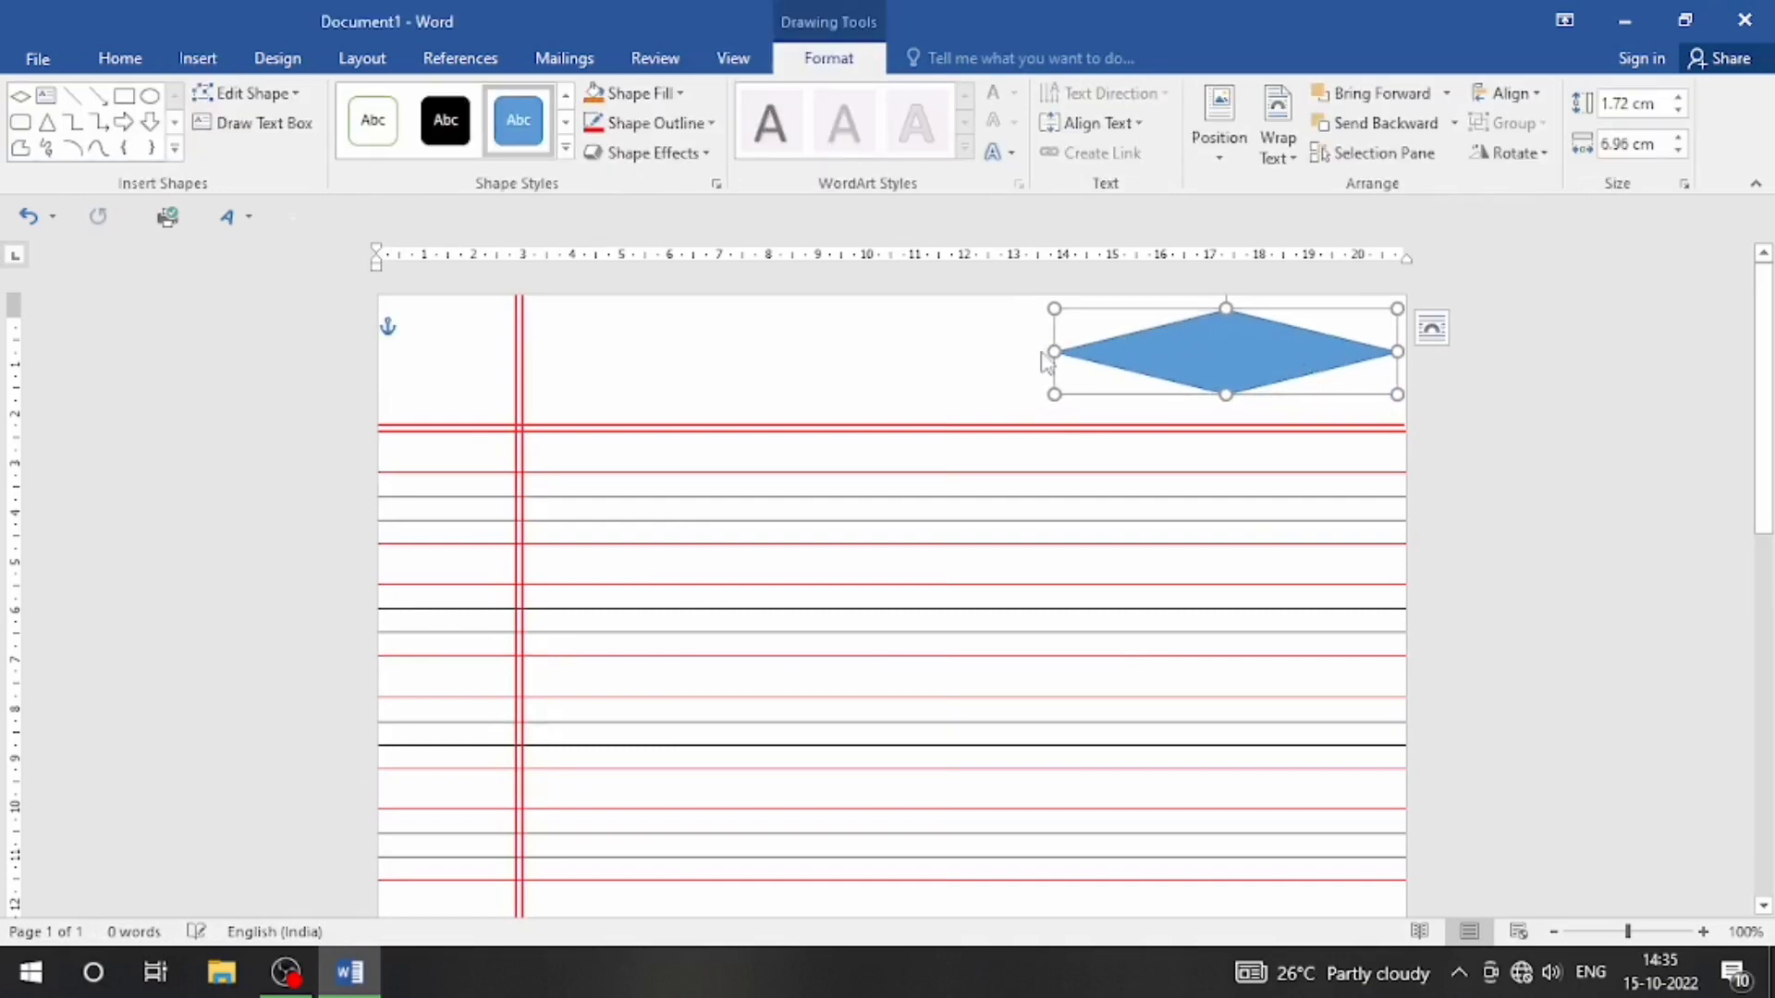
{"action": "left_click_drag", "start_coordinate": [1054, 351], "coordinate": [1089, 352]}
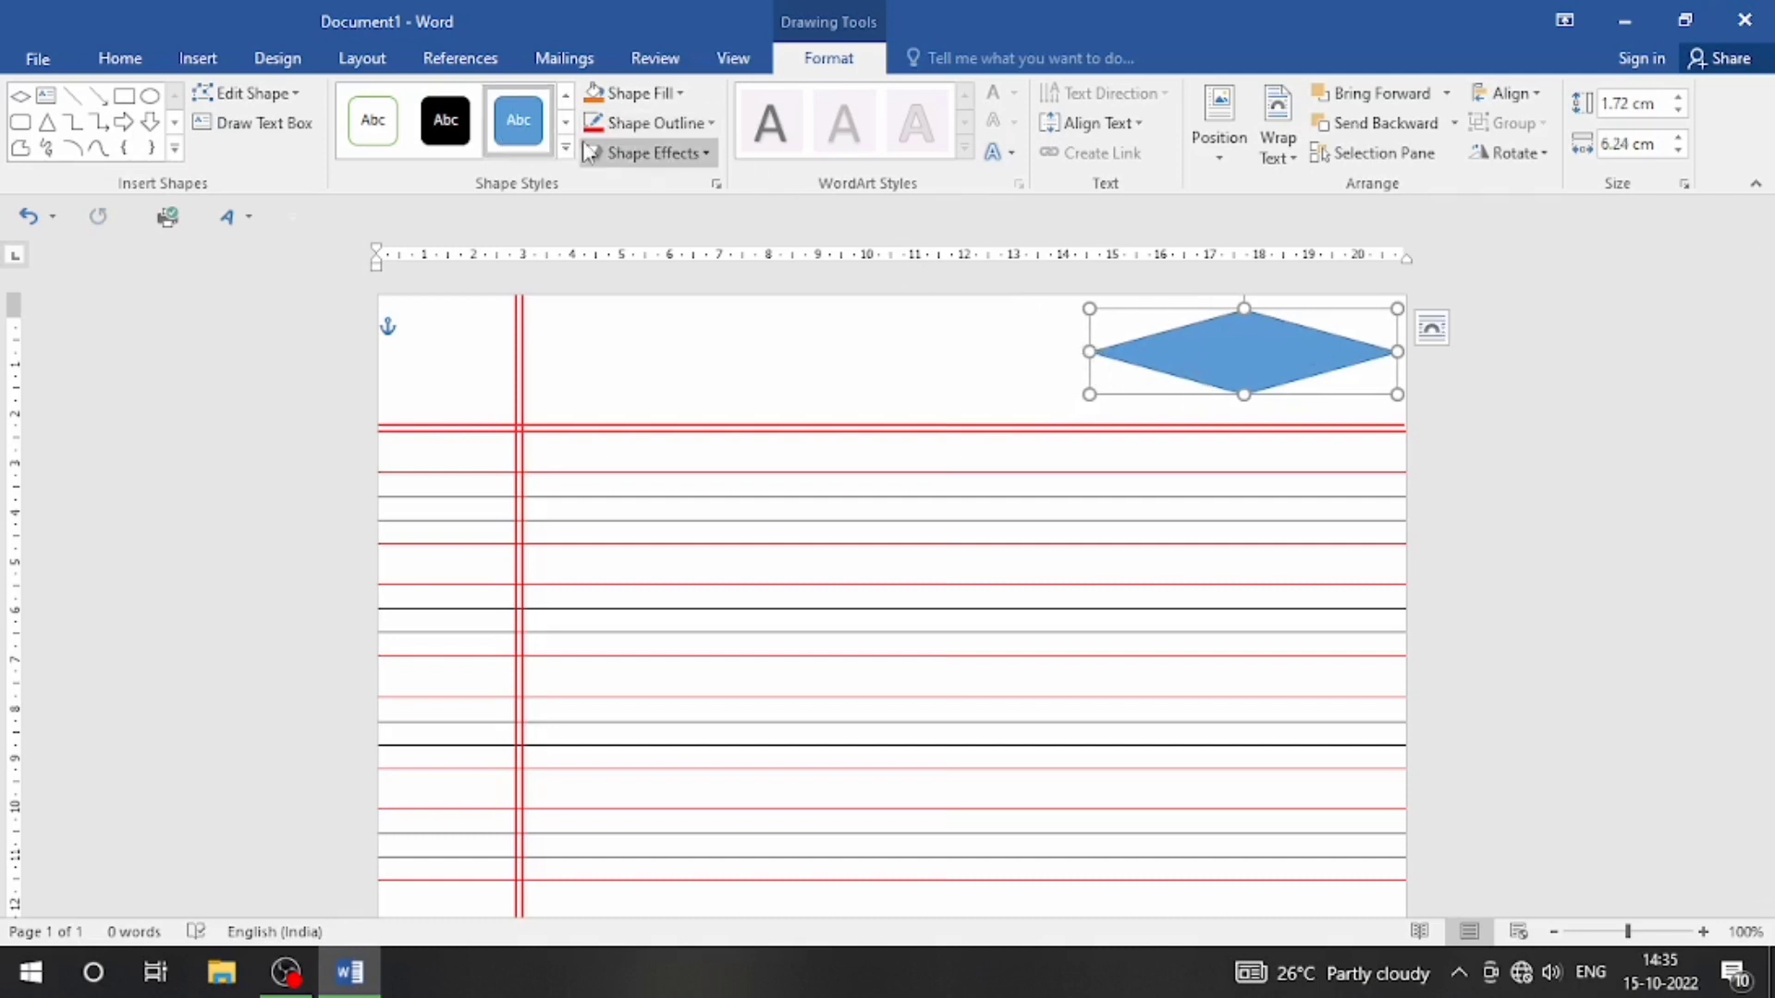
- Remove the diamond's fill and set its outline weight to 1½ pt
{"action": "left_click", "coordinate": [647, 92]}
{"action": "left_click", "coordinate": [630, 320]}
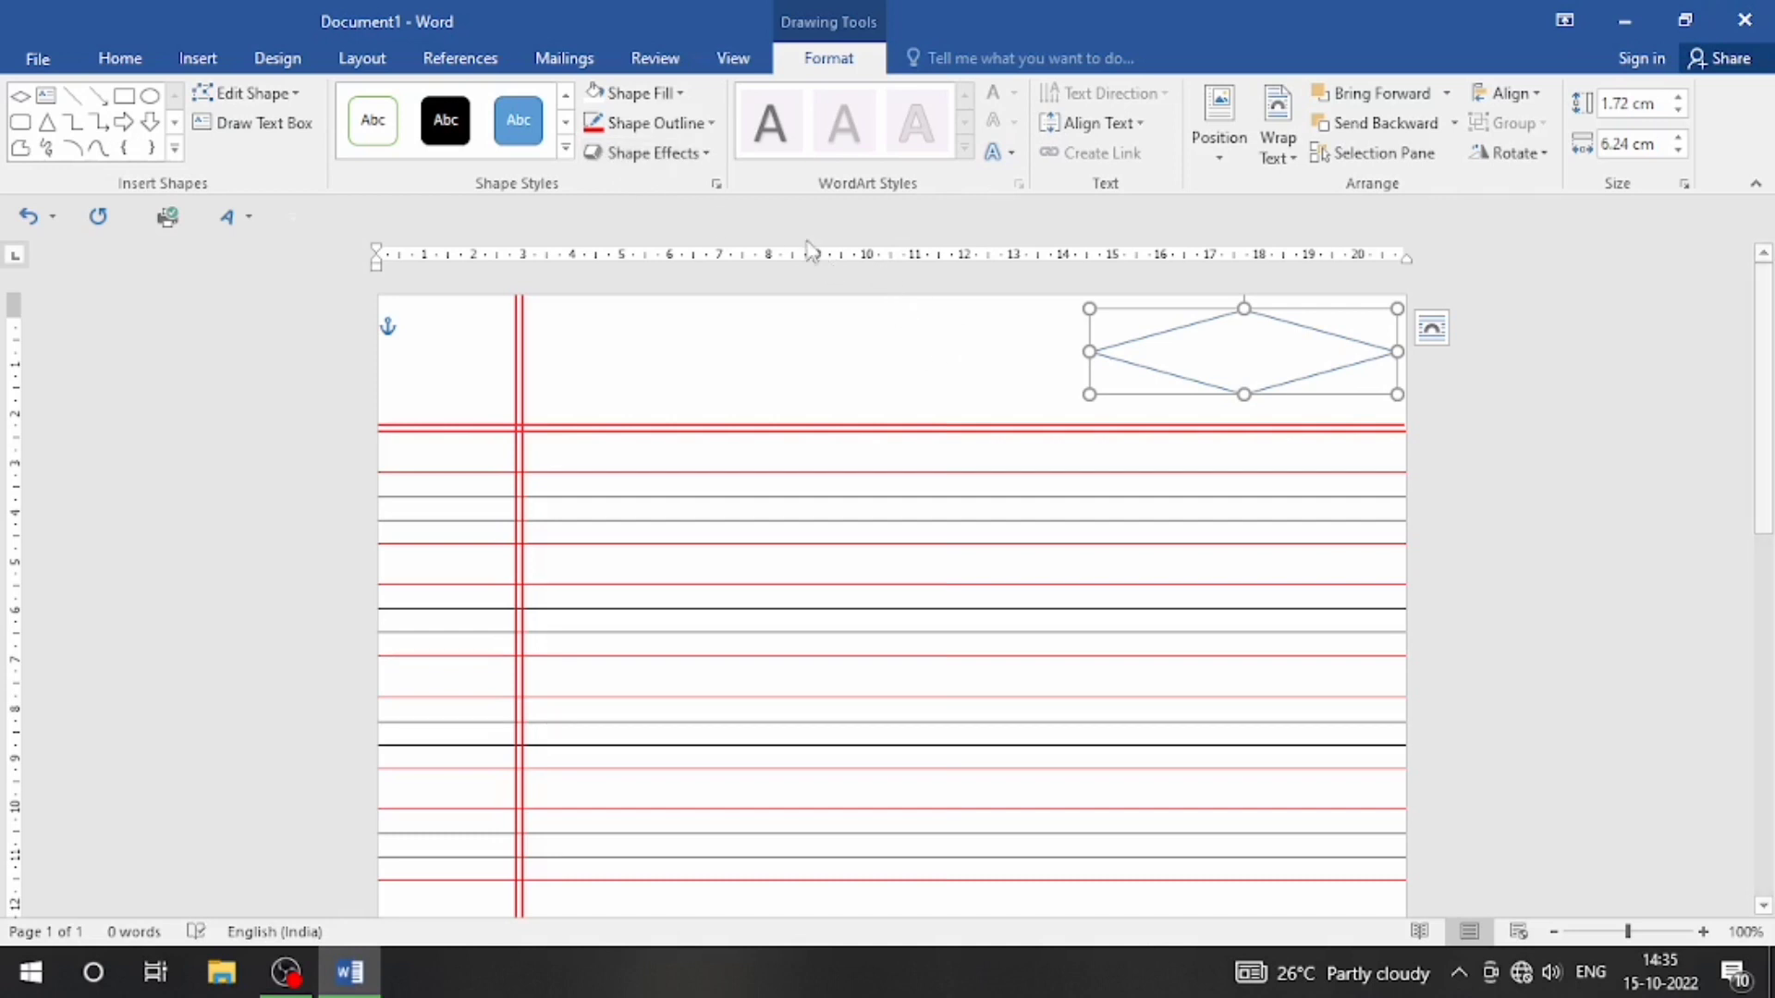
{"action": "left_click", "coordinate": [712, 122]}
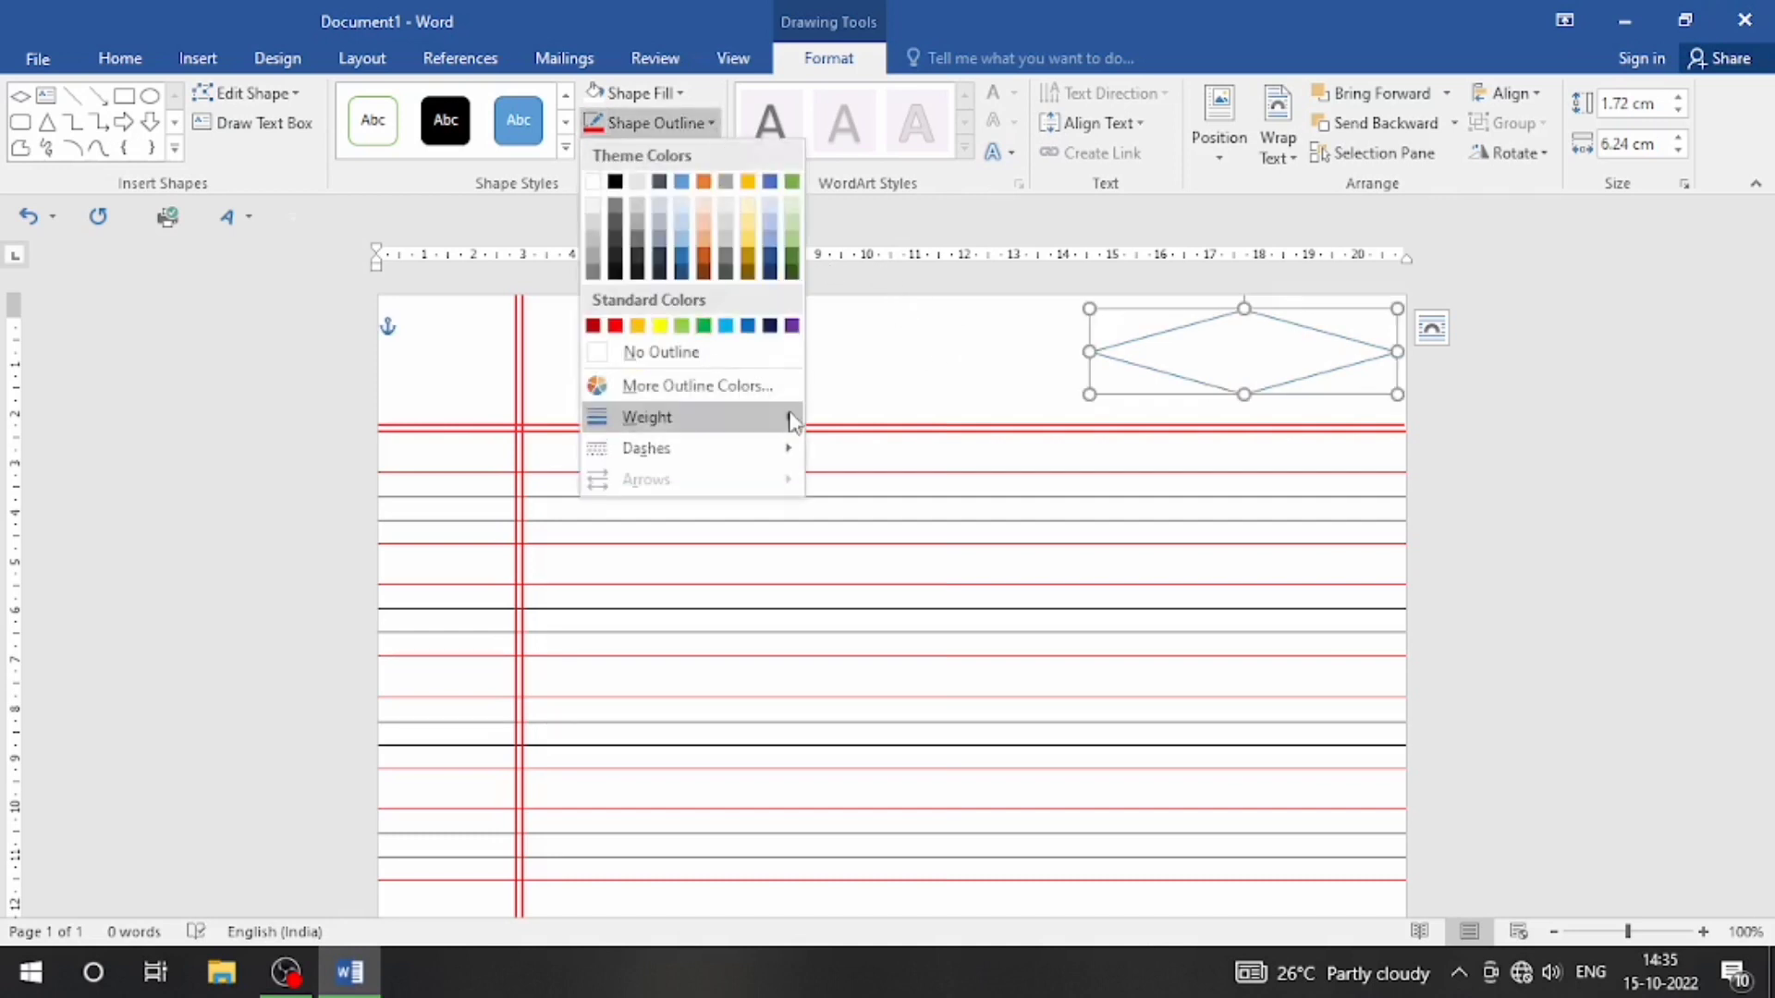
{"action": "mouse_move", "coordinate": [786, 418]}
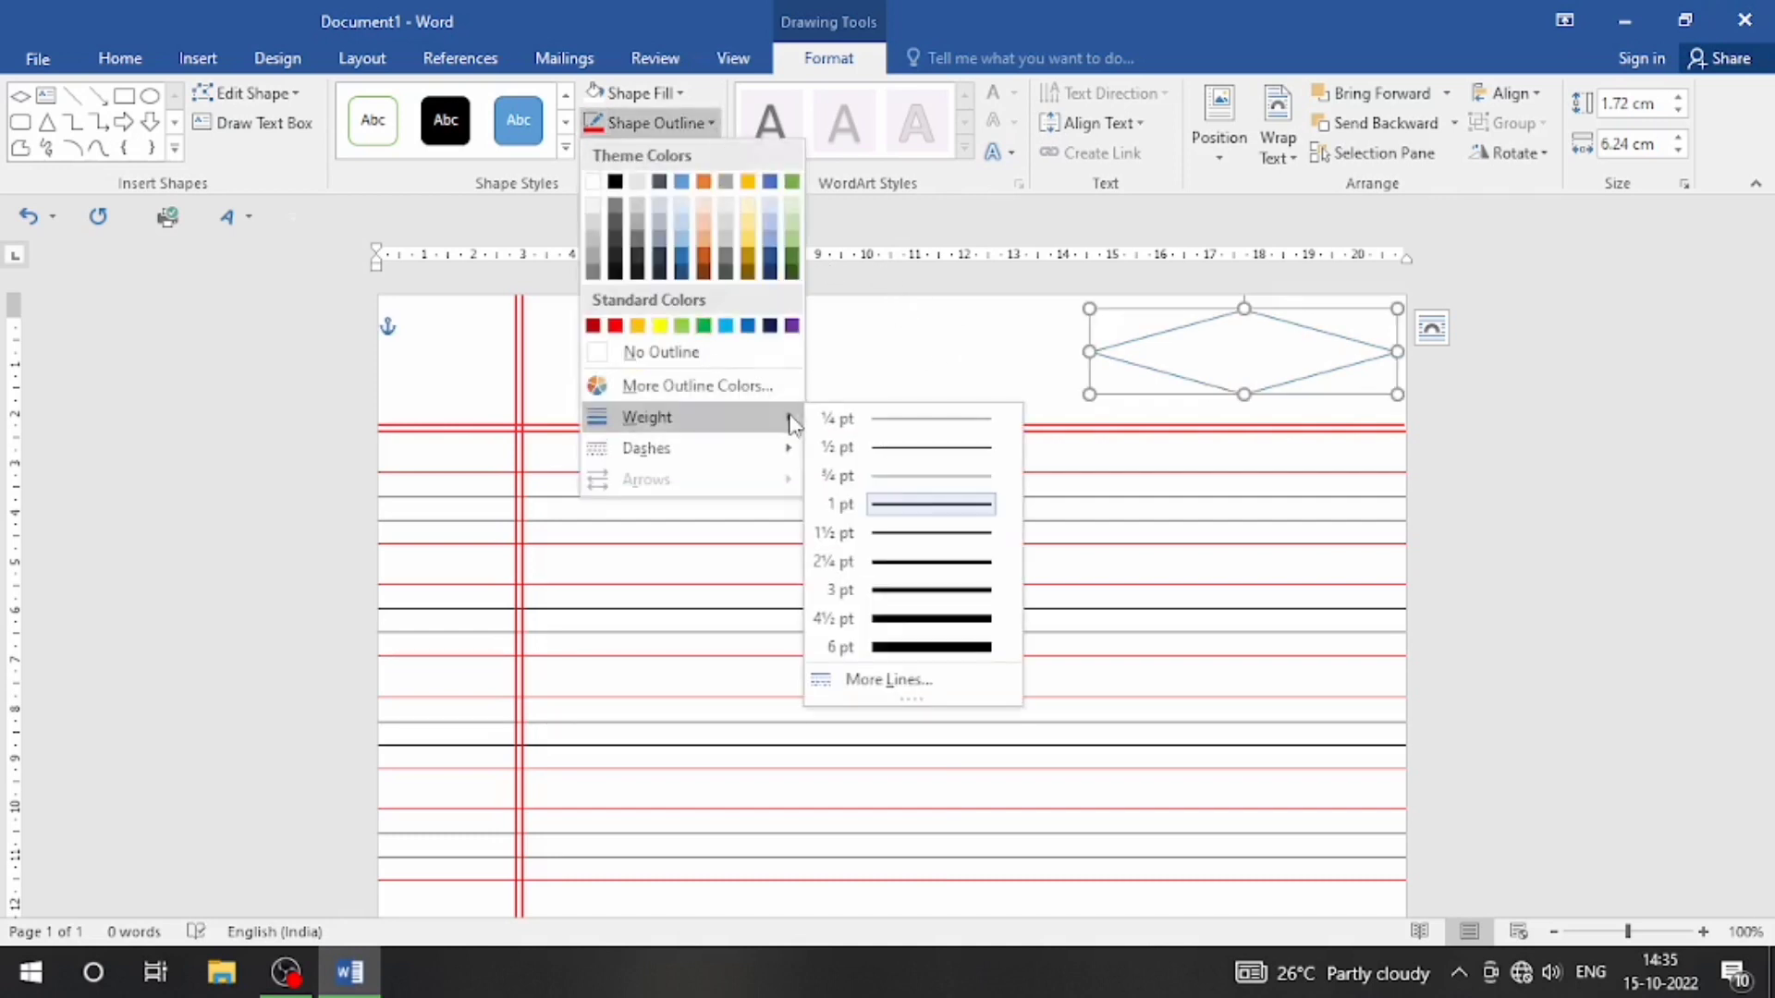
{"action": "left_click", "coordinate": [952, 535]}
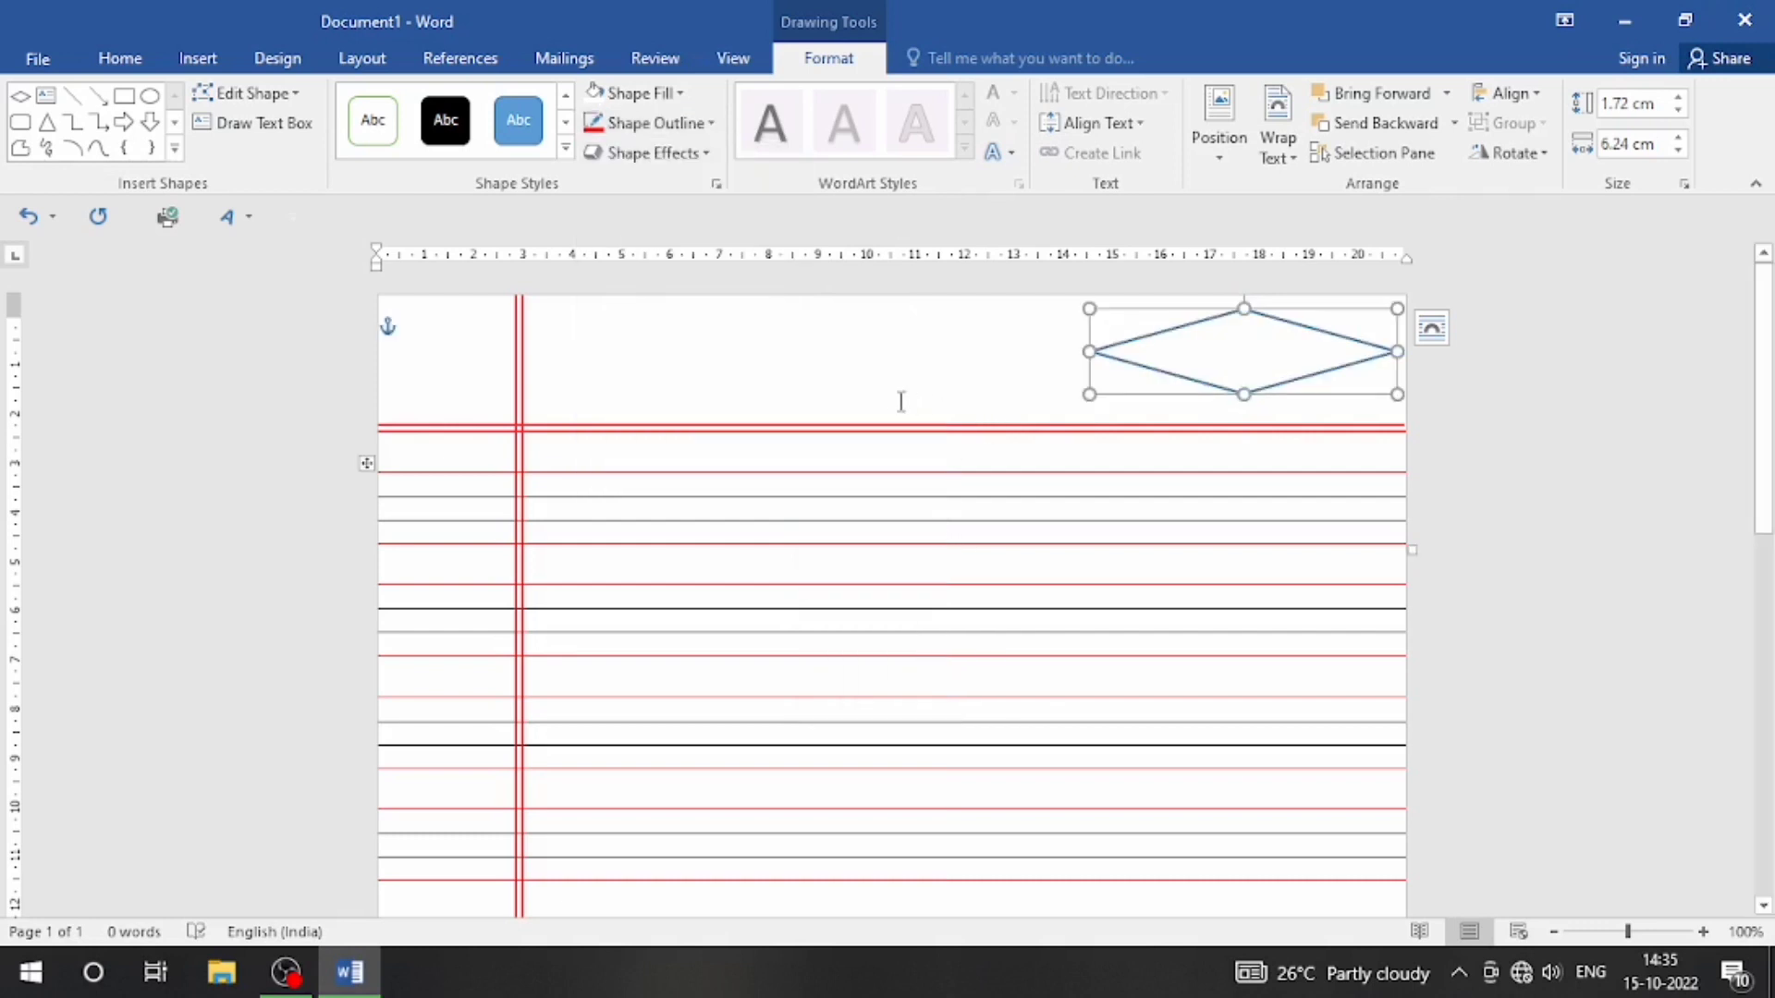
{"action": "left_click", "coordinate": [735, 362]}
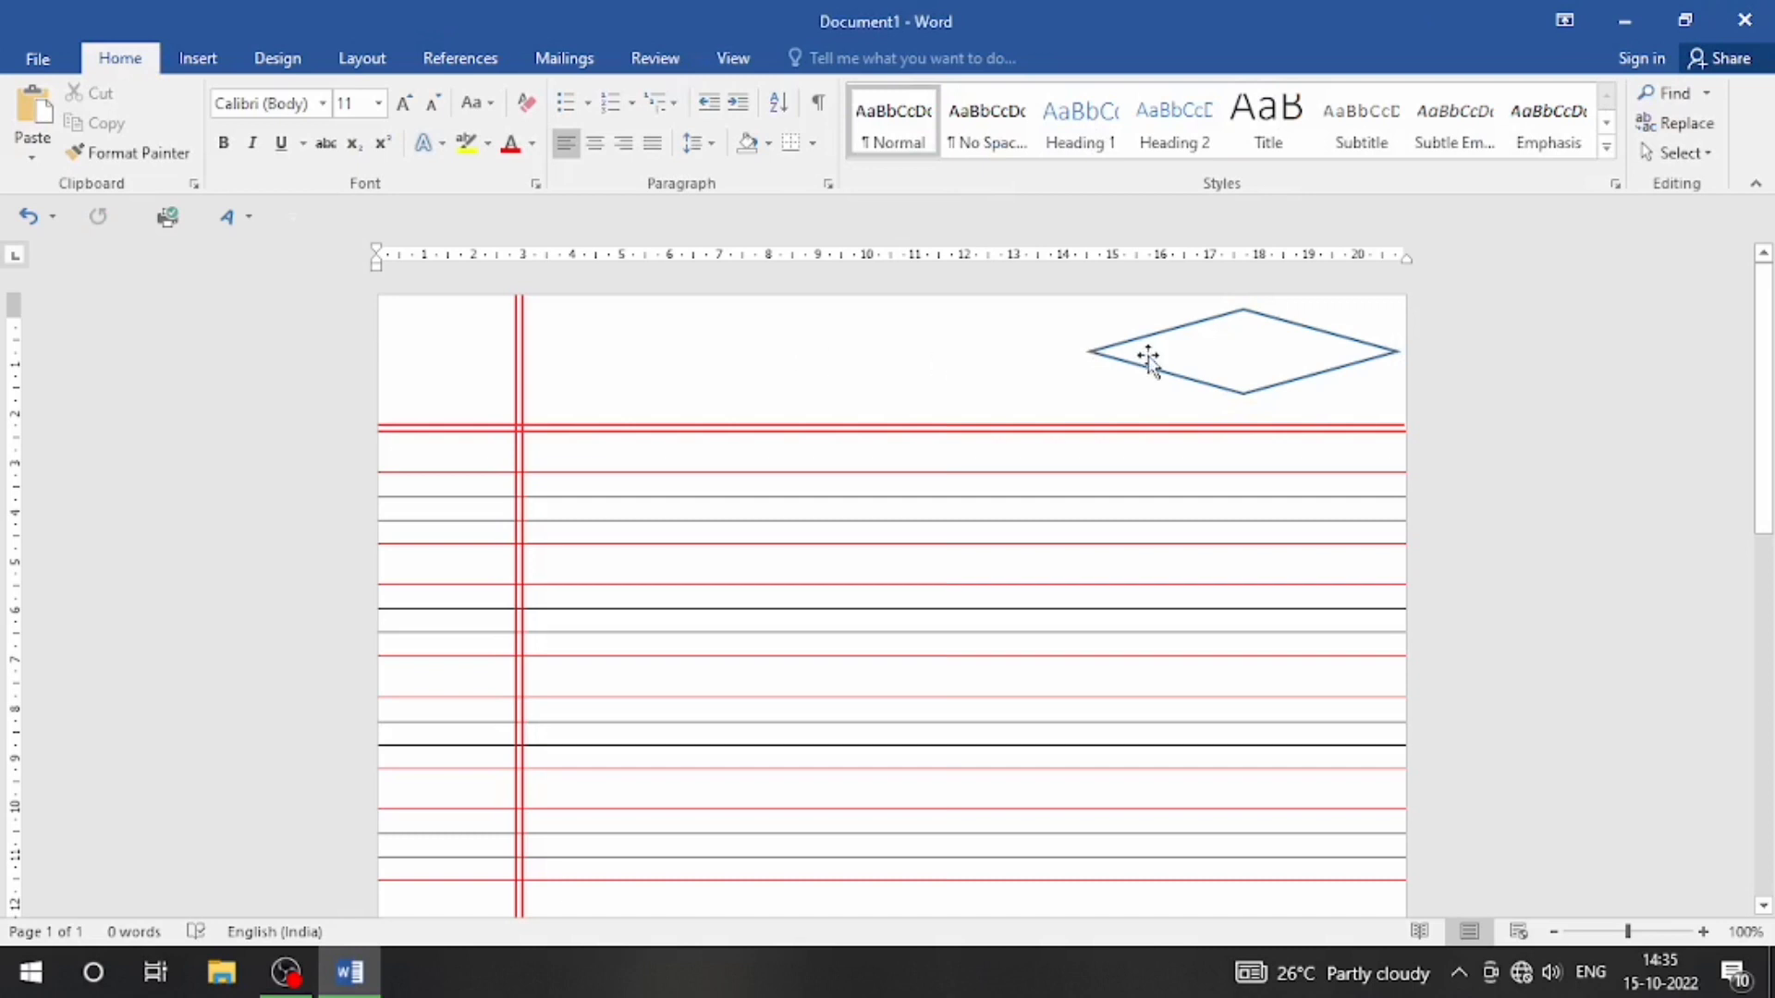
- Move the diamond down slightly so it sits just above the double header line
{"action": "left_click", "coordinate": [1196, 366]}
{"action": "key", "text": "Down"}
{"action": "key", "text": "Down"}
{"action": "key", "text": "Down"}
{"action": "key", "text": "Down"}
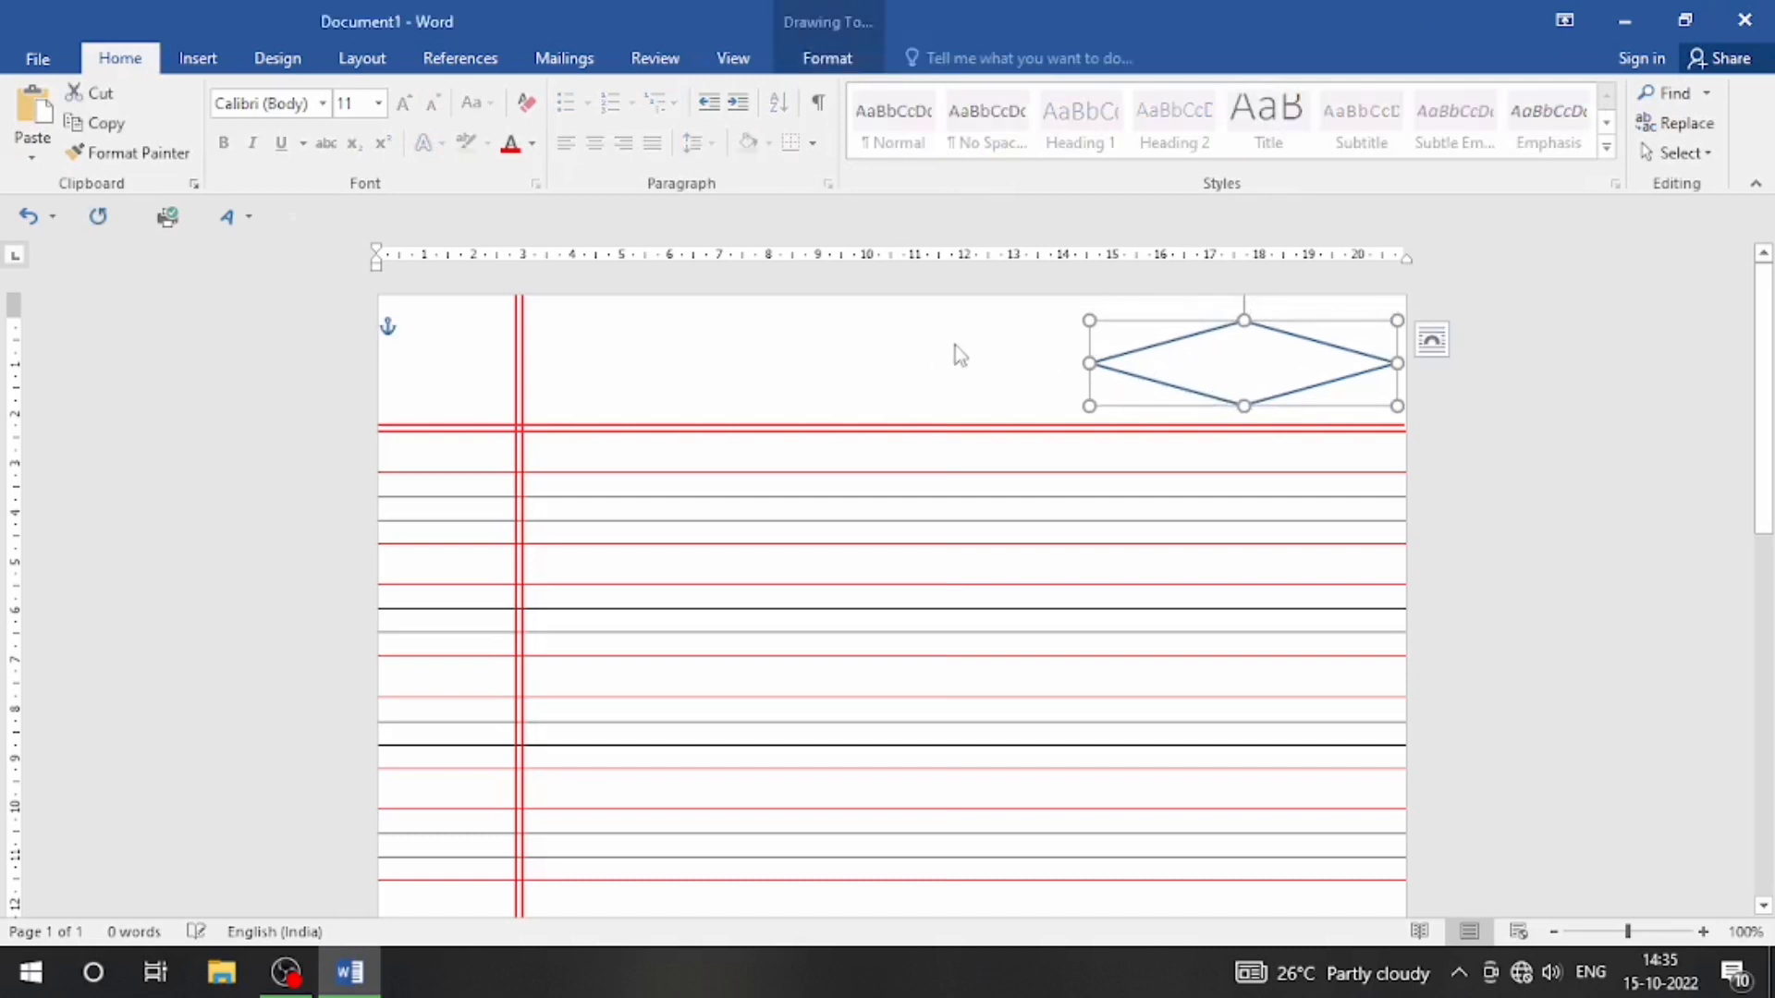
{"action": "left_click", "coordinate": [972, 372]}
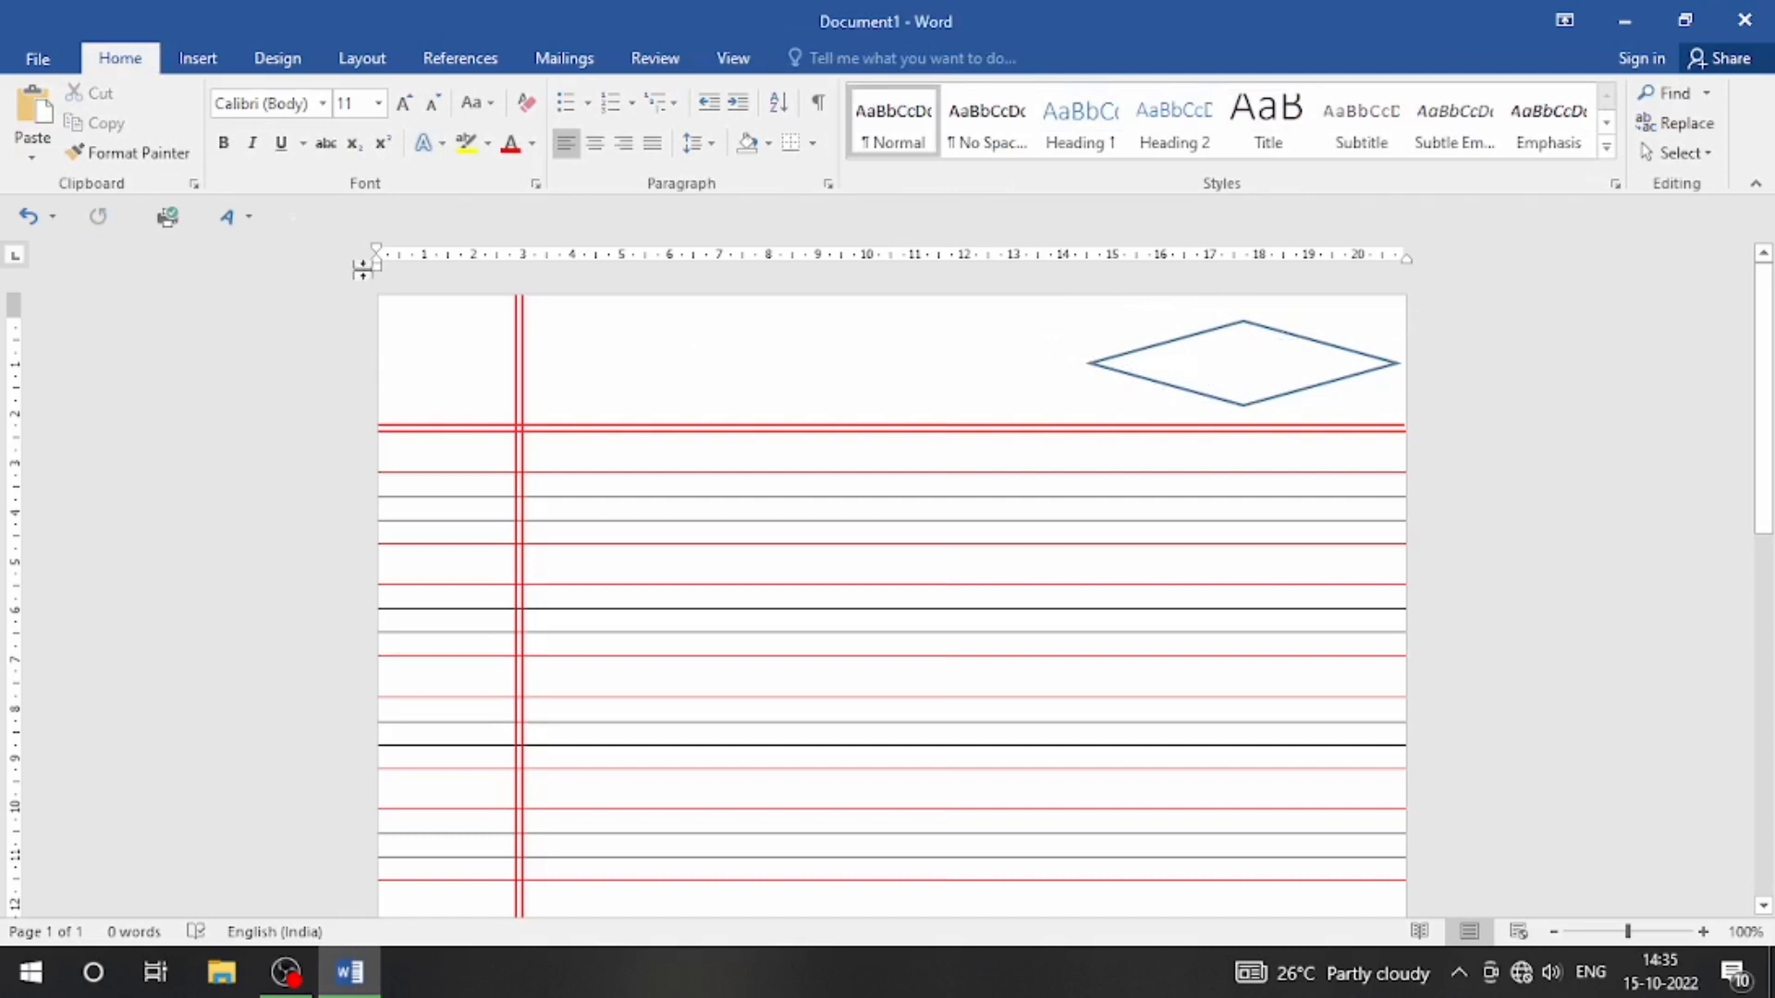
- Draw a text box over the diamond and enter "Page no." and "Date" on separate lines, each followed by a row of dots
{"action": "left_click", "coordinate": [196, 58]}
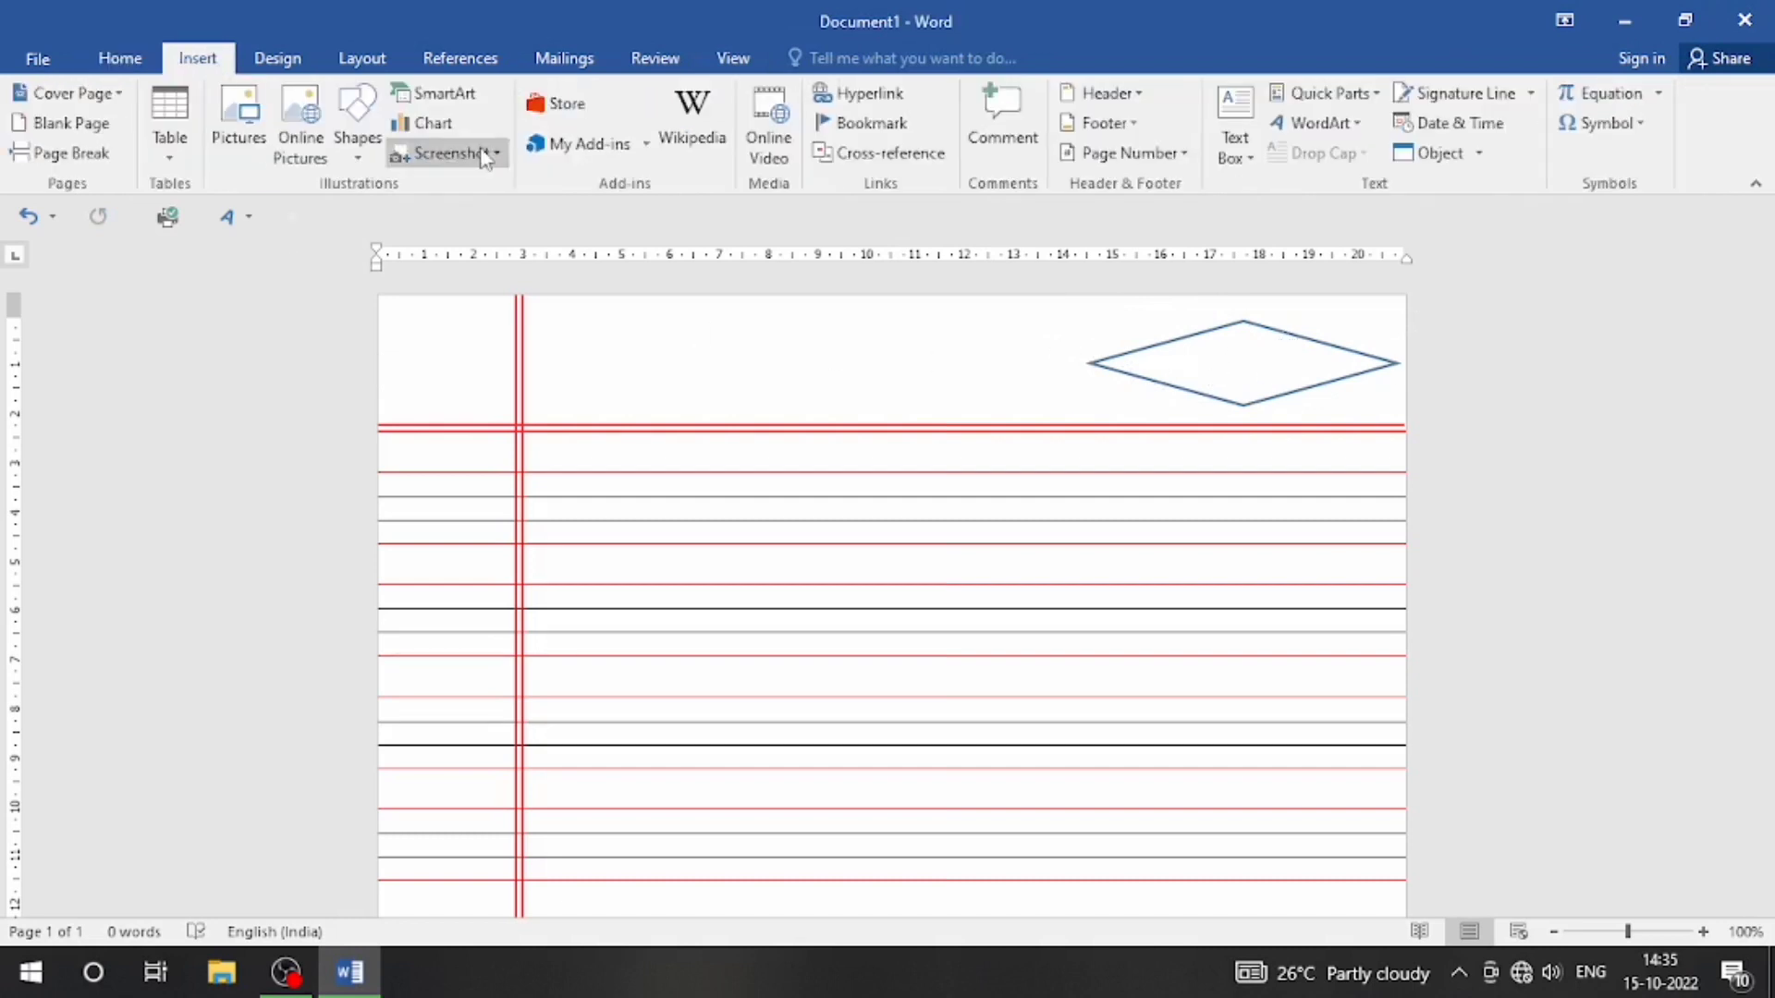
{"action": "left_click", "coordinate": [356, 130]}
{"action": "left_click", "coordinate": [373, 220]}
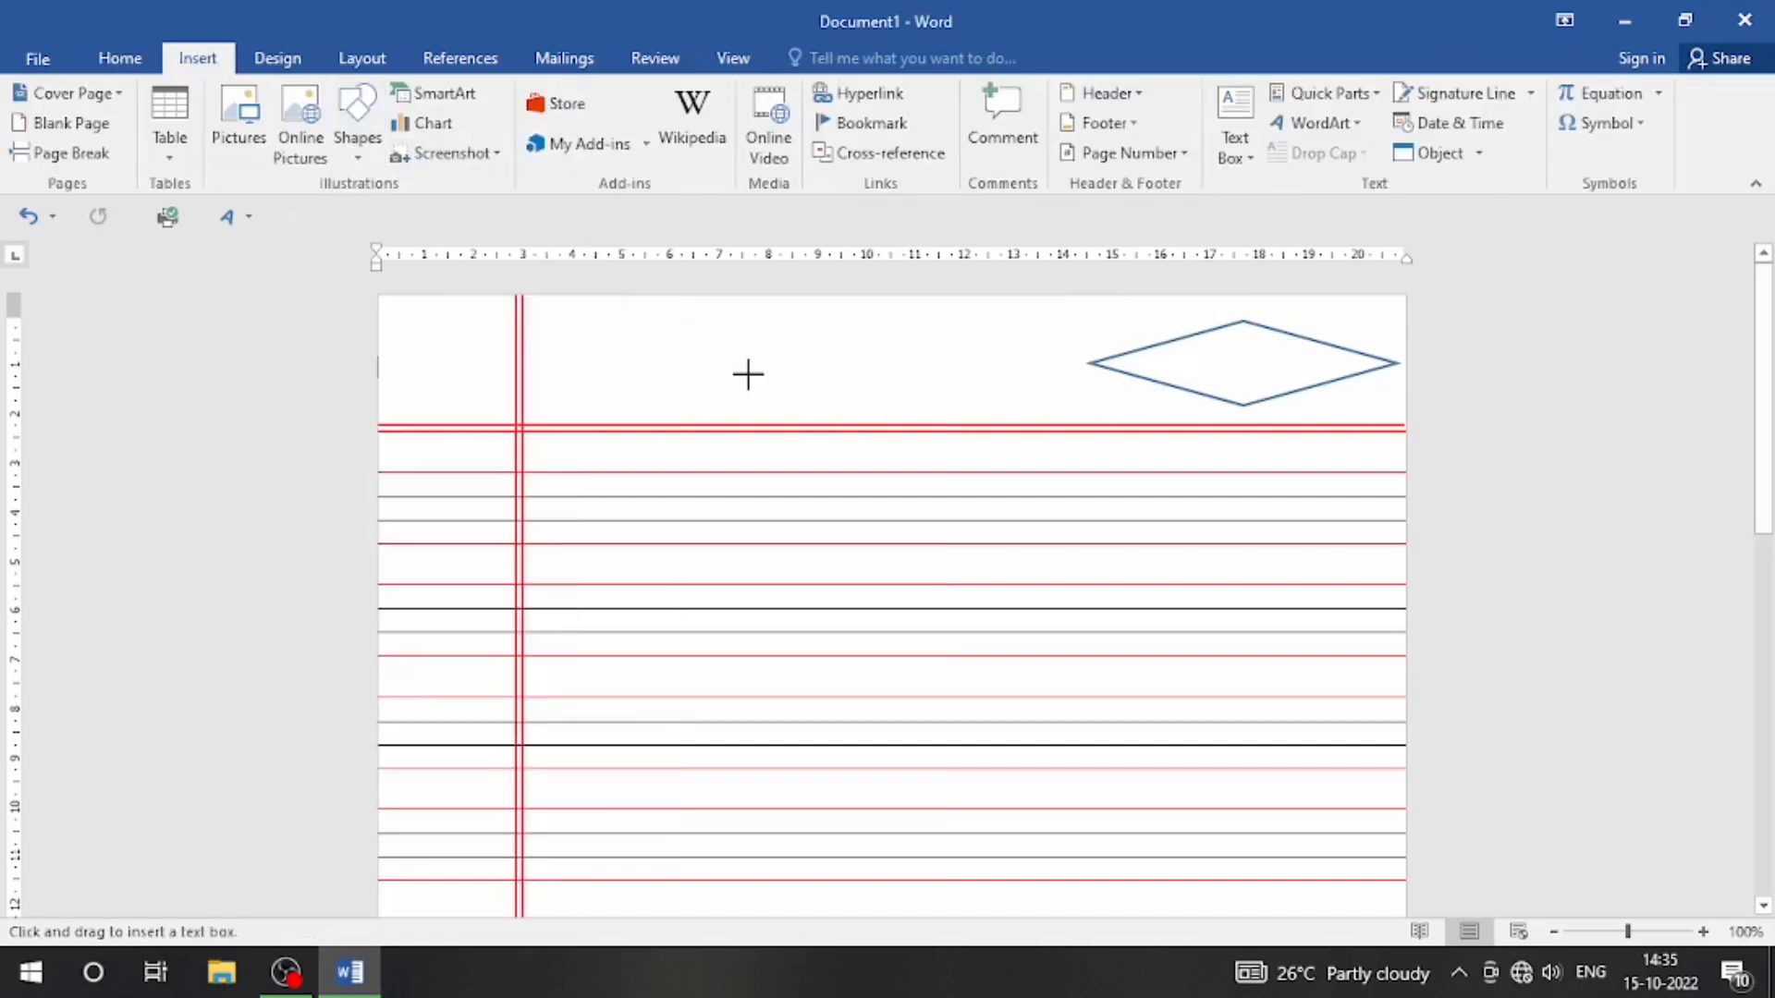
{"action": "mouse_move", "coordinate": [1174, 343]}
{"action": "left_mouse_down"}
{"action": "mouse_move", "coordinate": [1315, 360]}
{"action": "mouse_move", "coordinate": [1334, 407]}
{"action": "left_mouse_up"}
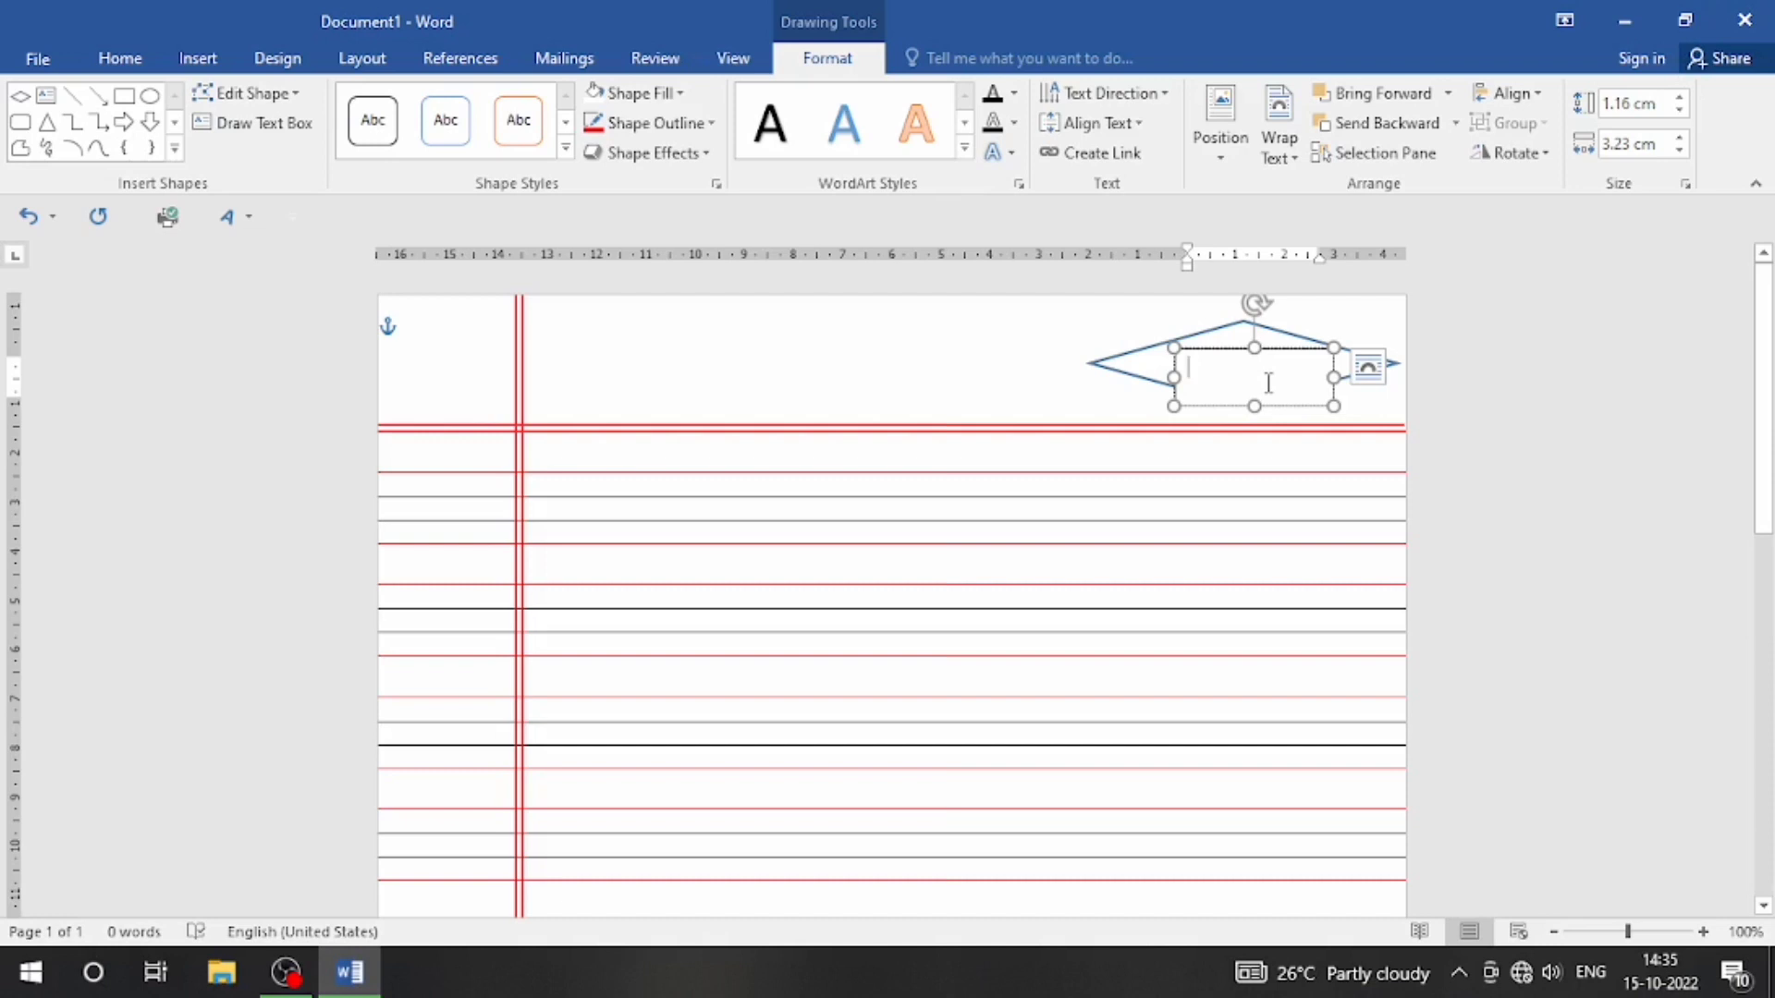
{"action": "type", "text": "pag"}
{"action": "type", "text": "............"}
- Remove the space after both text box paragraphs and shrink the box to about 1.38 cm high and 3.18 cm wide
{"action": "left_click_drag", "start_coordinate": [1174, 413], "coordinate": [1280, 430]}
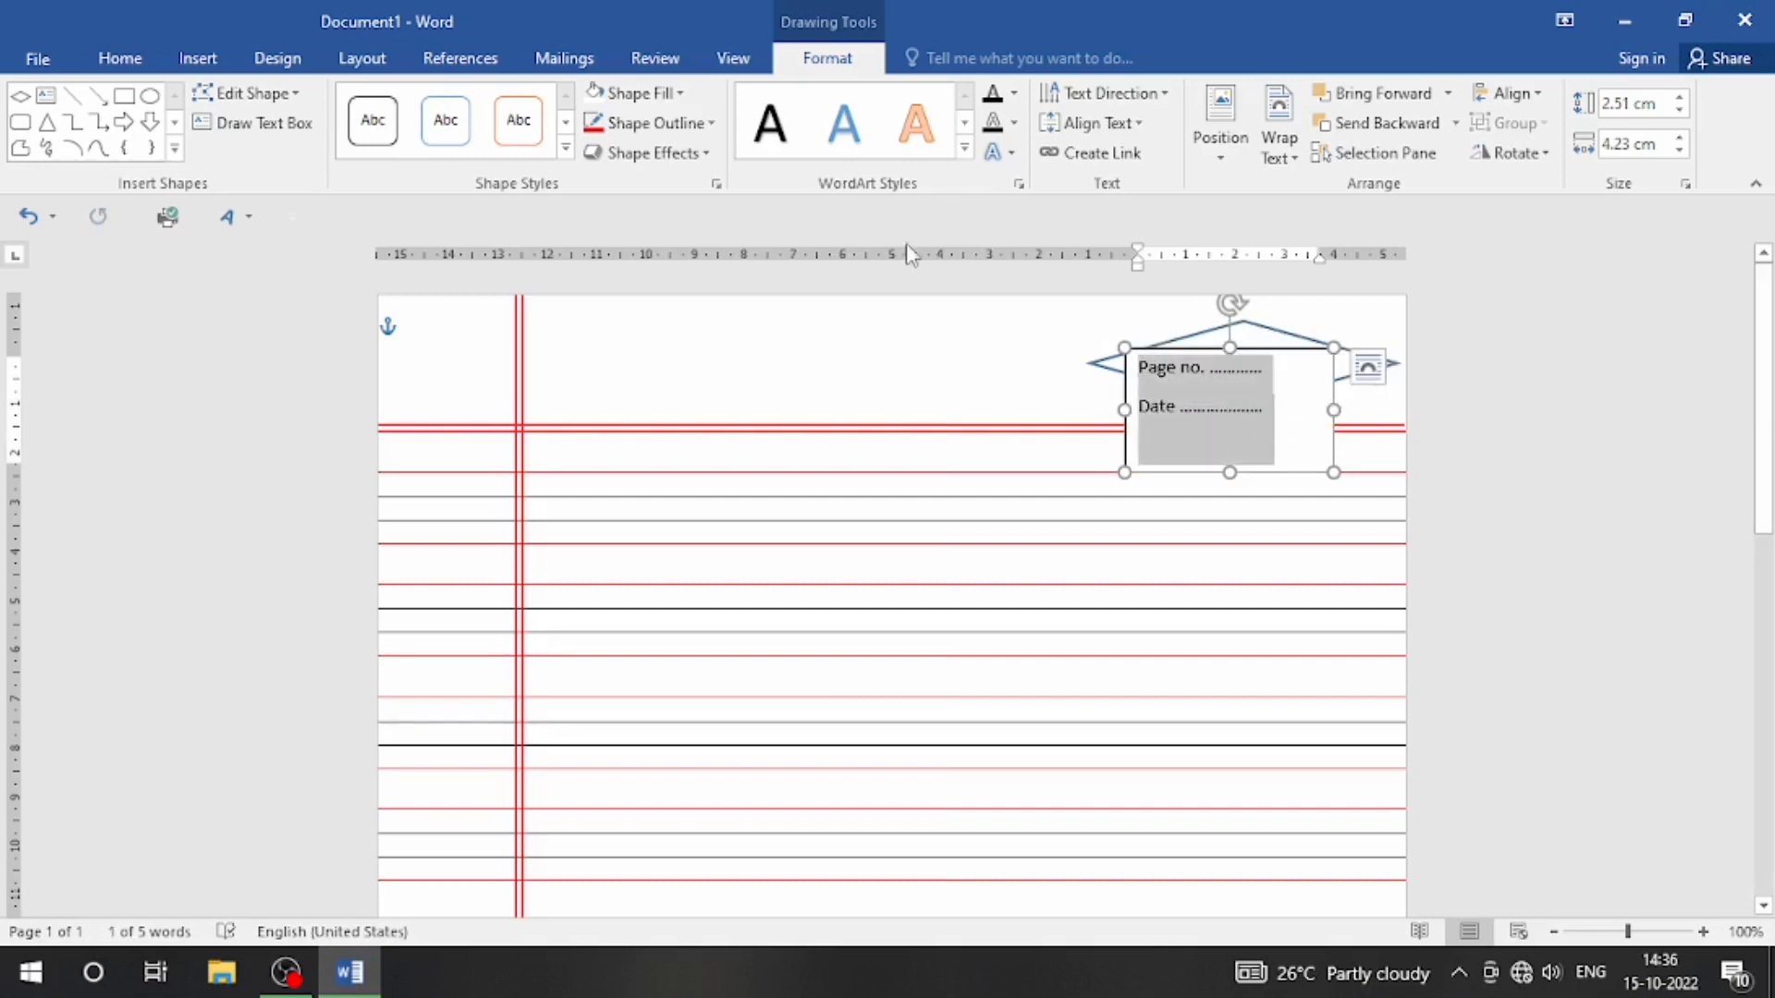
{"action": "left_click", "coordinate": [120, 57]}
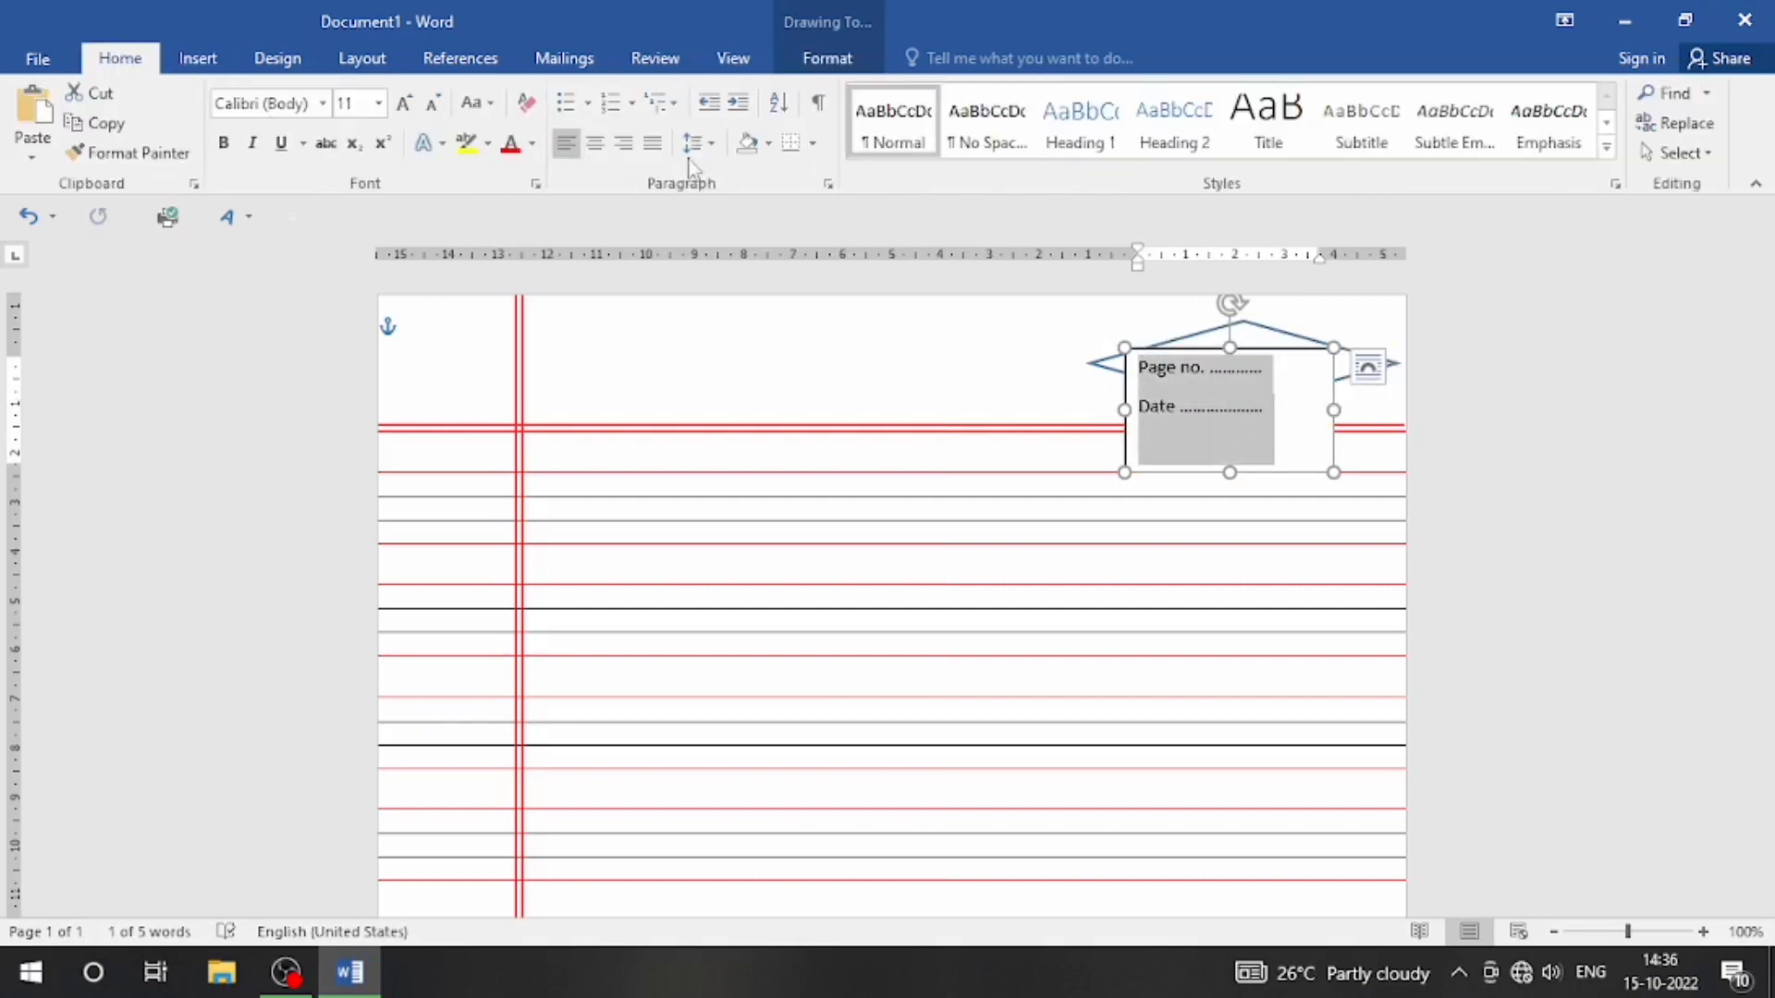
{"action": "left_click", "coordinate": [710, 144]}
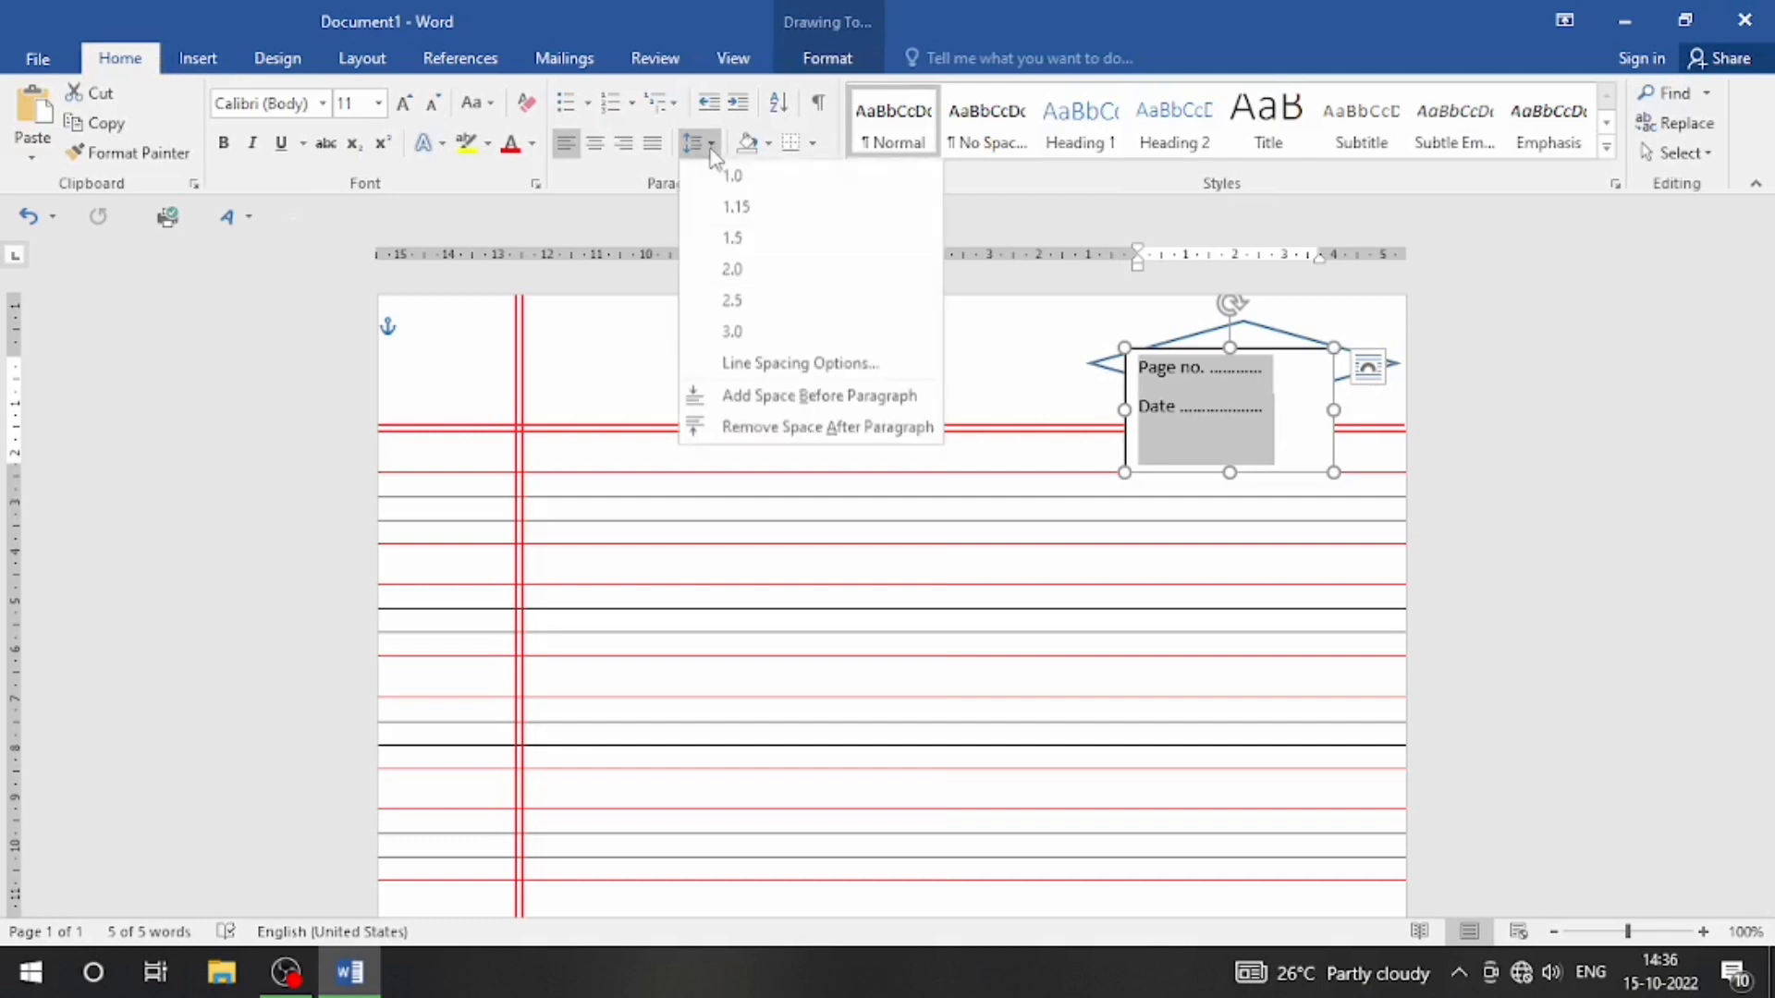
{"action": "left_click", "coordinate": [788, 429]}
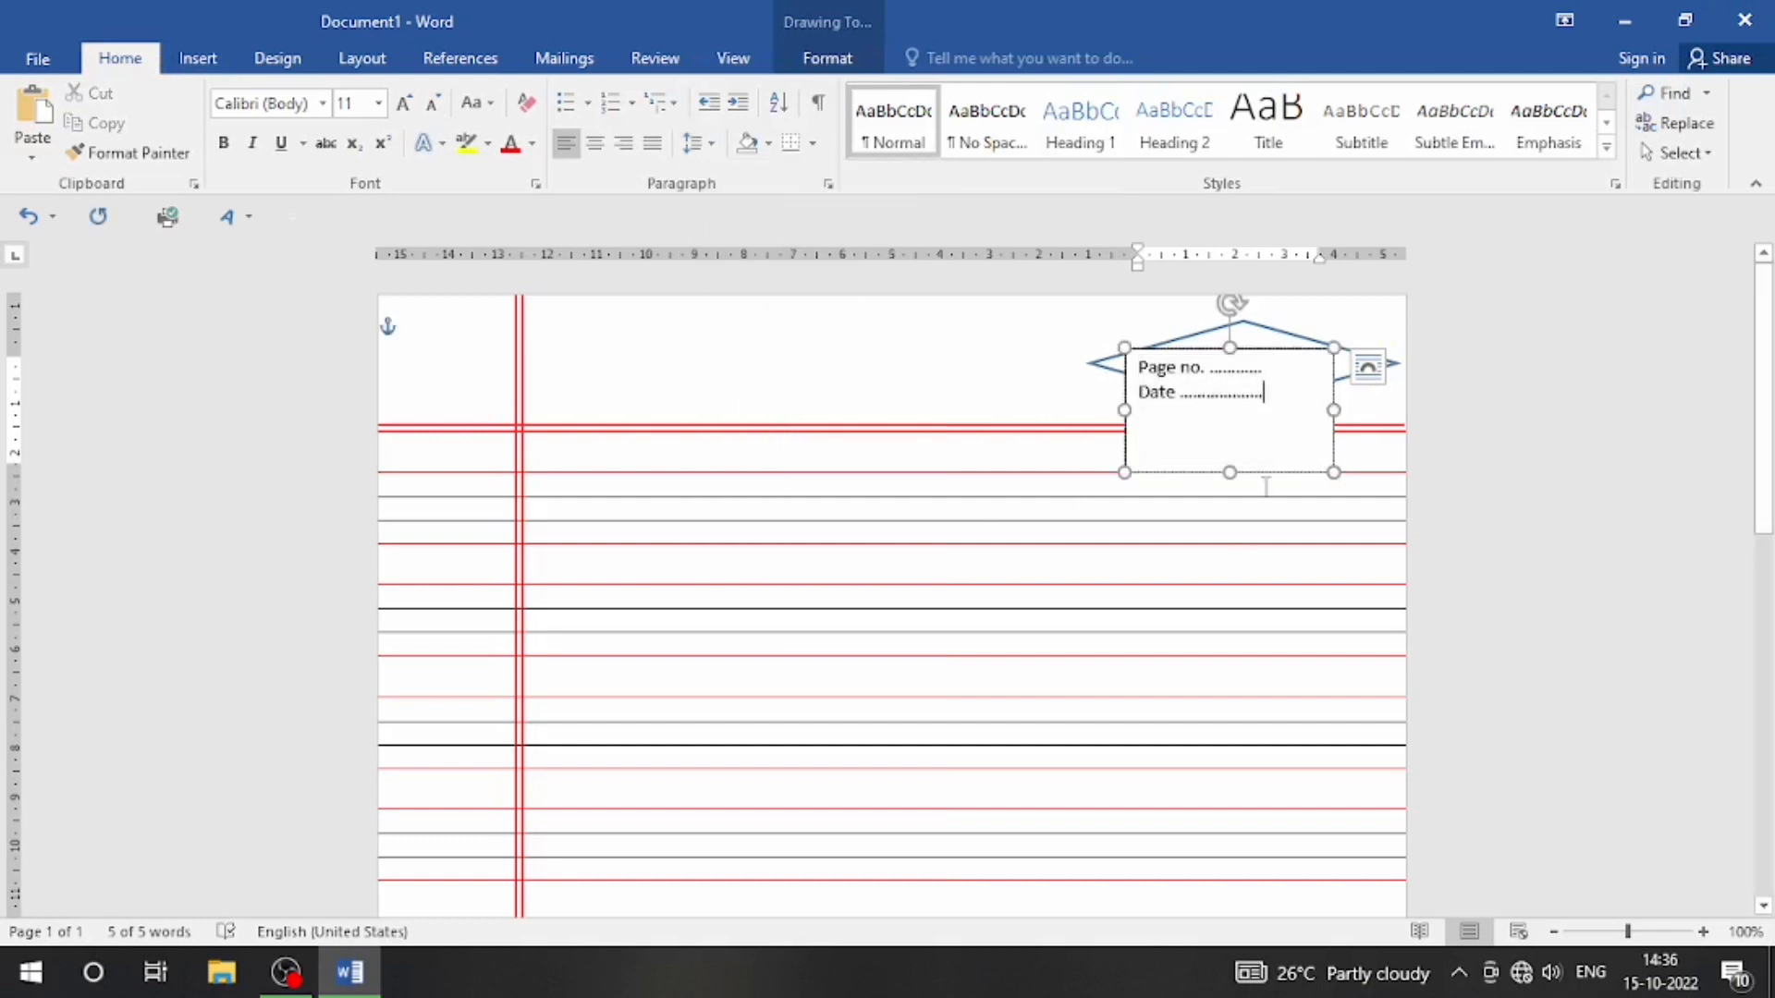
{"action": "left_click_drag", "start_coordinate": [1230, 473], "coordinate": [1216, 413]}
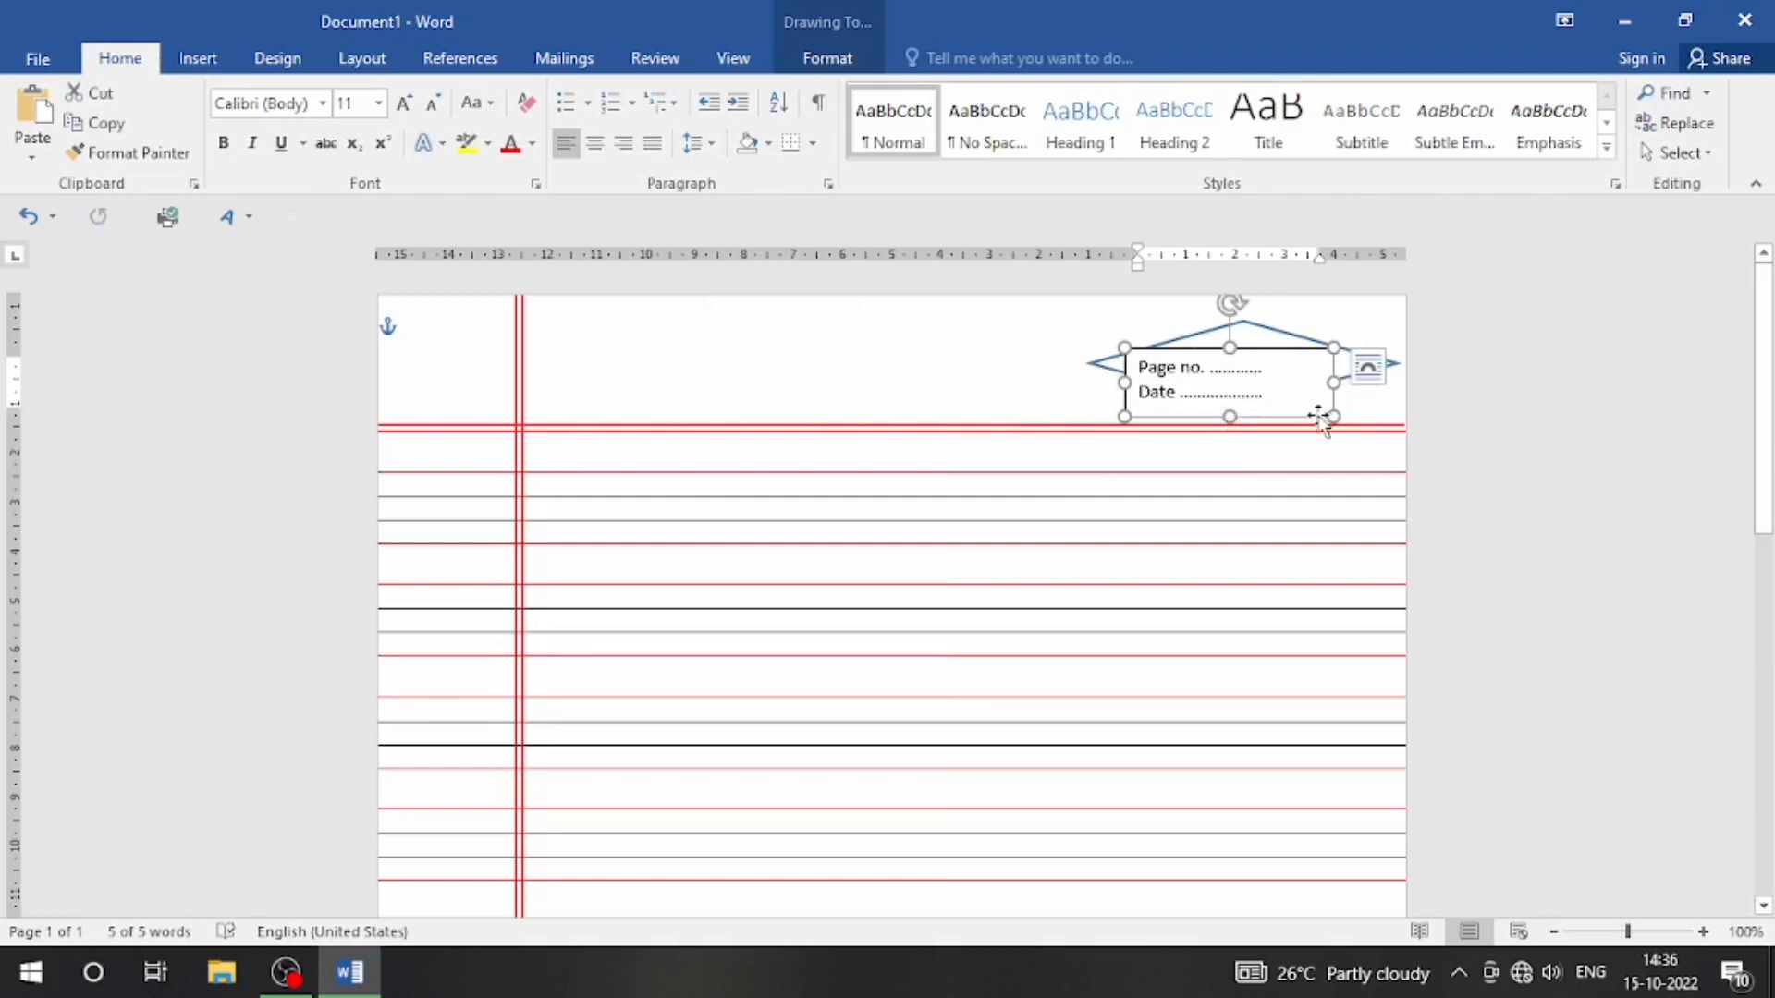
{"action": "left_click_drag", "start_coordinate": [1334, 382], "coordinate": [1281, 384]}
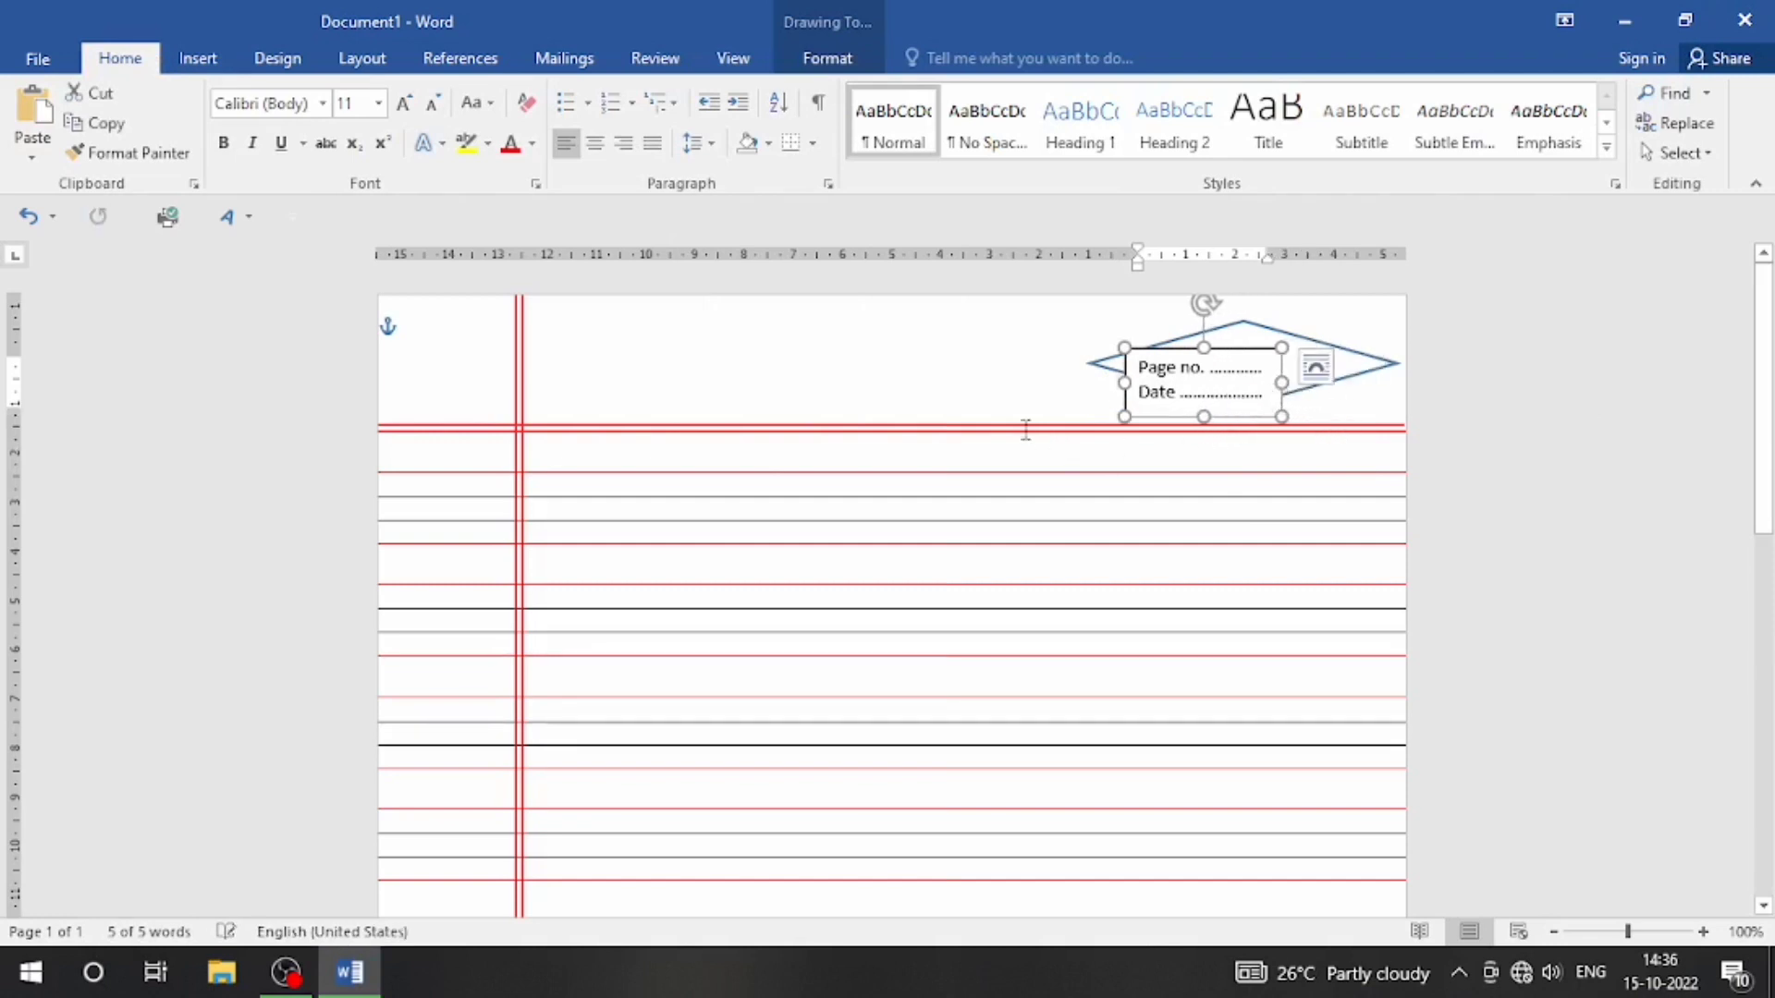
- Set the page number and date text box to no fill and no outline
{"action": "left_click", "coordinate": [825, 57]}
{"action": "left_click", "coordinate": [638, 93]}
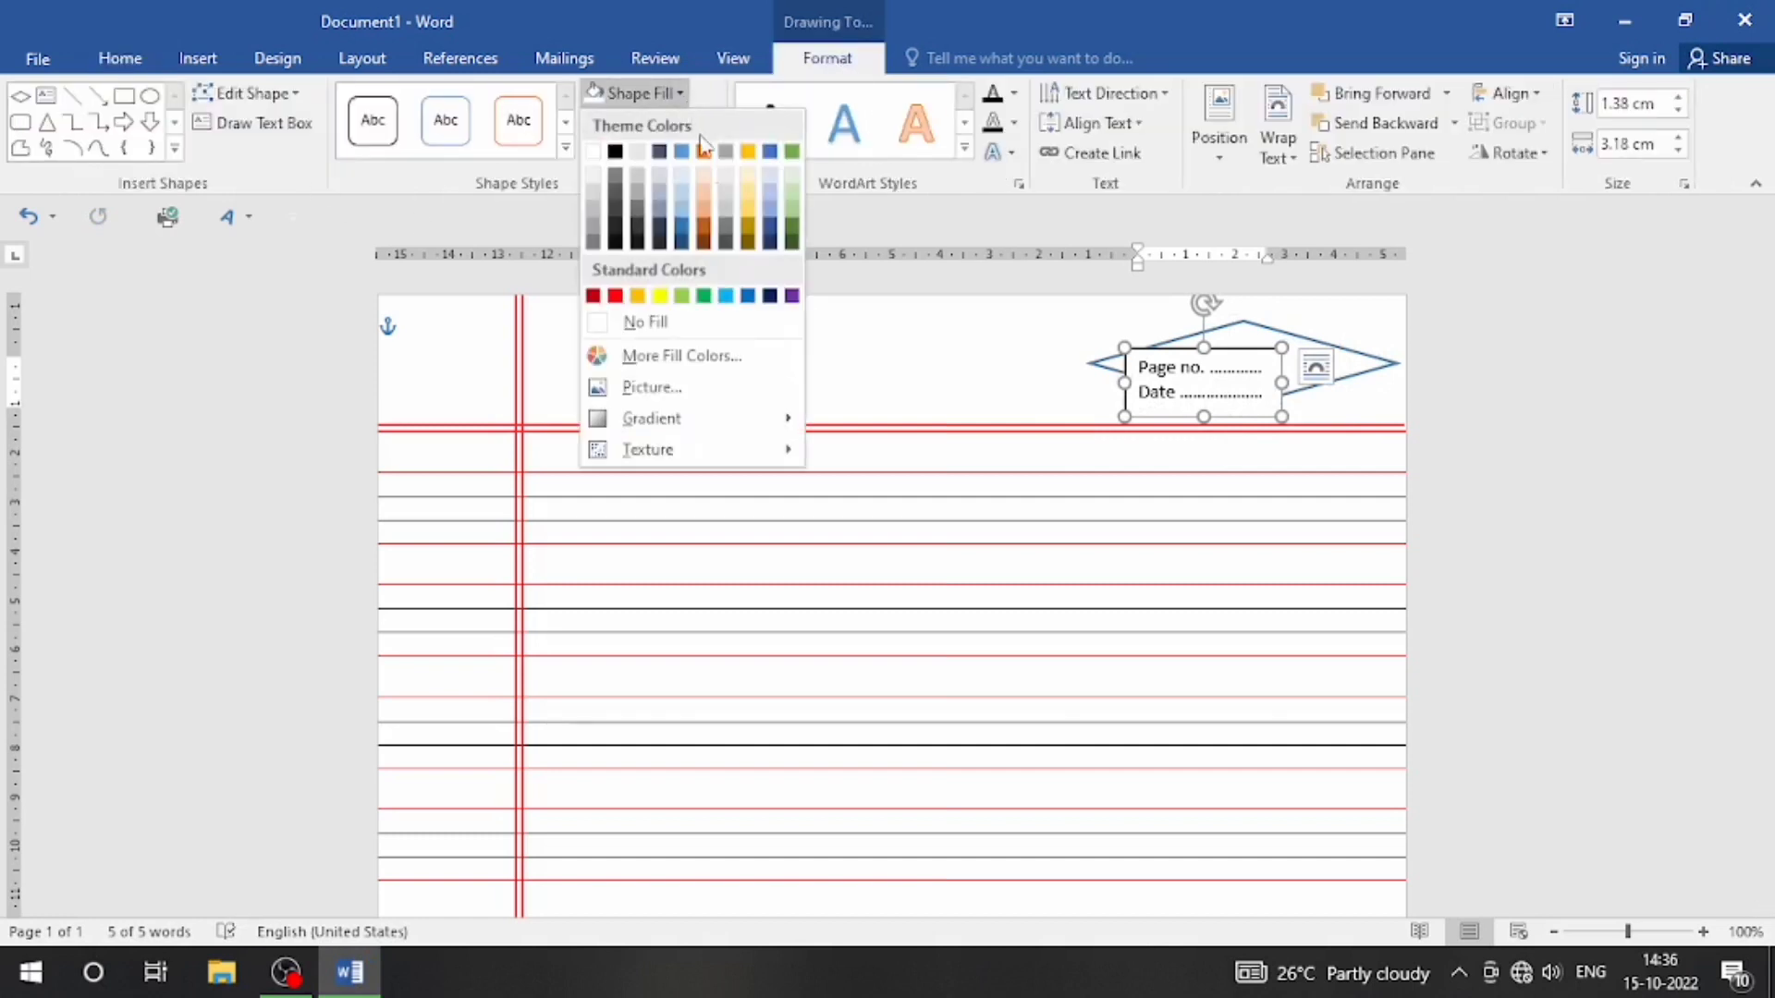
{"action": "left_click", "coordinate": [681, 331]}
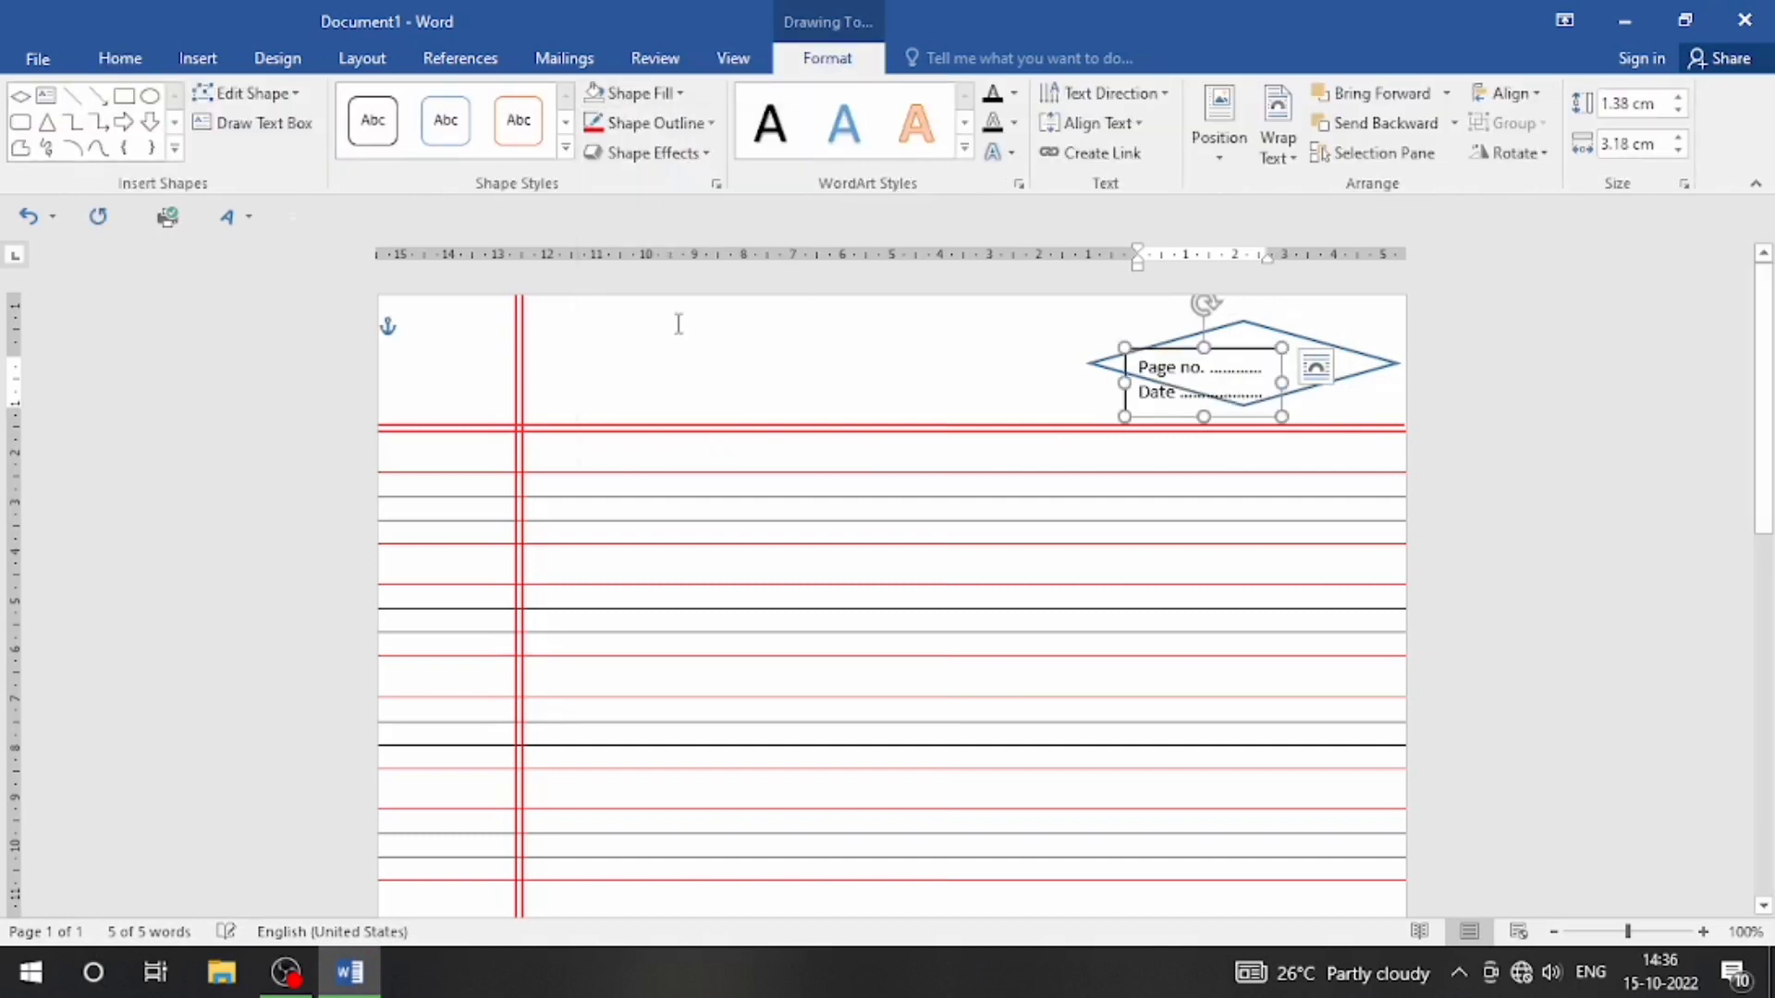
{"action": "left_click", "coordinate": [712, 124]}
{"action": "left_click", "coordinate": [647, 352]}
- Move the page number and date text box up and to the right within the diamond
{"action": "key", "text": "Up"}
{"action": "key", "text": "Up"}
{"action": "key", "text": "Up"}
{"action": "key", "text": "Up"}
{"action": "key", "text": "Up"}
{"action": "key", "text": "Up"}
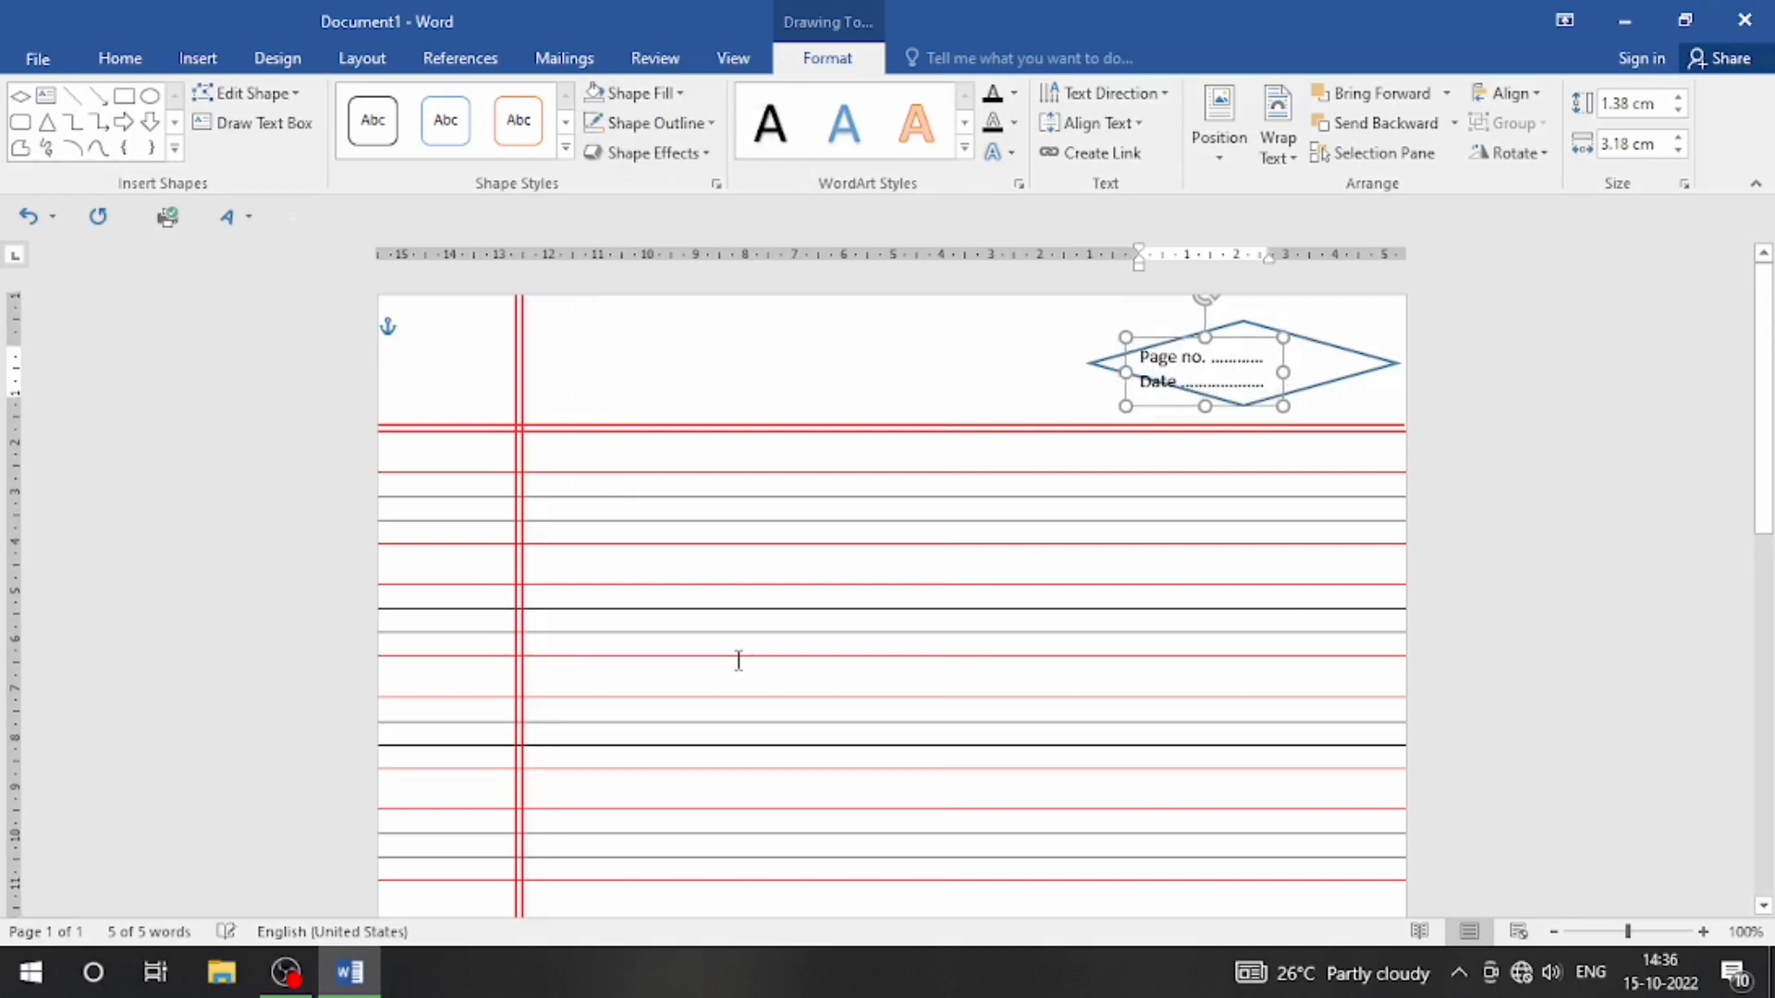
{"action": "key", "text": "Right"}
{"action": "key", "text": "Right"}
{"action": "key", "text": "Right"}
{"action": "key", "text": "Right"}
{"action": "key", "text": "Right"}
{"action": "key", "text": "Right"}
{"action": "key", "text": "Right"}
{"action": "key", "text": "Right"}
{"action": "key", "text": "Right"}
{"action": "key", "text": "Right"}
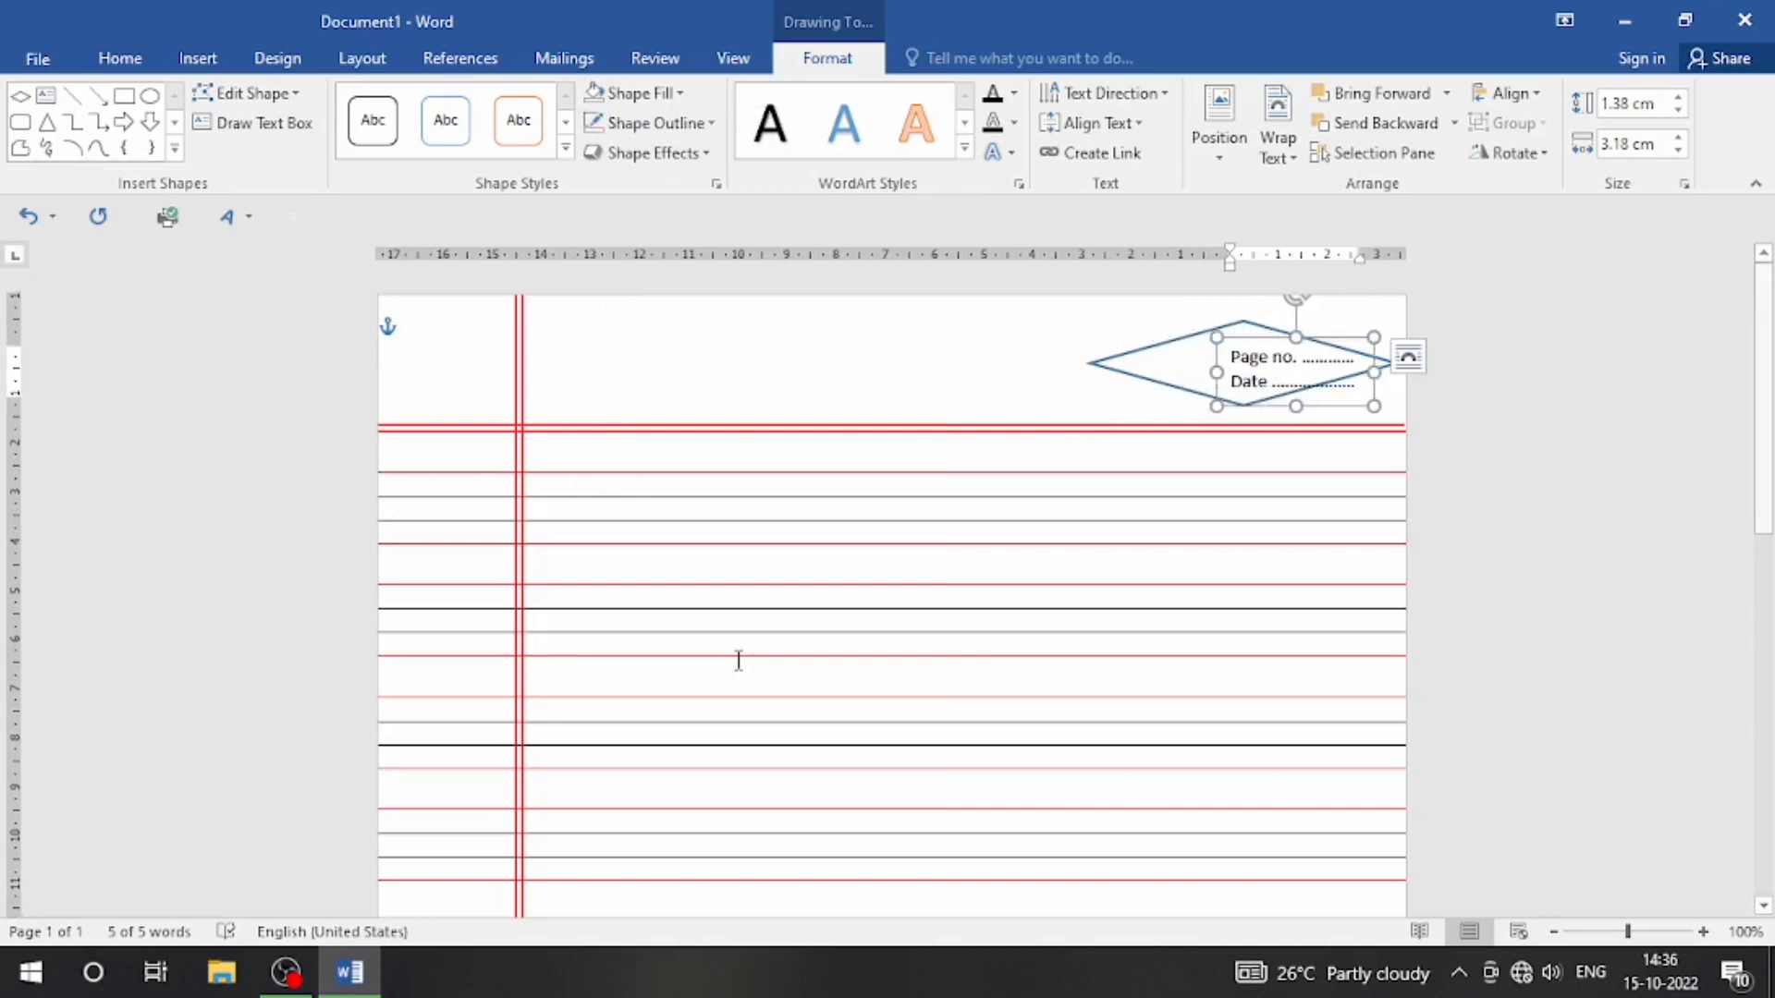
- Shift the text box back left and slightly up toward the middle of the diamond
{"action": "key", "text": "Left"}
{"action": "key", "text": "Left"}
{"action": "key", "text": "Left"}
{"action": "key", "text": "Left"}
{"action": "key", "text": "Left"}
{"action": "key", "text": "Left"}
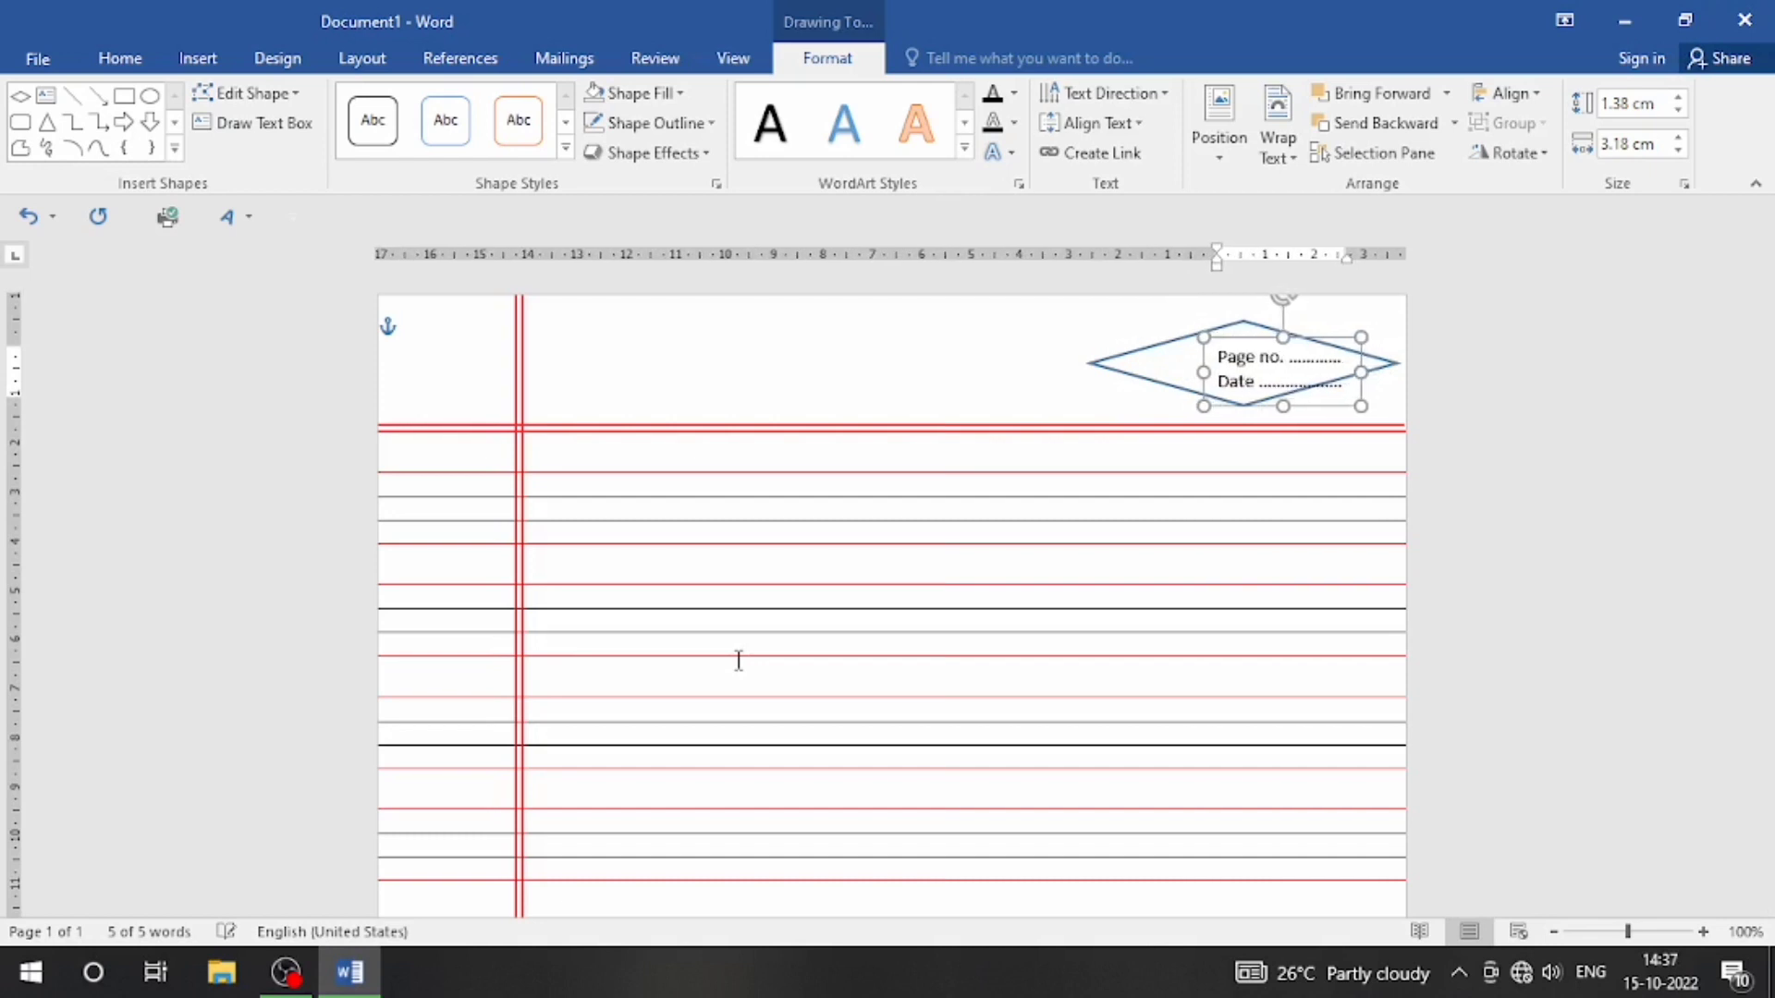
{"action": "key", "text": "Left"}
{"action": "key", "text": "Left"}
{"action": "key", "text": "Left"}
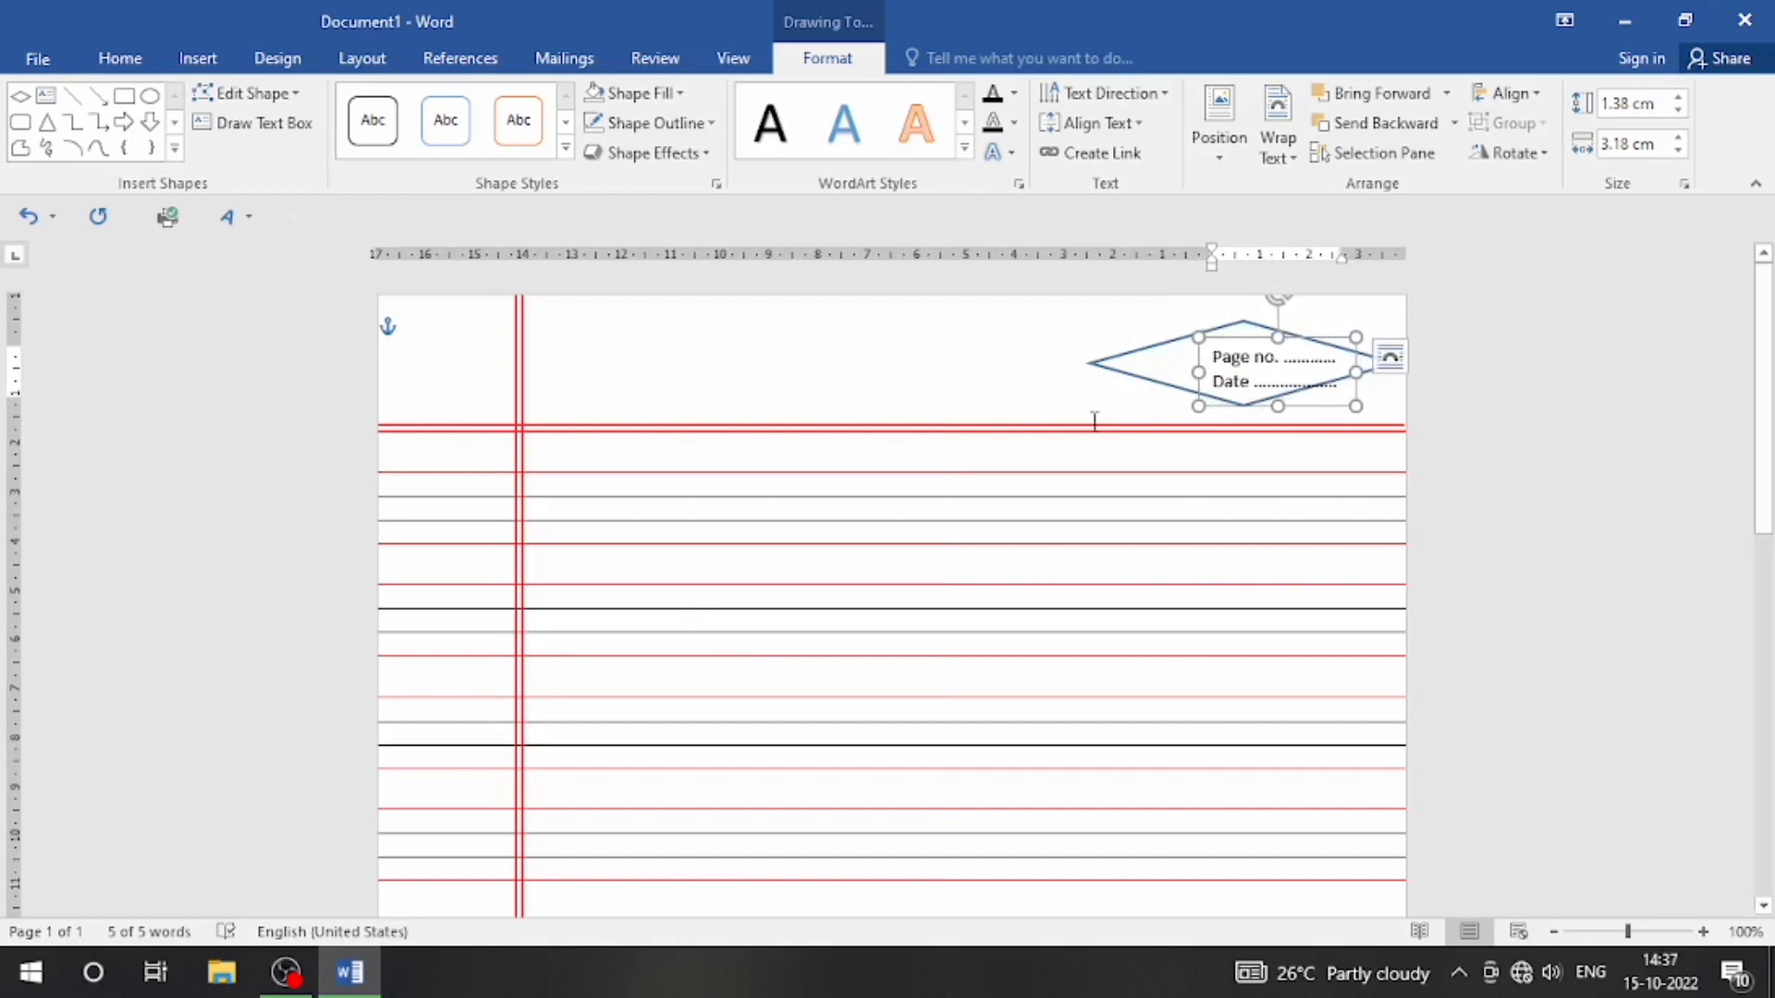
{"action": "left_click_drag", "start_coordinate": [1236, 343], "coordinate": [1218, 329]}
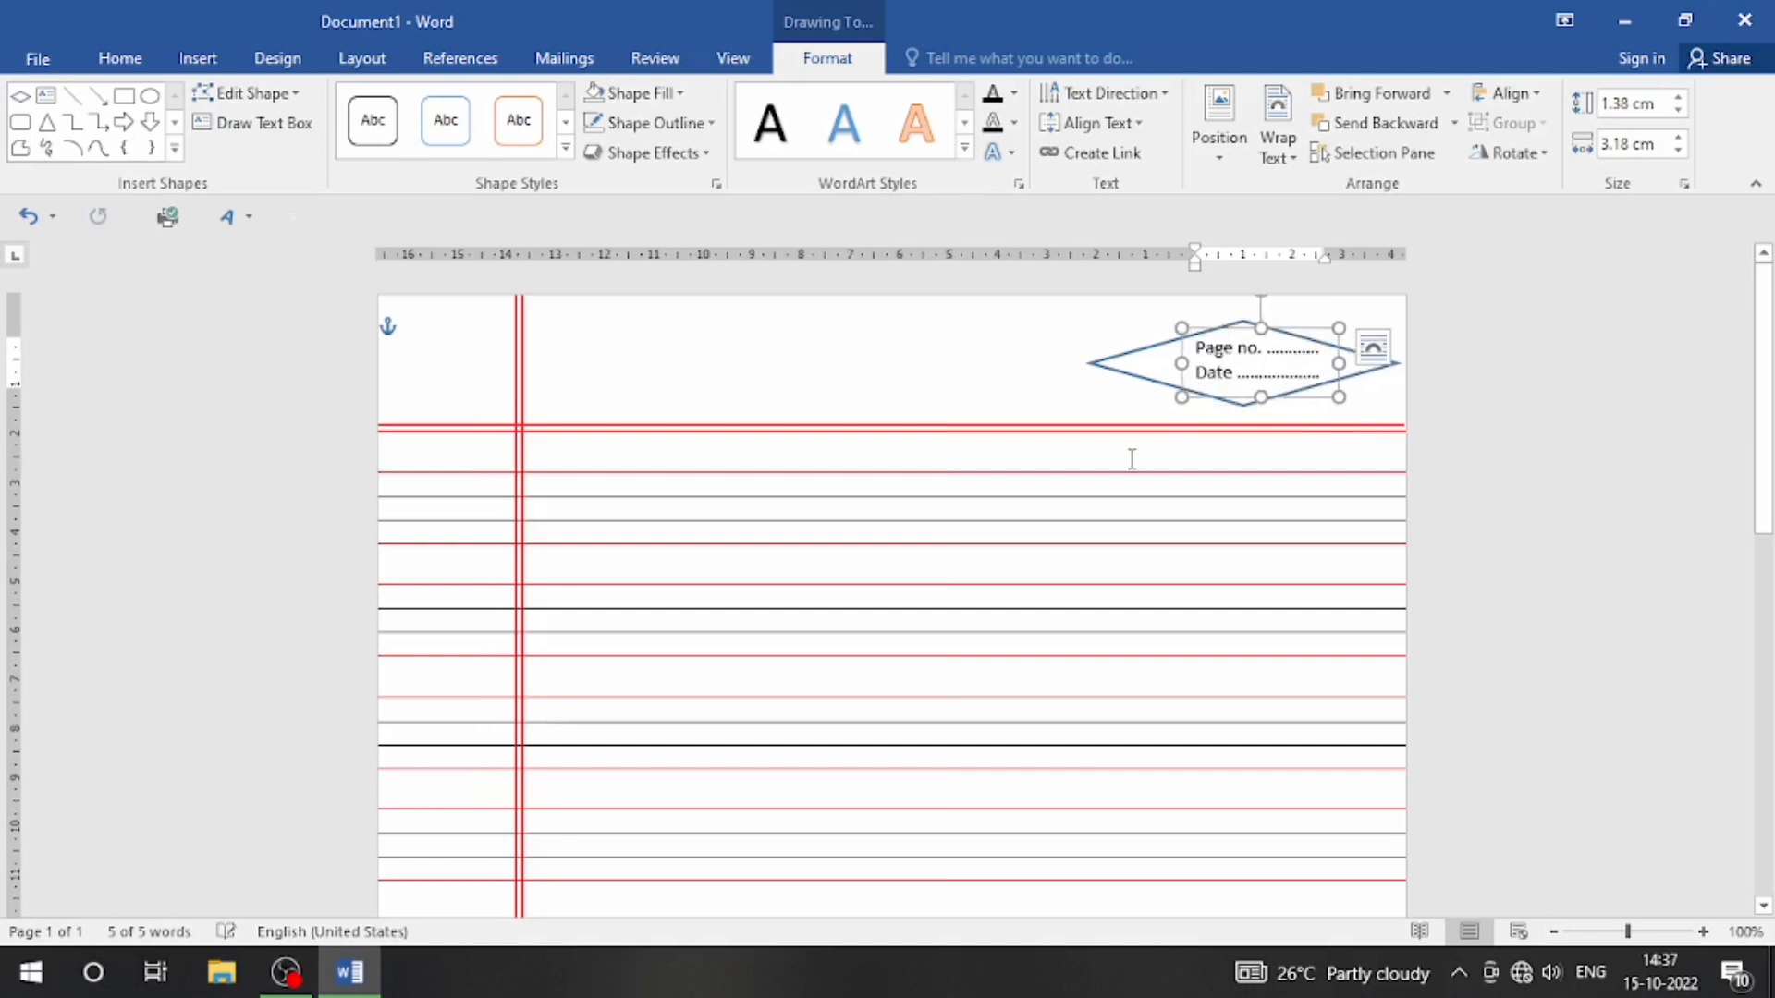
{"action": "left_click", "coordinate": [967, 382]}
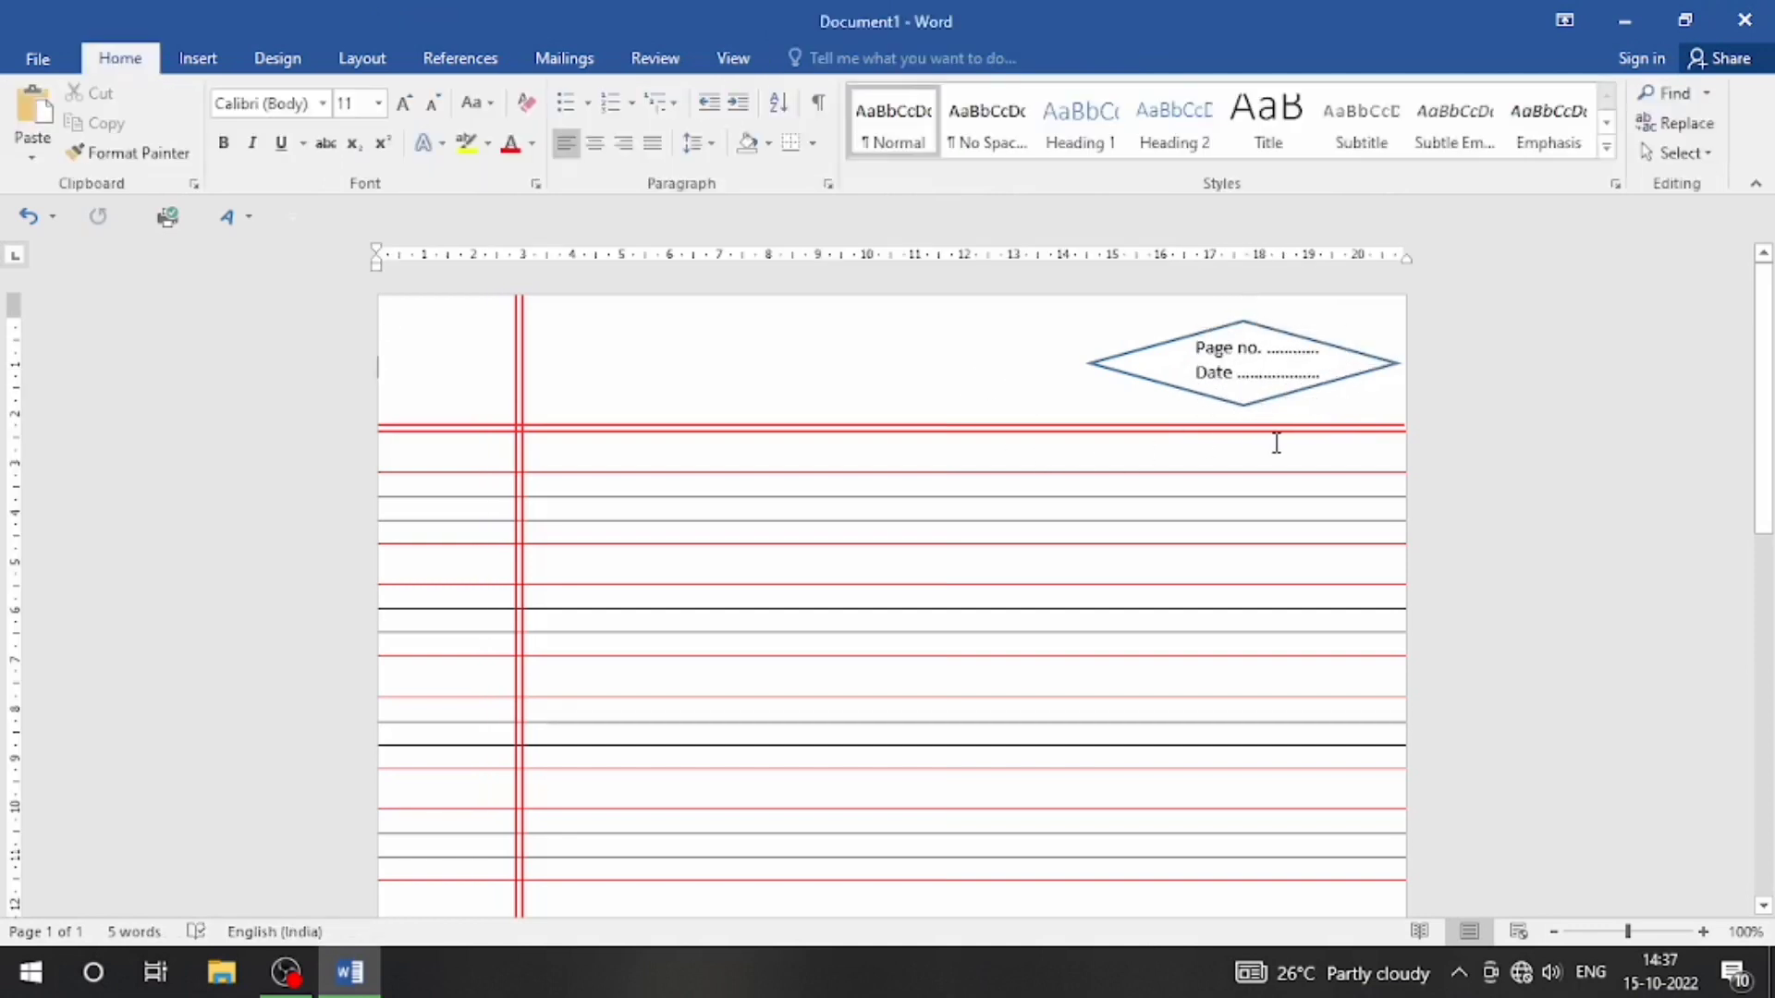
- Nudge the text box slightly left and down to centre the two text lines inside the diamond
{"action": "left_click", "coordinate": [1235, 367]}
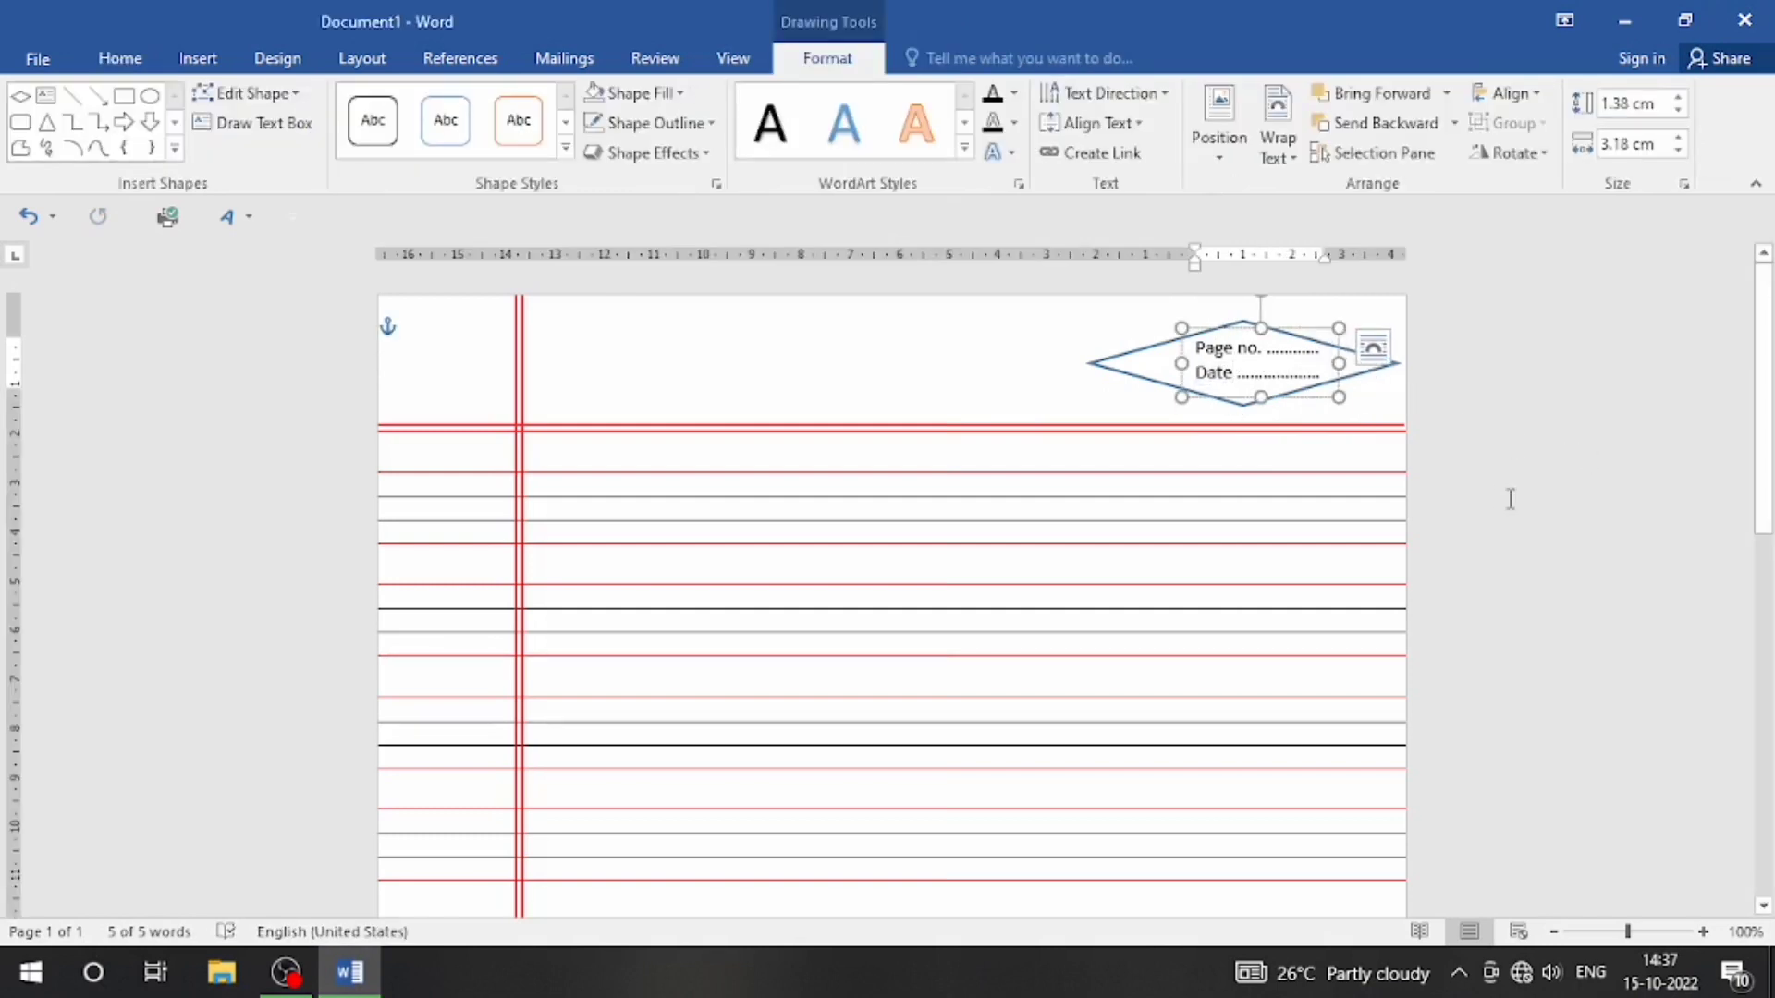
{"action": "key", "text": "ctrl+z"}
{"action": "key", "text": "ctrl+z"}
{"action": "key", "text": "ctrl+z"}
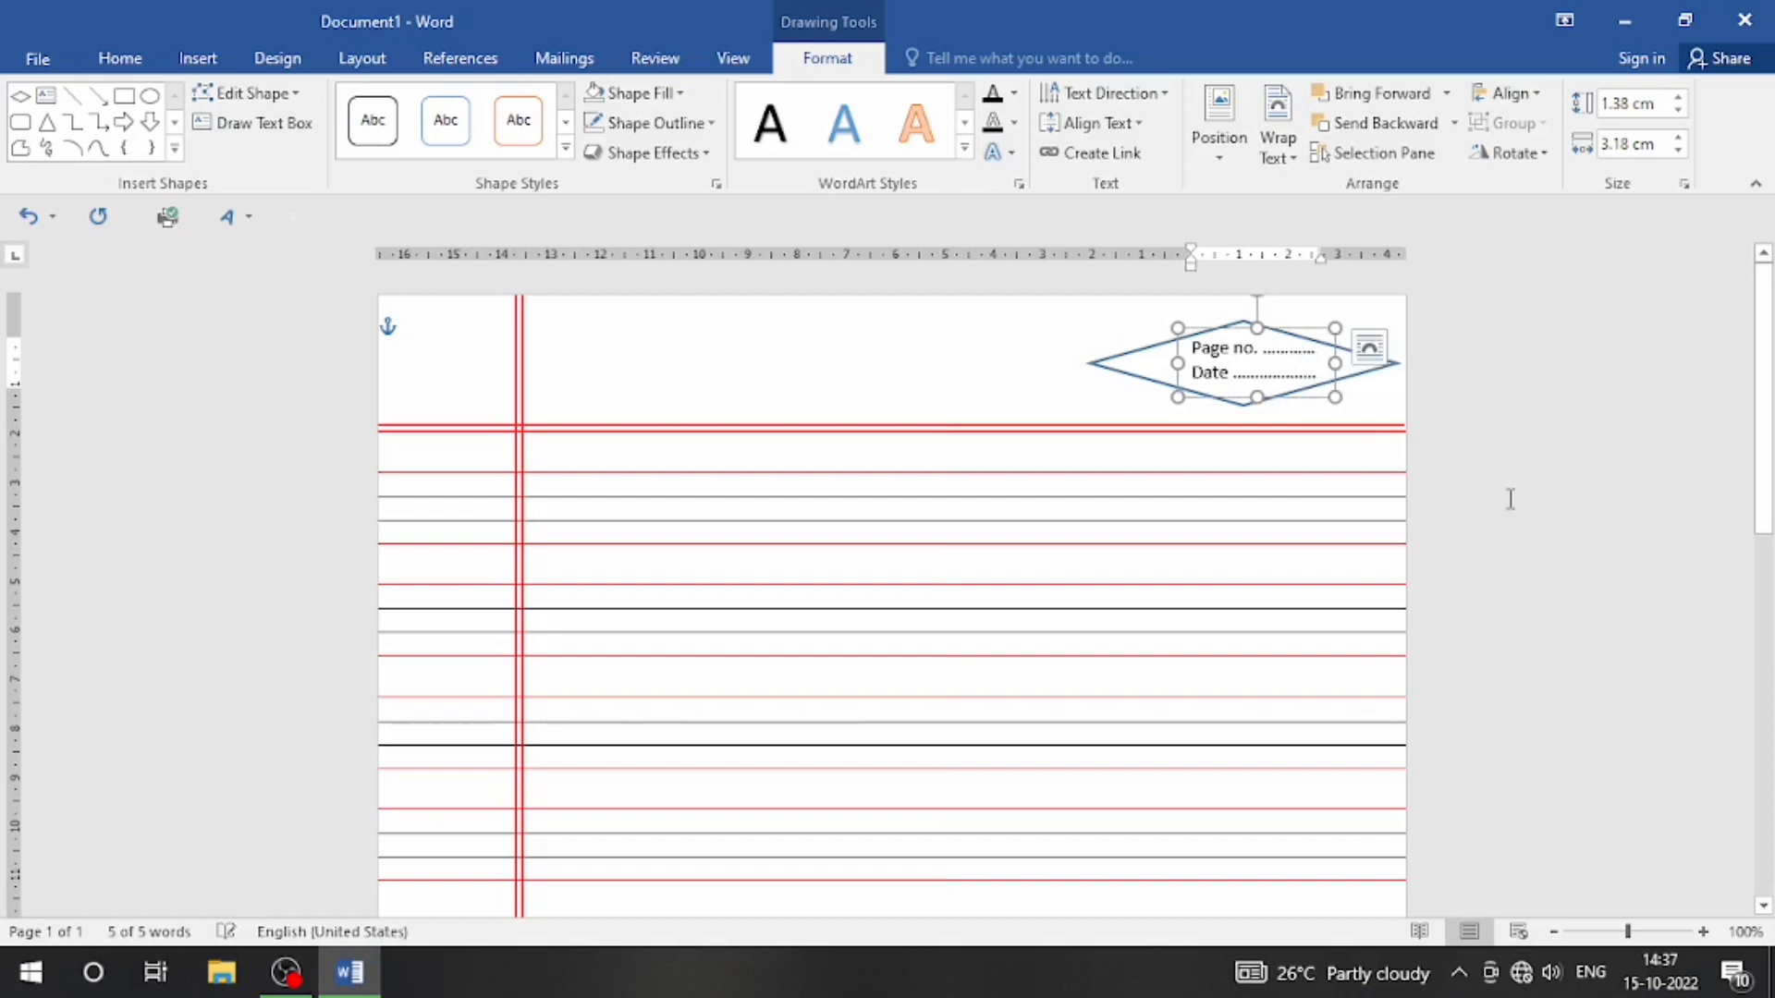
{"action": "key", "text": "Down"}
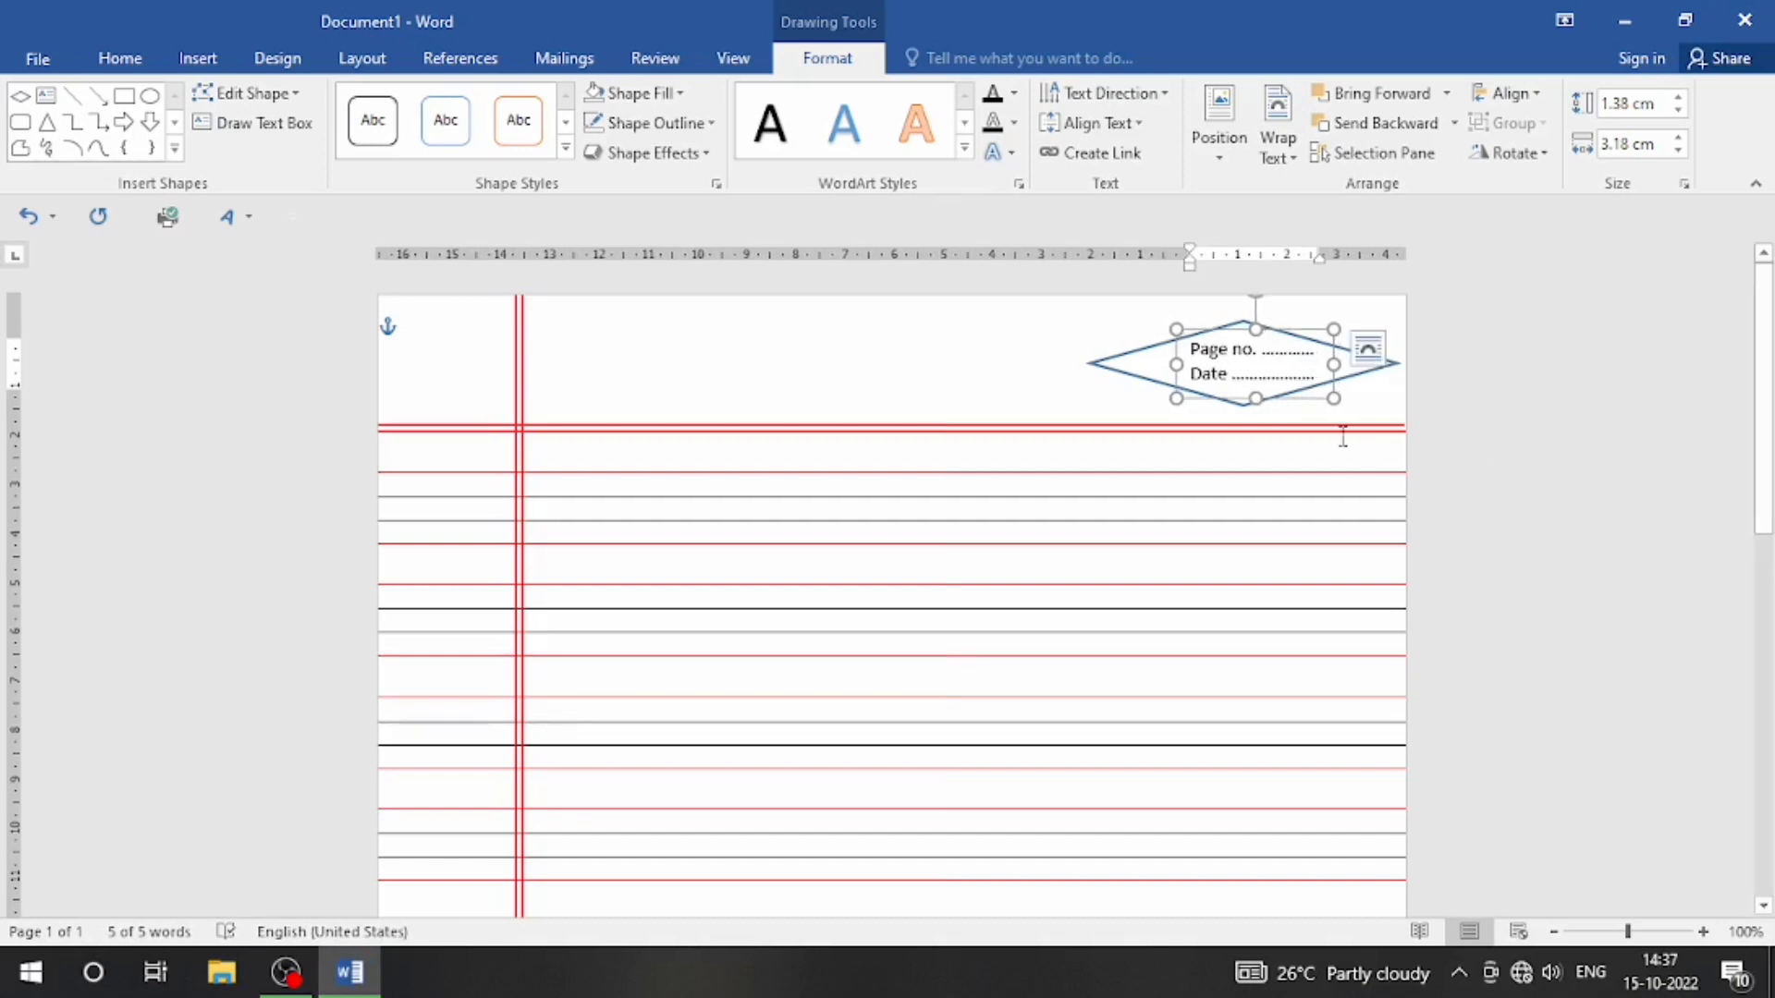
{"action": "left_click", "coordinate": [1109, 384]}
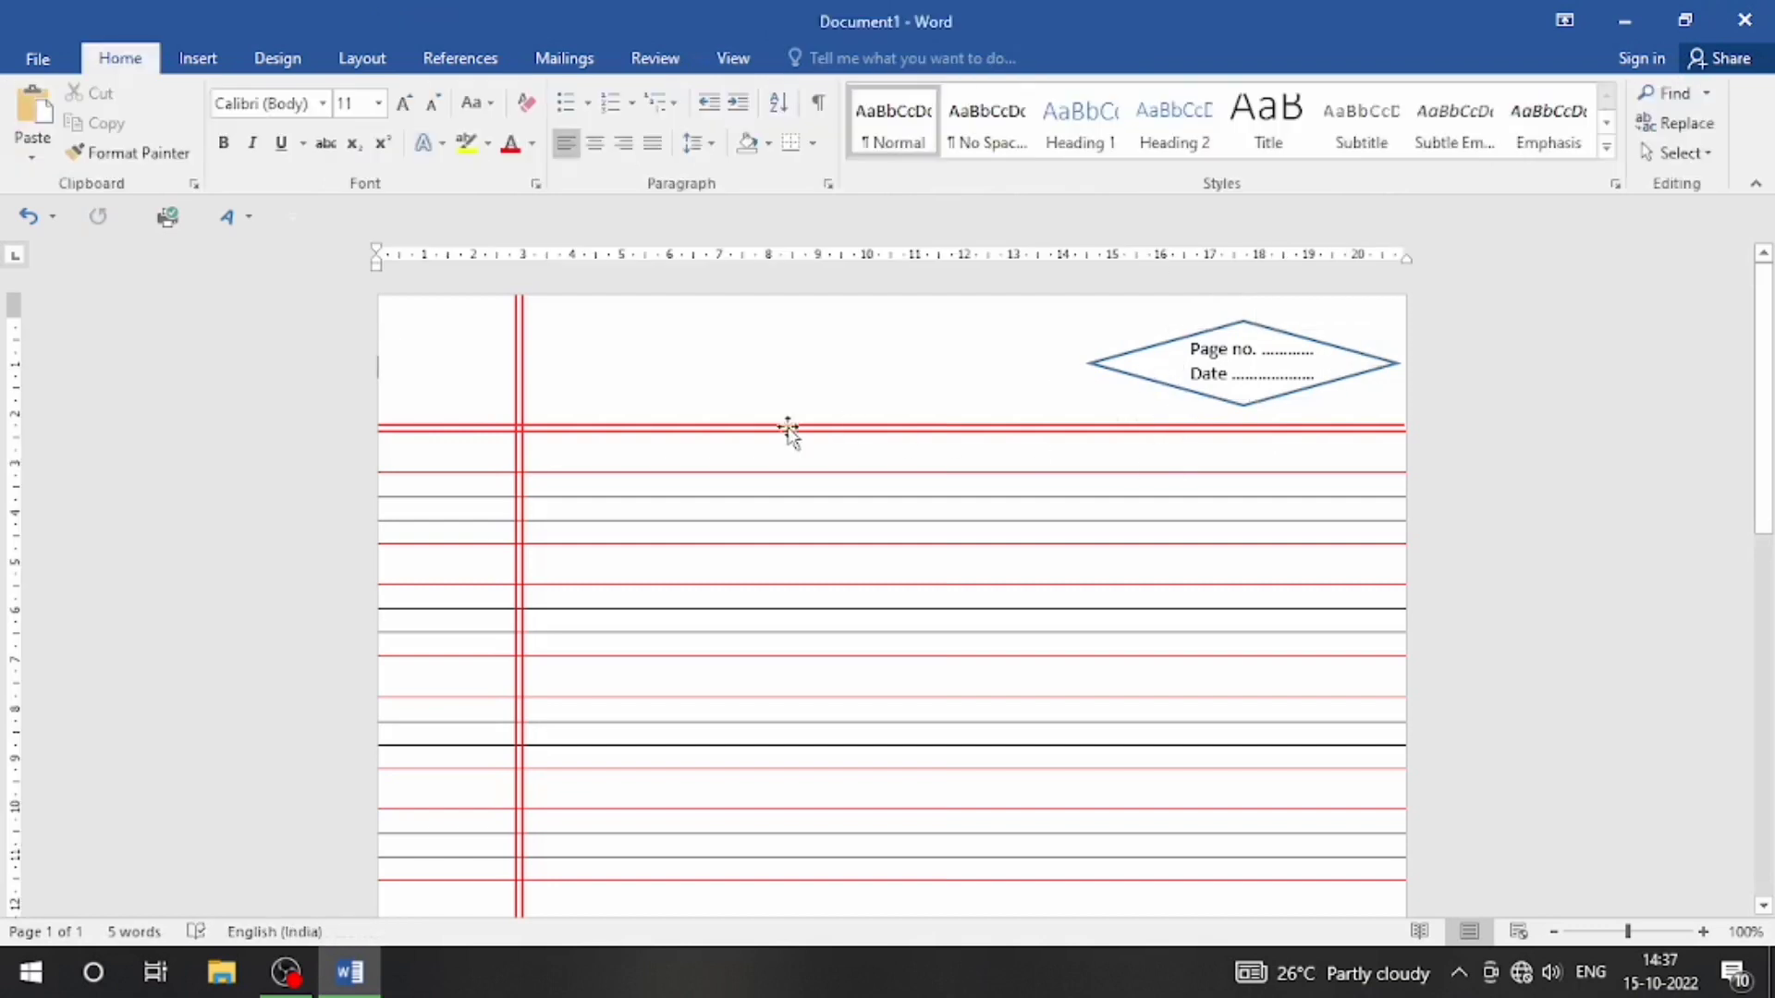
- Set the diamond's outline colour to standard red to match the header and margin lines
{"action": "left_click", "coordinate": [1096, 363]}
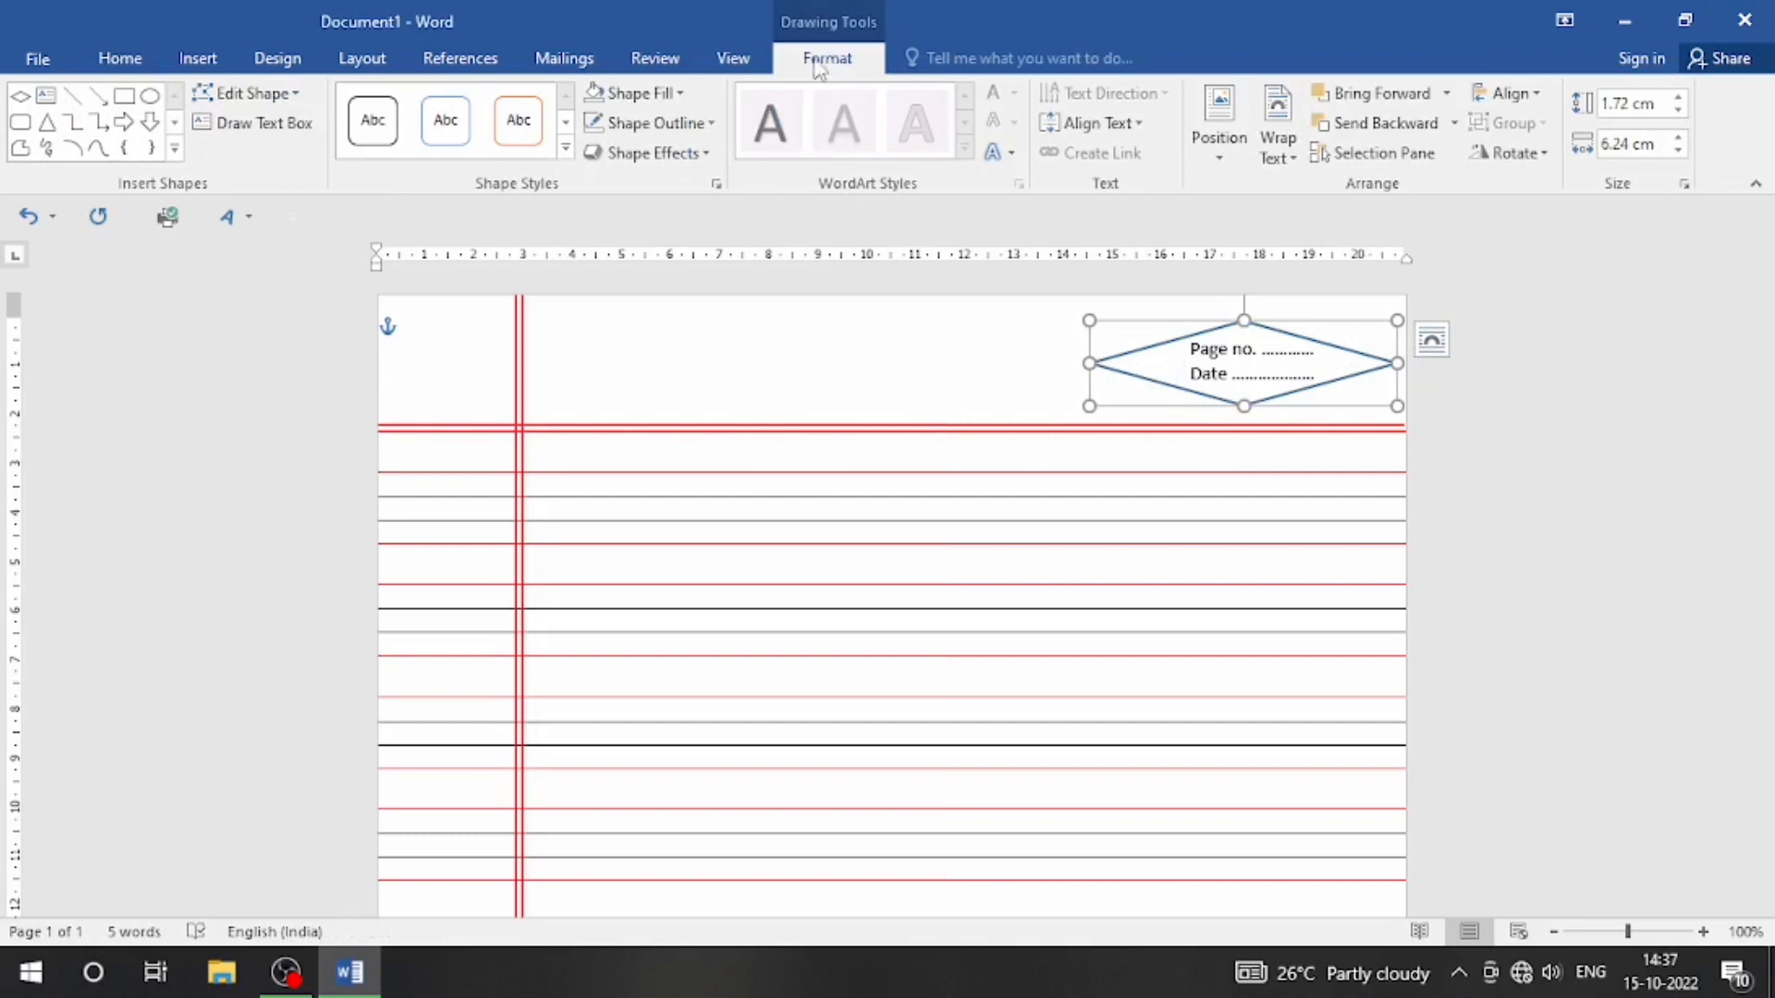
{"action": "left_click", "coordinate": [682, 94]}
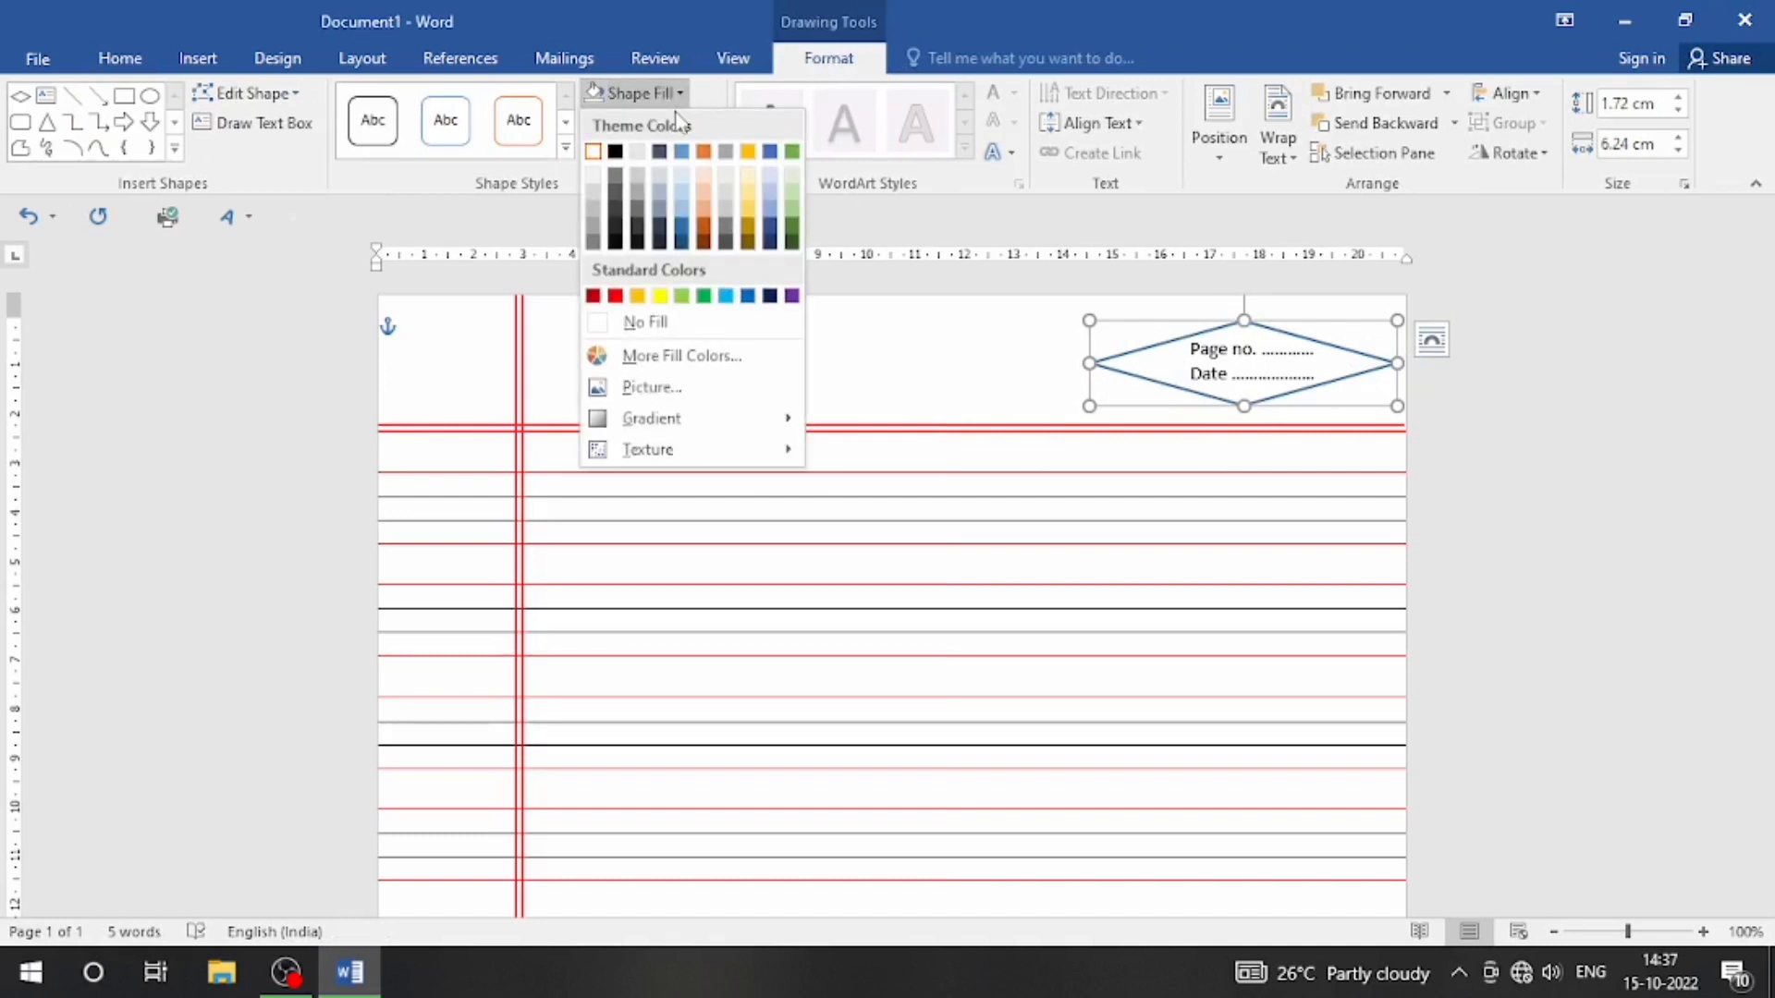
{"action": "left_click", "coordinate": [863, 368]}
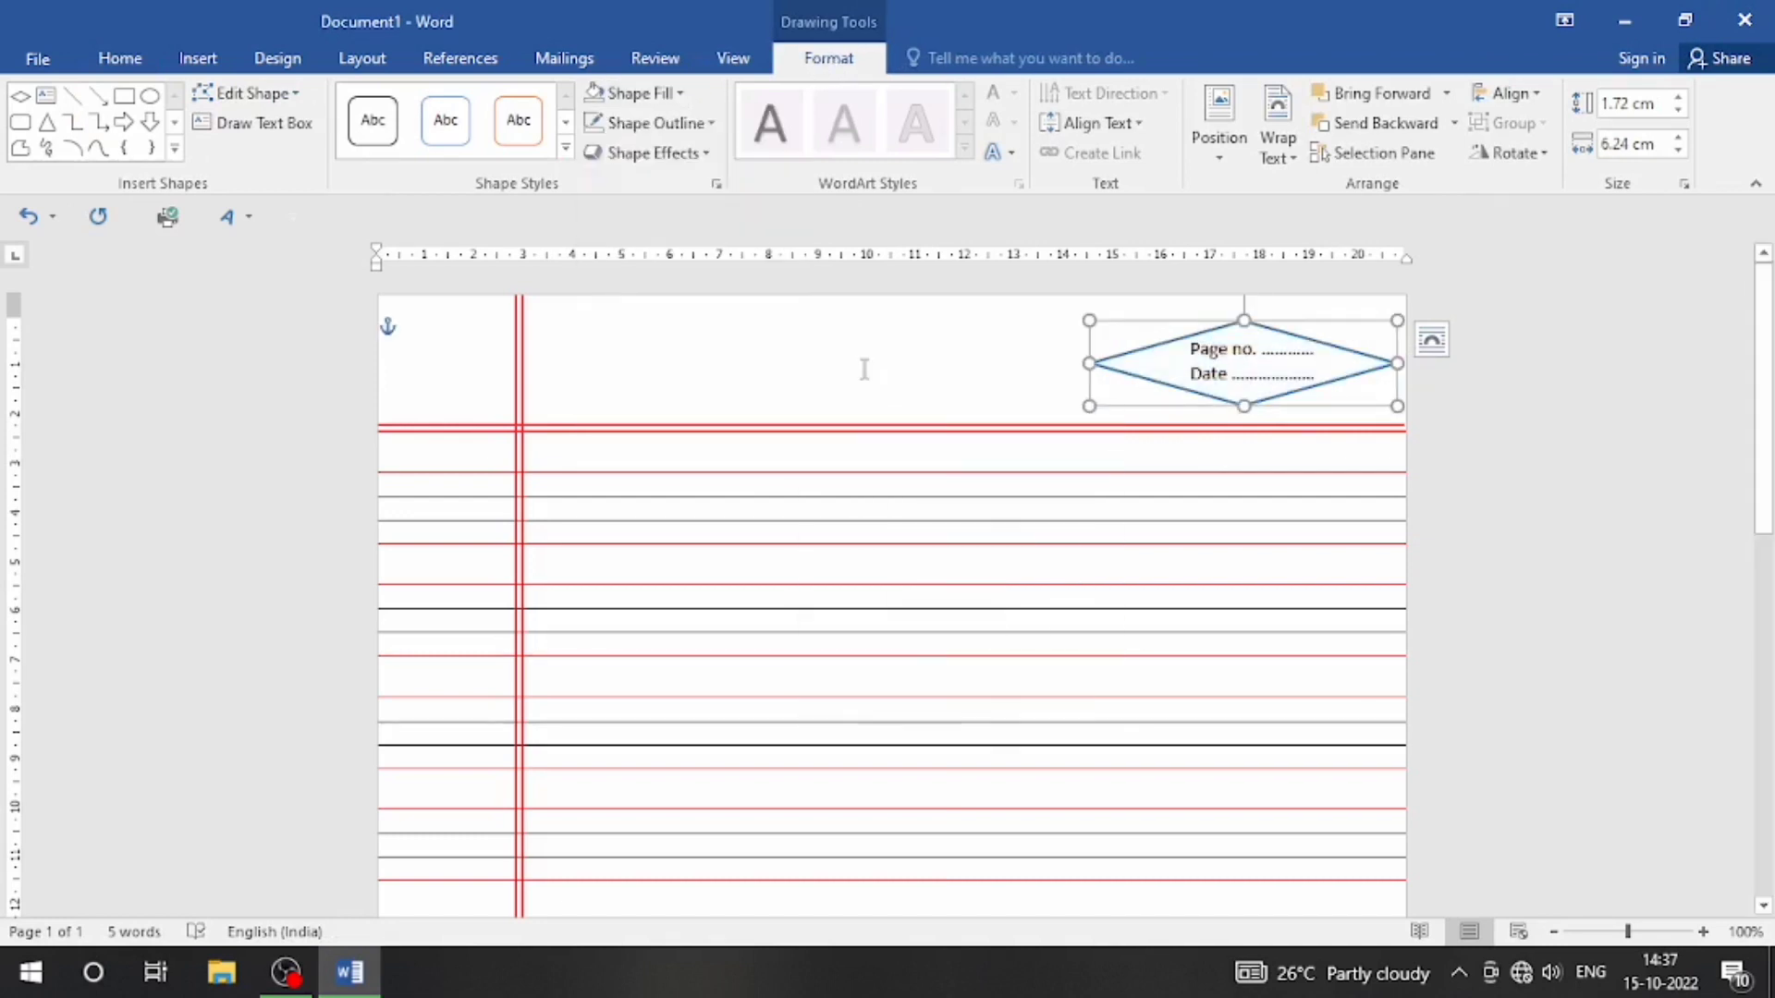
{"action": "left_click", "coordinate": [710, 123]}
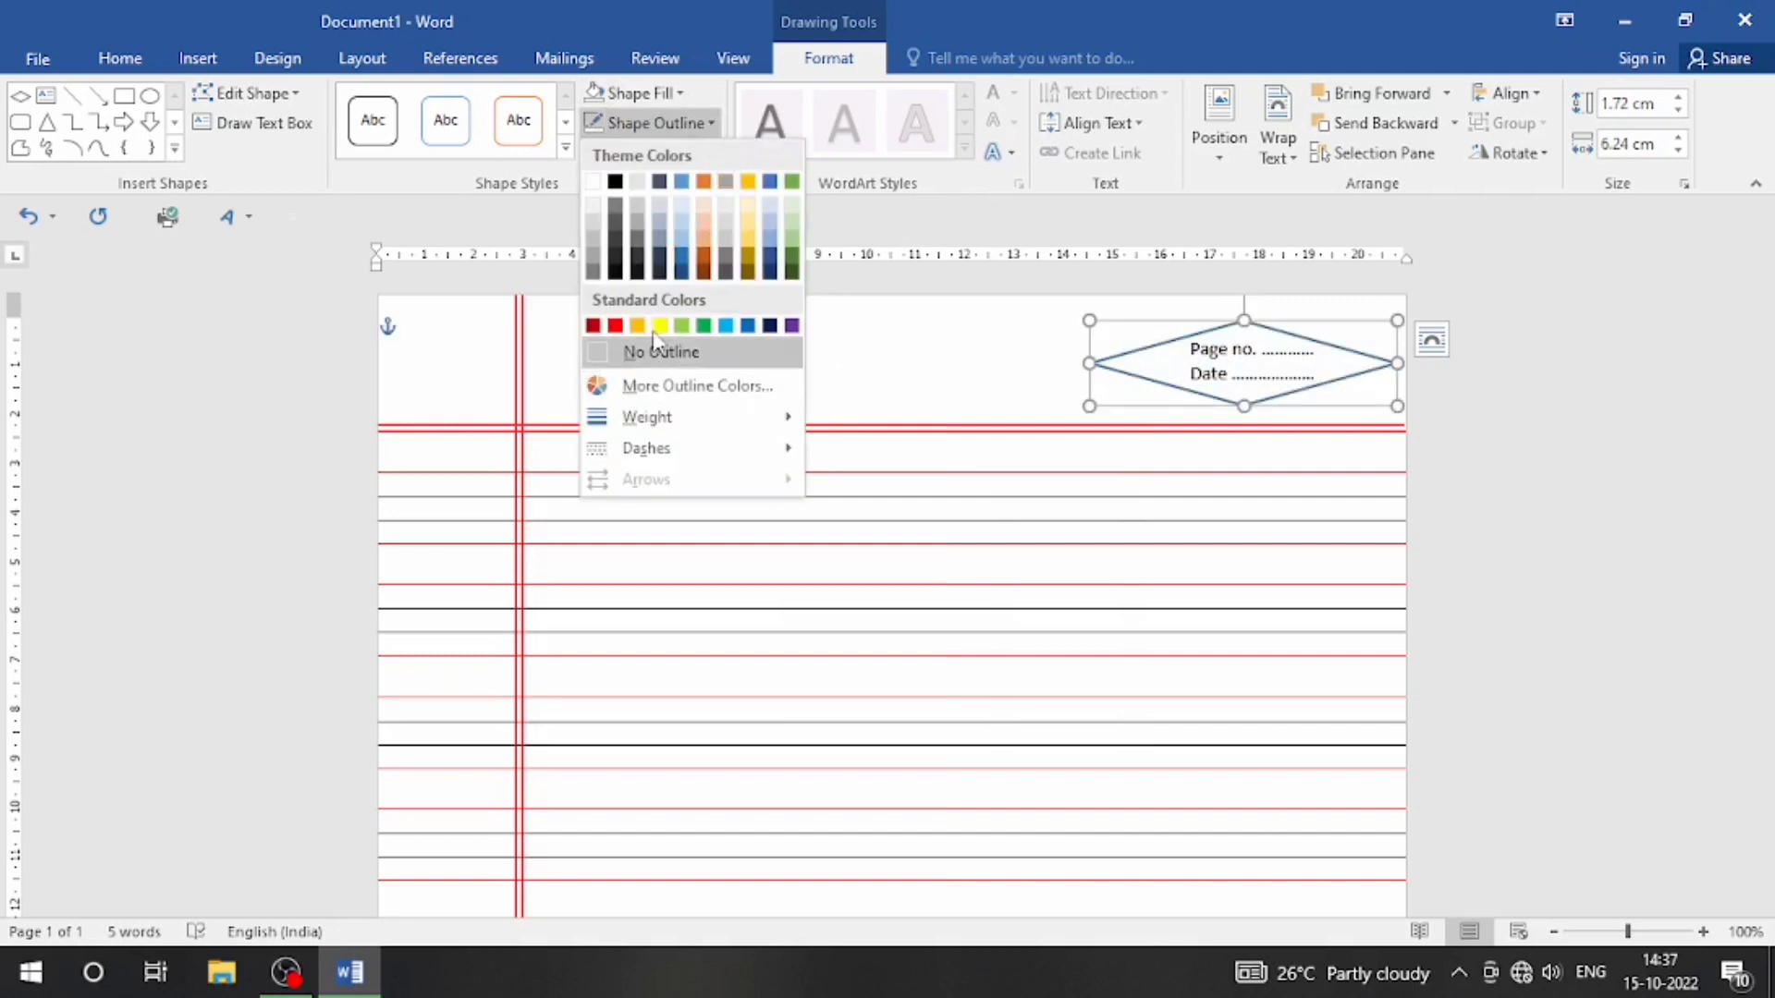
{"action": "left_click", "coordinate": [615, 326]}
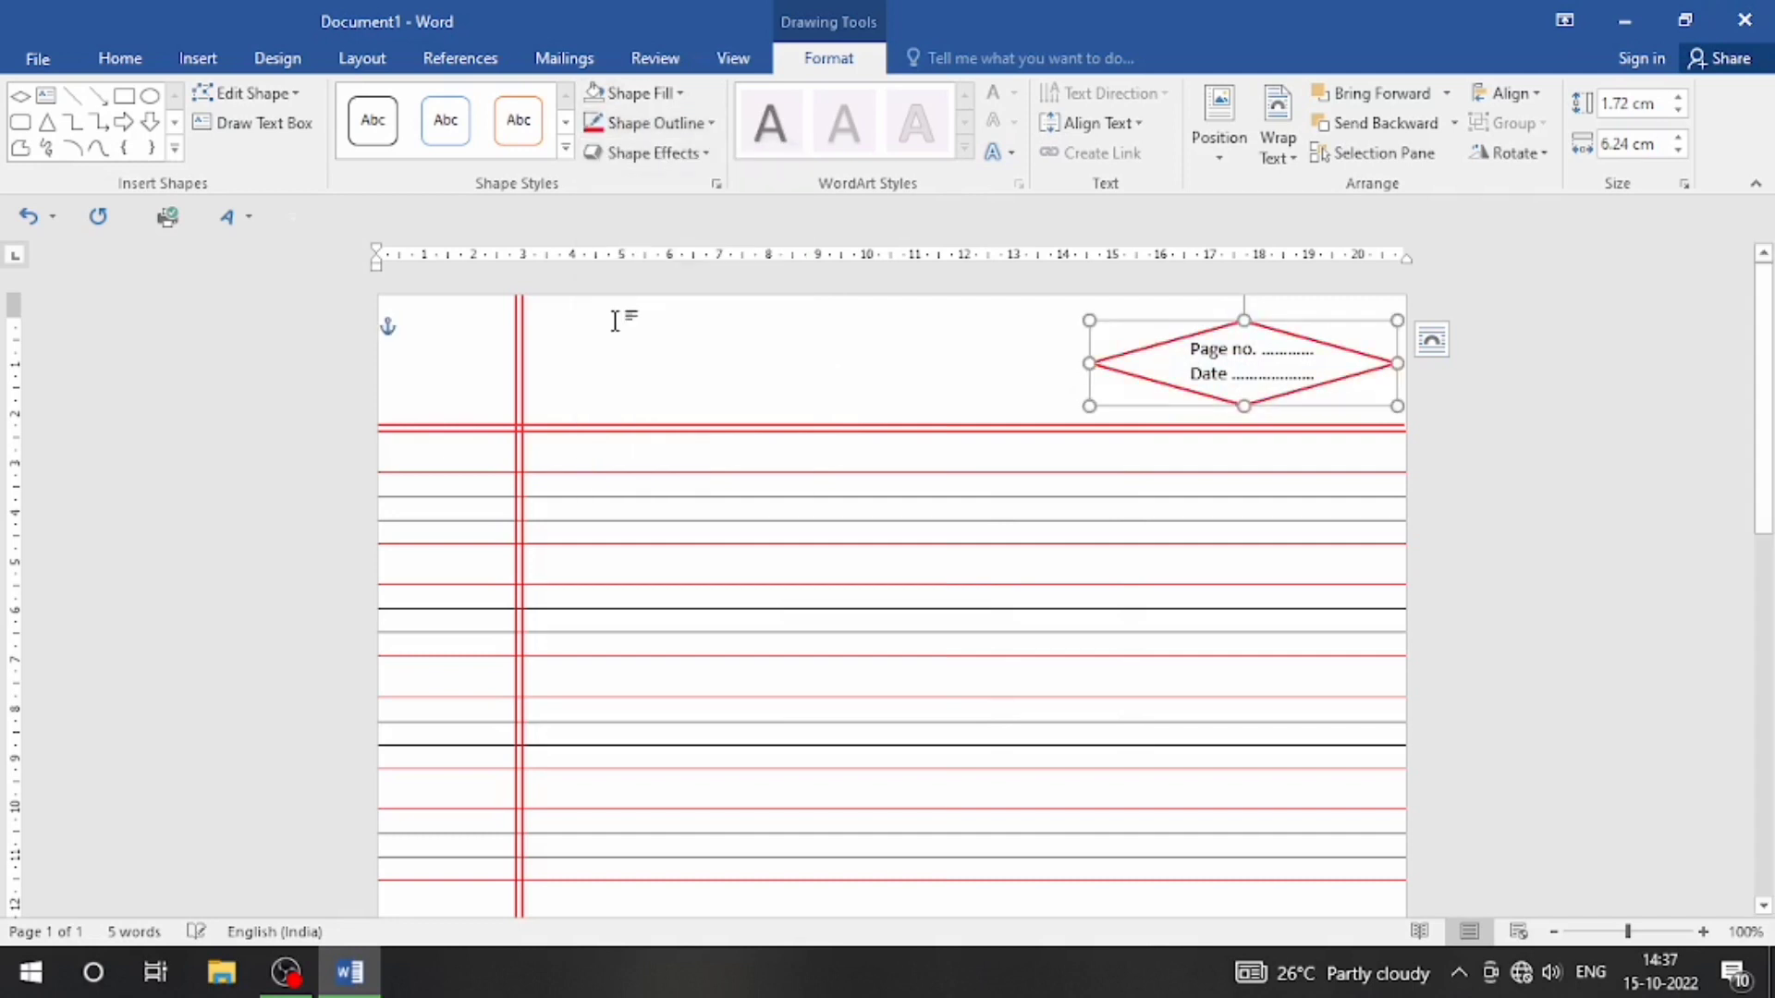
{"action": "left_click", "coordinate": [835, 367]}
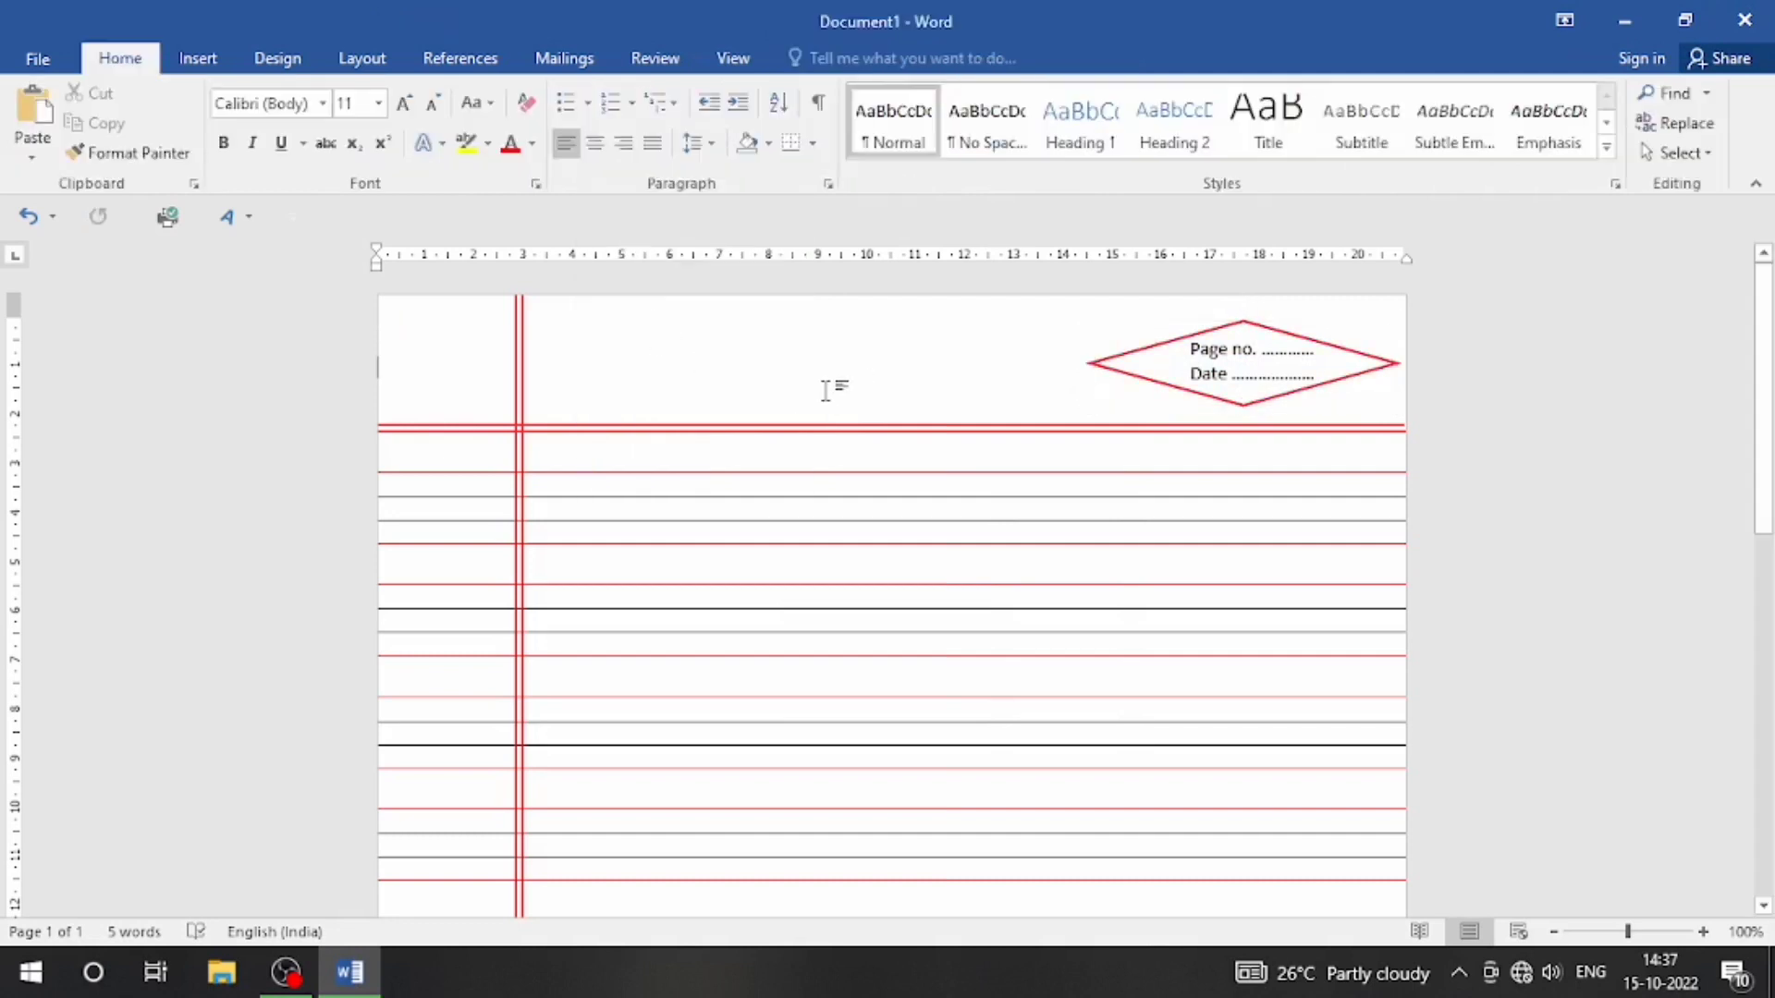
{"action": "scroll", "coordinate": [825, 391], "scroll_direction": "down", "scroll_amount": 15}
{"action": "scroll", "coordinate": [813, 395], "scroll_direction": "up", "scroll_amount": 15}
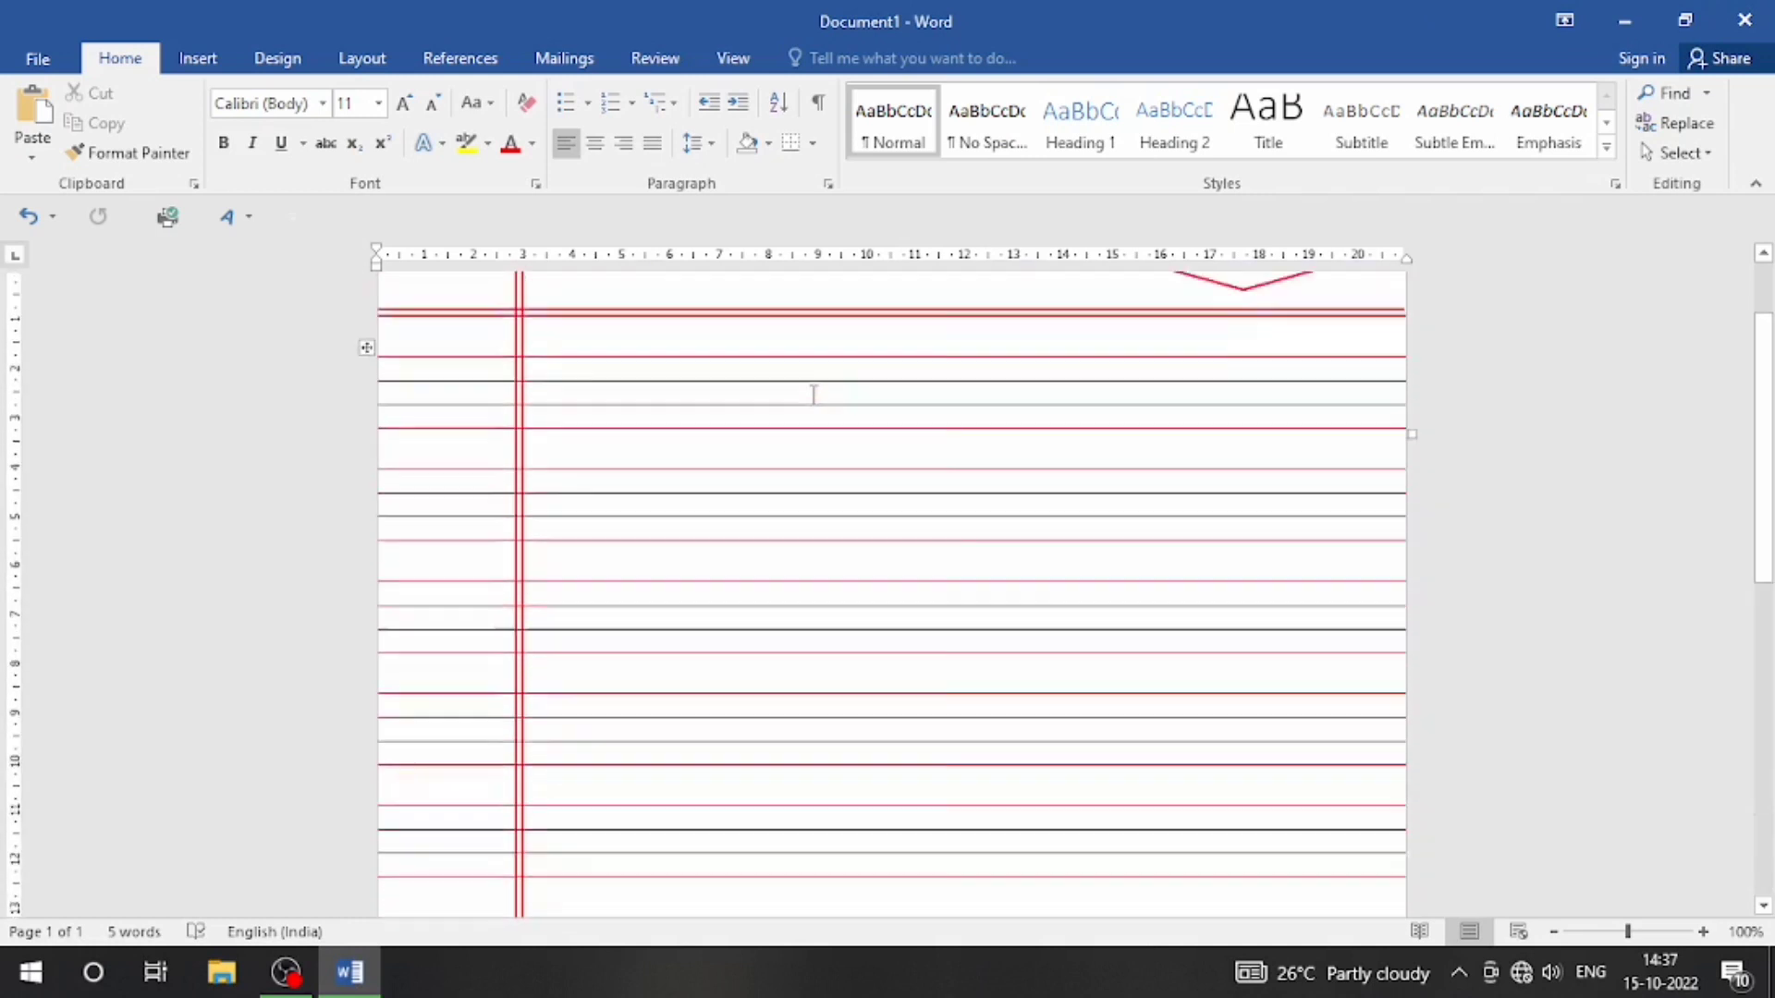